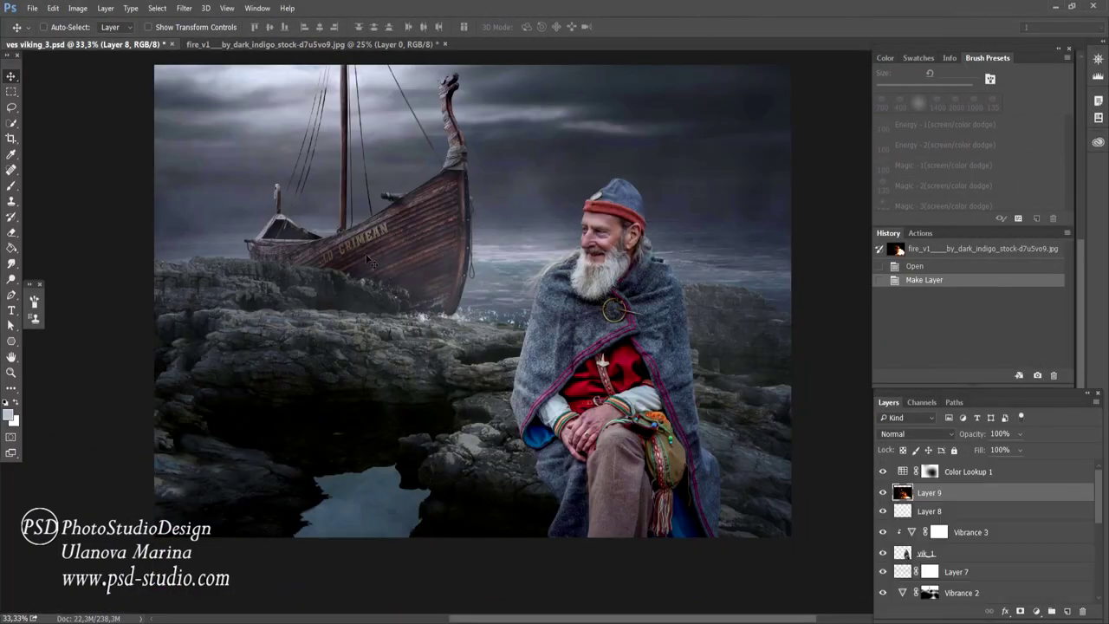
Step: Bring the fire photo into the viking document and convert it to a smart object
left_click_drag(128, 58, 414, 260)
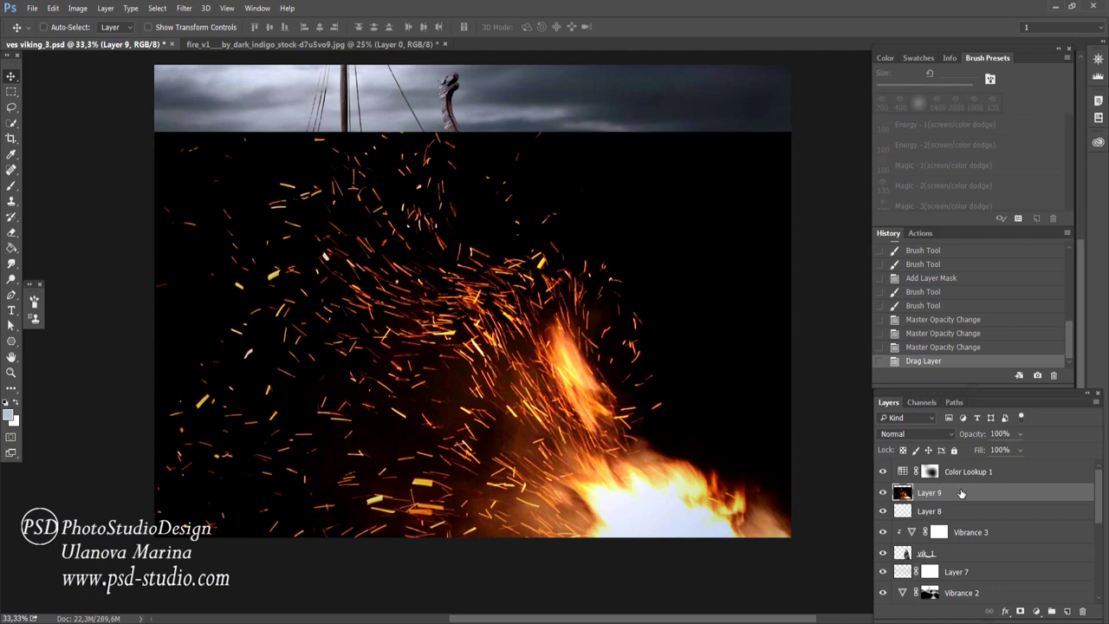
right_click(960, 493)
left_click(901, 216)
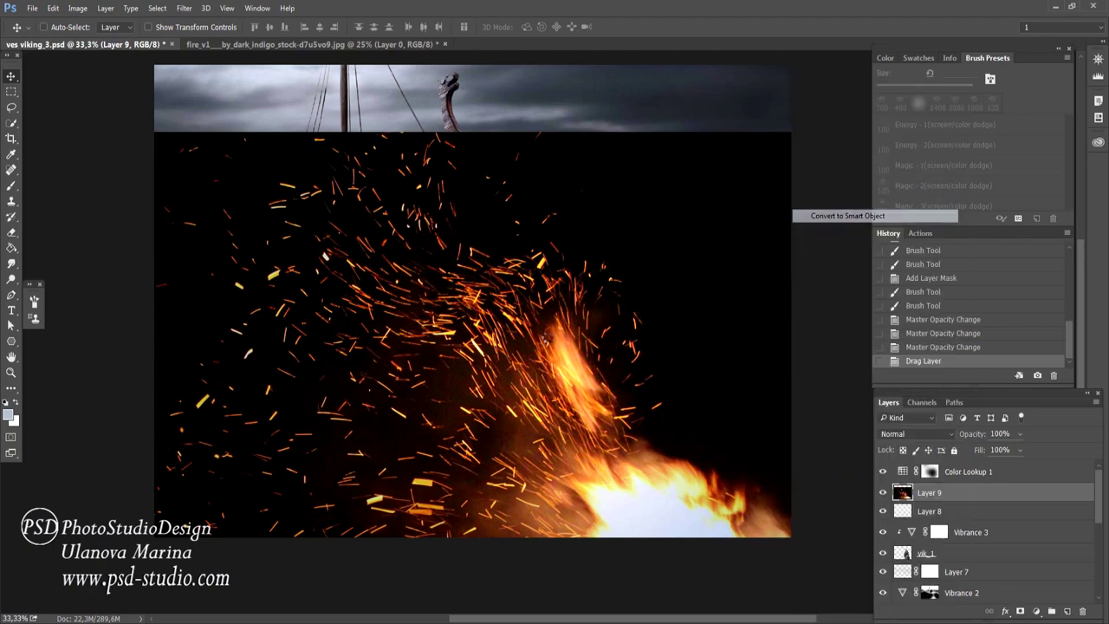
Step: Scale the fire smart object to about 44% and place it on the lower-left rocks
key("ctrl+t")
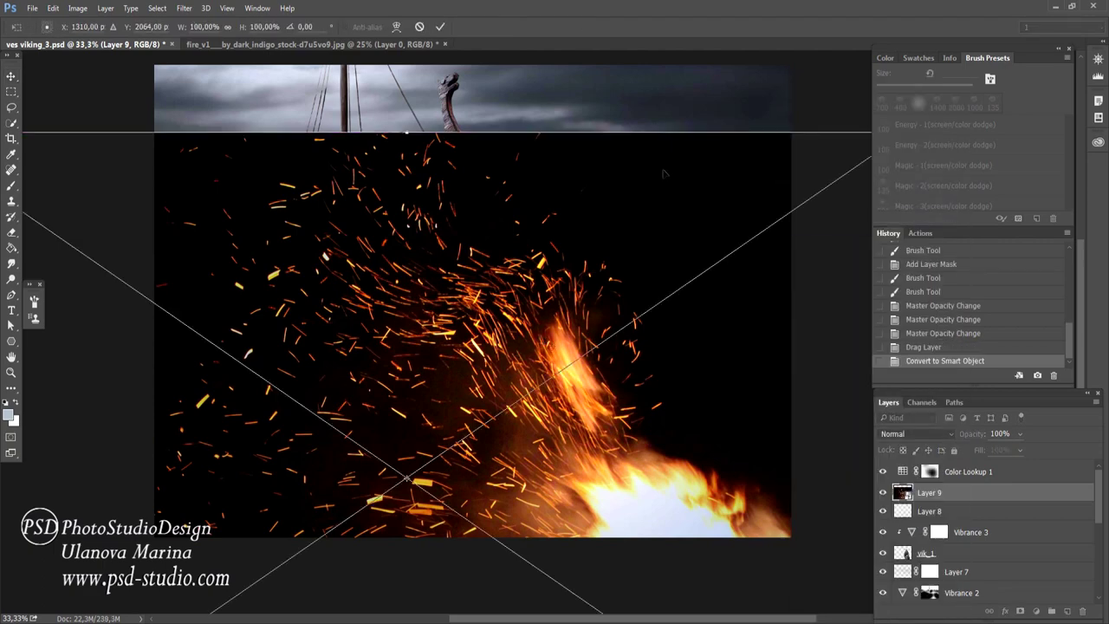
scroll(663, 173, "down", 3)
left_click_drag(828, 148, 445, 408)
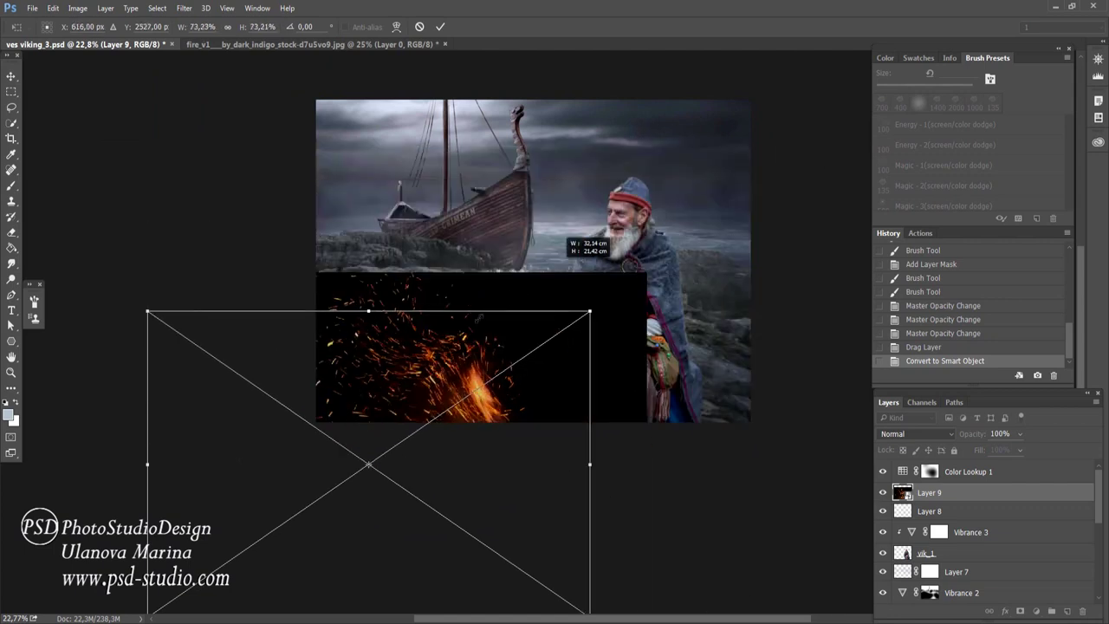
mouse_move(401, 479)
left_mouse_down()
mouse_move(559, 368)
mouse_move(556, 394)
left_mouse_up()
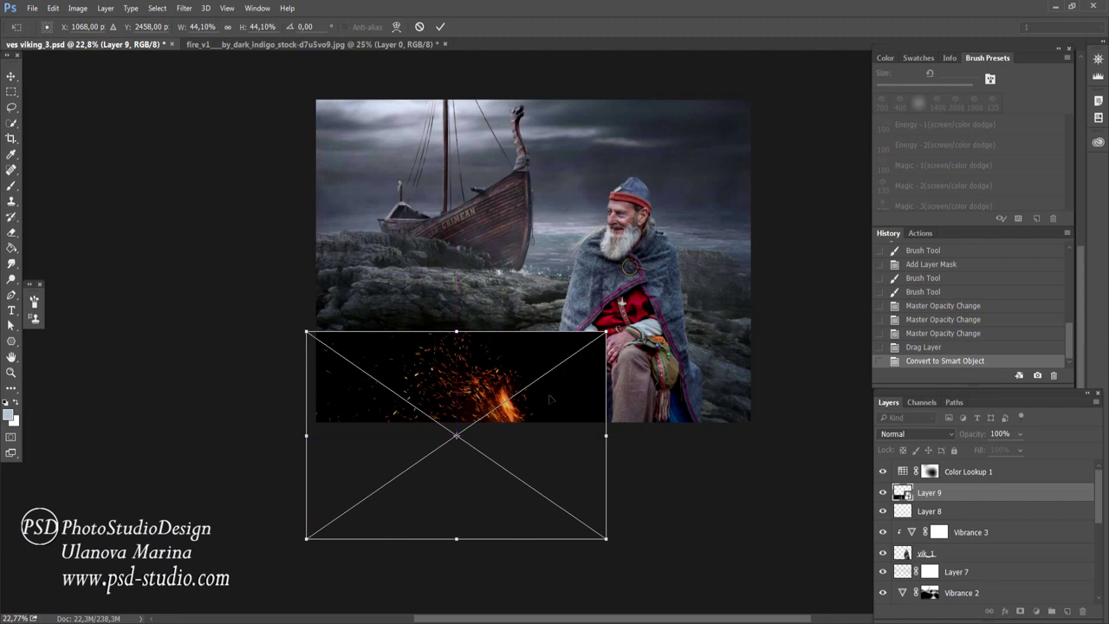
key("Return")
Step: Set the fire layer (Layer 9) to Screen blending and nudge the sparks on the rocks
left_click(952, 433)
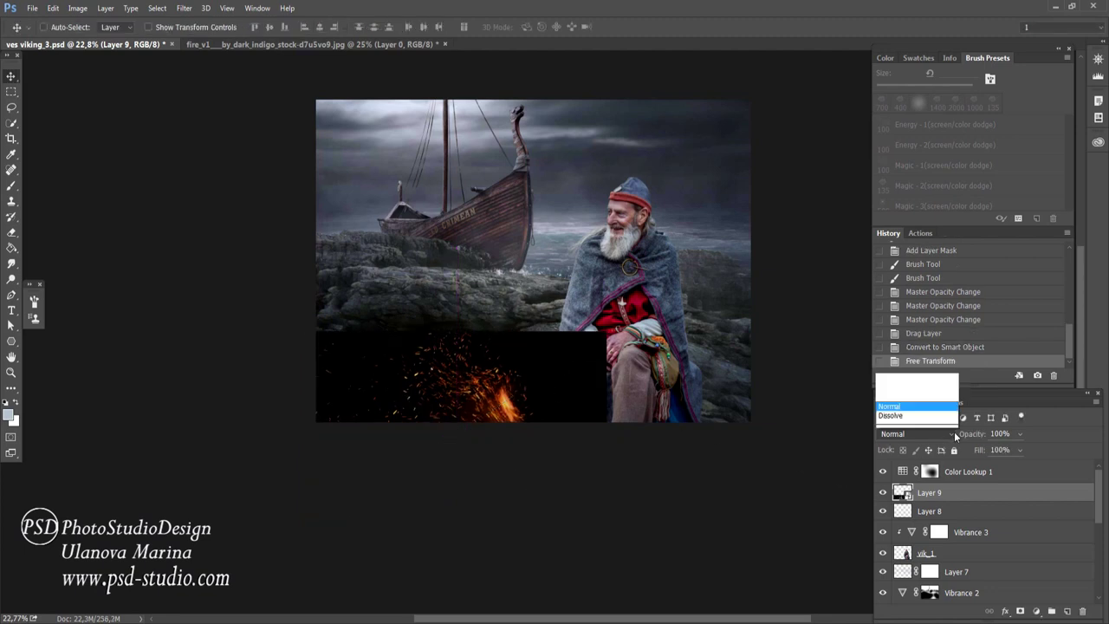
left_click(911, 237)
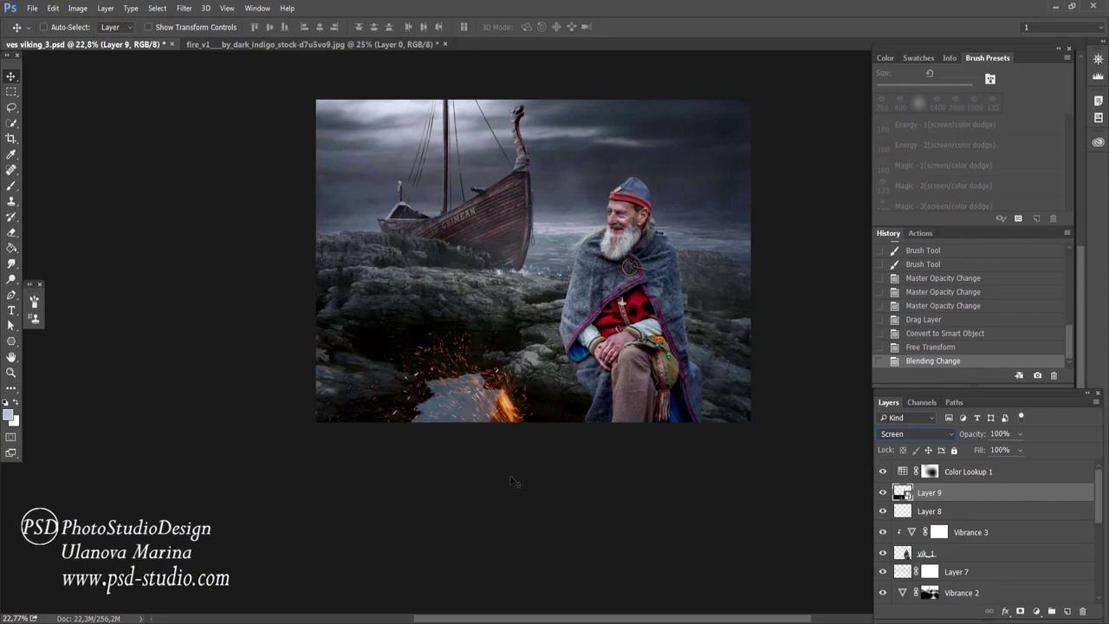
left_click_drag(505, 413, 499, 413)
Step: Enlarge the fire sparks to about 49% and add a new empty layer above
key("ctrl+t")
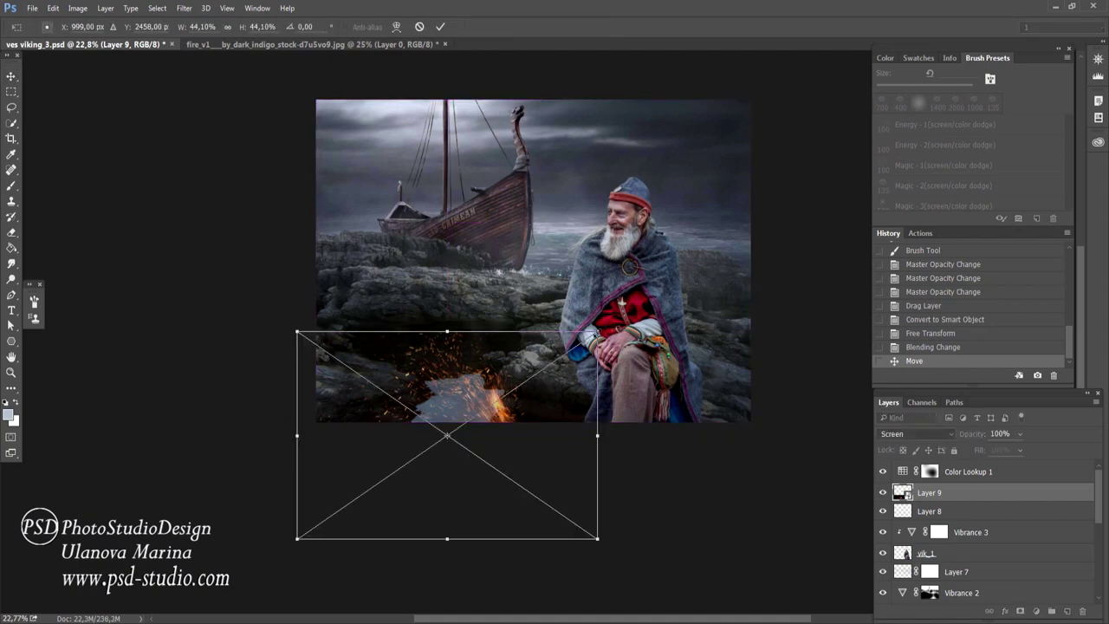
left_click_drag(597, 332, 613, 322)
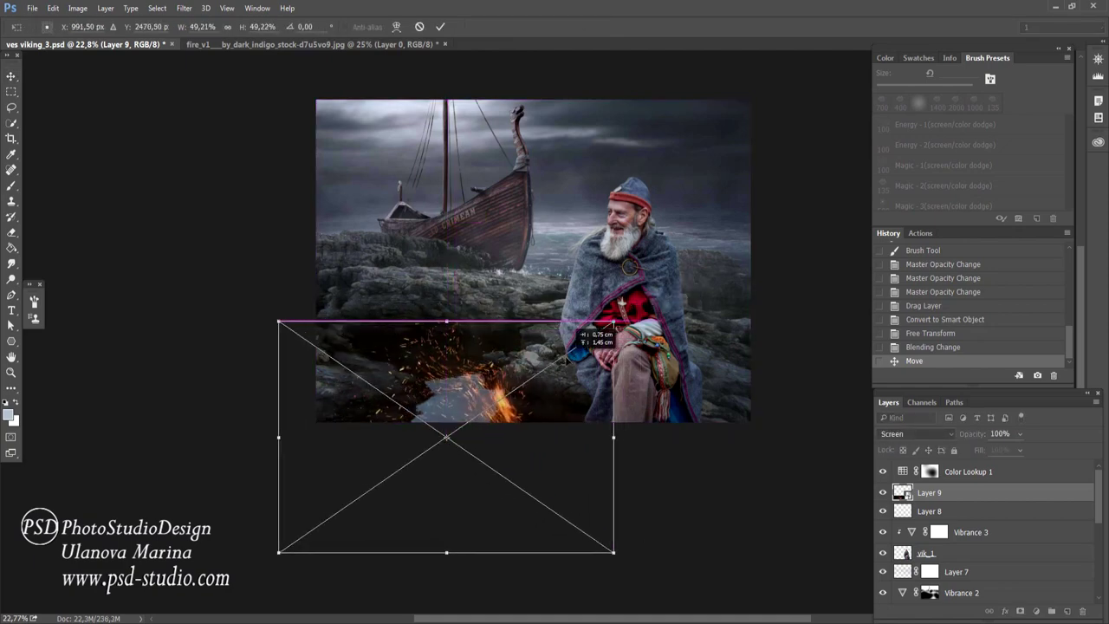
key("Return")
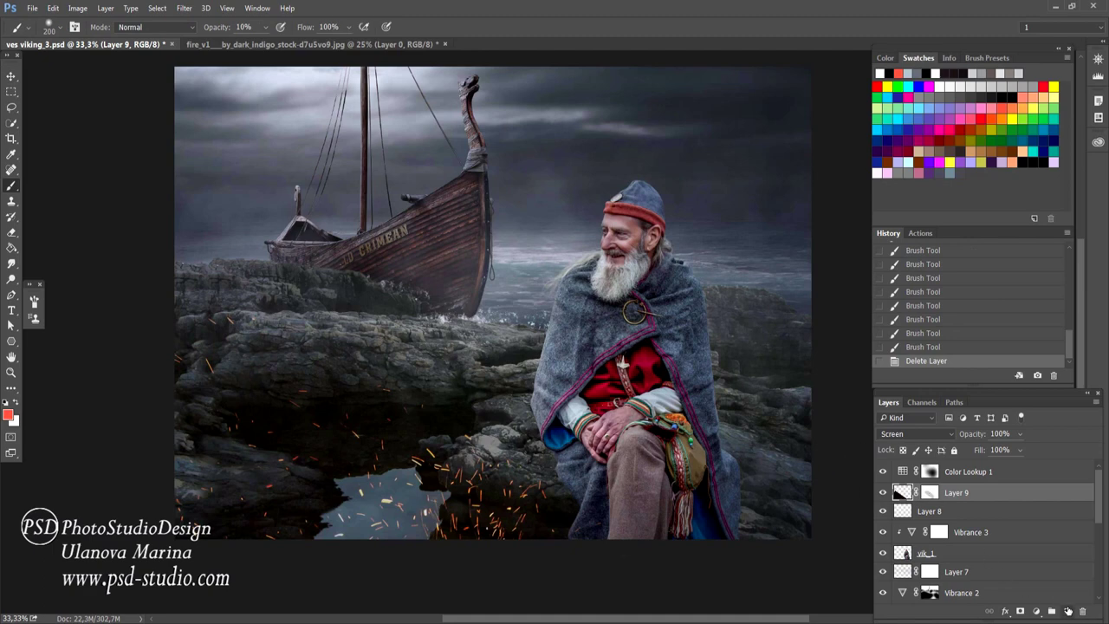
left_click(1066, 610)
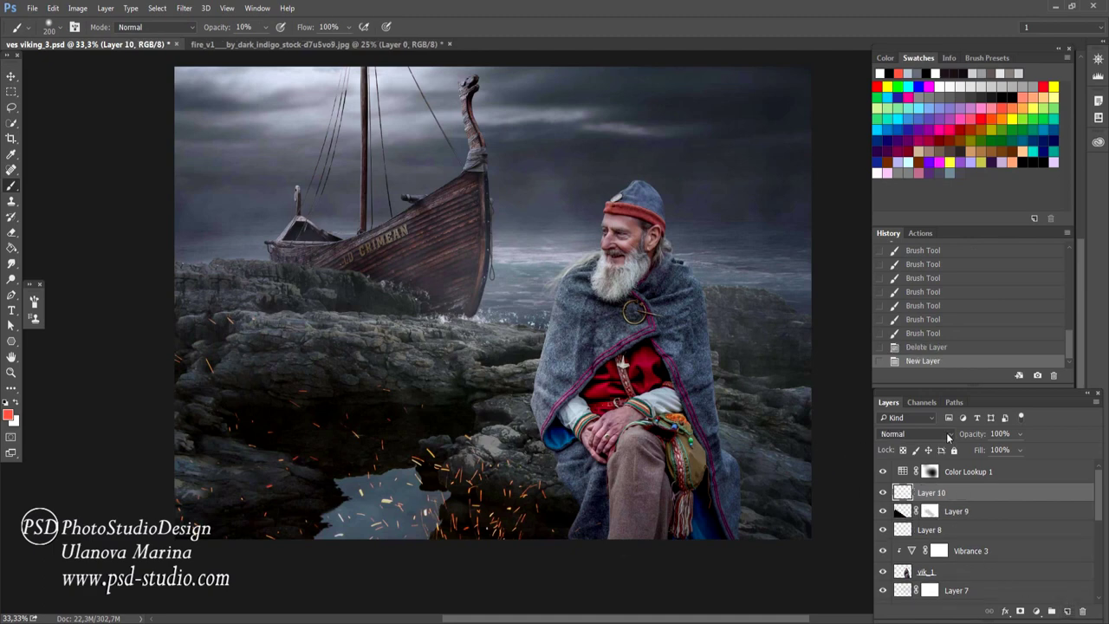
Step: Set Layer 10 to Screen with an orange-red foreground colour at 100% opacity
left_click(949, 437)
left_click(917, 236)
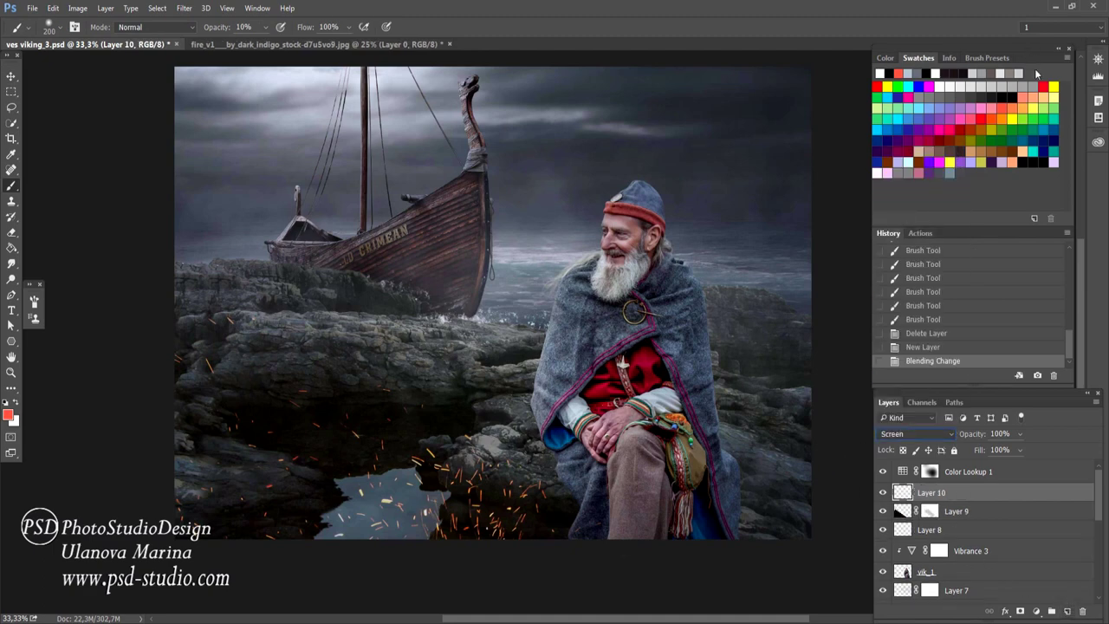
left_click(9, 415)
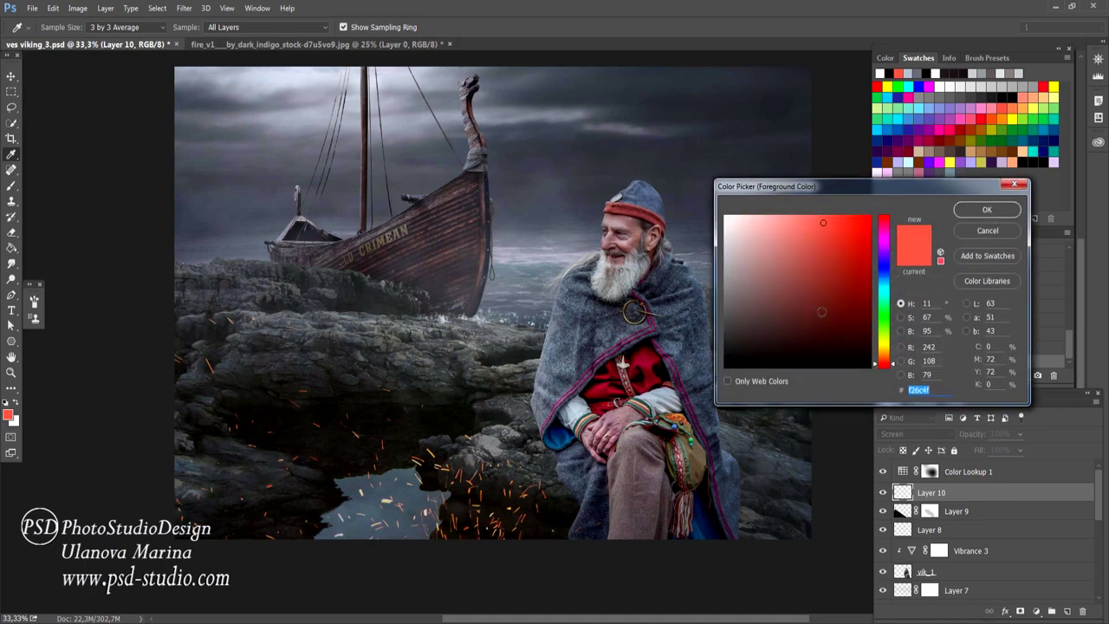
left_click(969, 210)
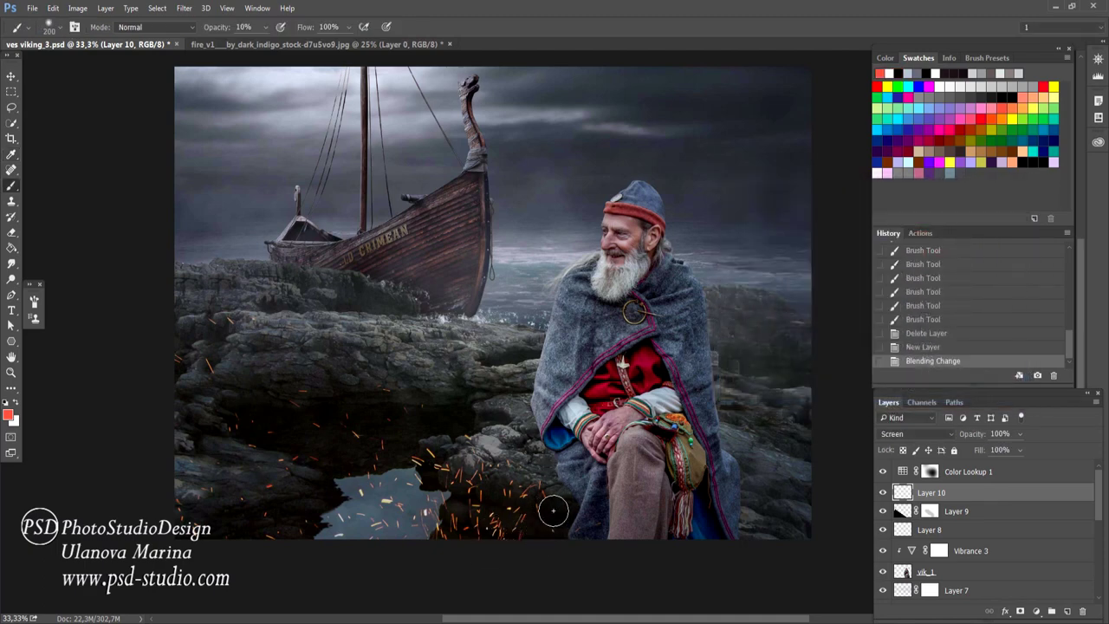
key("0")
Step: Paint warm orange-red glow over the rocks near the sparks, refining brush size
mouse_move(555, 505)
left_mouse_down()
mouse_move(555, 528)
mouse_move(442, 480)
mouse_move(508, 518)
left_mouse_up()
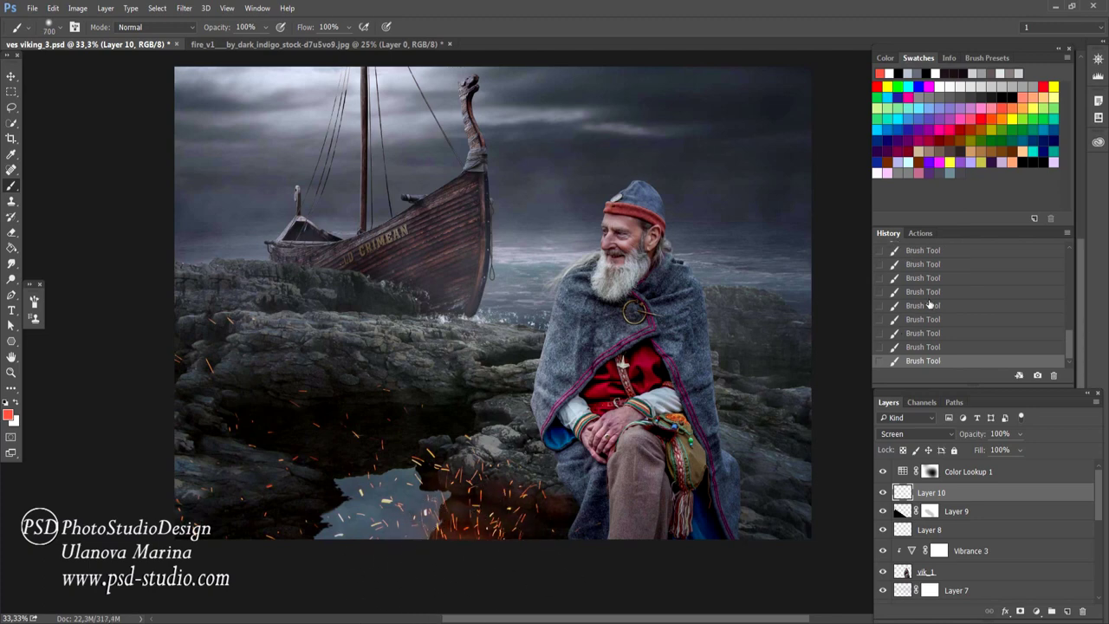
key("ctrl+alt+z")
key("ctrl+alt+z")
key("ctrl+alt+z")
key("bracketright")
key("bracketright")
key("bracketright")
key("bracketleft")
key("bracketleft")
key("ctrl+shift+z")
key("ctrl+shift+z")
key("ctrl+shift+z")
key("bracketleft")
key("bracketleft")
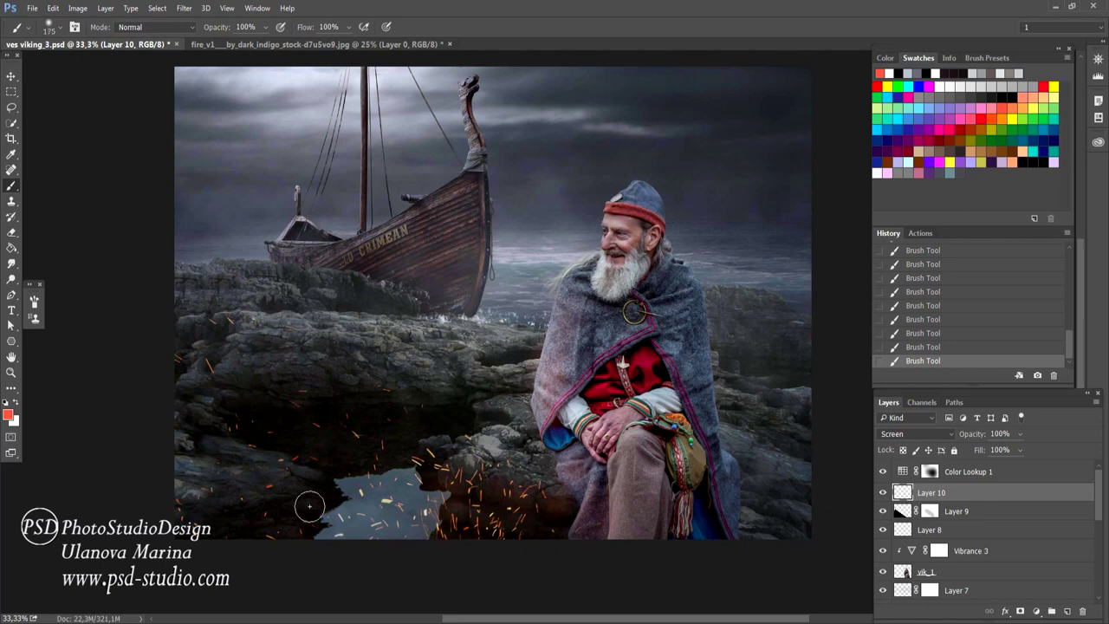
key("bracketleft")
key("bracketleft")
key("bracketleft")
key("ctrl+alt+z")
key("ctrl+shift+z")
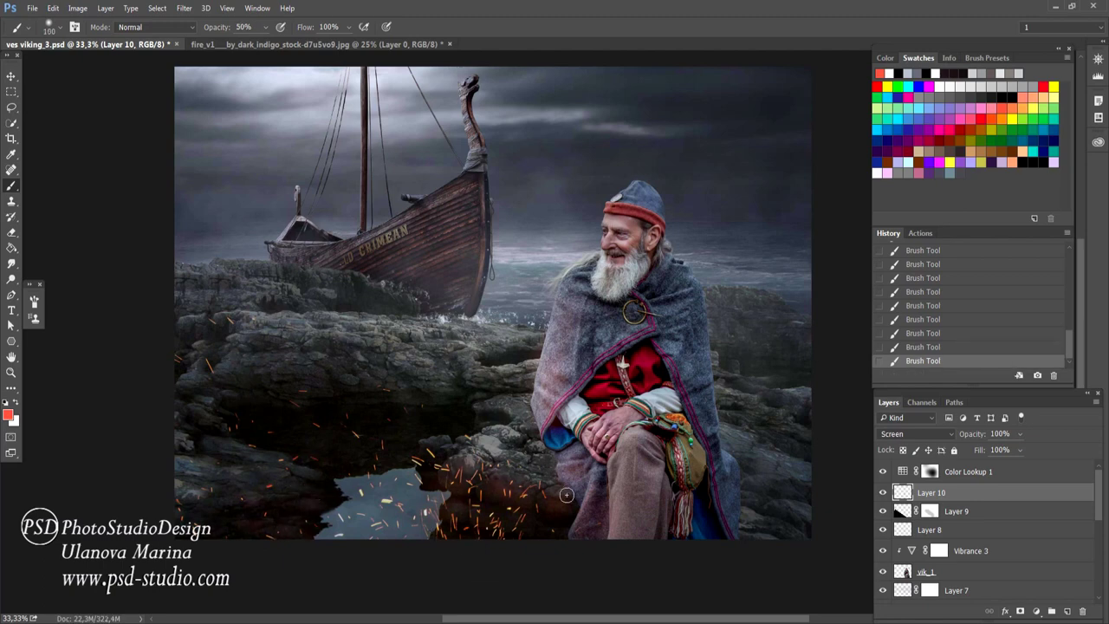
key("e")
left_click(34, 301)
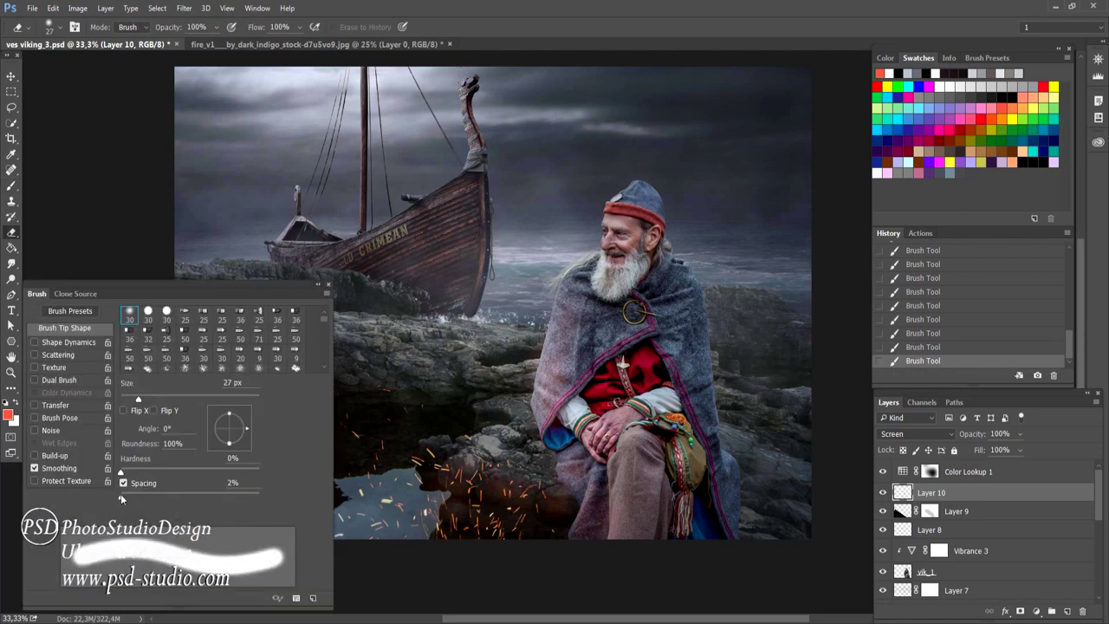
Step: Partly erase Layer 10's glow with a size-175 eraser at 30% opacity
left_click_drag(120, 491, 123, 492)
left_click(318, 284)
key("3")
left_click_drag(465, 482, 523, 490)
left_click_drag(591, 390, 567, 327)
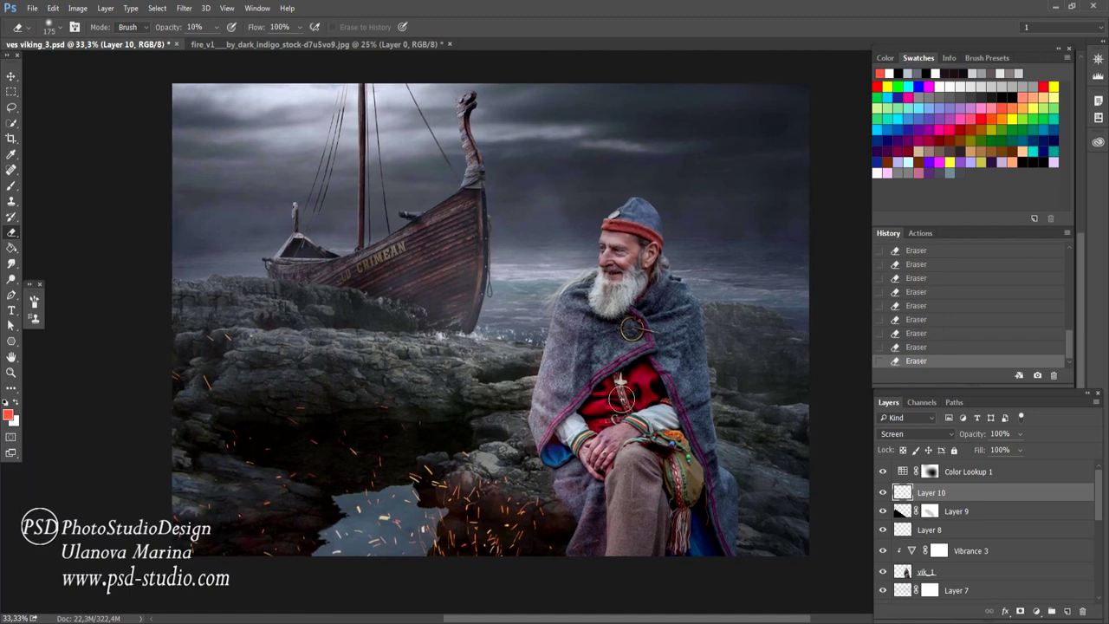
Step: Save the viking composite and select the Color Lookup 1 layer
key("v")
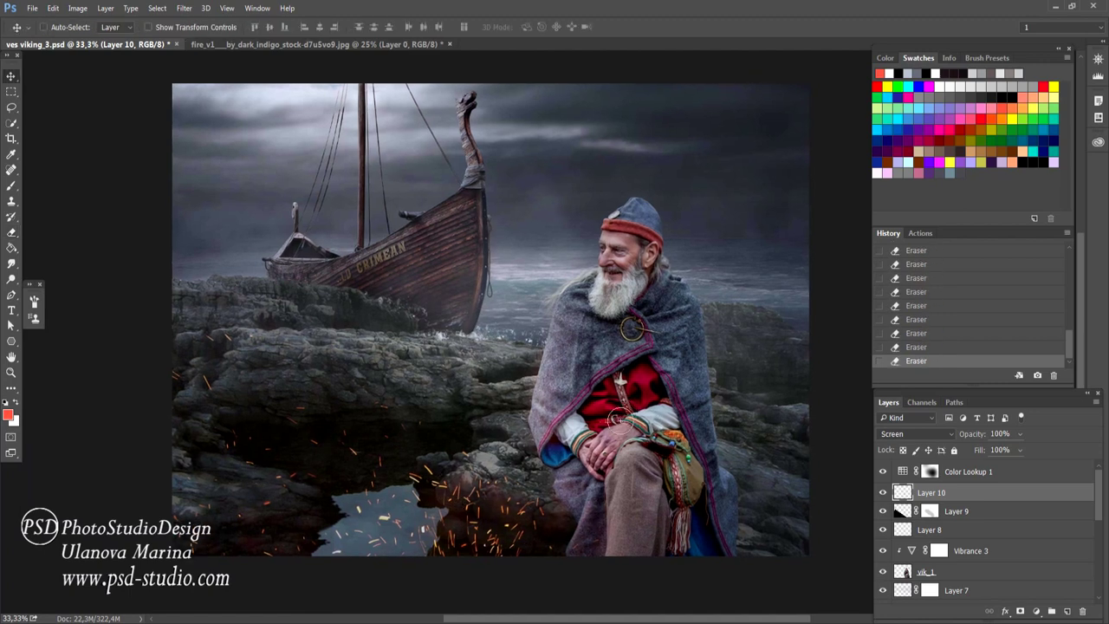
key("ctrl+s")
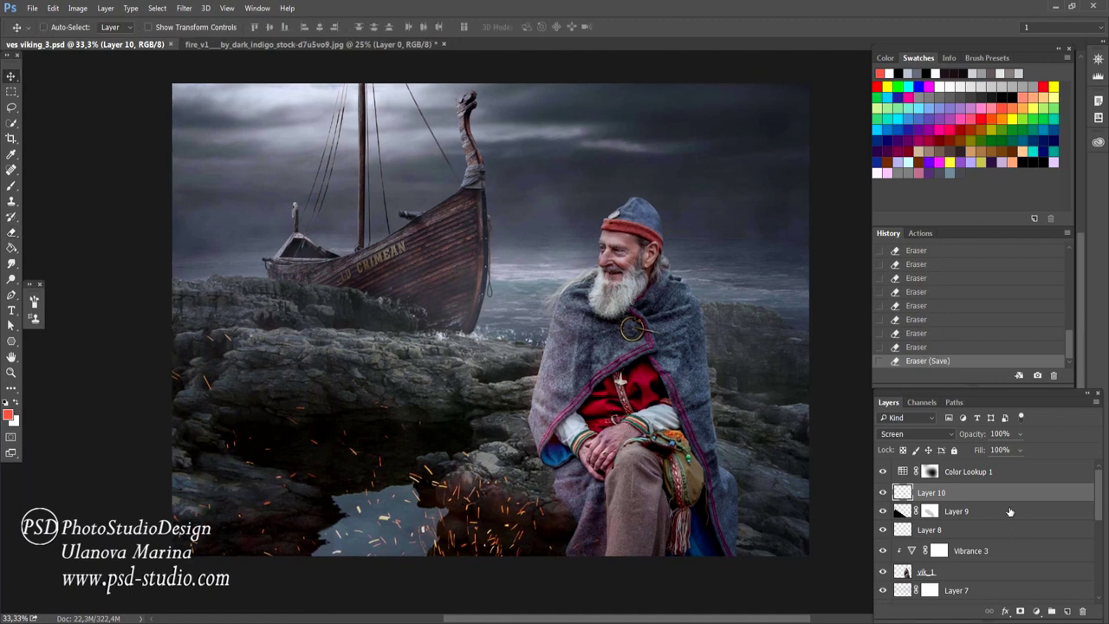
left_click(996, 477)
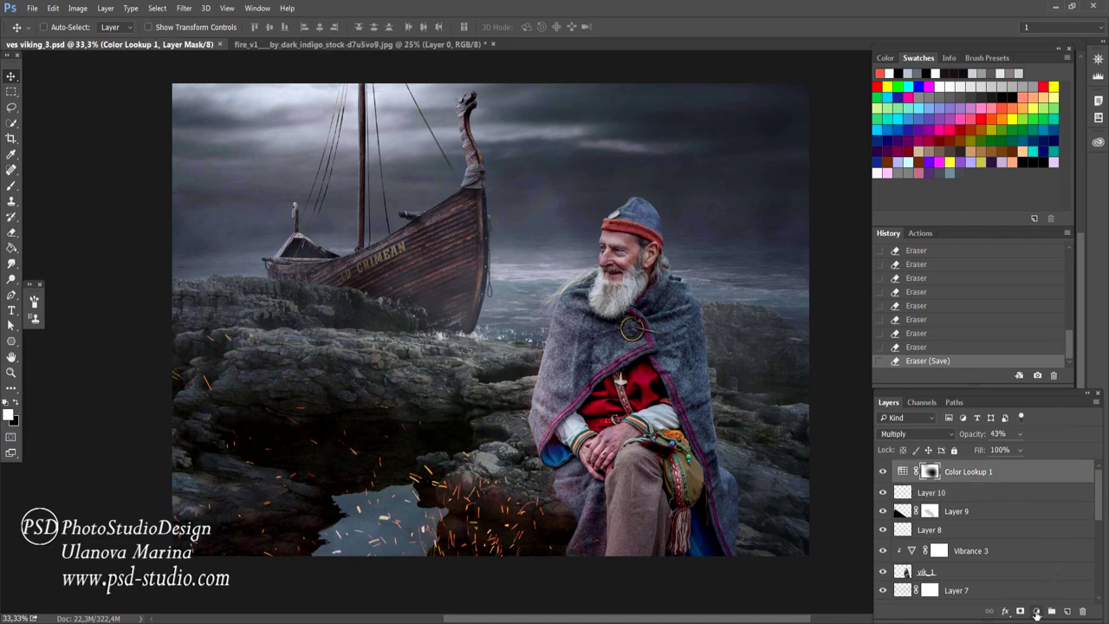
Step: Add a Hue/Saturation layer with Lightness about -55 and slight saturation and hue tweaks
left_click(1037, 610)
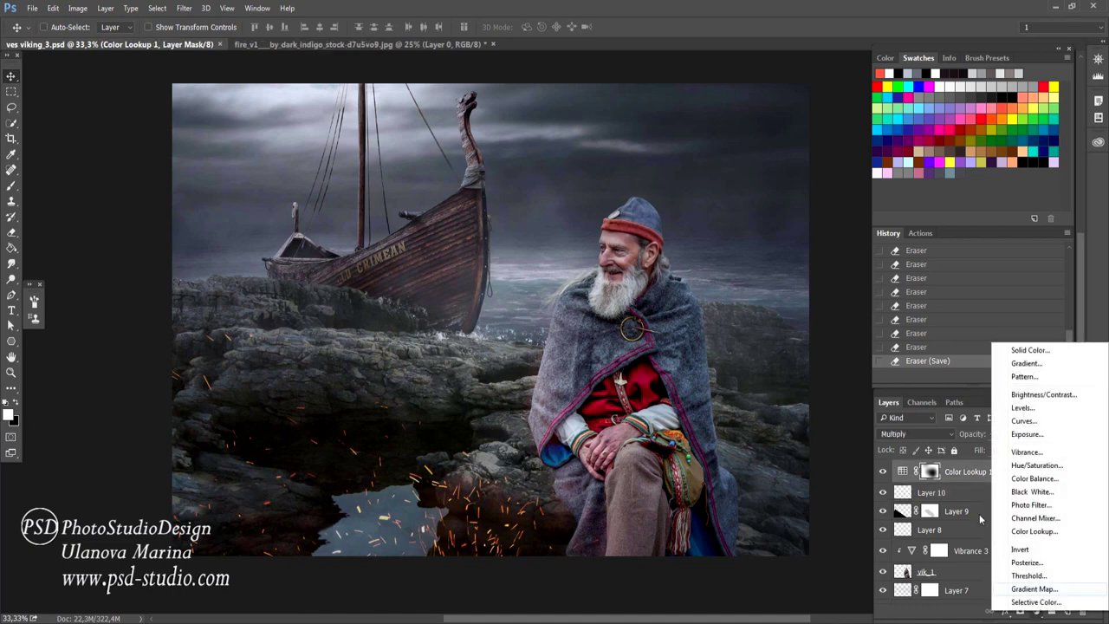
left_click(1036, 465)
left_click_drag(745, 243, 688, 244)
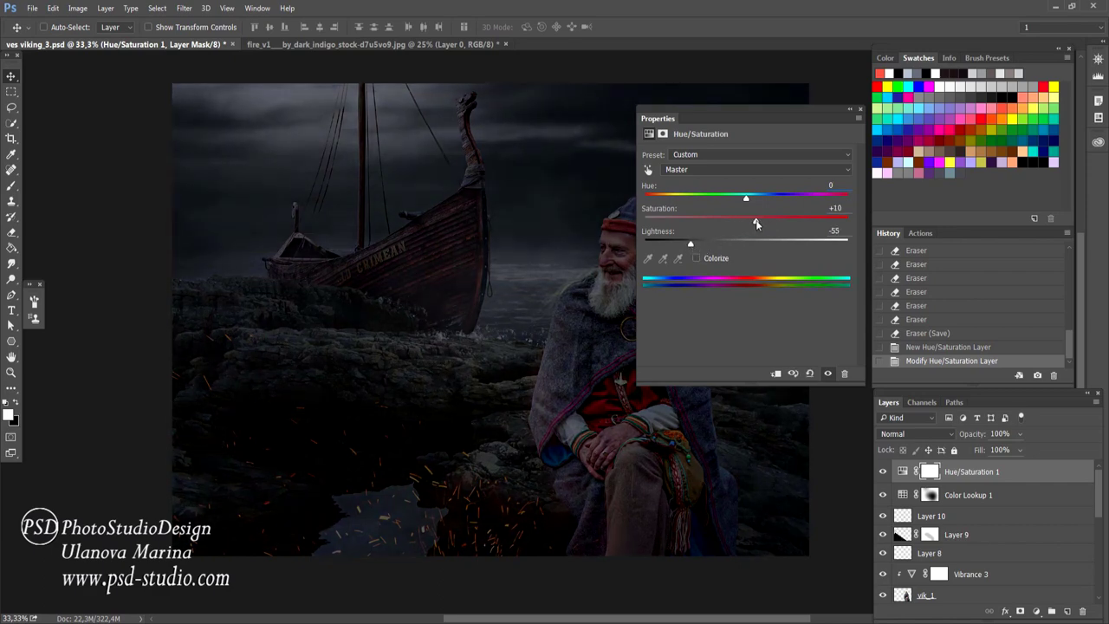
left_click_drag(761, 222, 755, 222)
mouse_move(747, 197)
left_mouse_down()
mouse_move(725, 197)
mouse_move(752, 199)
left_mouse_up()
left_click(861, 111)
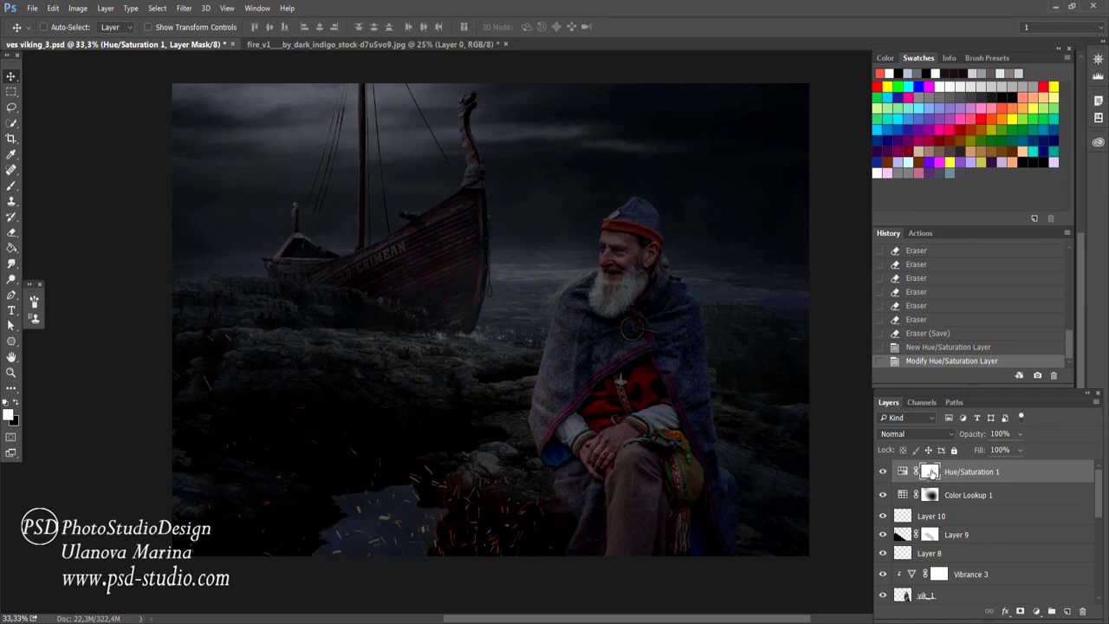
Step: Paint the Hue/Saturation mask away over the viking's face, body and fire with a large brush
key("b")
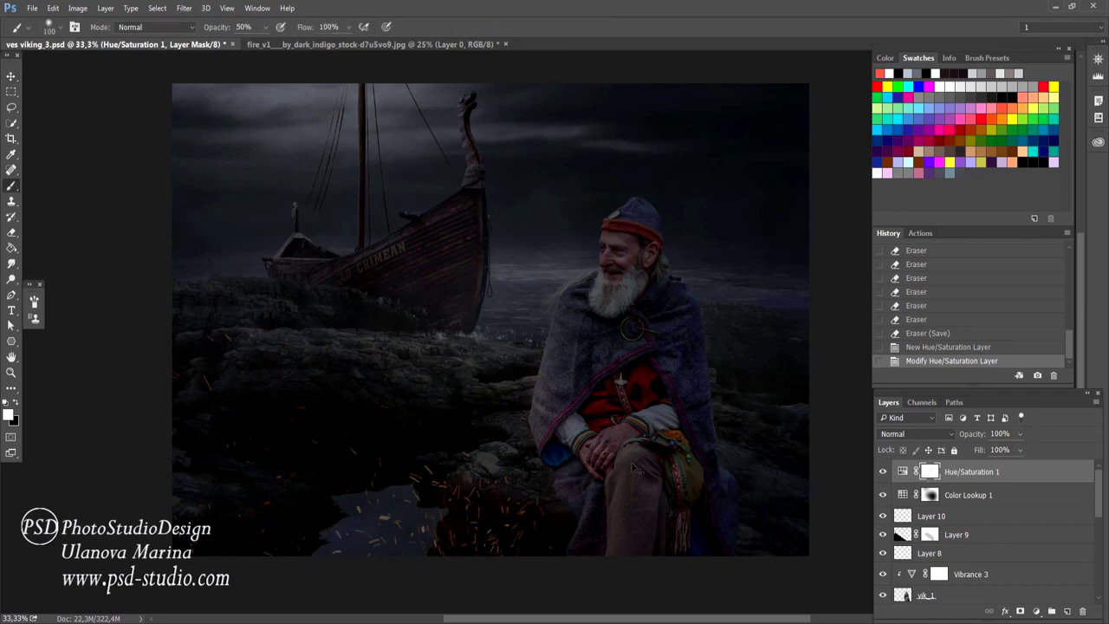
key("bracketright")
key("bracketright")
key("bracketright")
key("bracketright")
key("bracketright")
key("bracketright")
mouse_move(587, 304)
left_mouse_down()
mouse_move(396, 453)
mouse_move(569, 384)
left_mouse_up()
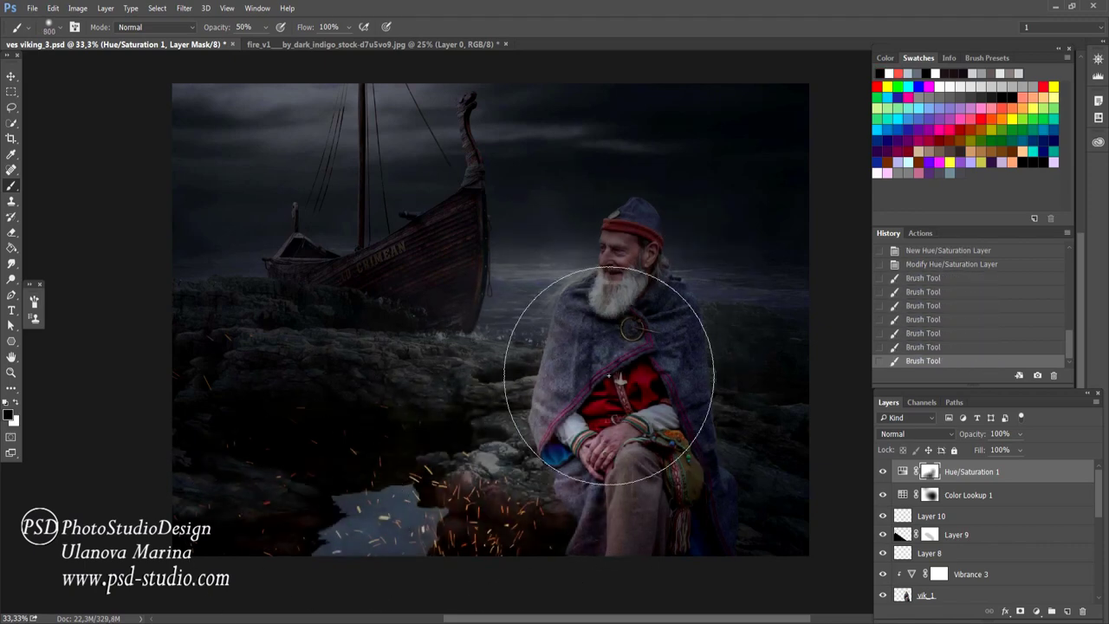
key("bracketleft")
key("bracketleft")
key("bracketleft")
left_click_drag(615, 247, 606, 381)
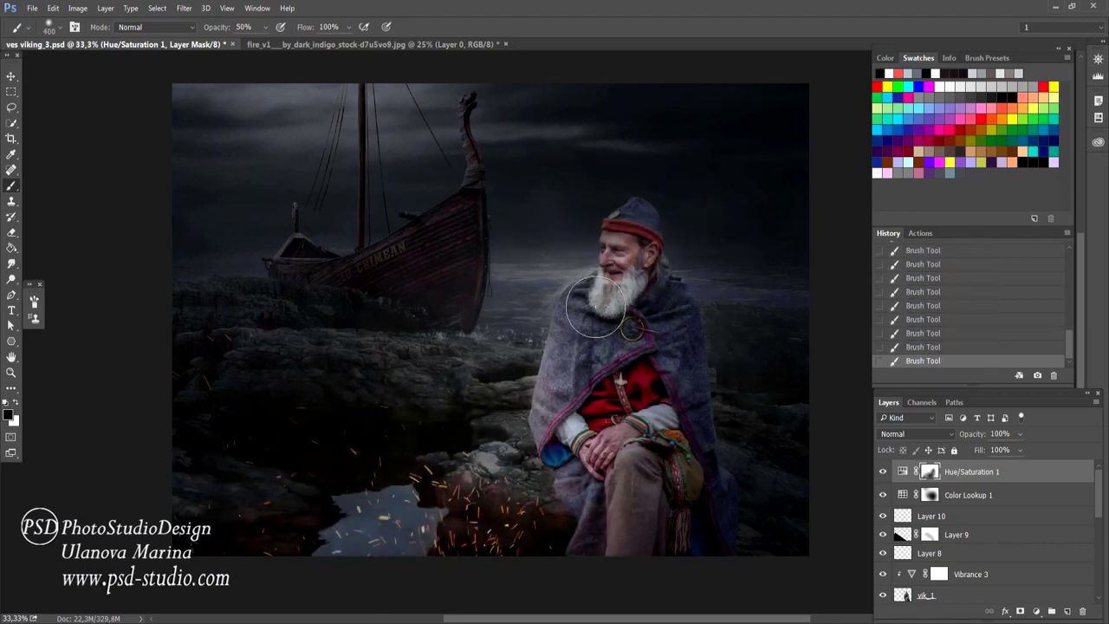
left_click_drag(641, 346, 534, 518)
key("0")
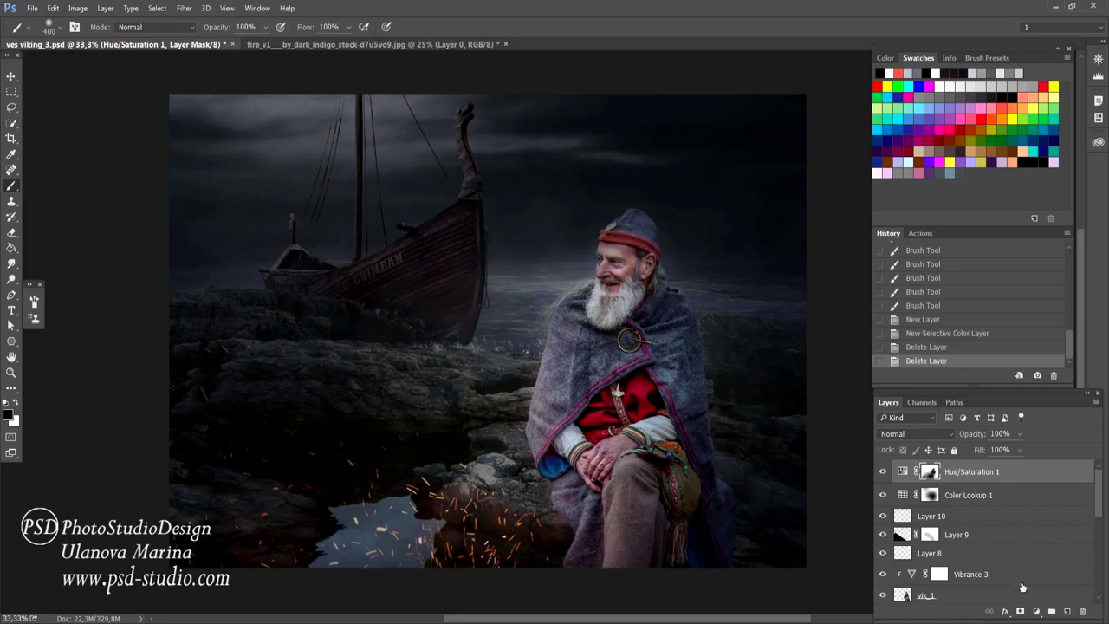
Step: Add a Gradient Map adjustment layer using the purple-to-orange preset
left_click(1036, 610)
left_click(1031, 593)
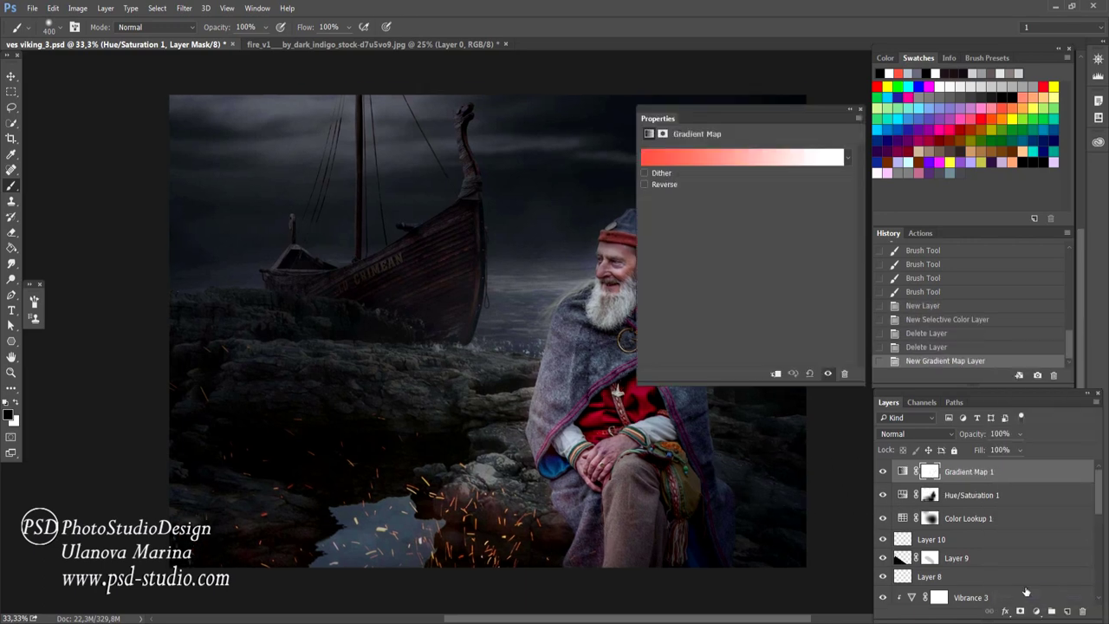
left_click(848, 160)
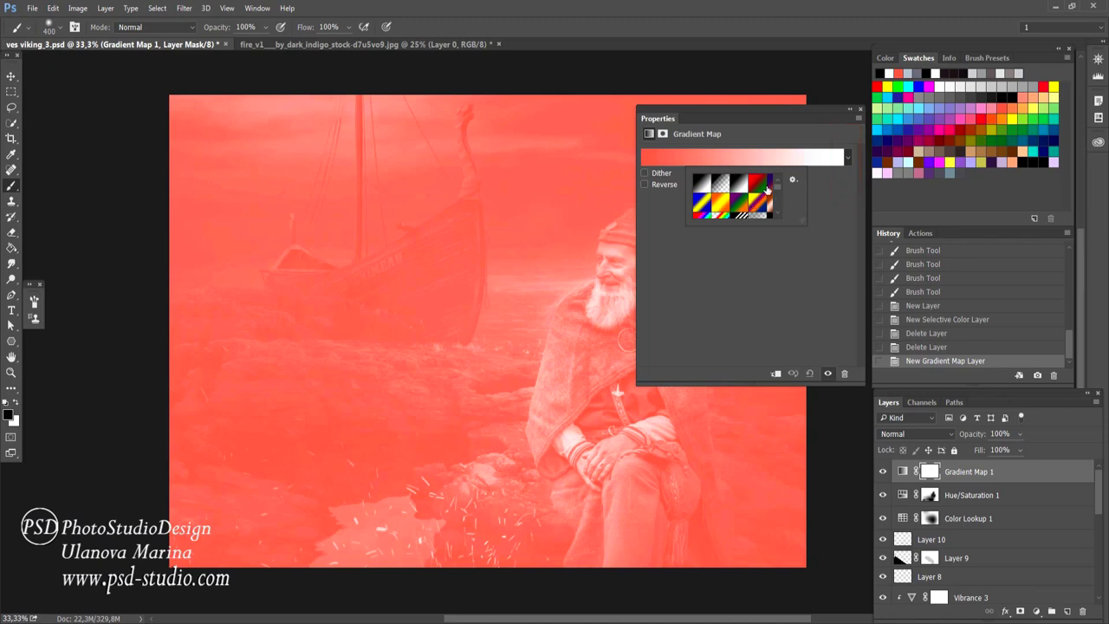
left_click(769, 185)
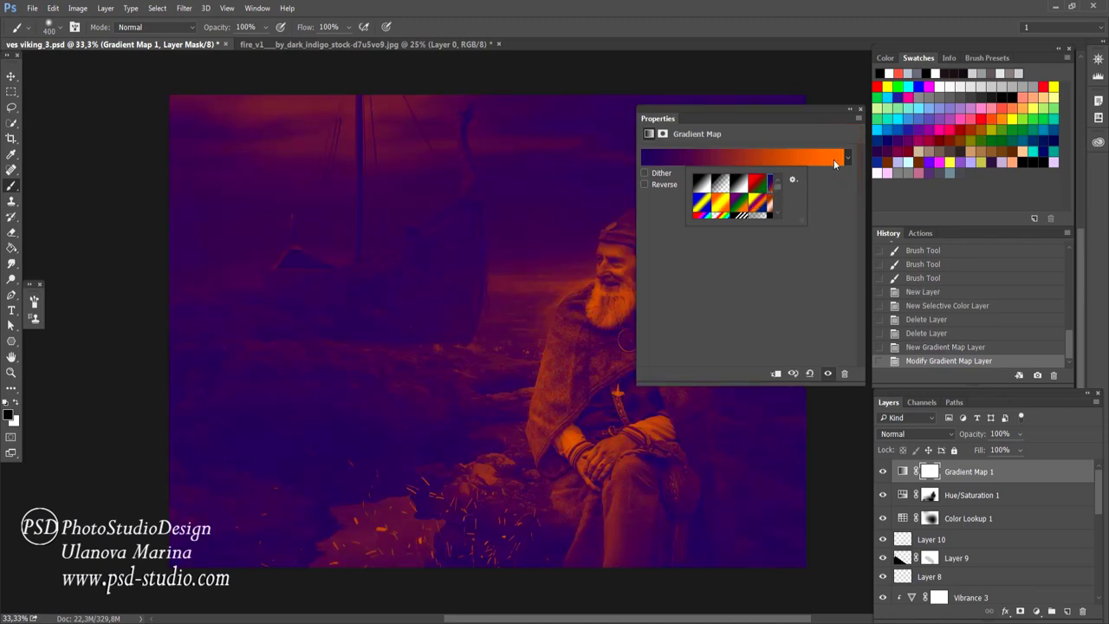
left_click(859, 109)
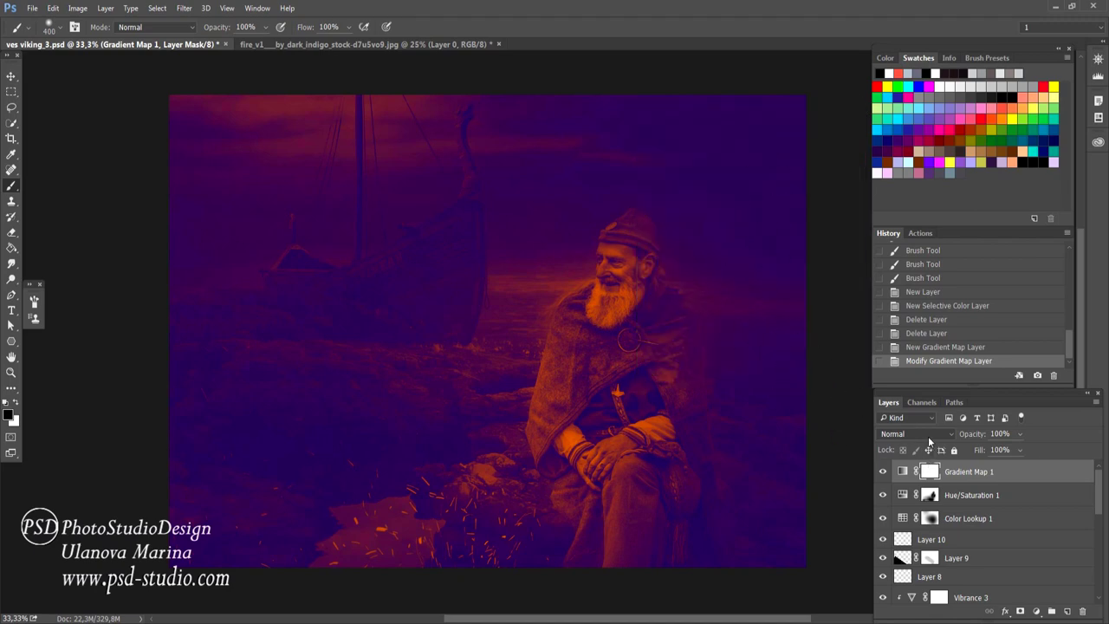
Step: Blend the gradient map as Soft Light at about 22% opacity
left_click(951, 434)
left_click(910, 286)
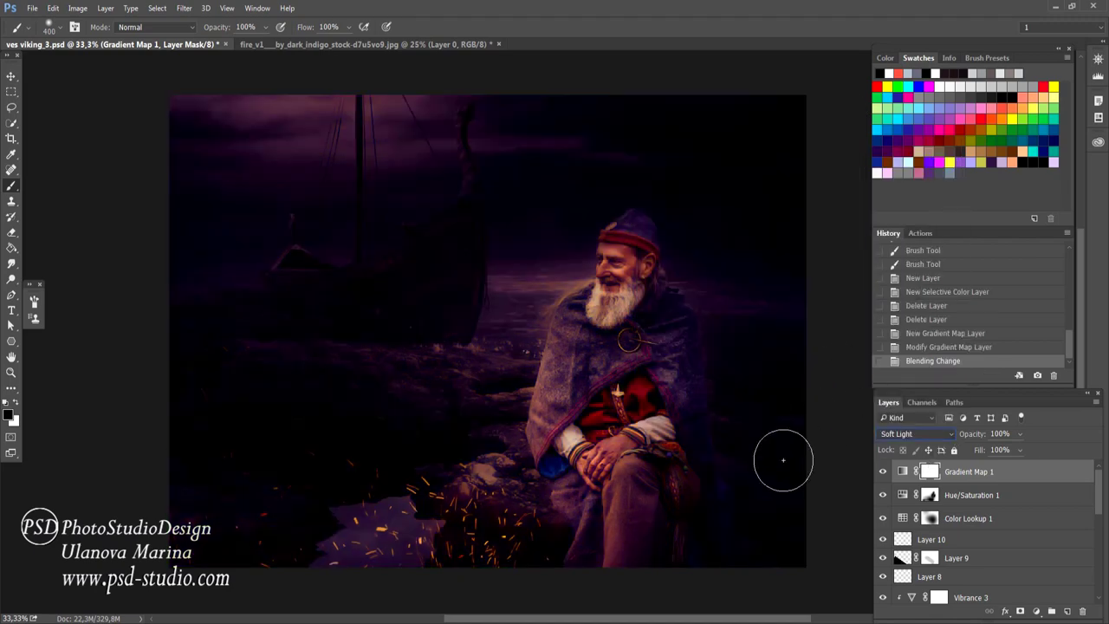
left_click_drag(974, 439, 967, 435)
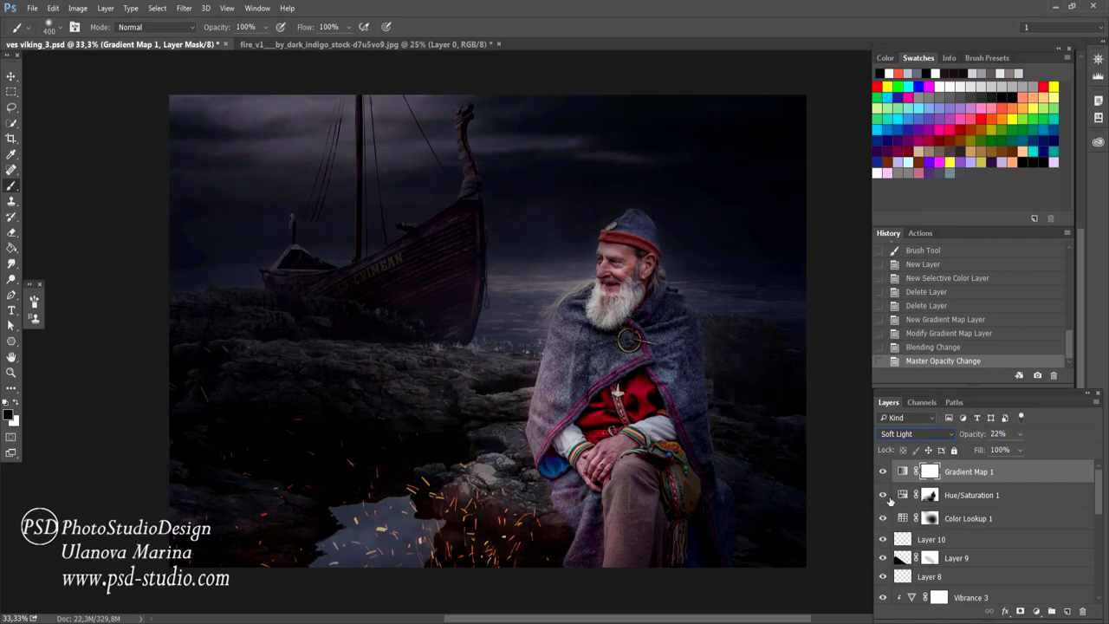
Step: Lower Hue/Saturation 1's opacity and raise the gradient map to 35%
left_click(955, 495)
left_click_drag(975, 433, 974, 434)
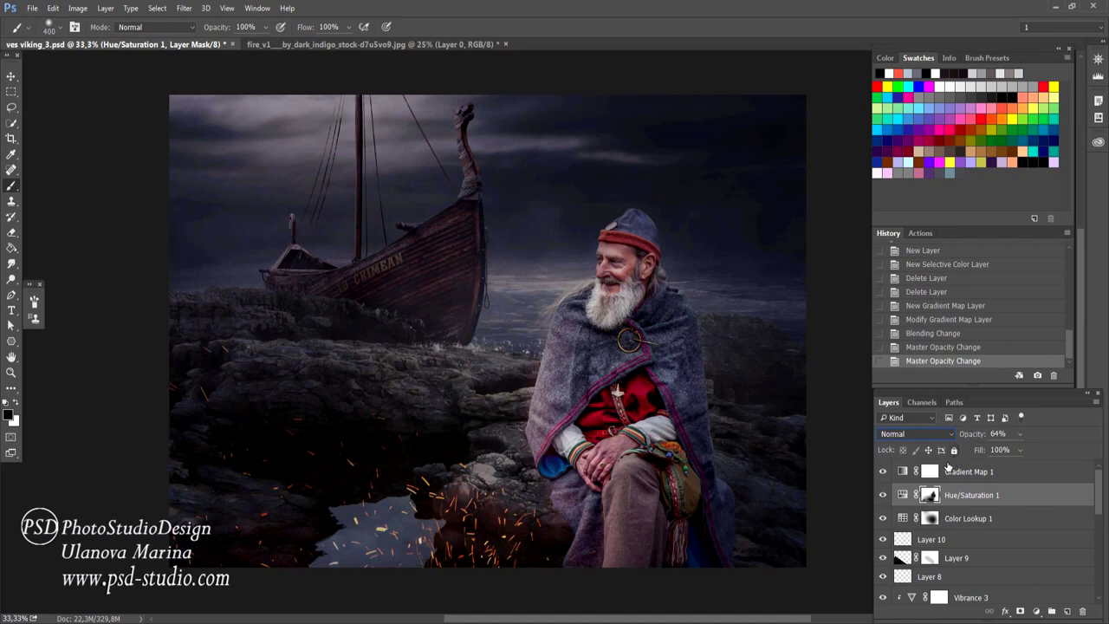
left_click(947, 471)
left_click_drag(968, 438, 972, 436)
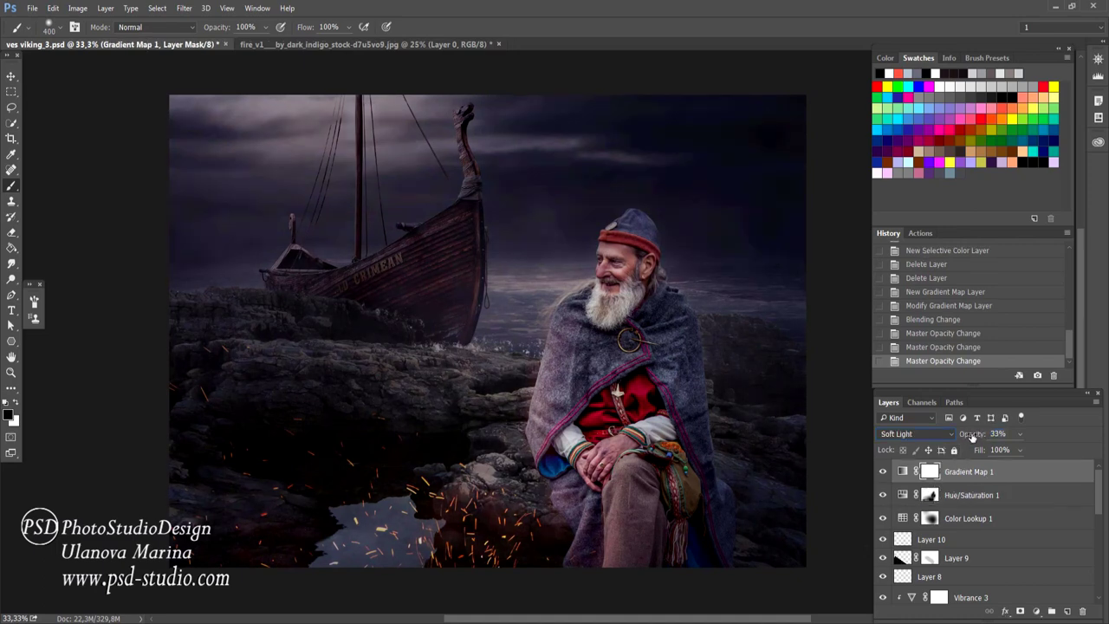
key("Return")
left_click(972, 435)
double_click(906, 470)
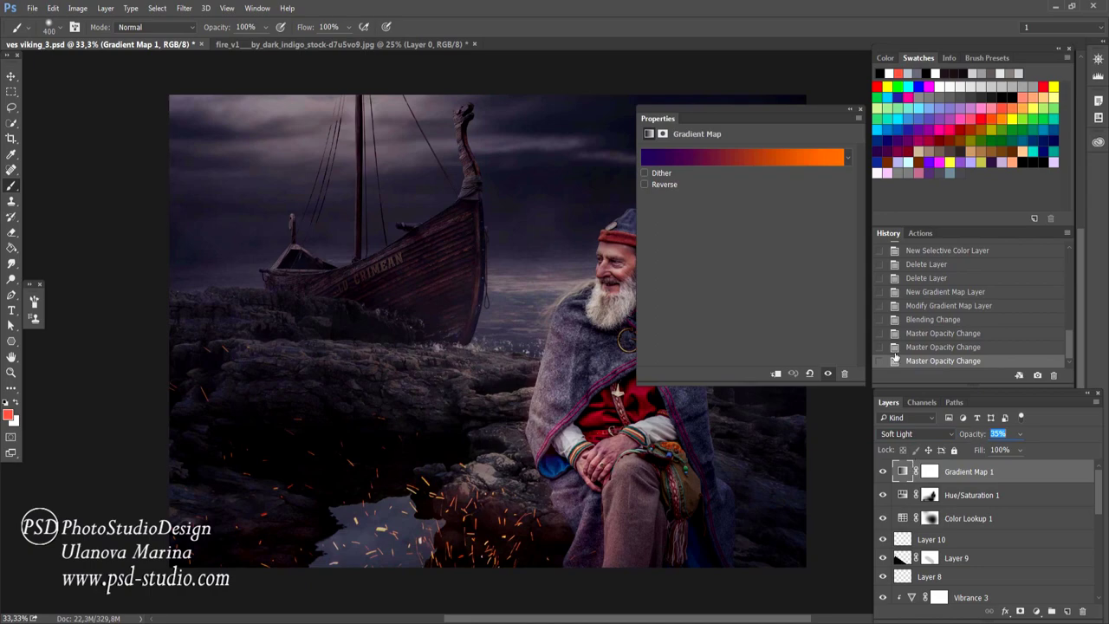
Step: Change the gradient's dark left stop from purple to deep navy blue
left_click(681, 164)
left_click(695, 463)
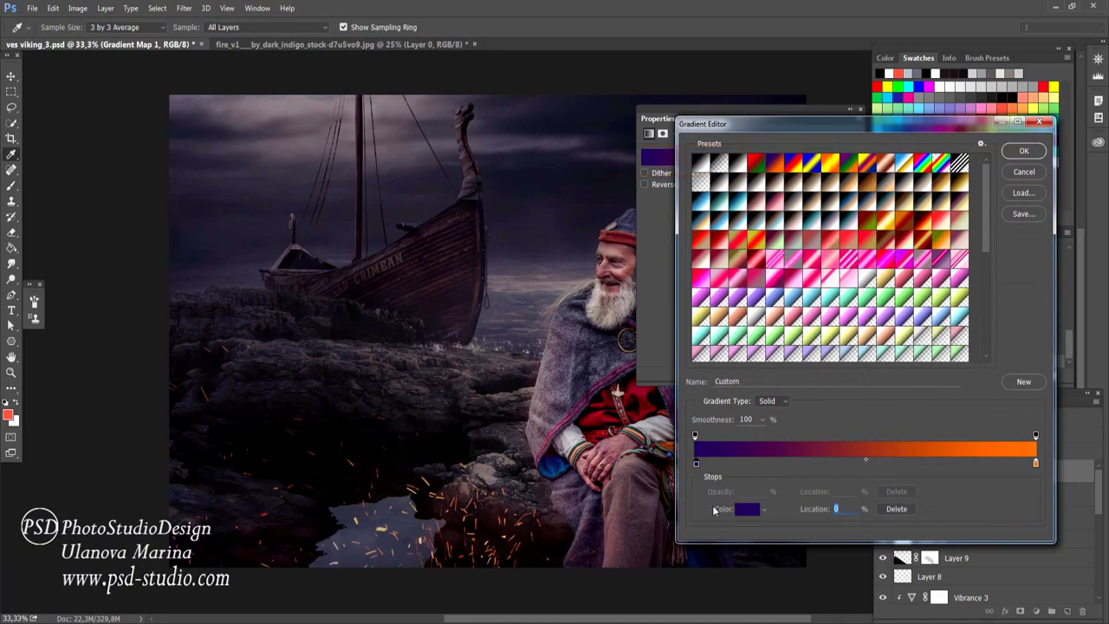
left_click(747, 508)
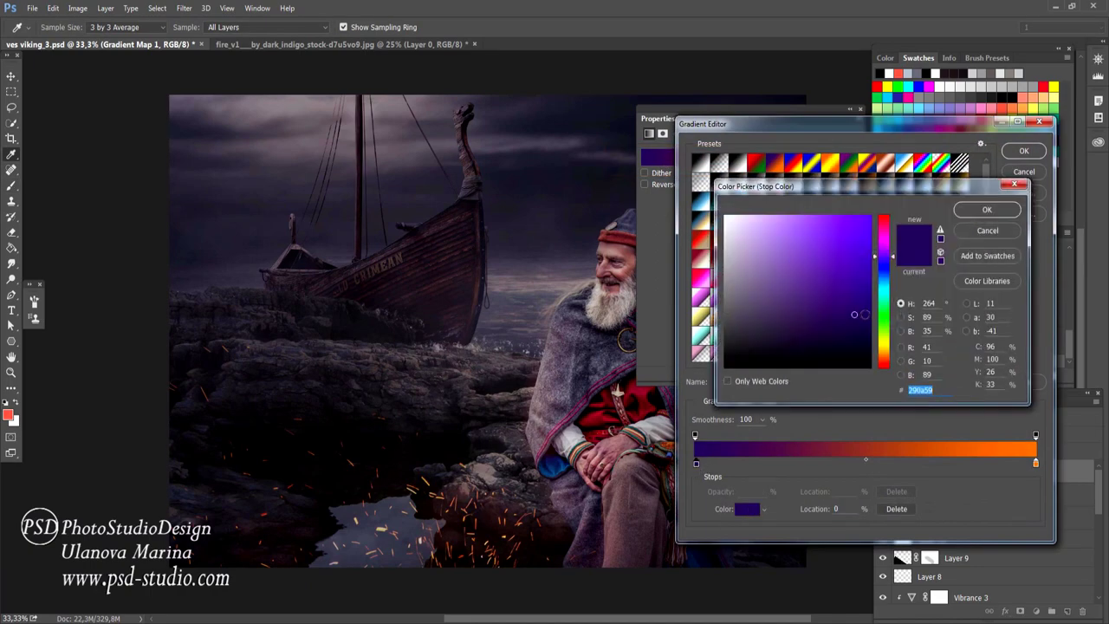
left_click_drag(879, 260, 874, 270)
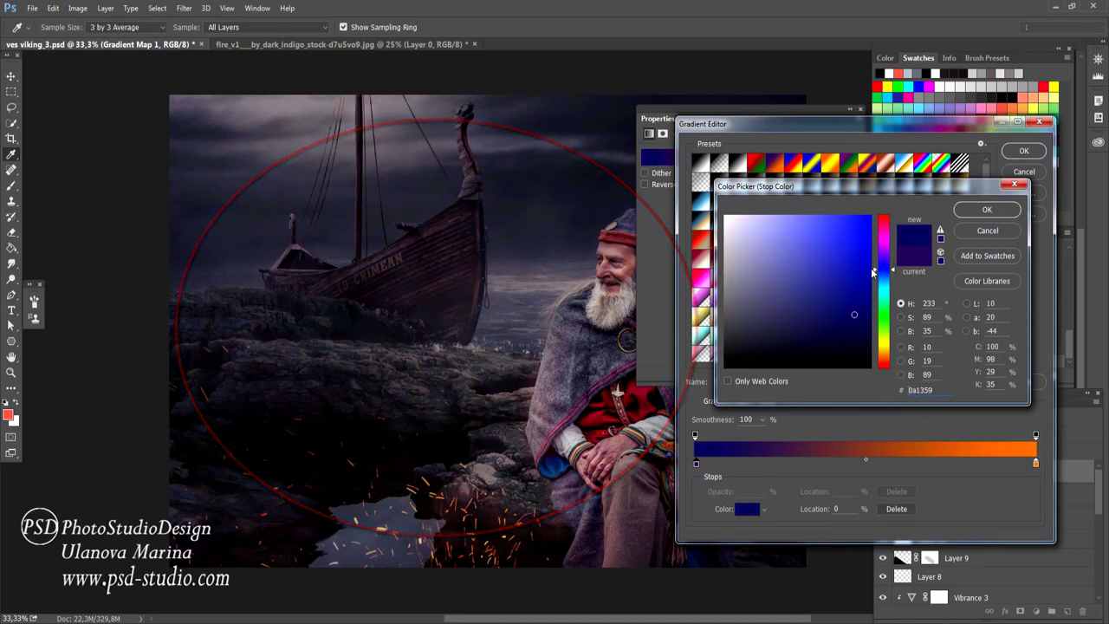
left_click(986, 210)
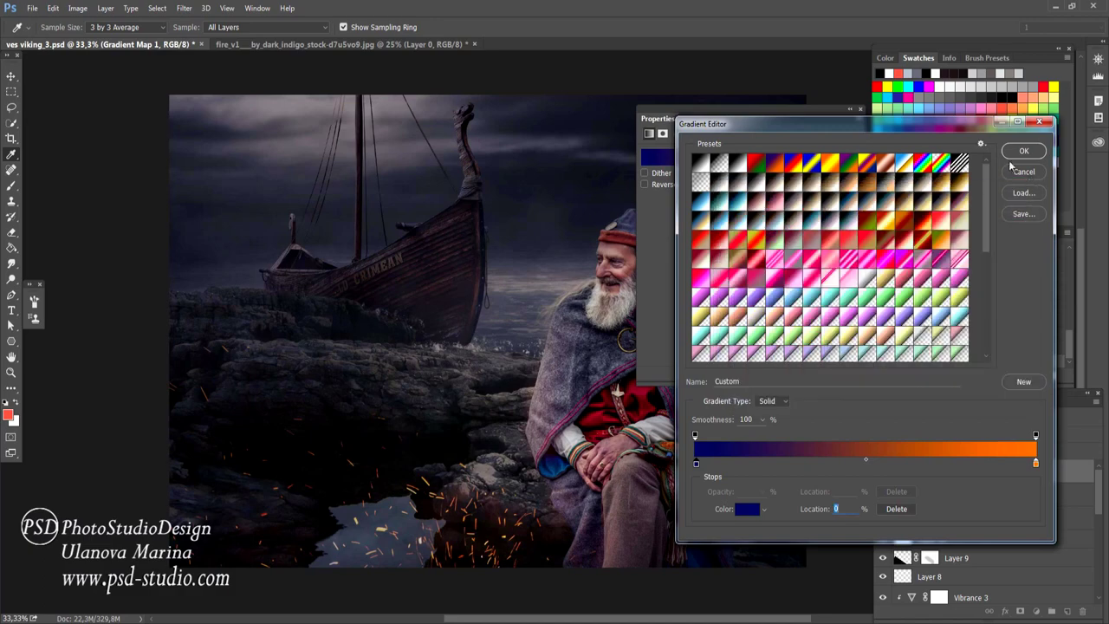
left_click(1023, 151)
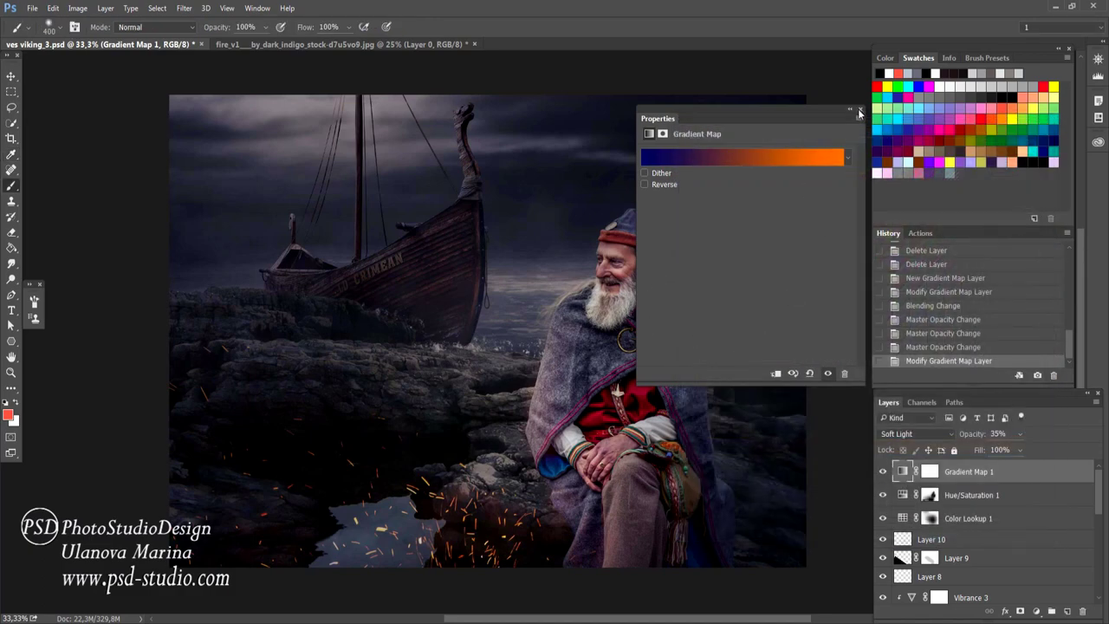
left_click(859, 113)
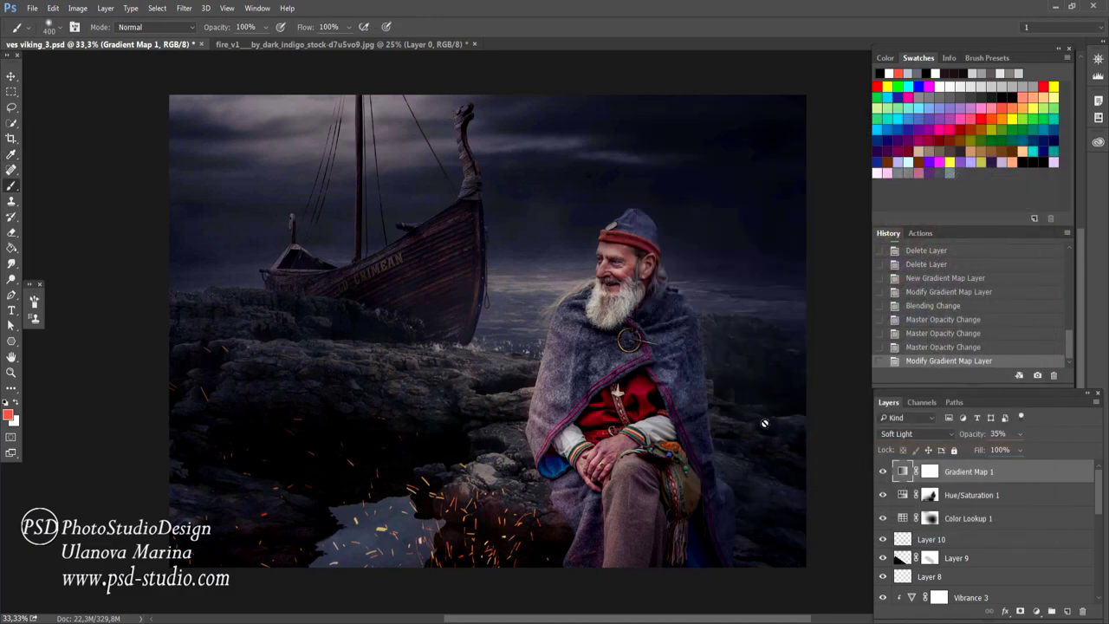
Step: Set the gradient map to 23% opacity and raise Hue/Saturation 1 to 87%
left_click(884, 471)
type("23")
key("Return")
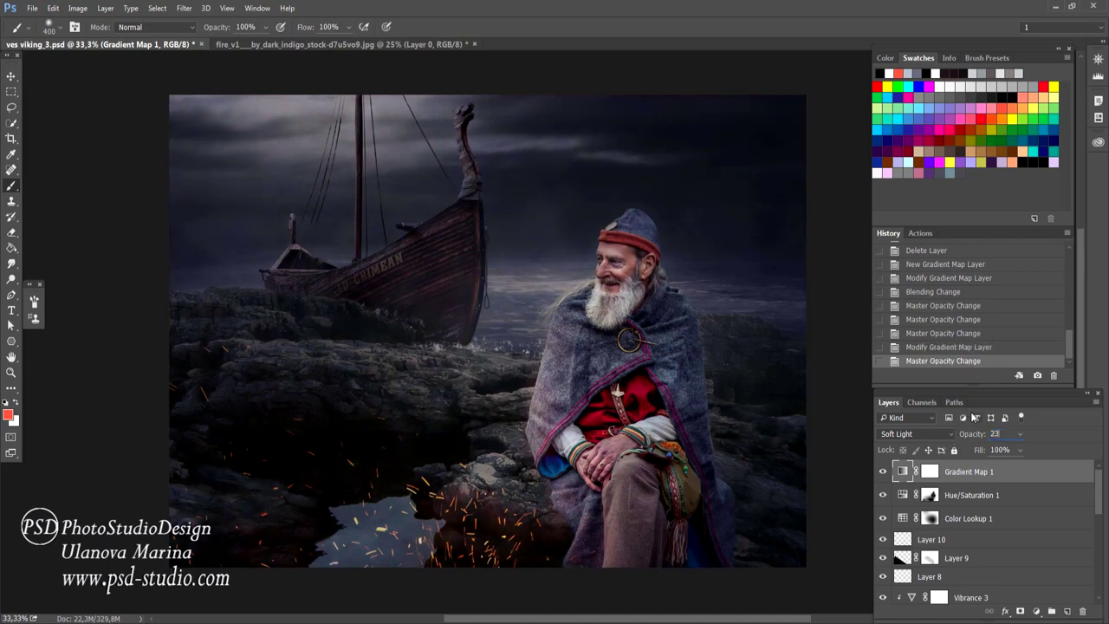
left_click(883, 471)
left_click(948, 498)
left_click_drag(963, 437, 967, 439)
Step: Settle the gradient map at 27% opacity, then check Layer 10's effect by toggling it
left_click(966, 470)
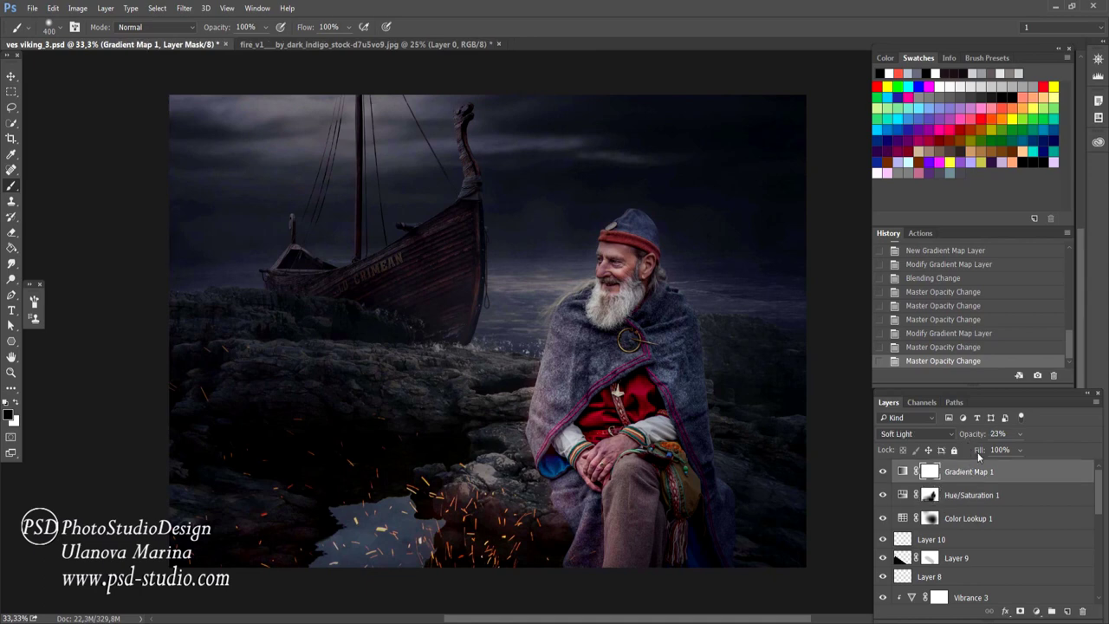
left_click(975, 435)
left_click_drag(975, 436, 972, 440)
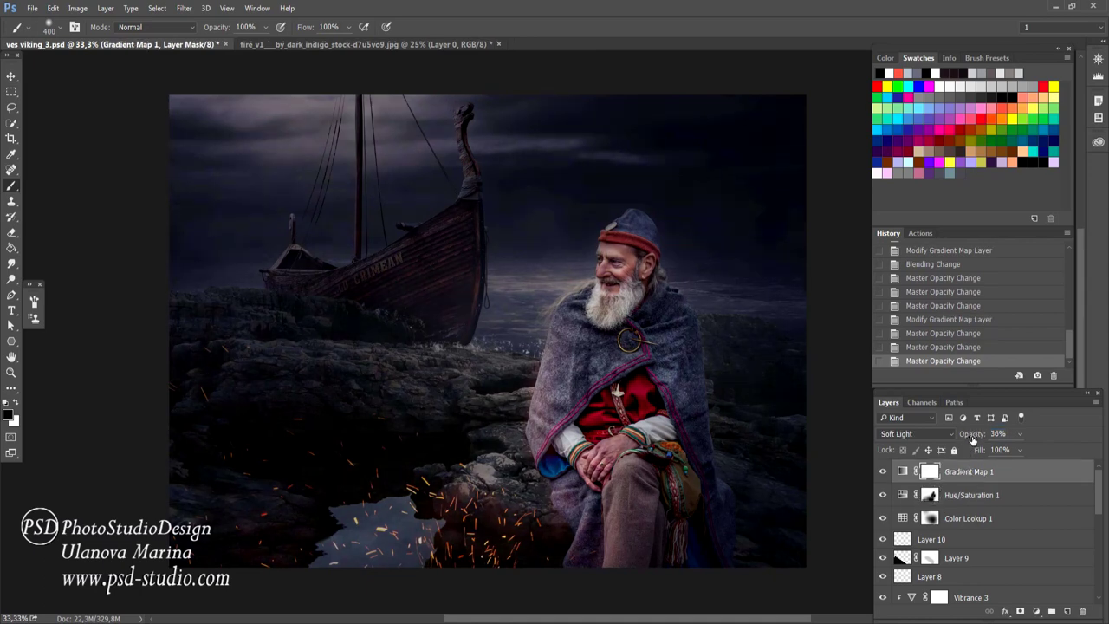
double_click(1005, 433)
type("2")
type("7")
key("Return")
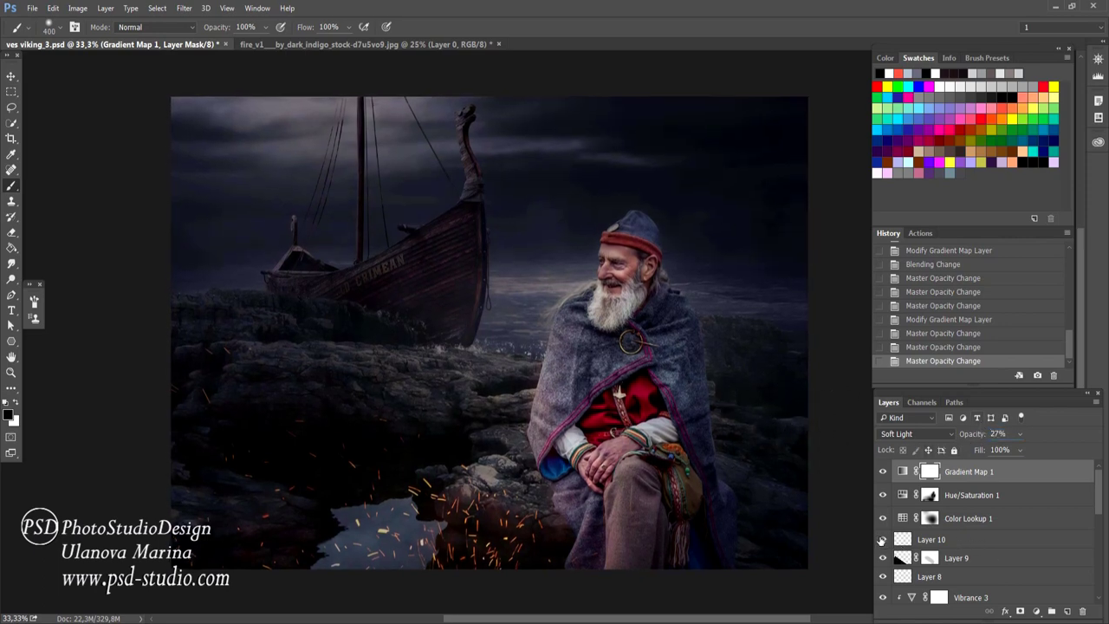
left_click(882, 539)
left_click(883, 541)
left_click(953, 540)
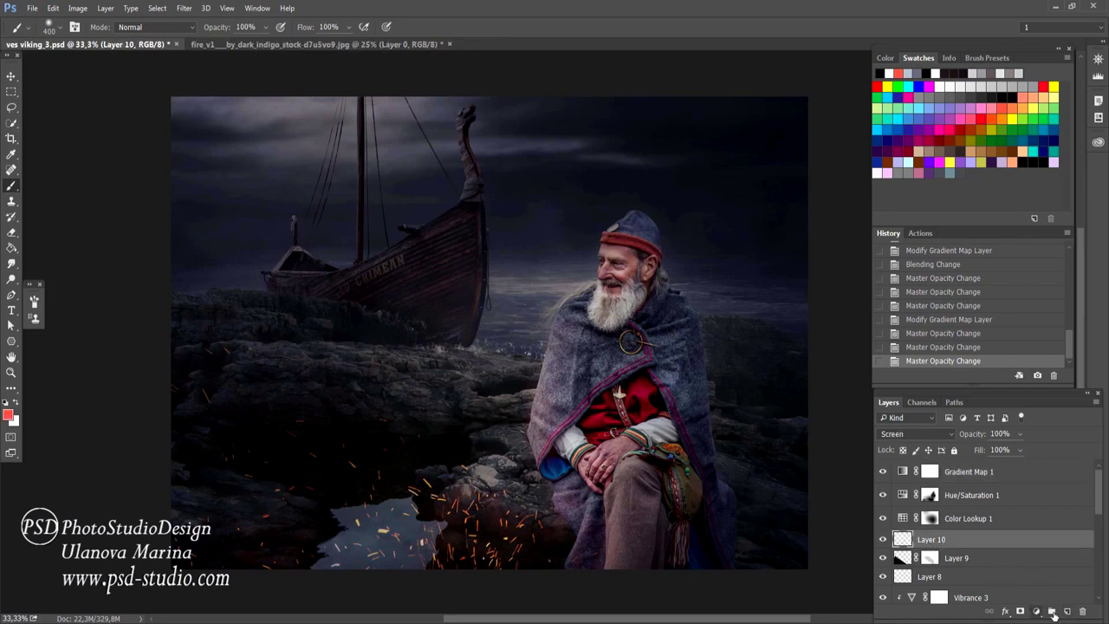
Step: Add a new Overlay layer and paint orange glow over the sparks with a 1700 px brush
left_click(1067, 613)
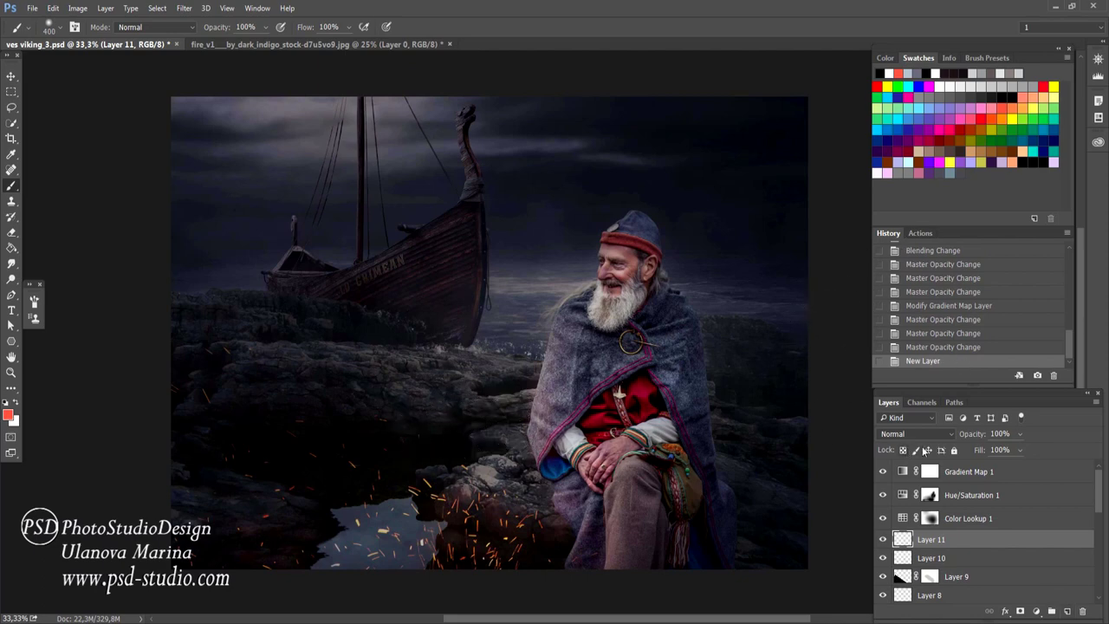
left_click(914, 433)
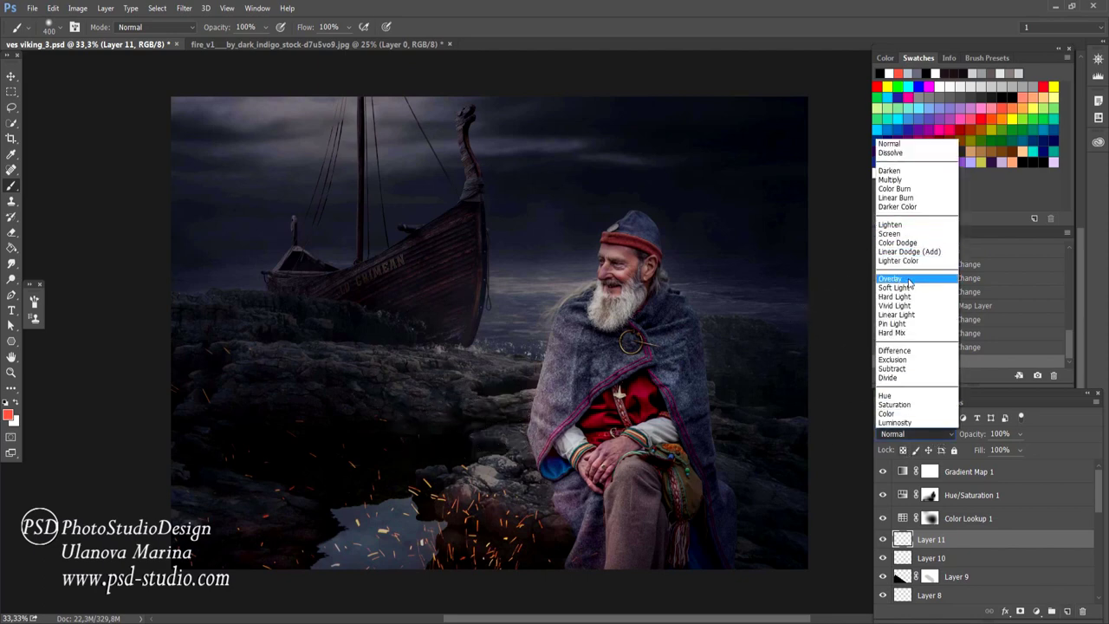
left_click(907, 279)
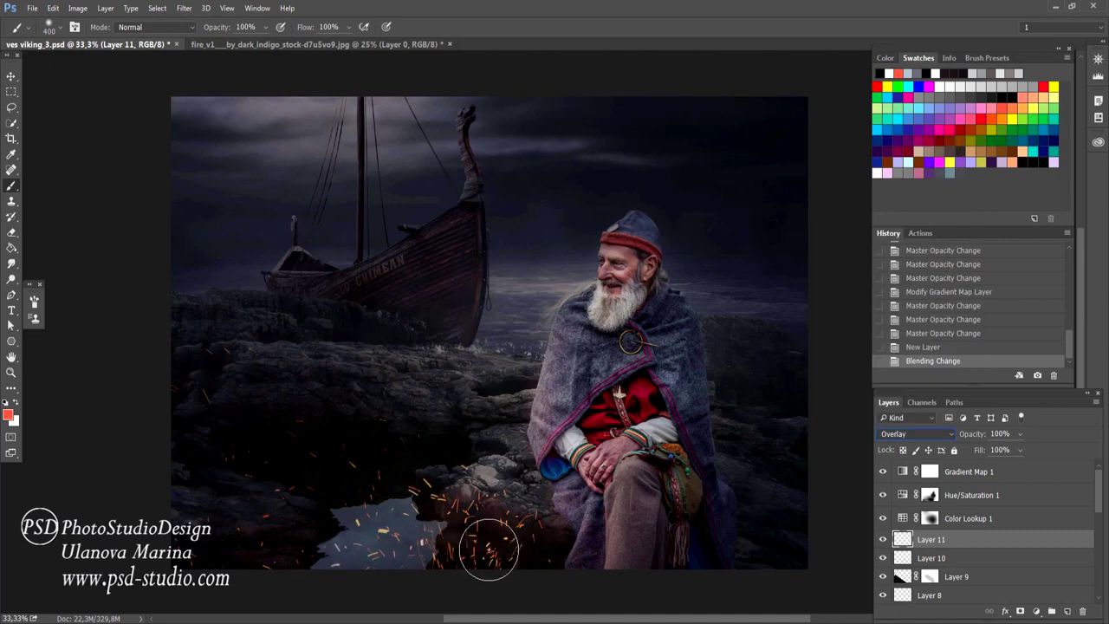
scroll(451, 407, "down", 3)
scroll(441, 387, "down", 2)
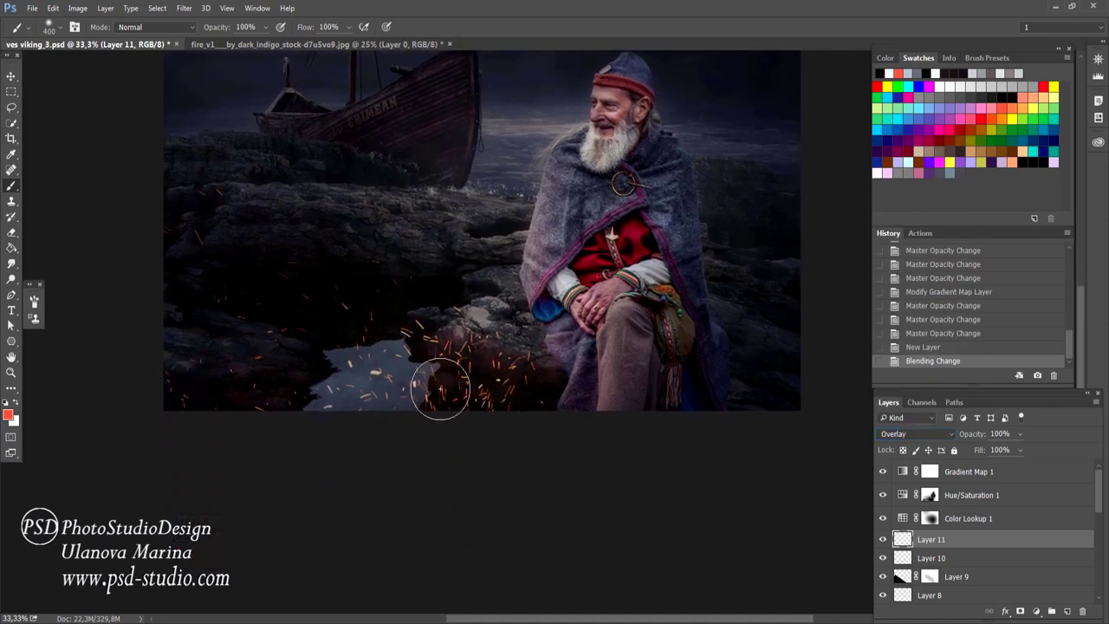
key("bracketright")
key("bracketright")
key("bracketright")
key("bracketright")
key("bracketright")
key("bracketright")
key("bracketright")
key("bracketright")
key("bracketright")
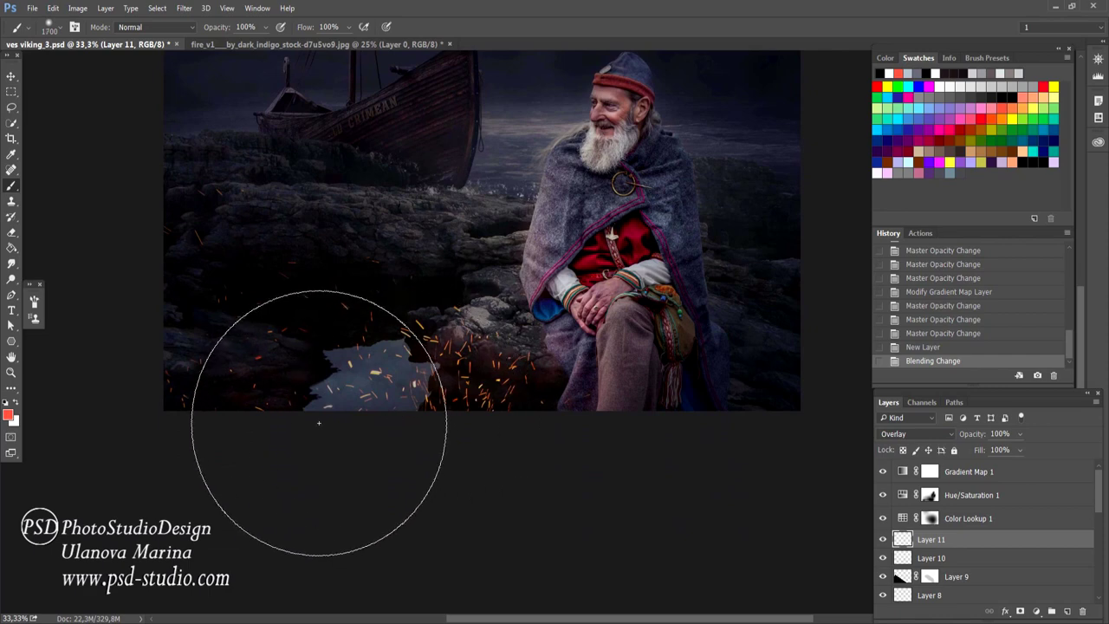
mouse_move(318, 423)
left_mouse_down()
mouse_move(401, 416)
mouse_move(342, 371)
mouse_move(492, 408)
mouse_move(326, 394)
mouse_move(248, 352)
left_mouse_up()
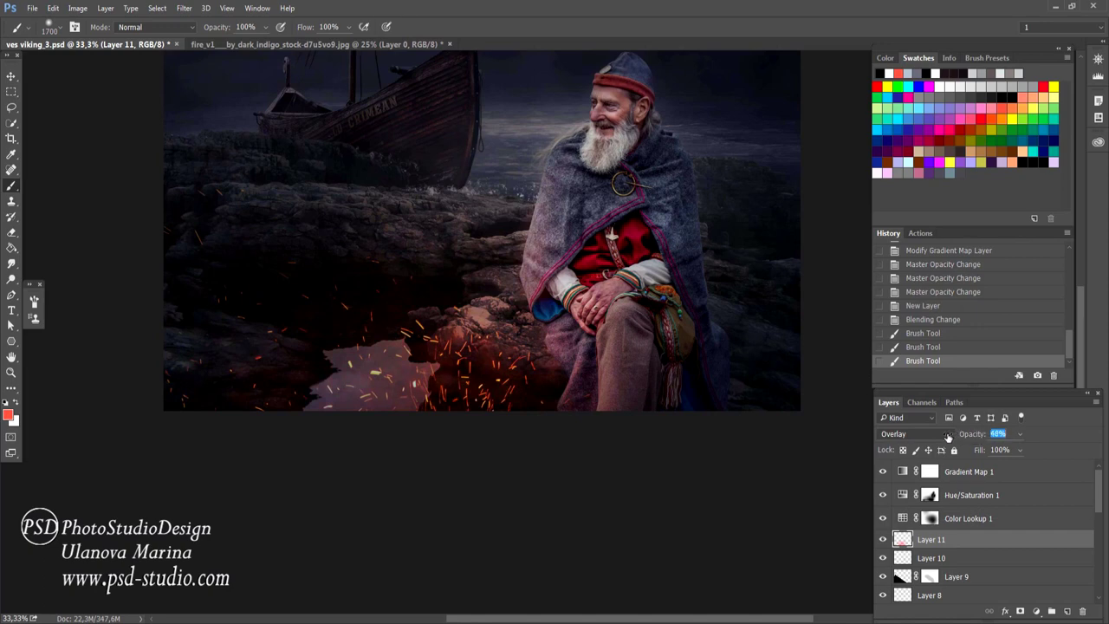
Step: Set the glow layer to 33% opacity and Linear Dodge (Add) blending
type("33")
key("Return")
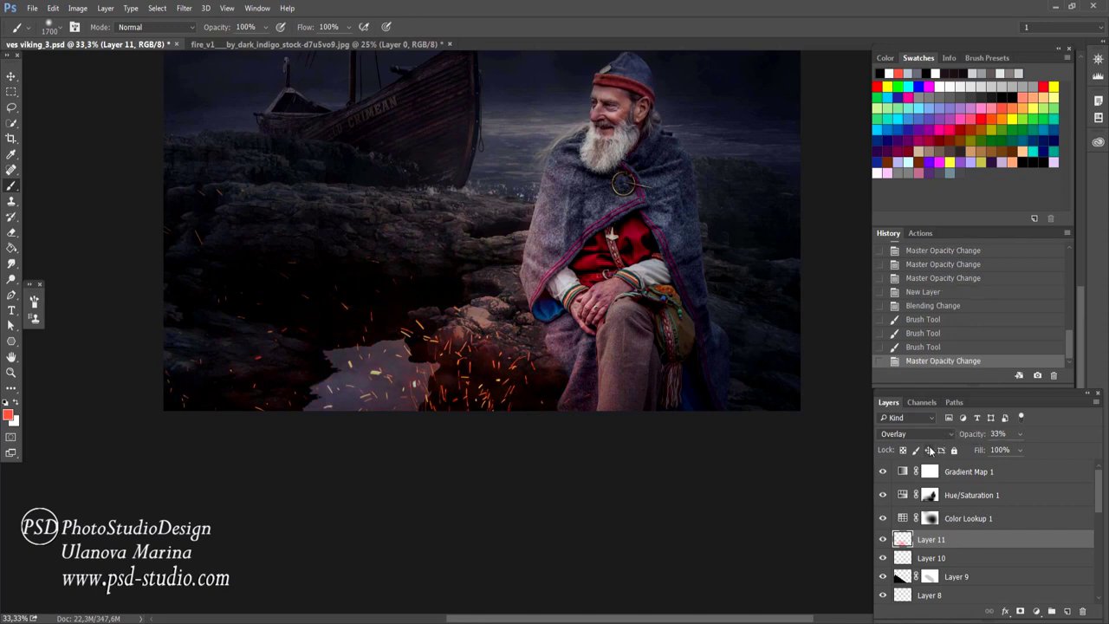
left_click_drag(557, 448, 564, 529)
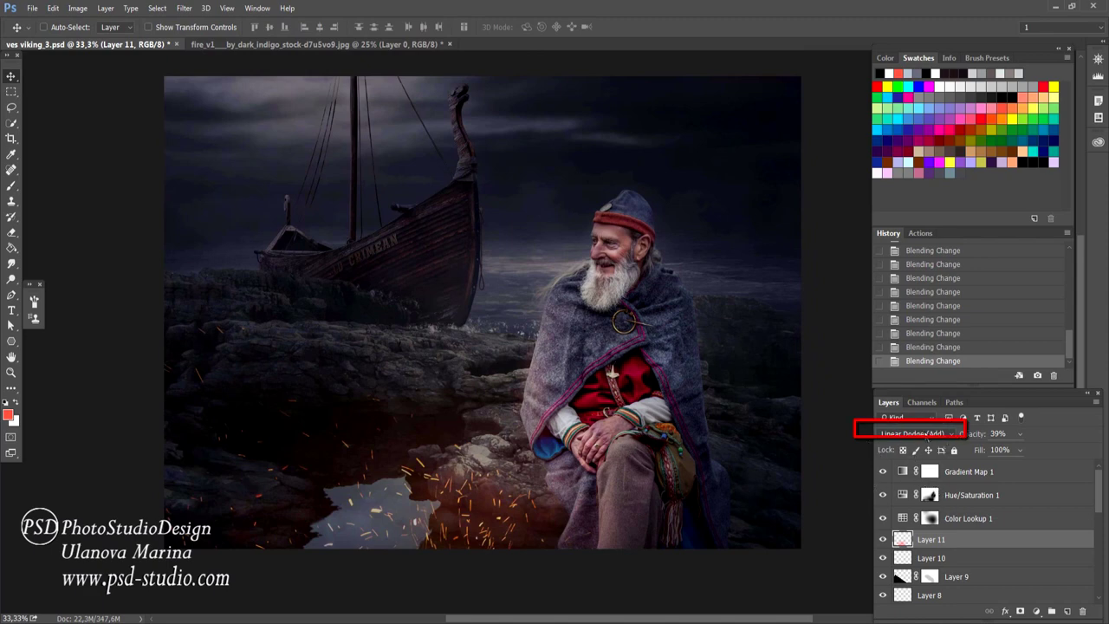
left_click(951, 435)
left_click(926, 253)
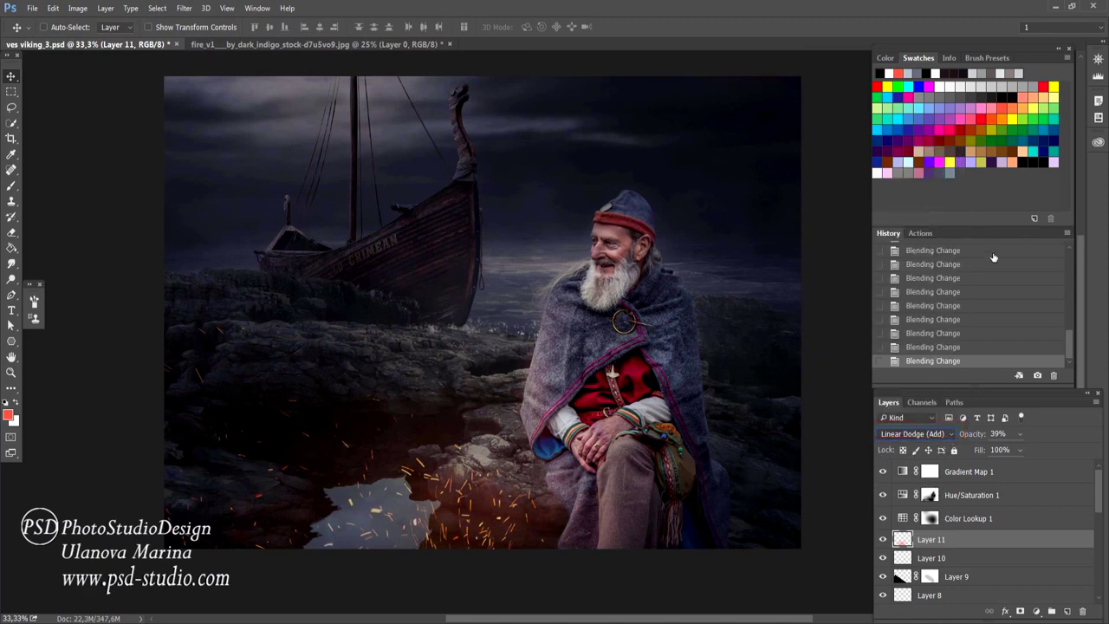
Step: Load the ship's outline as a selection and paint the Color Lookup mask near the prow
left_click(881, 518)
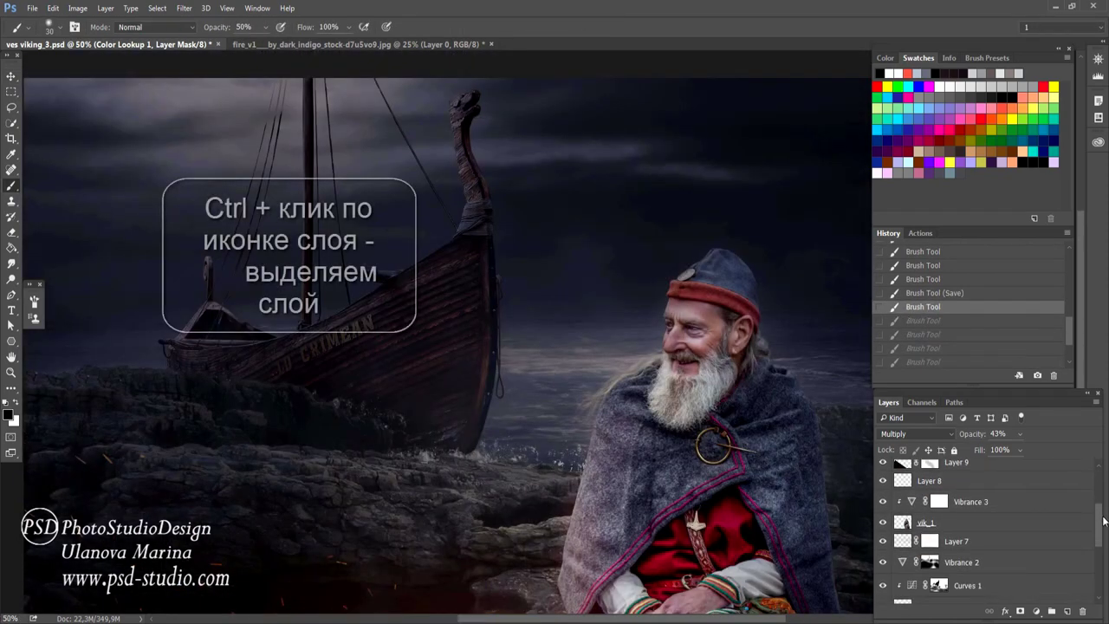
scroll(1105, 537, "down", 2)
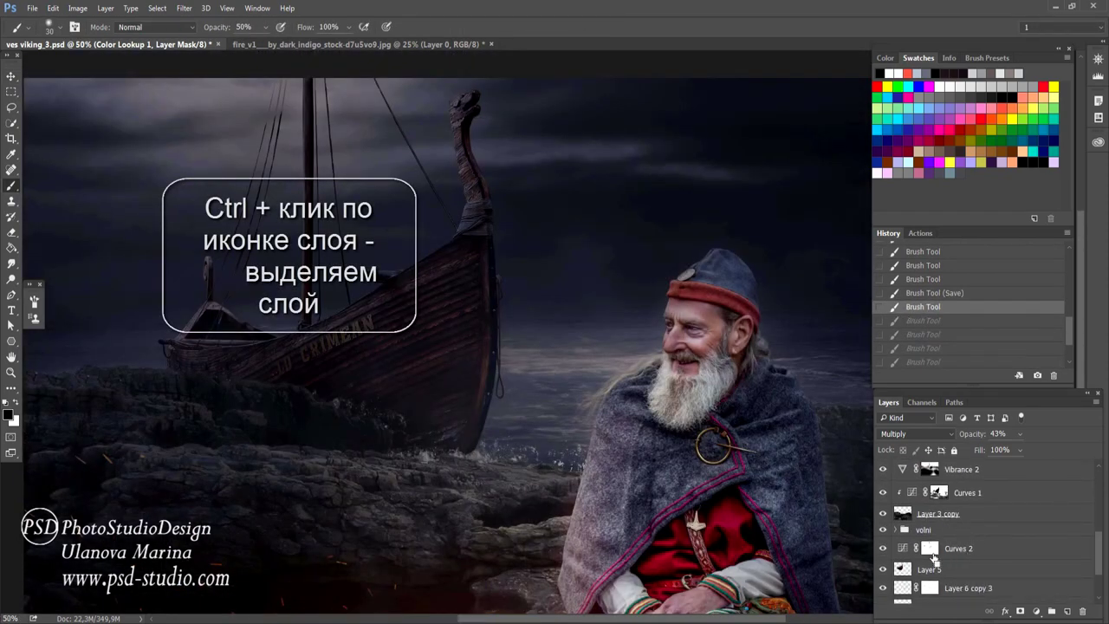
left_click(903, 569, "ctrl")
left_click_drag(1098, 555, 1102, 493)
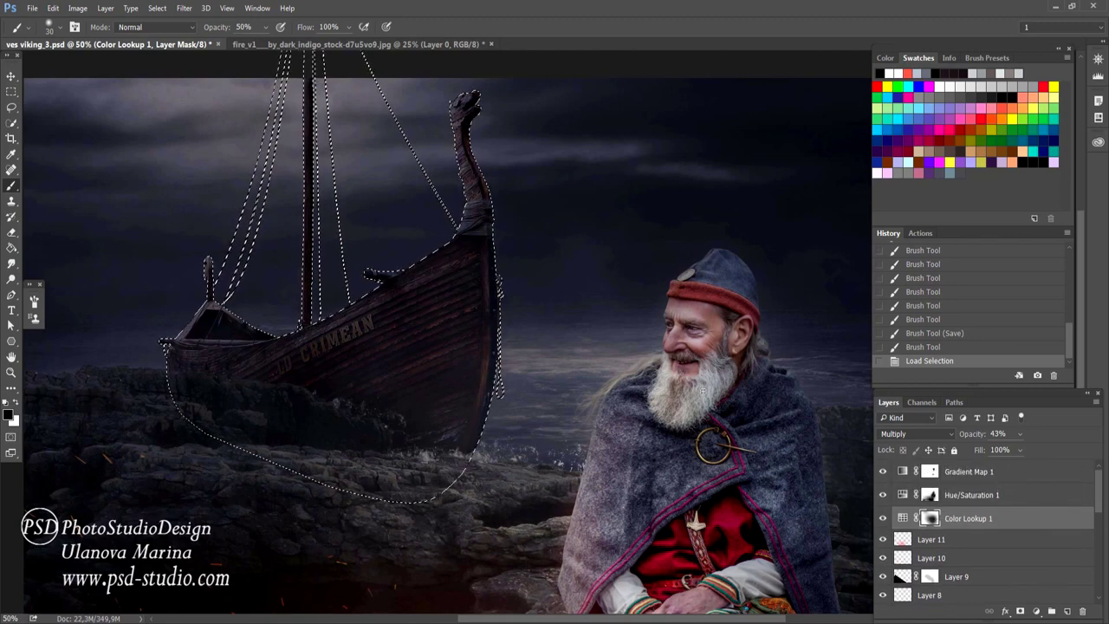
left_click(451, 131)
left_click(457, 135)
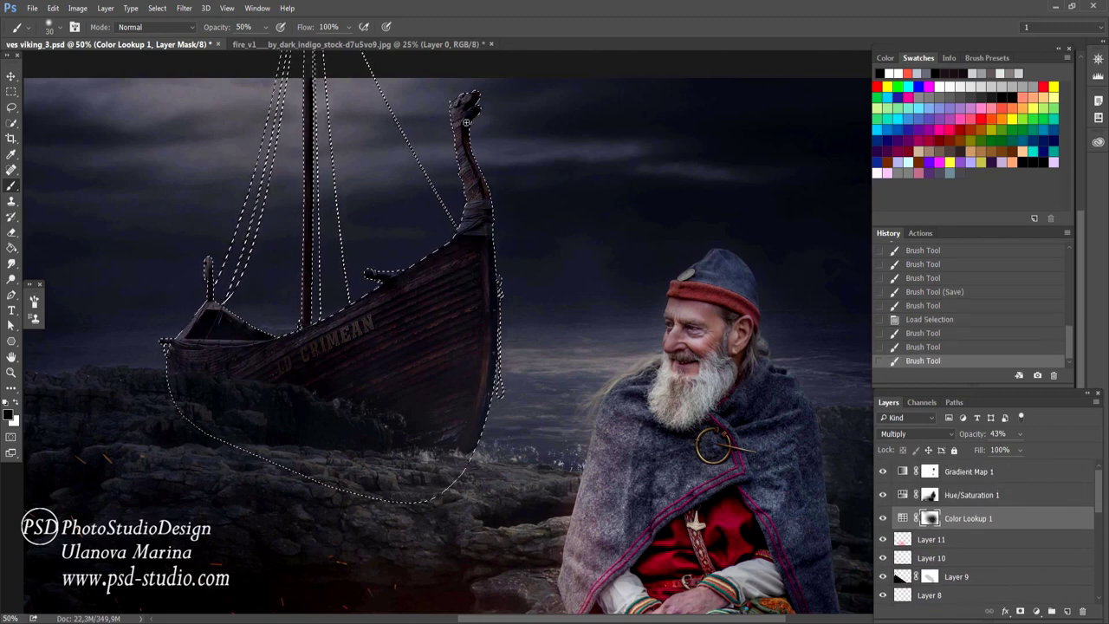
left_click(463, 136)
Step: Paint the mask along the ship's hull edge with a 100% brush around size 9
key("0")
key("bracketleft")
key("bracketleft")
key("bracketleft")
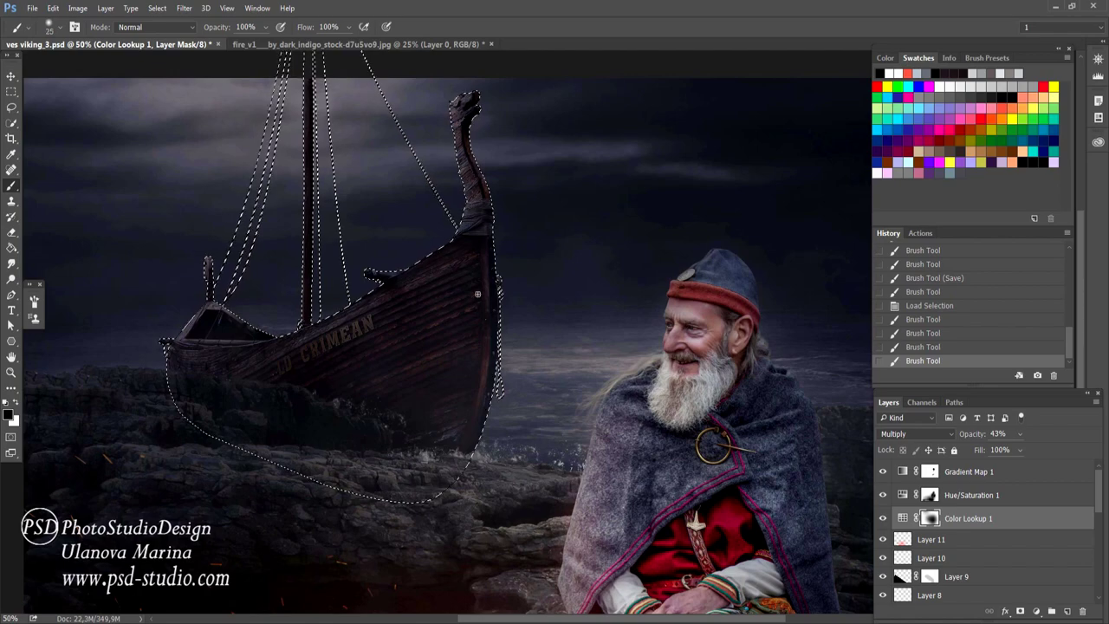
key("bracketleft")
key("bracketleft")
left_click(497, 333)
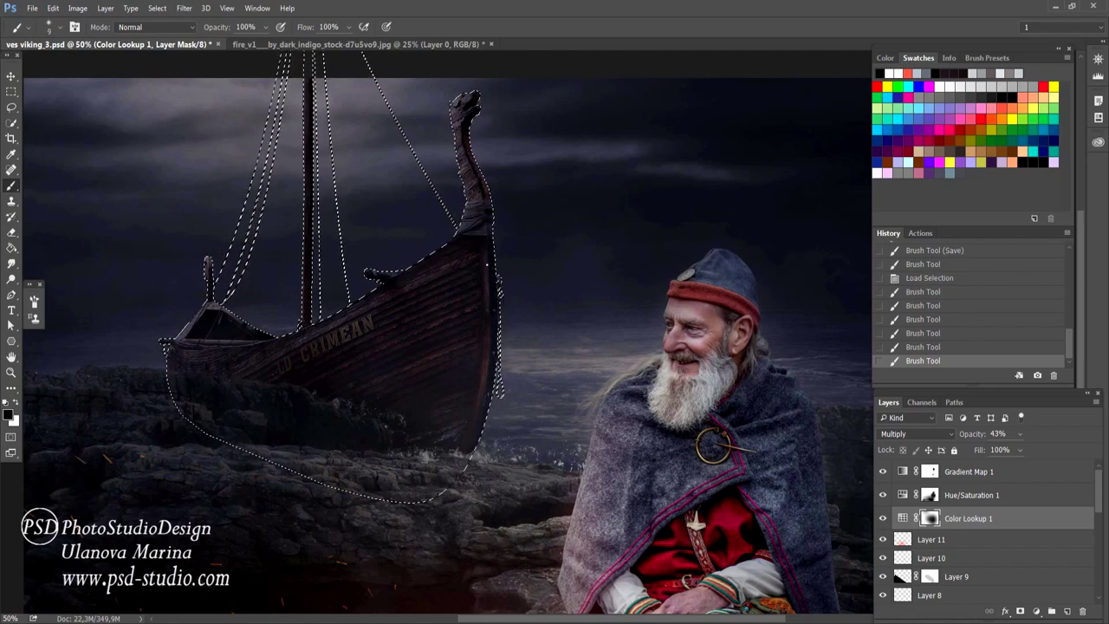
left_click(498, 363)
left_click(499, 394)
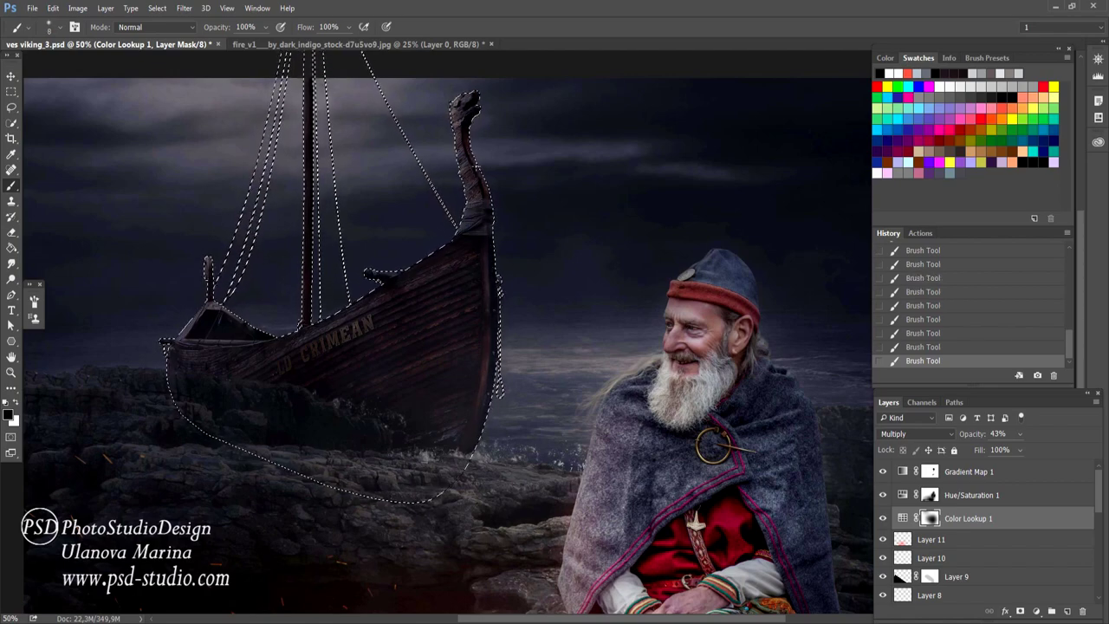
scroll(490, 174, "up", 2)
scroll(488, 146, "up", 2)
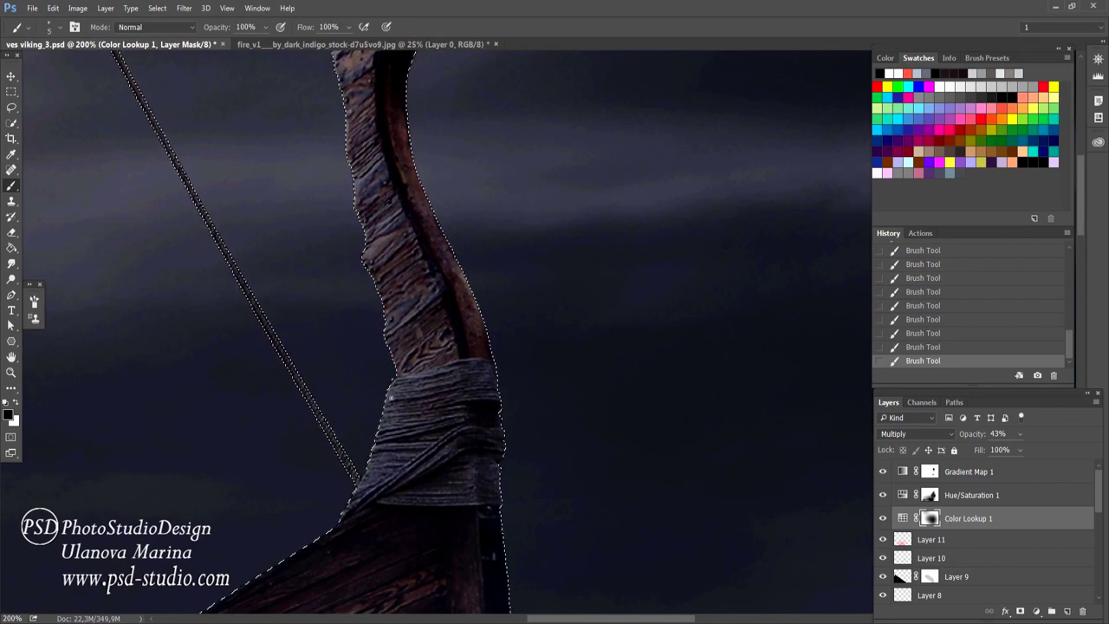
key("bracketright")
key("bracketright")
key("bracketright")
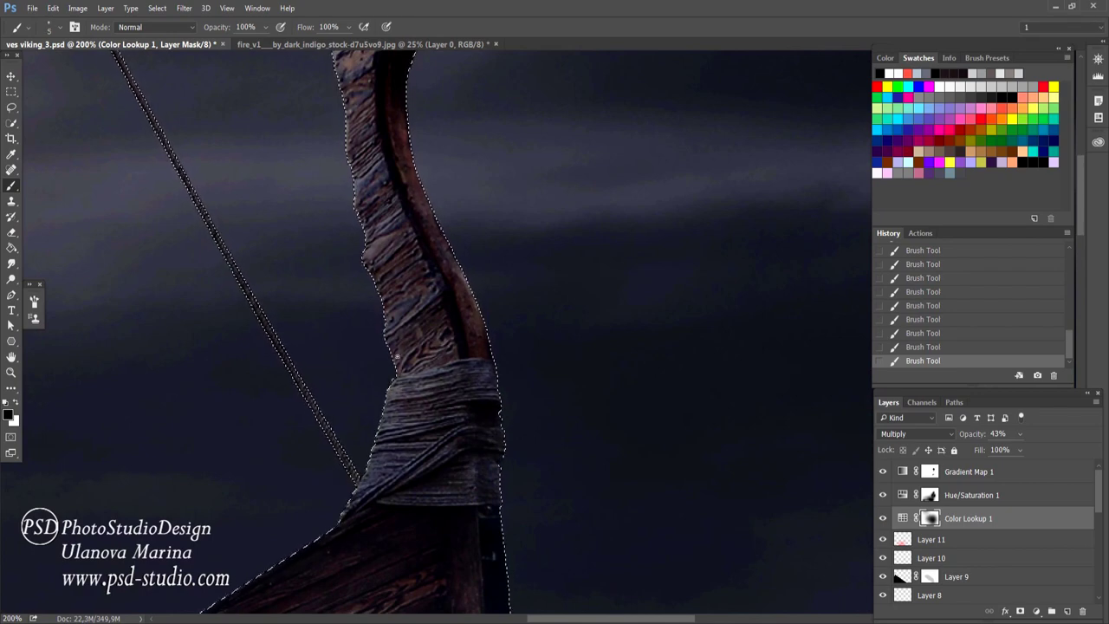
key("bracketleft")
key("bracketleft")
key("bracketleft")
Step: Review the ship selection, then deselect it and reframe the whole scene
scroll(508, 292, "down", 5)
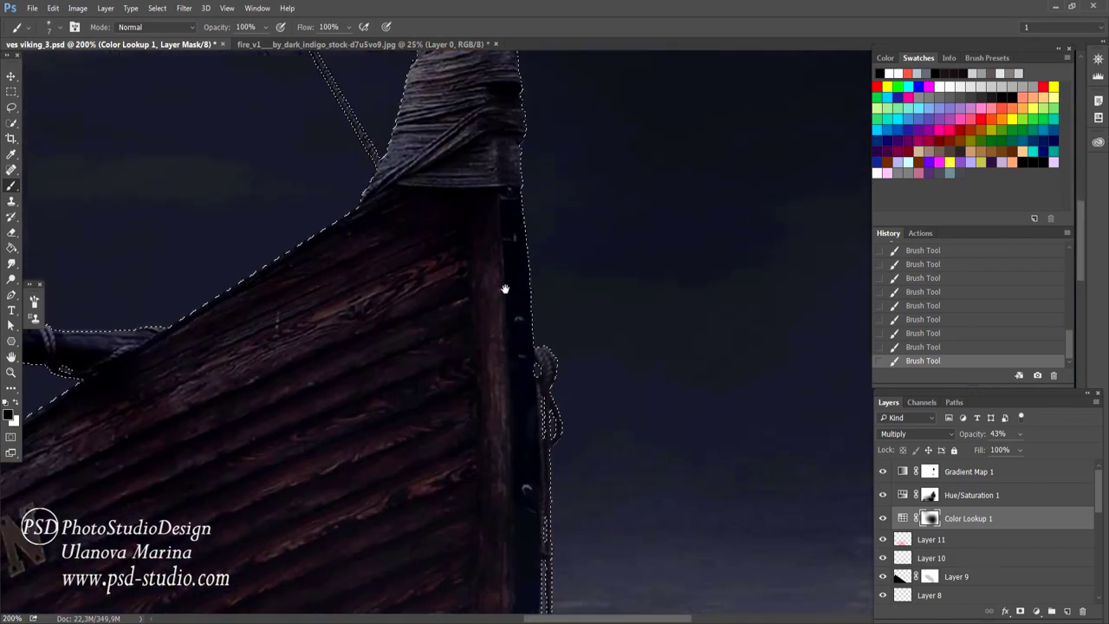
scroll(524, 115, "down", 4)
scroll(532, 315, "down", 1)
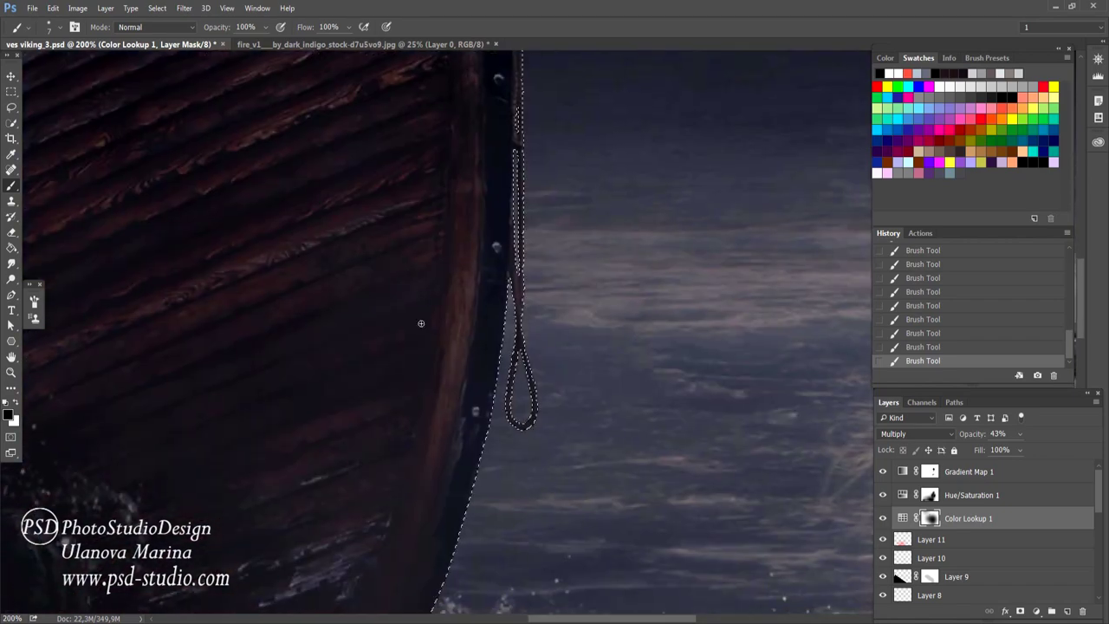
scroll(517, 333, "down", 1)
key("ctrl+shift+d")
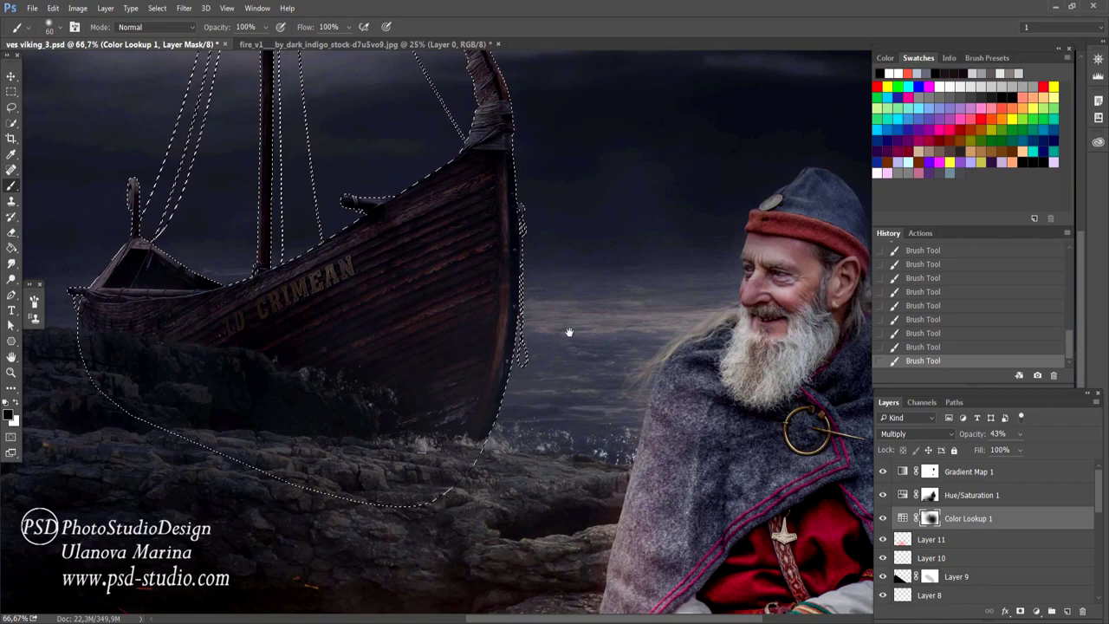
scroll(564, 313, "down", 1)
scroll(564, 313, "down", 1)
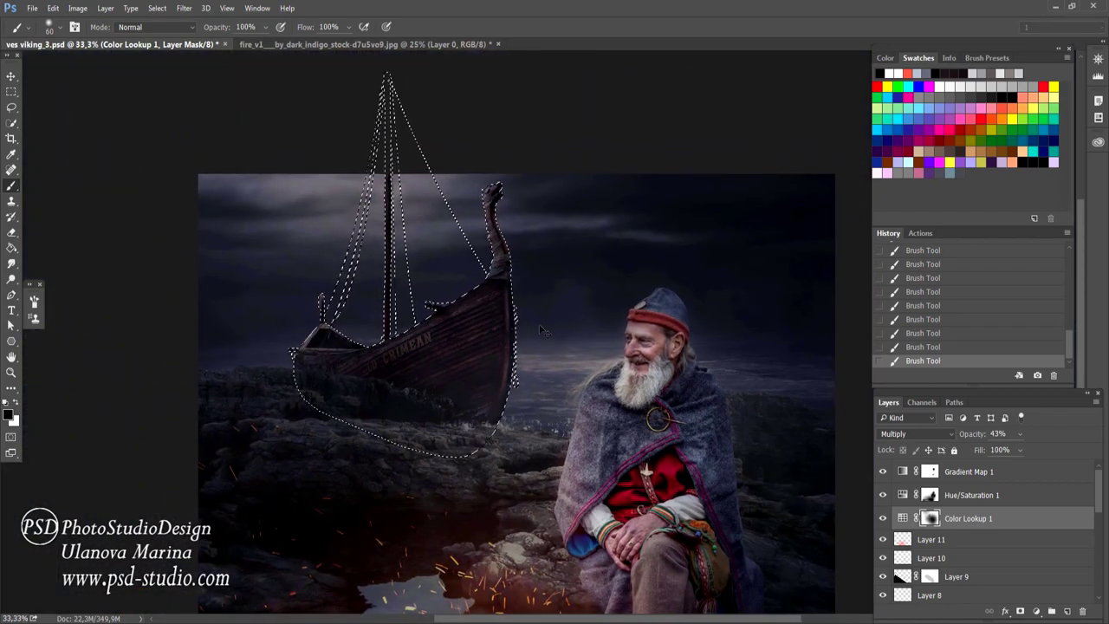
key("ctrl+d")
mouse_move(678, 455)
left_mouse_down()
mouse_move(650, 384)
mouse_move(655, 443)
left_mouse_up()
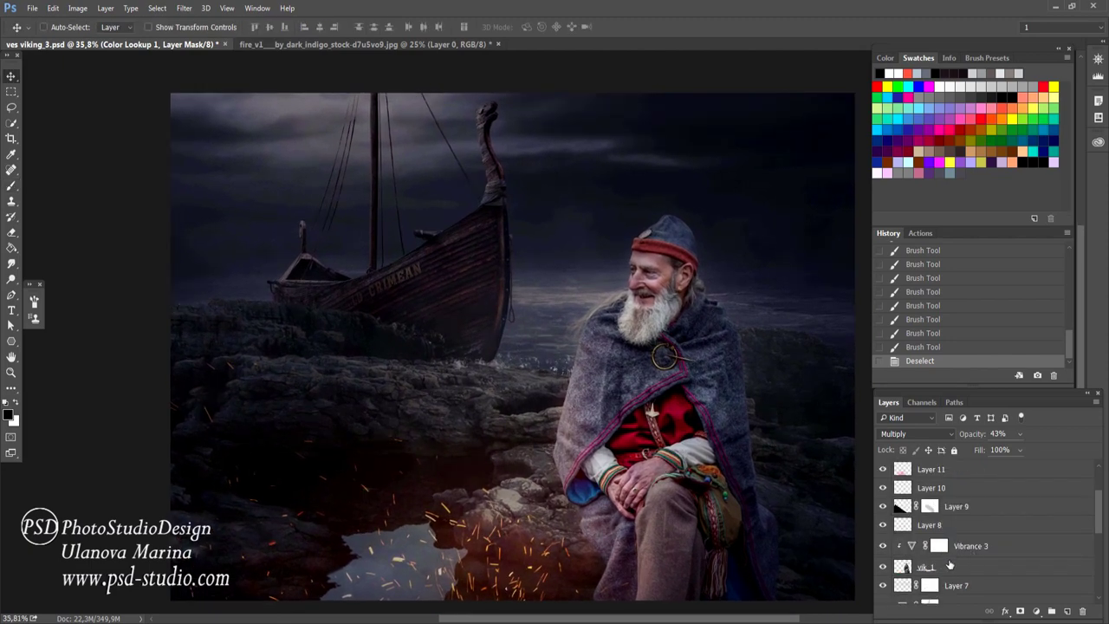
Step: Add Layer 12 above Vibrance 3, clipped to the viking layers
left_click(947, 566)
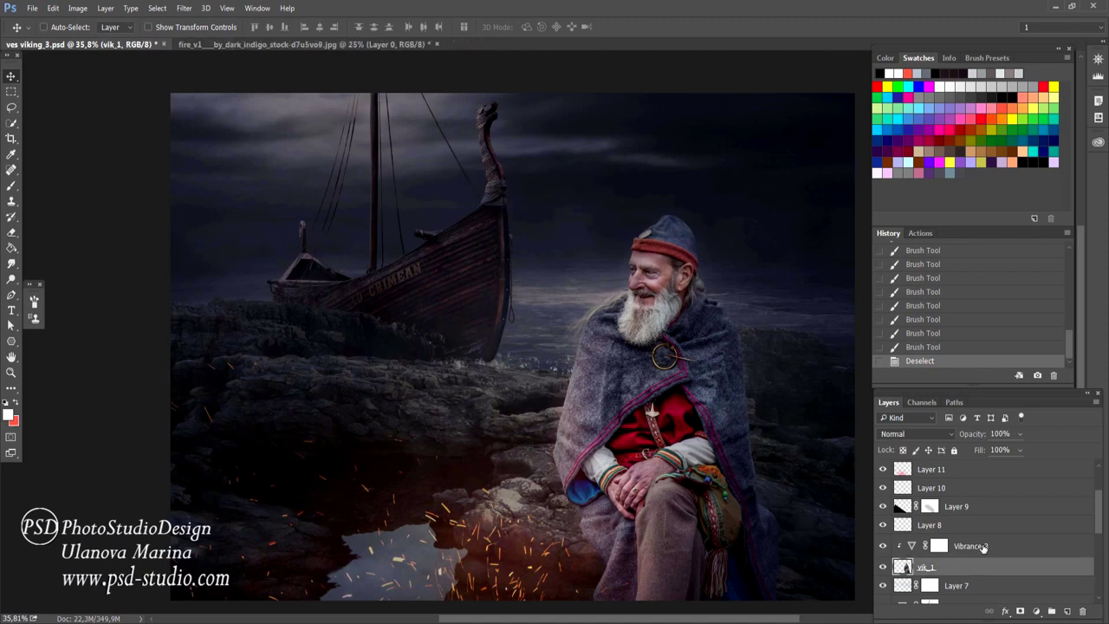
left_click(983, 545)
left_click(1068, 613)
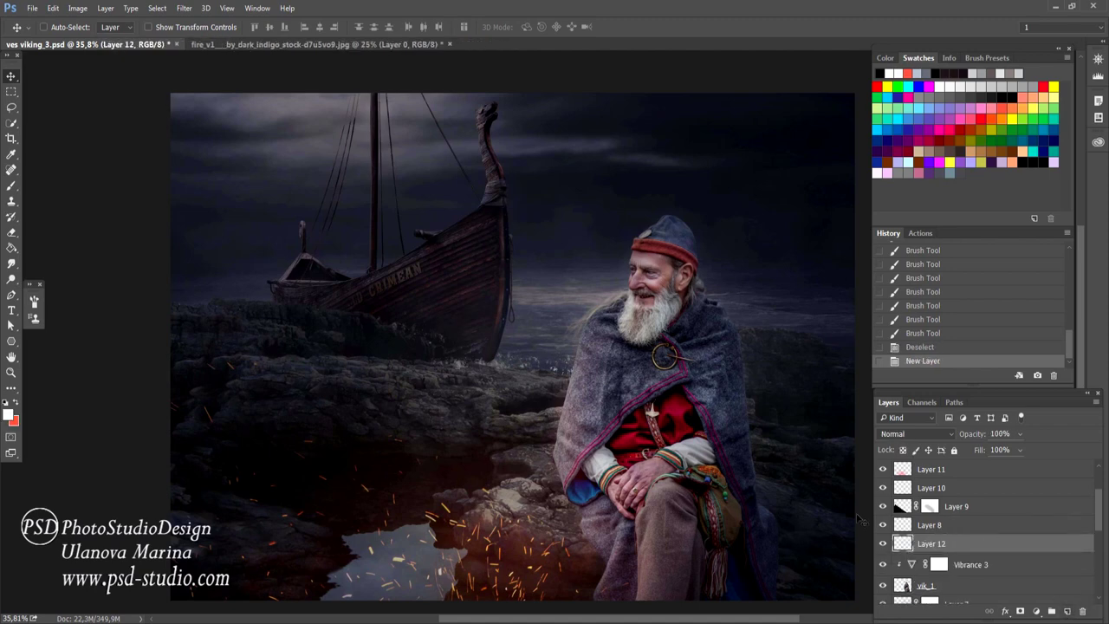
left_click(995, 551, "alt")
left_click(882, 585)
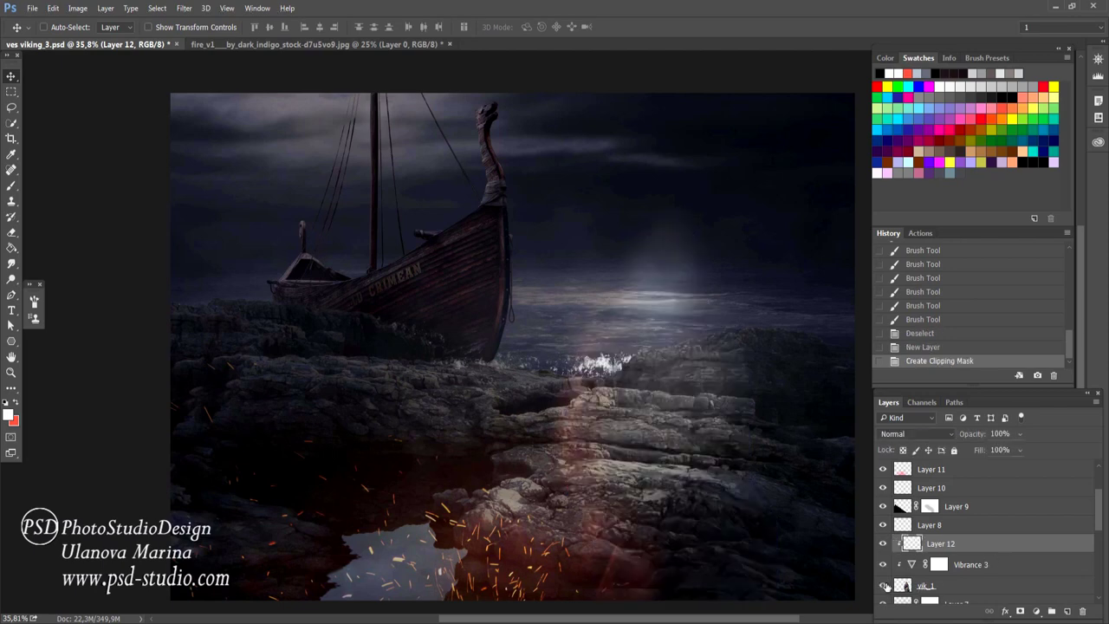
left_click(882, 585)
left_click_drag(668, 379, 622, 362)
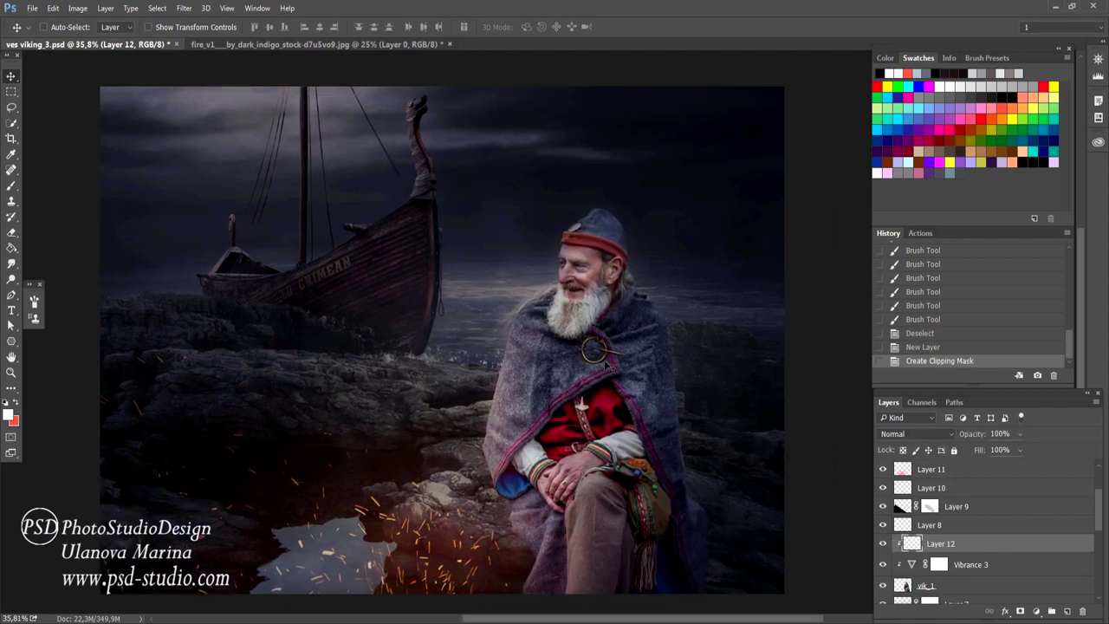
scroll(607, 366, "up", 2)
left_click_drag(727, 436, 686, 445)
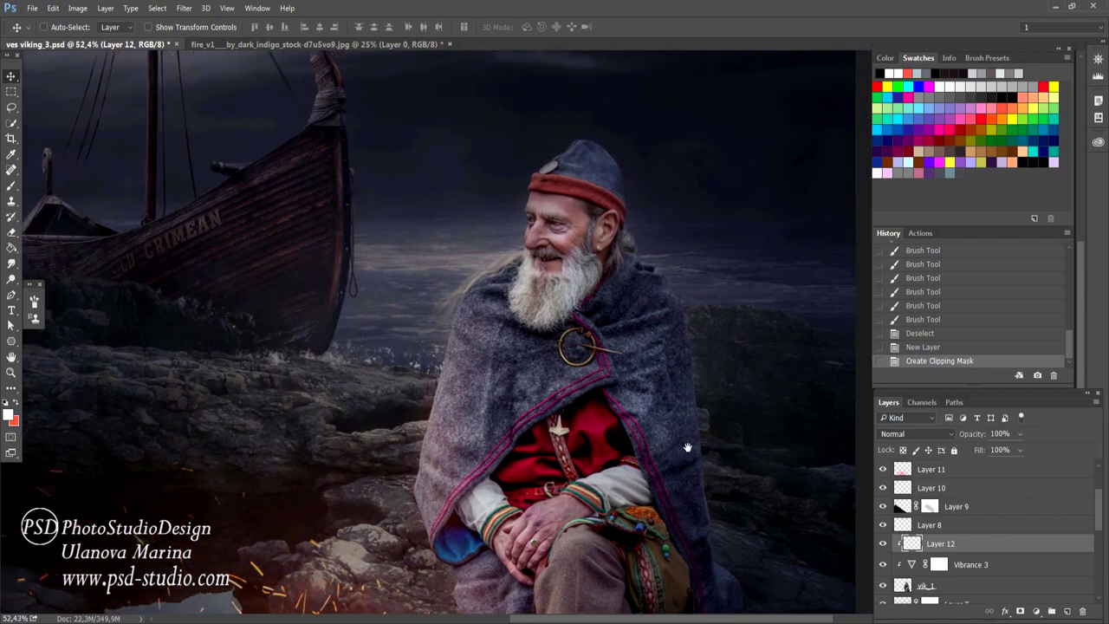
Step: Switch to a soft Brush with 7% flow
key("b")
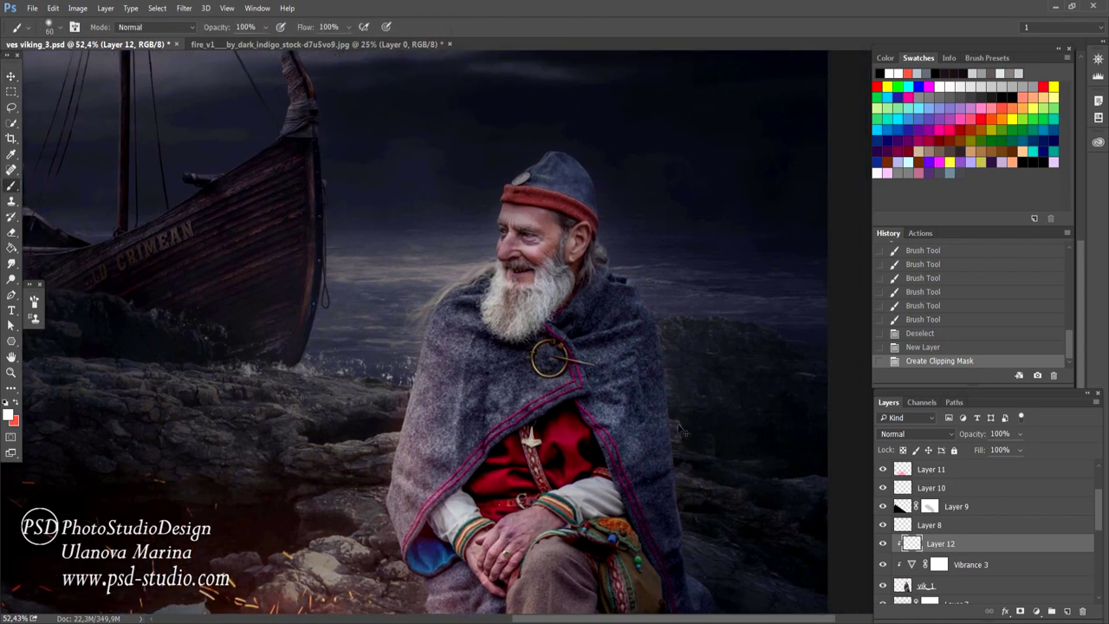
left_click(58, 31)
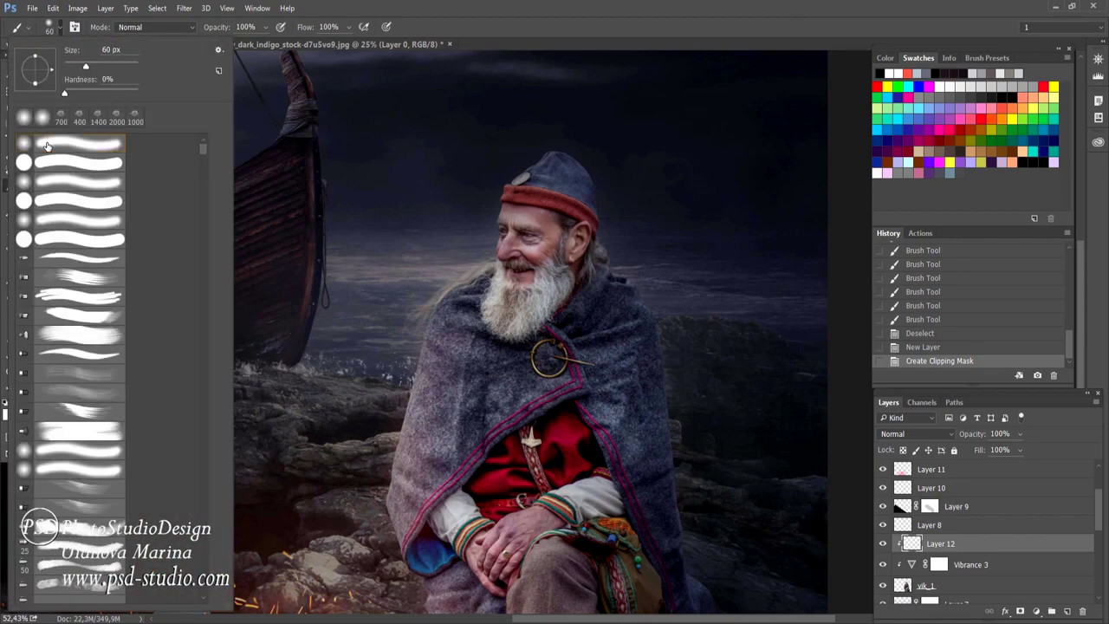
left_click(404, 28)
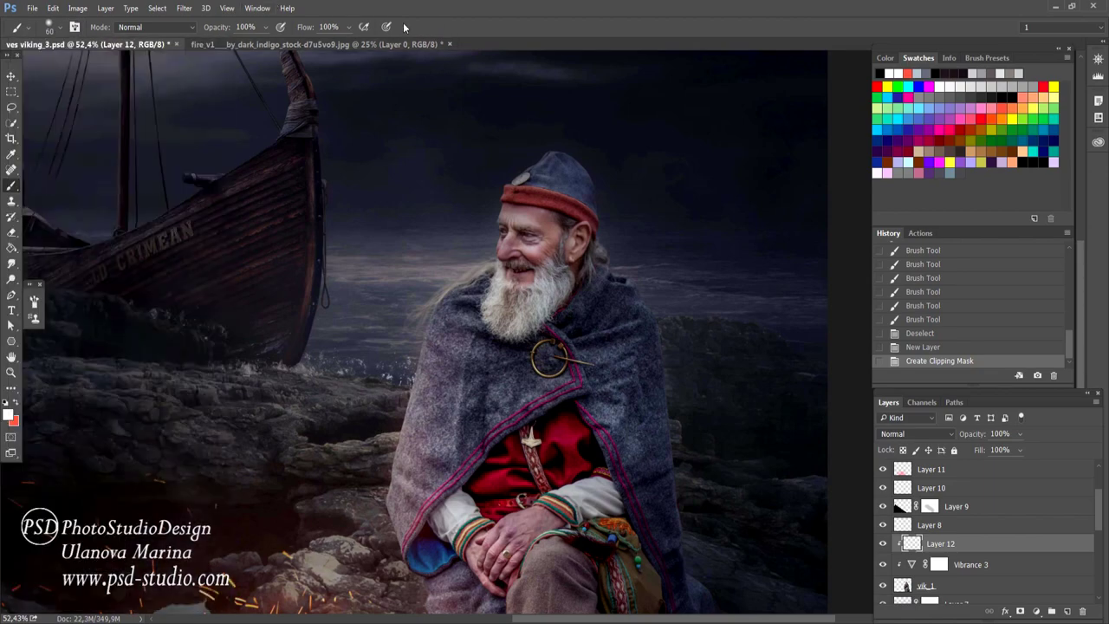
left_click(347, 27)
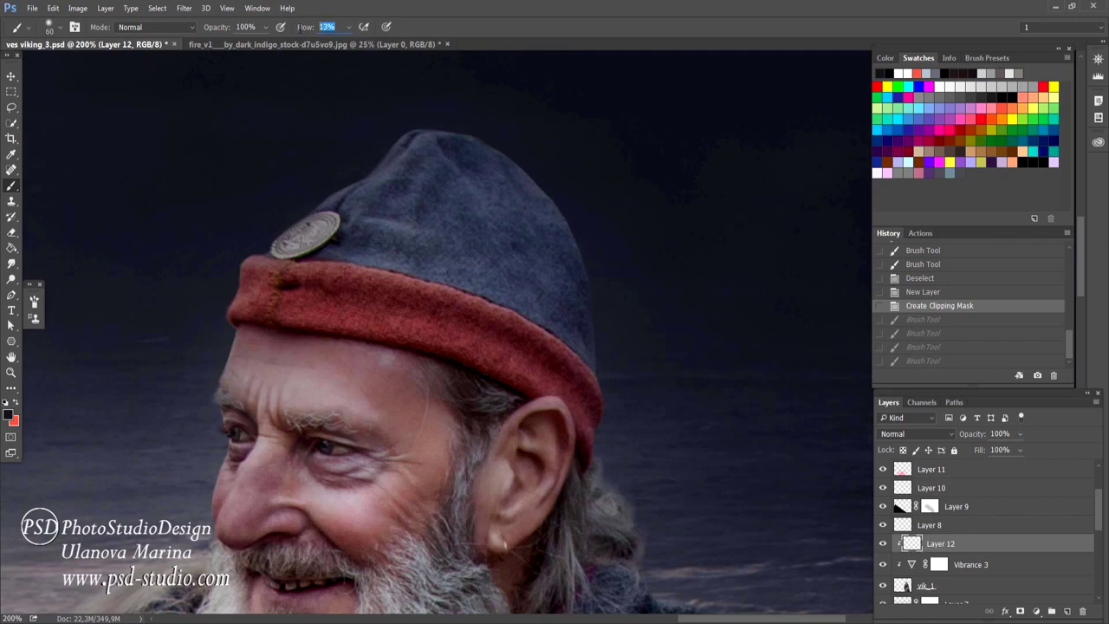
type("7")
key("Return")
Step: Paint faint dark tone over the viking's hat, resizing the brush between 40 and 80
left_click_drag(526, 174, 540, 179)
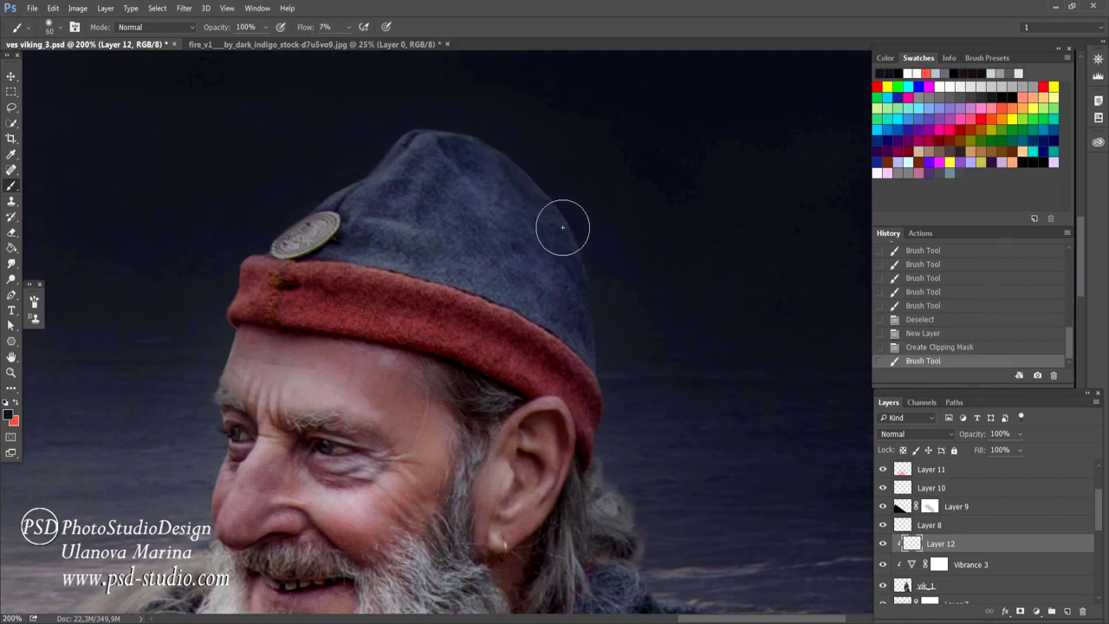
mouse_move(562, 228)
left_mouse_down()
mouse_move(441, 112)
mouse_move(512, 144)
mouse_move(454, 117)
left_mouse_up()
mouse_move(454, 117)
left_mouse_down()
mouse_move(512, 144)
mouse_move(544, 251)
left_mouse_up()
left_click_drag(494, 119, 435, 116)
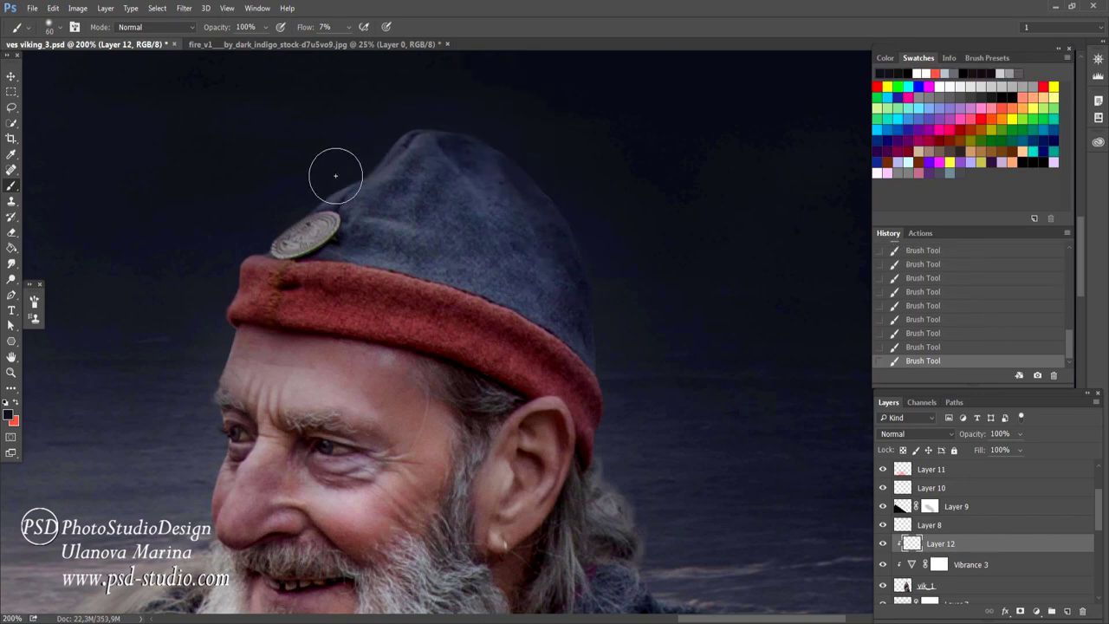
key("bracketleft")
key("bracketleft")
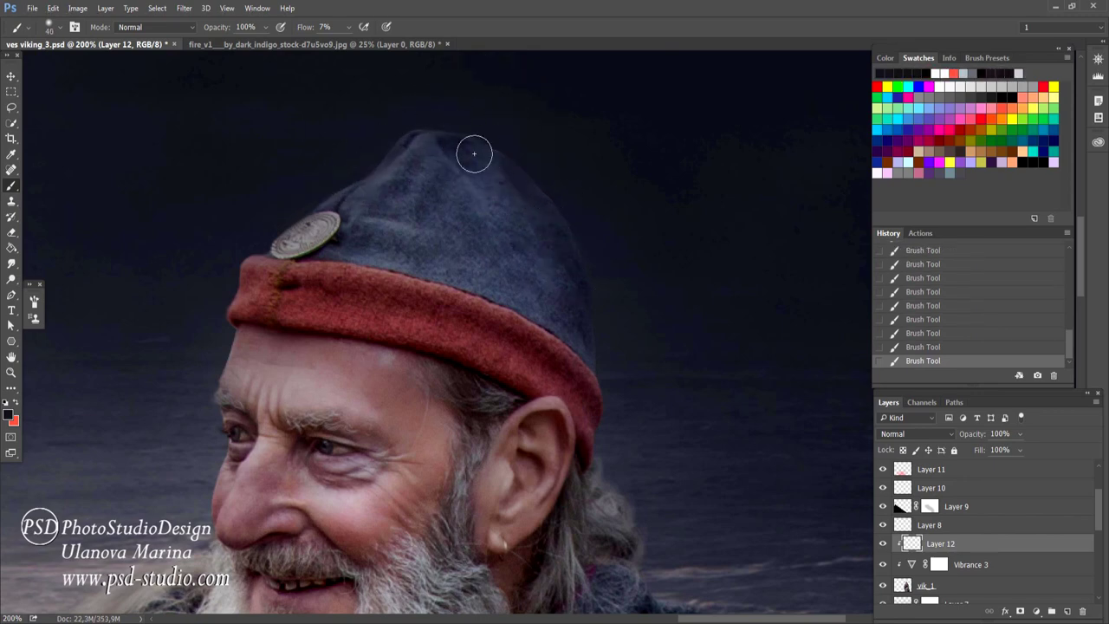
scroll(614, 262, "down", 3)
scroll(634, 248, "up", 2)
key("bracketright")
key("bracketright")
key("bracketright")
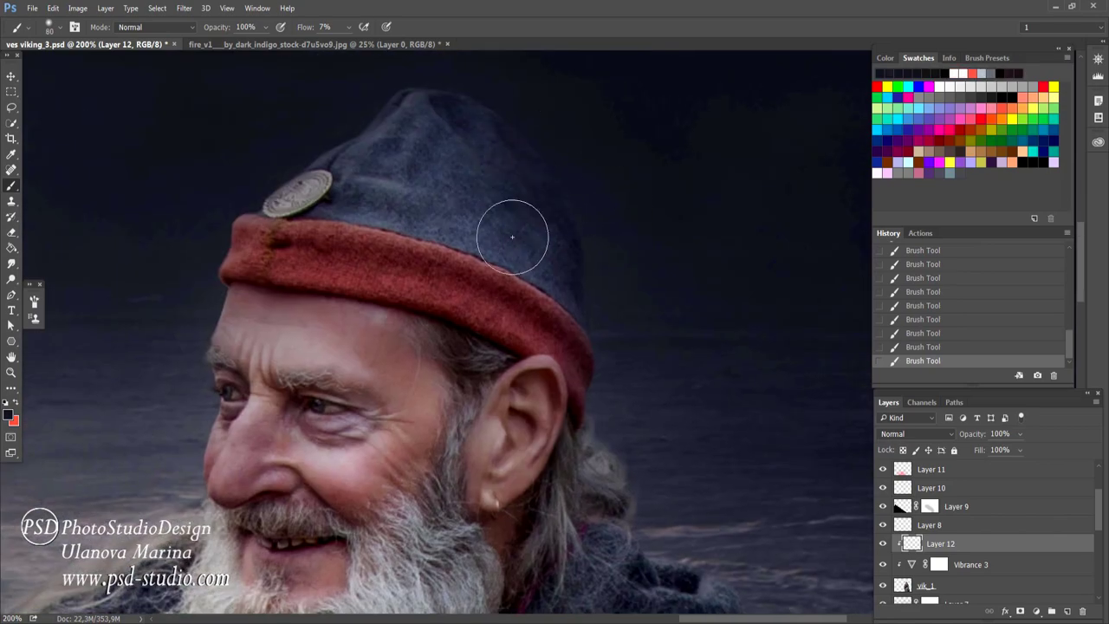
Step: Give Layer 12 a layer mask, paint it over the cloak, and compare the result
scroll(545, 221, "down", 5)
scroll(546, 221, "right", 2)
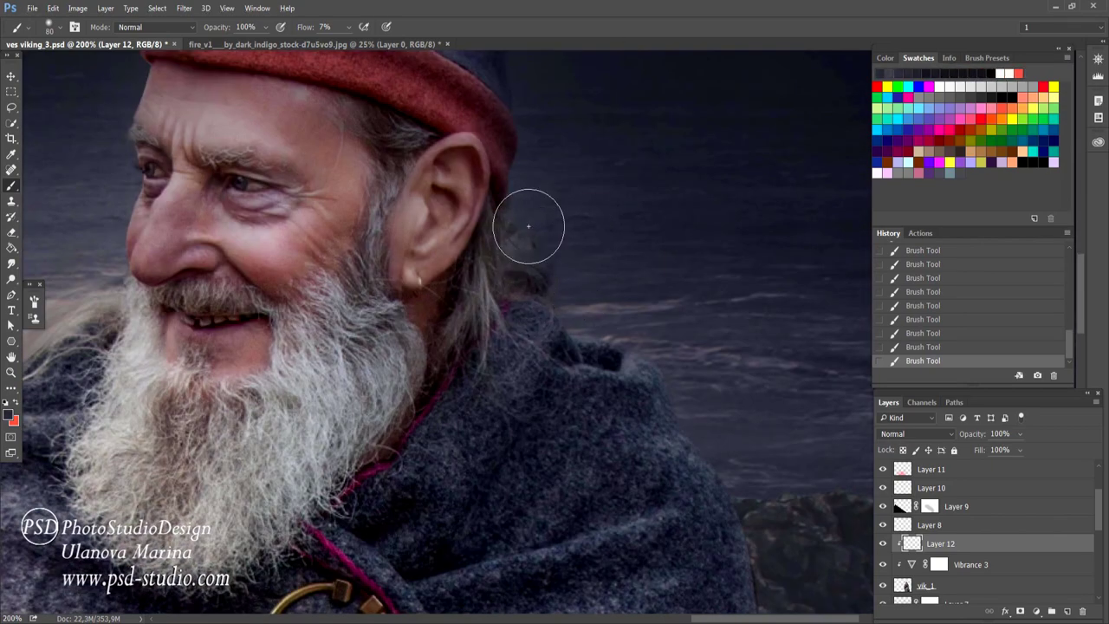
scroll(611, 398, "down", 2)
scroll(611, 399, "right", 2)
scroll(611, 399, "down", 2)
scroll(611, 399, "right", 2)
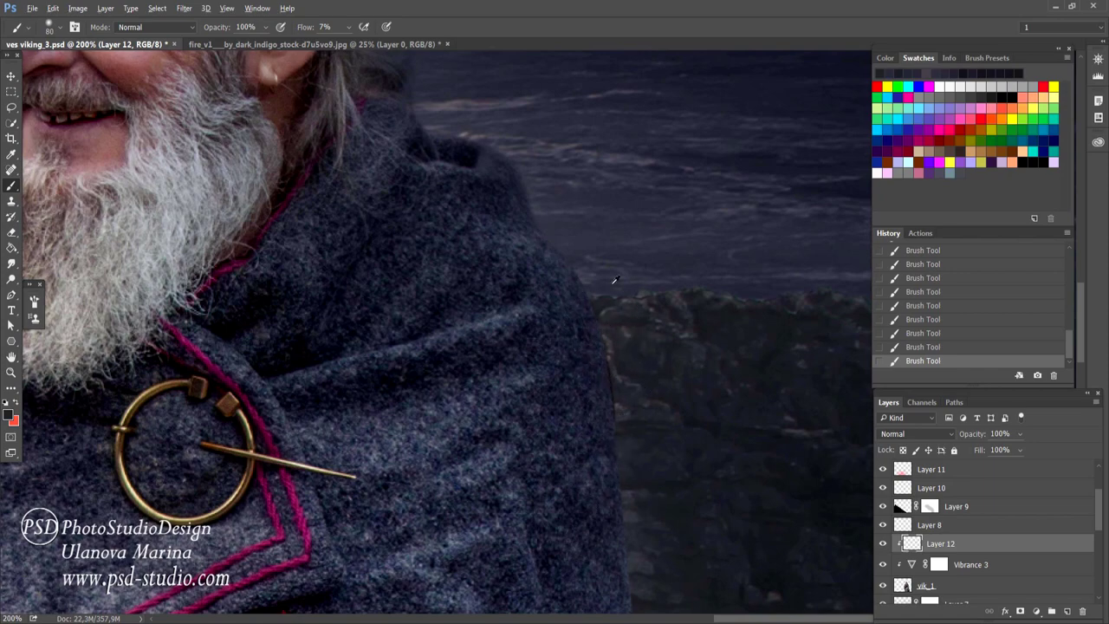
scroll(667, 389, "down", 4)
scroll(679, 382, "down", 3)
scroll(679, 382, "right", 2)
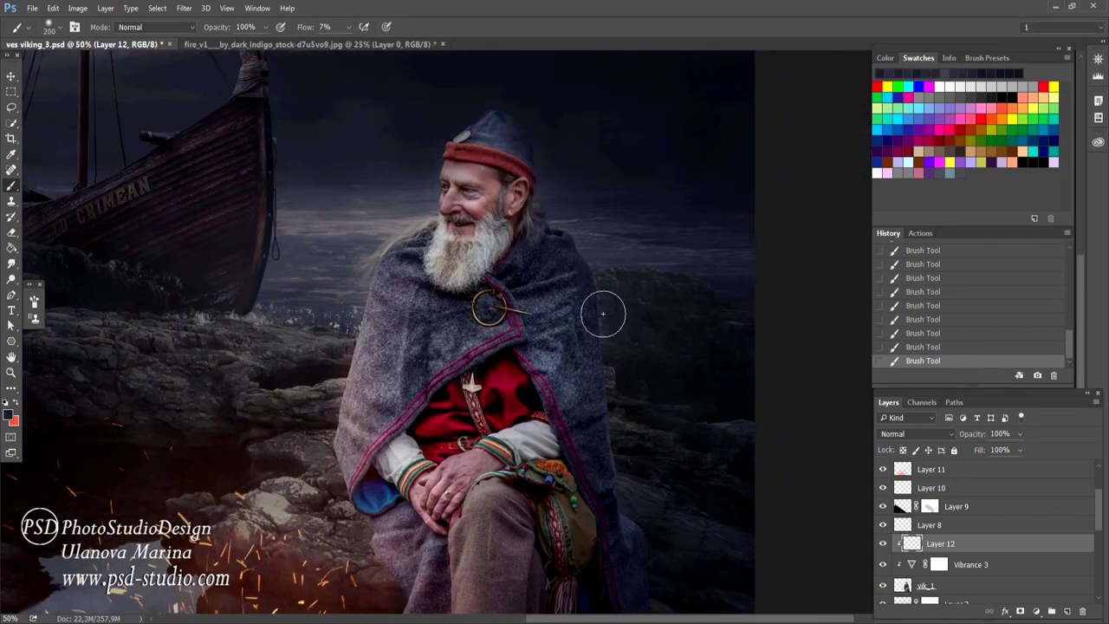
scroll(624, 511, "down", 2)
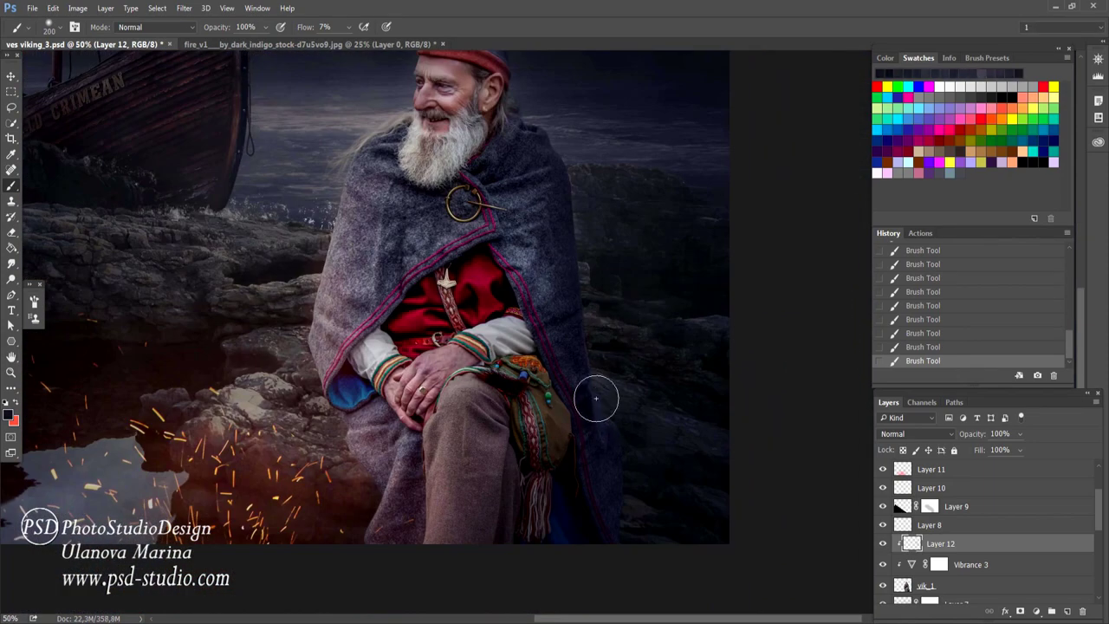
key("ctrl+shift+m")
mouse_move(556, 314)
left_mouse_down()
mouse_move(540, 246)
mouse_move(556, 359)
left_mouse_up()
scroll(523, 250, "up", 2)
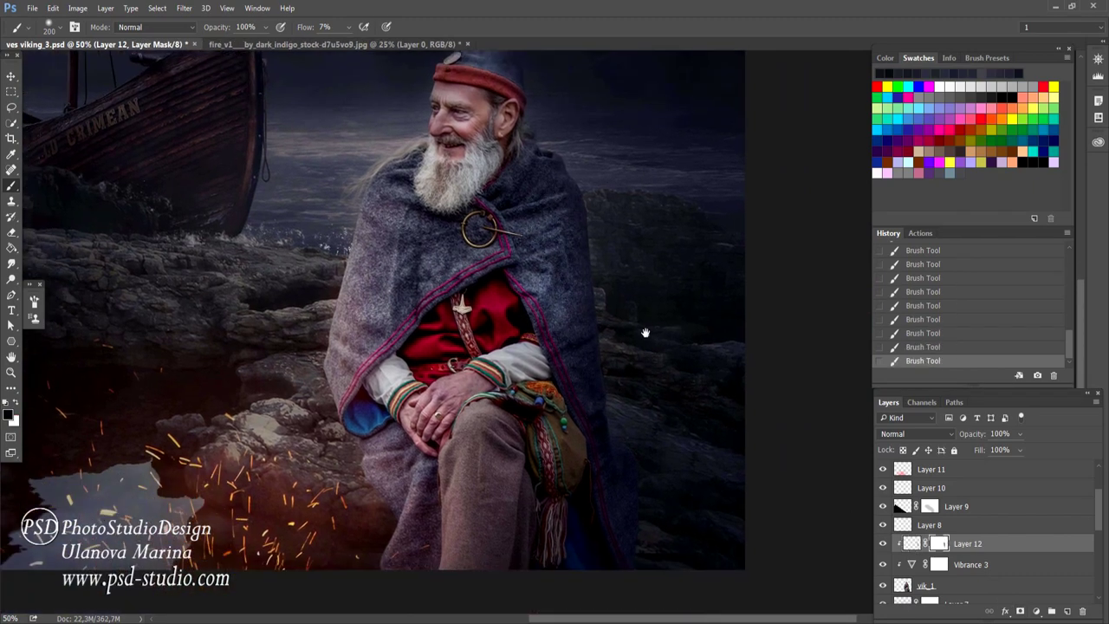
left_click(882, 543)
scroll(987, 528, "down", 3)
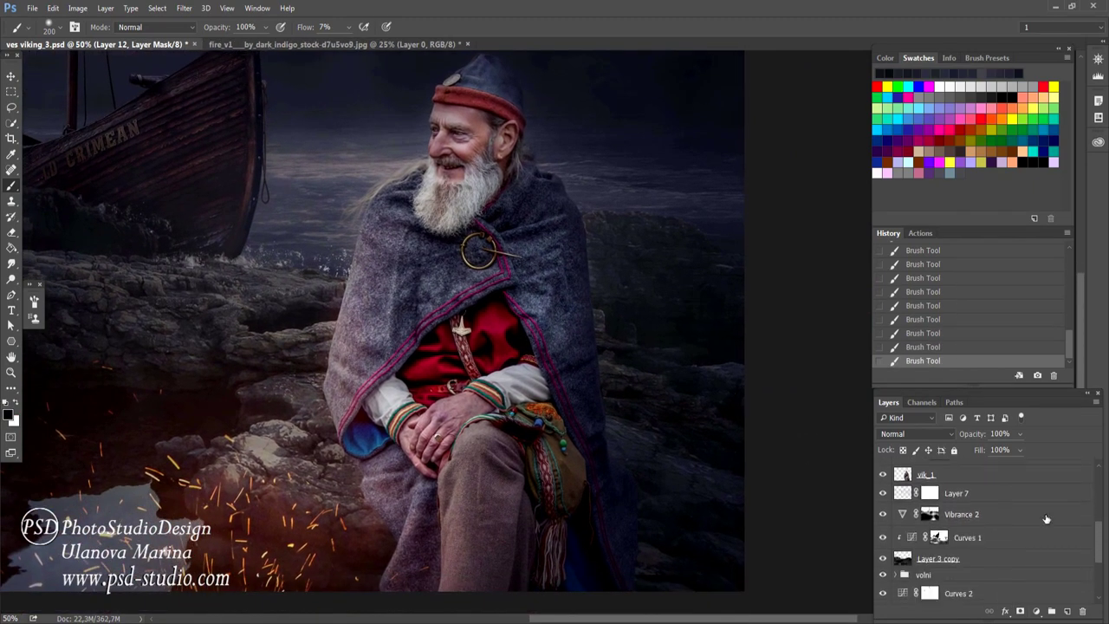
Step: Add new empty Layer 13 and begin painting near the cloak with a size 90 brush
key("ctrl+shift+alt+n")
key("bracketleft")
key("bracketleft")
key("bracketleft")
left_click_drag(591, 270, 564, 265)
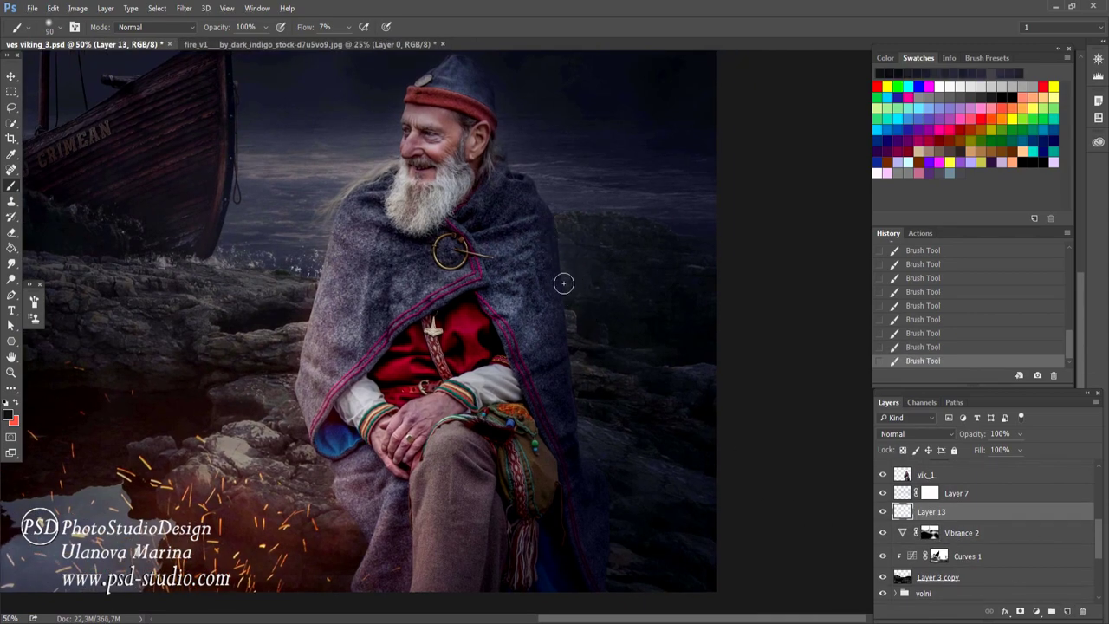
Step: Set Layer 13 to Multiply, paint one faint darkening stroke, then retarget Layer 12
scroll(564, 277, "up", 2)
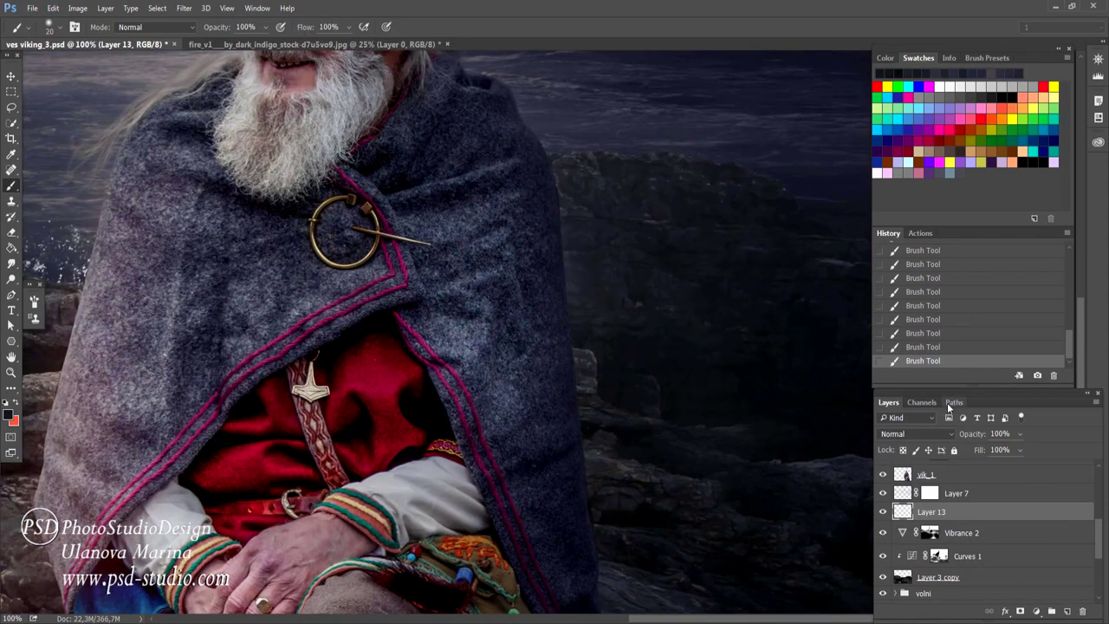
left_click(937, 437)
left_click(920, 184)
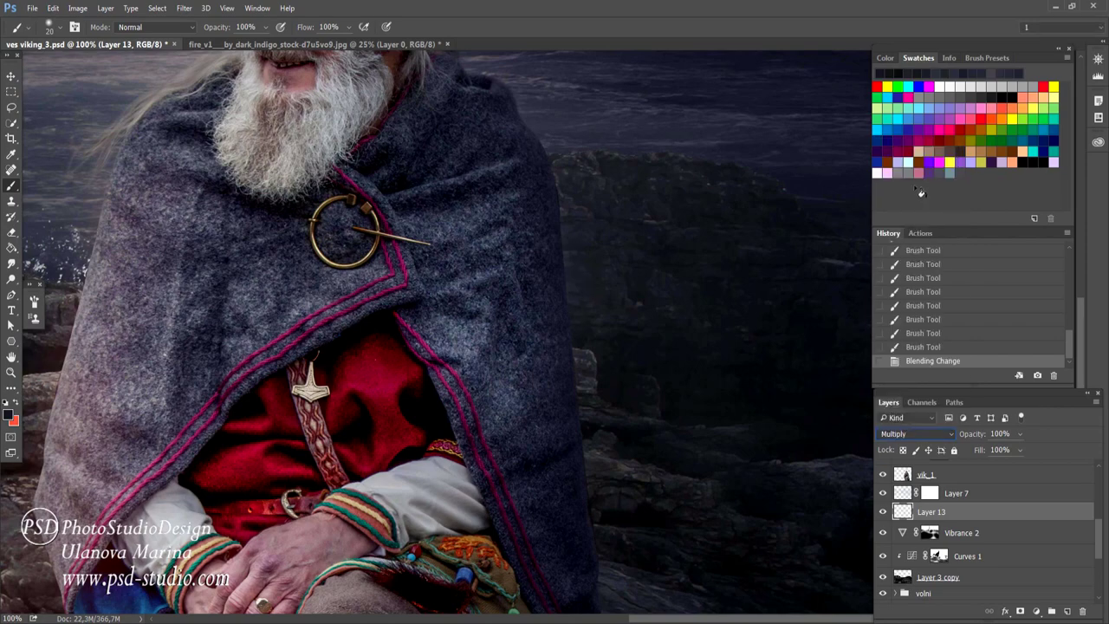
mouse_move(624, 280)
left_mouse_down()
mouse_move(653, 361)
mouse_move(702, 364)
left_mouse_up()
scroll(659, 353, "down", 3)
scroll(702, 365, "up", 1)
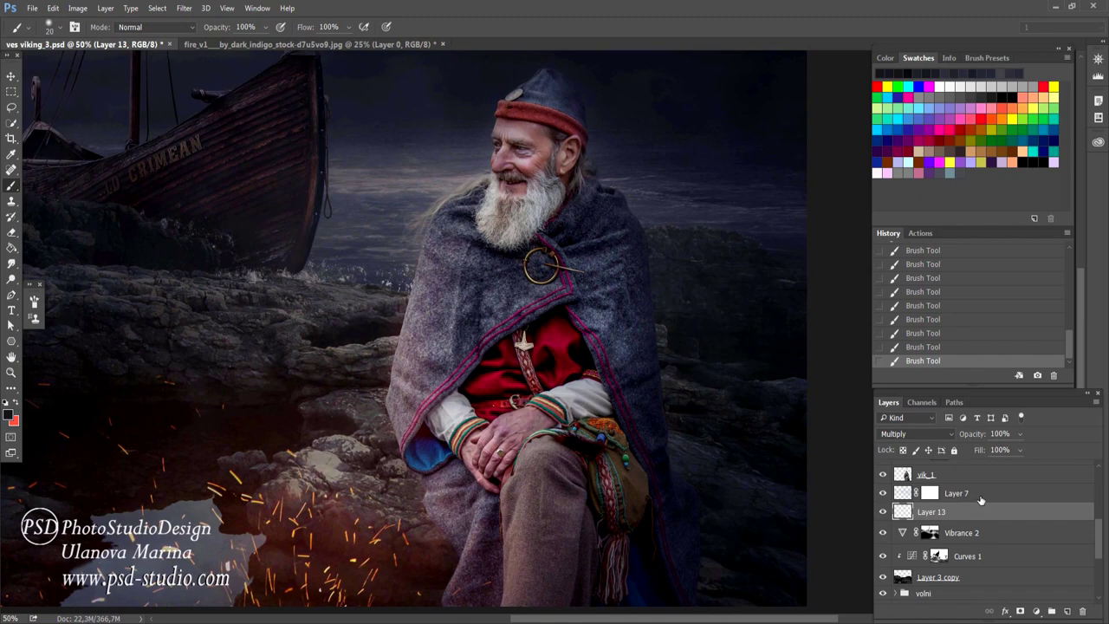
scroll(1091, 533, "up", 2)
scroll(1091, 520, "up", 1)
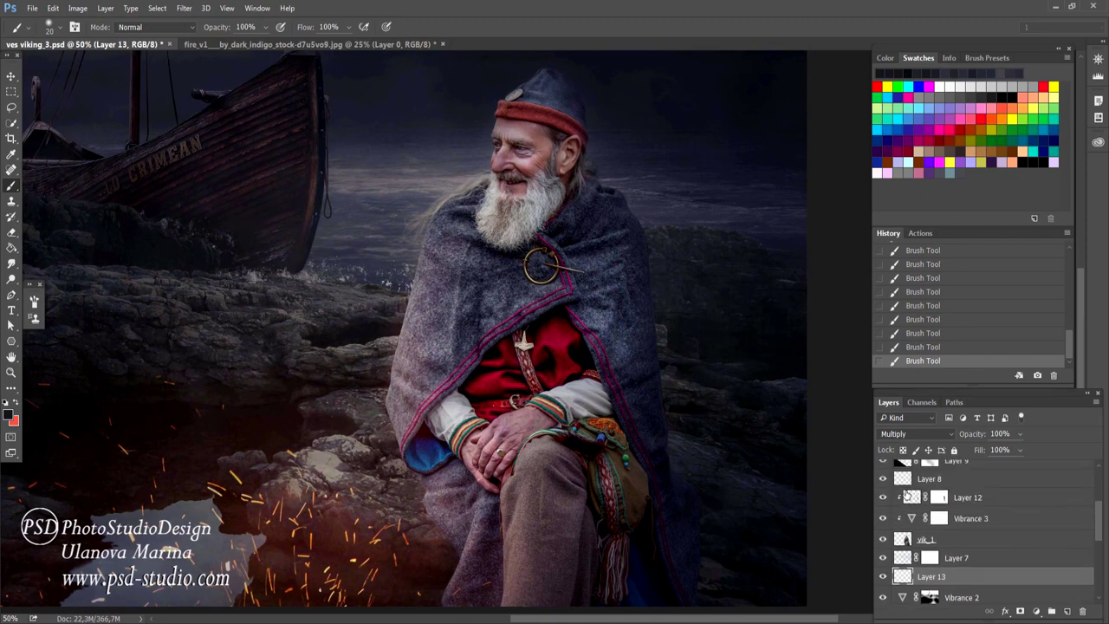
left_click(905, 496)
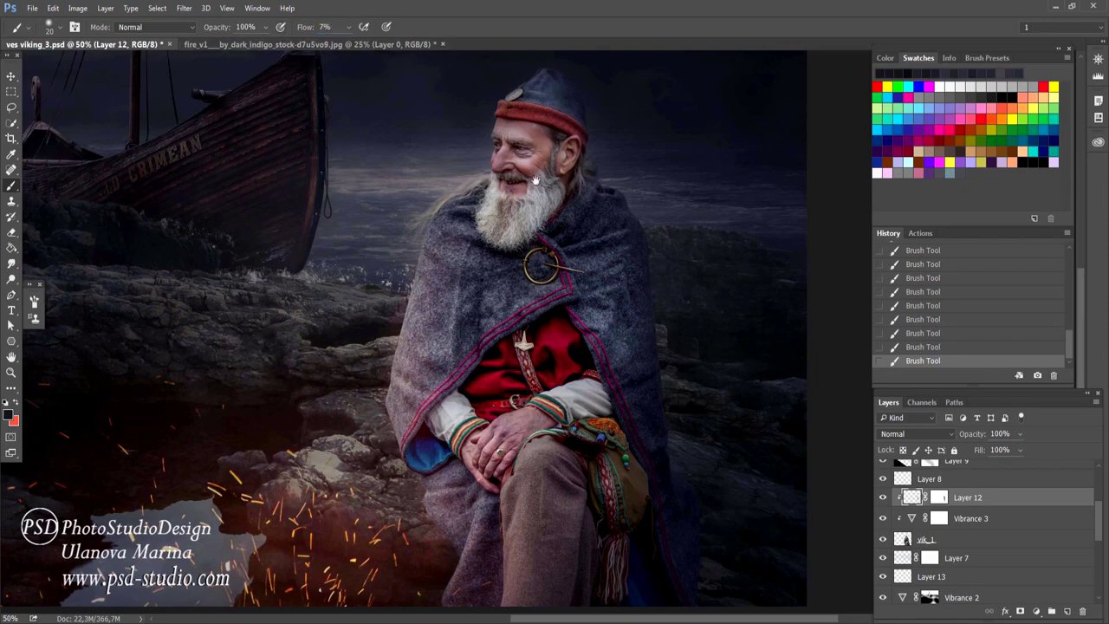
Step: Enlarge the brush to size 50 and zoom out to fit the whole image
scroll(535, 181, "up", 1)
scroll(533, 182, "up", 1)
scroll(485, 178, "up", 1)
scroll(527, 321, "up", 1)
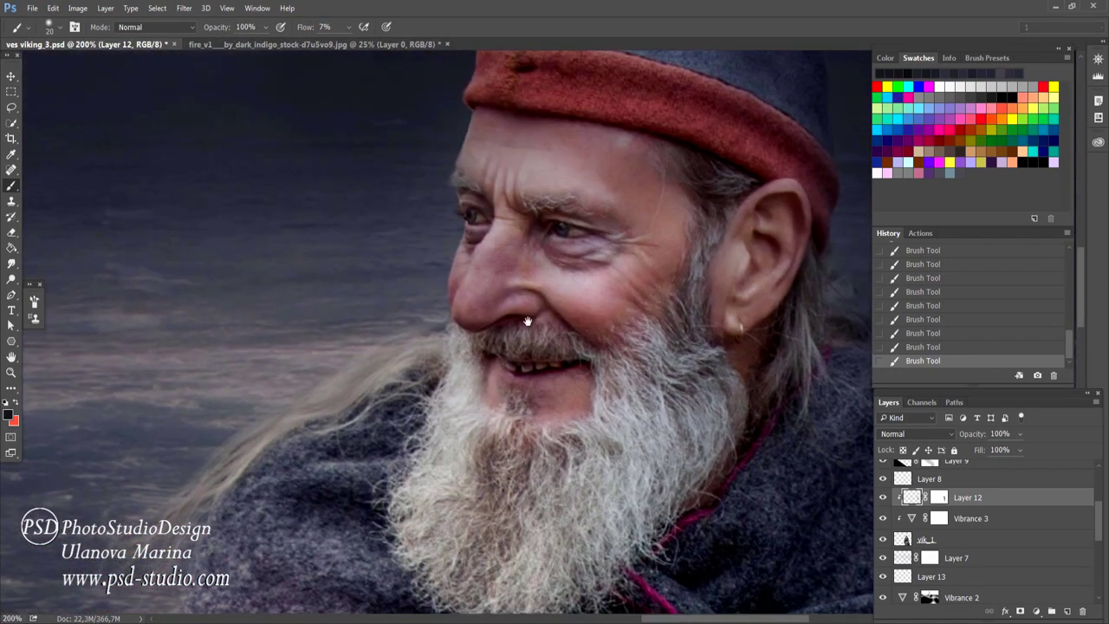
key("bracketright")
key("bracketright")
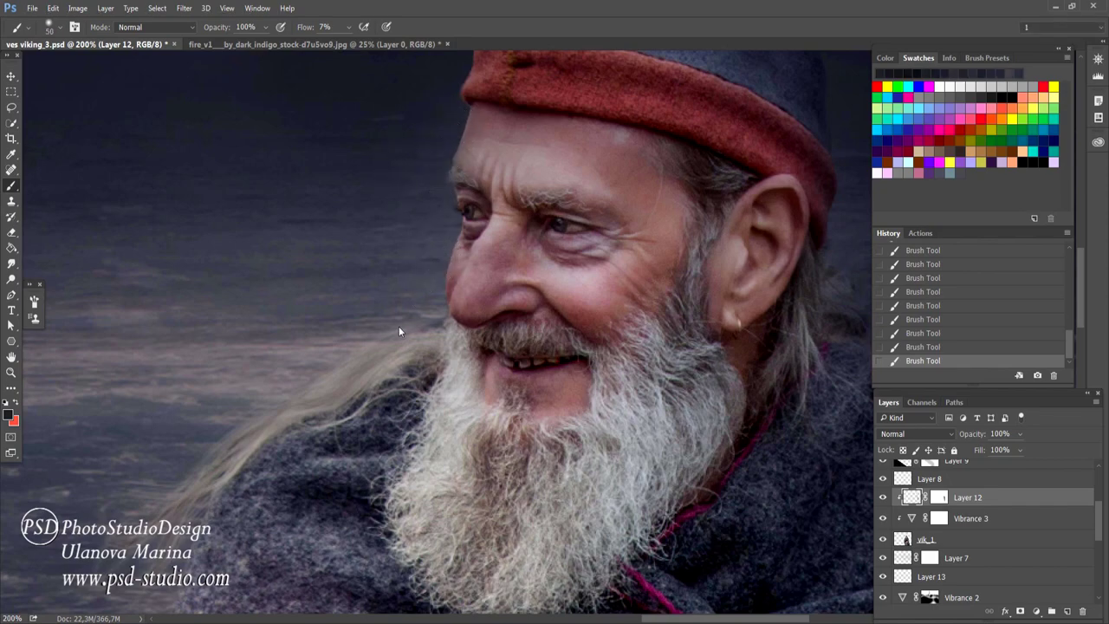
scroll(290, 232, "down", 5)
scroll(290, 232, "down", 2)
scroll(291, 285, "down", 2)
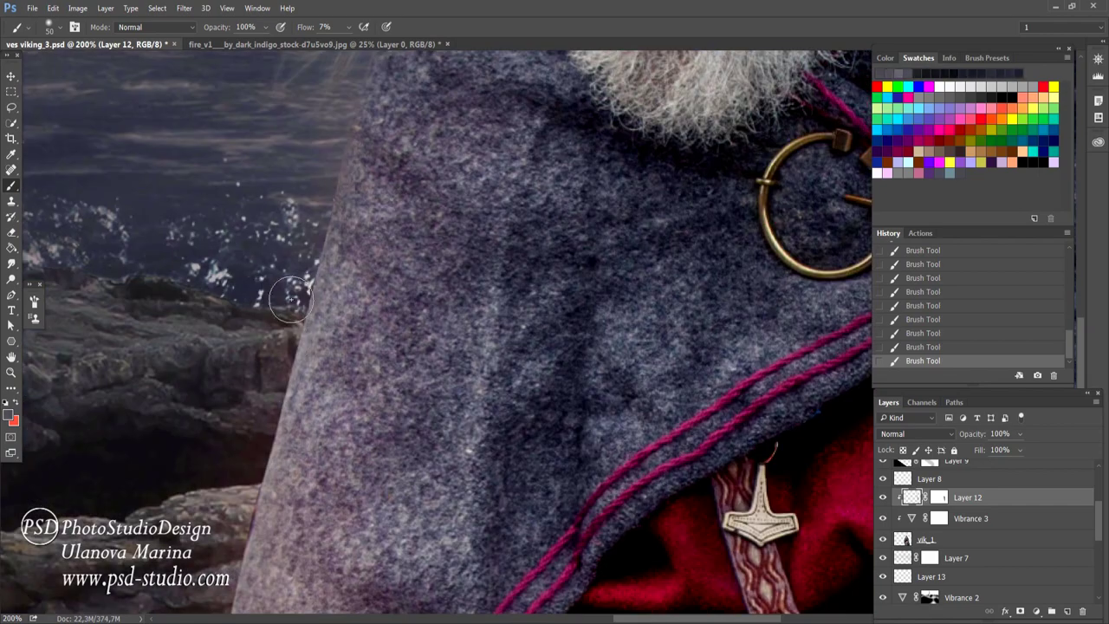
scroll(271, 416, "down", 2)
scroll(272, 321, "down", 2)
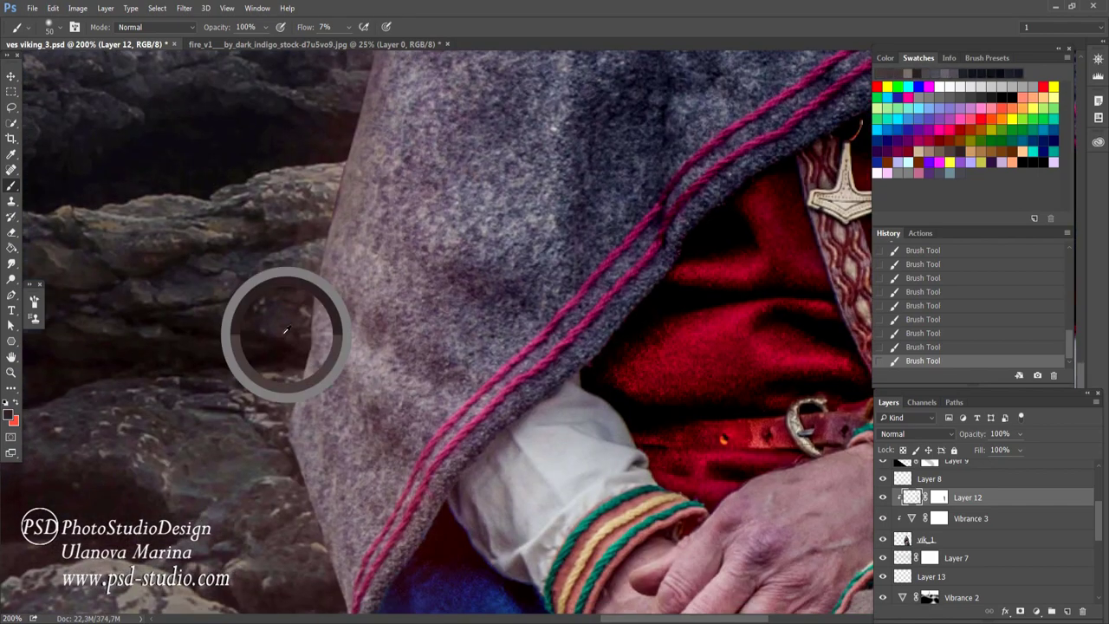
scroll(401, 252, "down", 4)
scroll(402, 252, "down", 1)
scroll(508, 433, "down", 2)
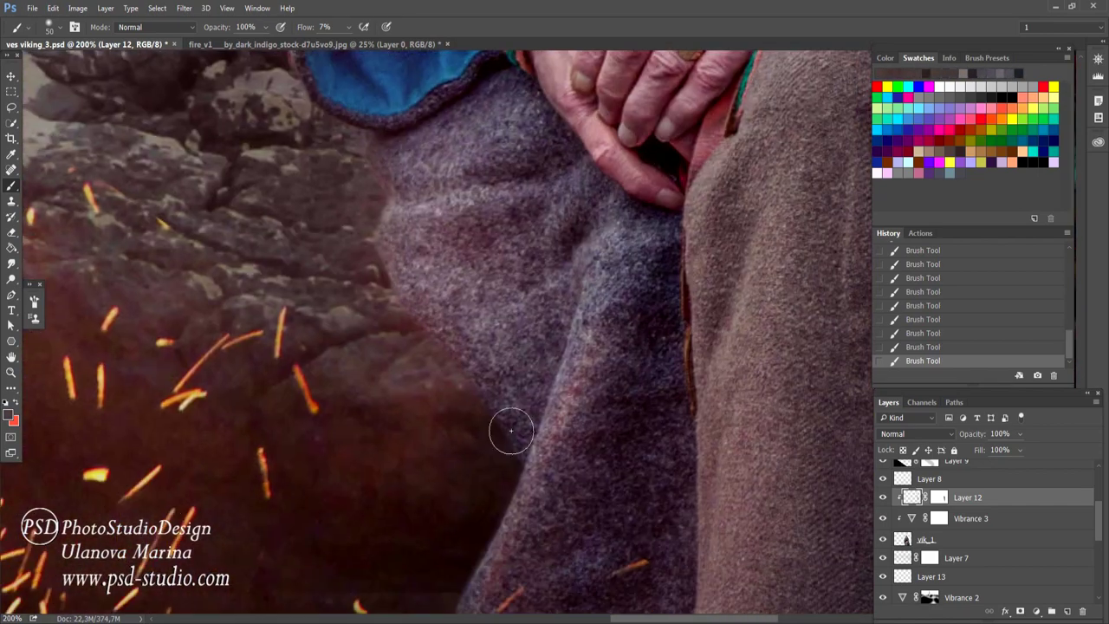
scroll(385, 252, "down", 4)
scroll(385, 252, "down", 1)
key("ctrl+minus")
key("ctrl+minus")
key("ctrl+minus")
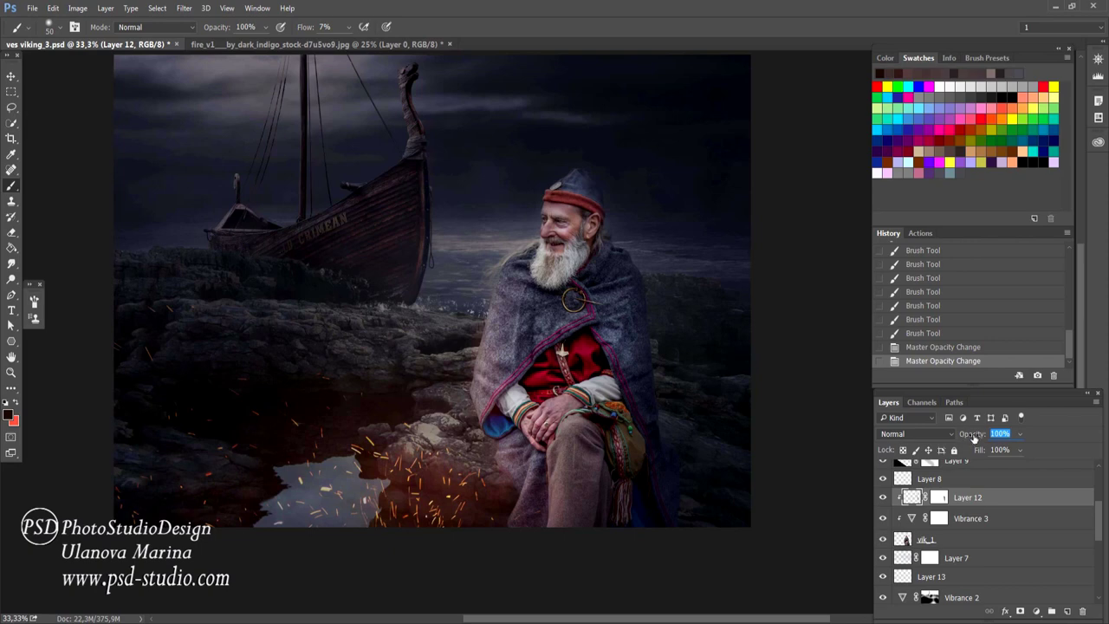
Step: Lower Layer 12's opacity to 87%, compare it, and target the vik_1 layer
left_click_drag(976, 436, 963, 443)
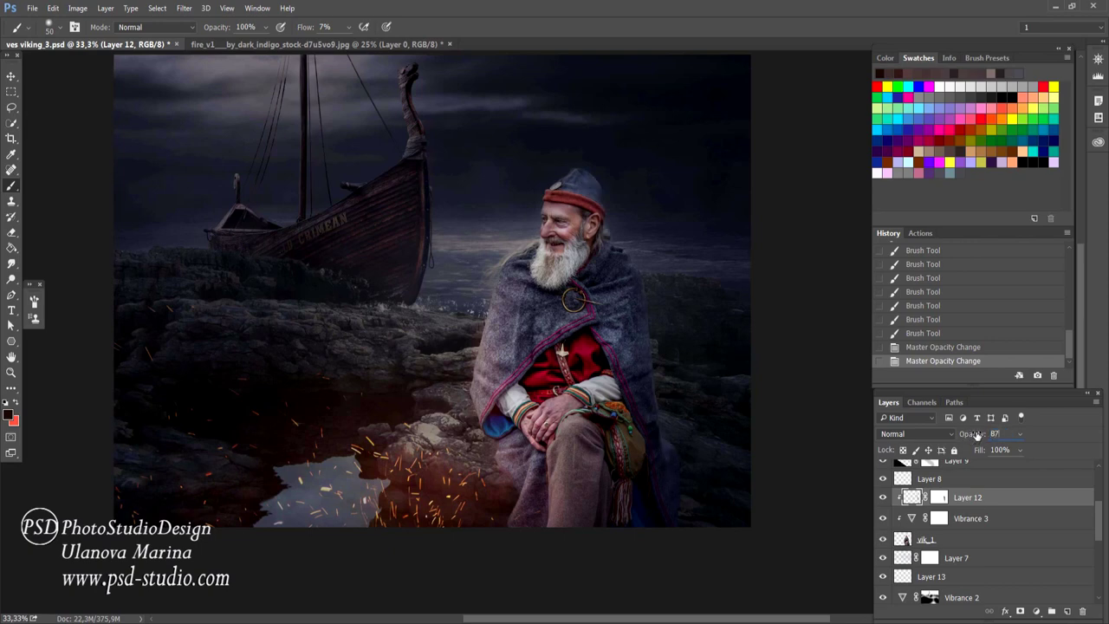
left_click(883, 497)
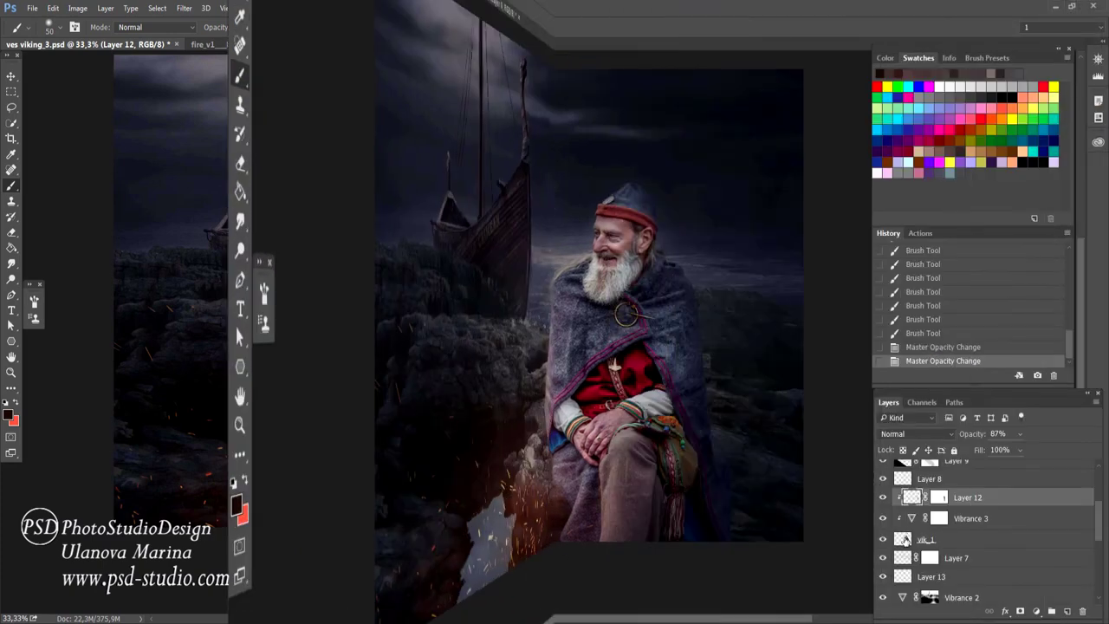
left_click(920, 539)
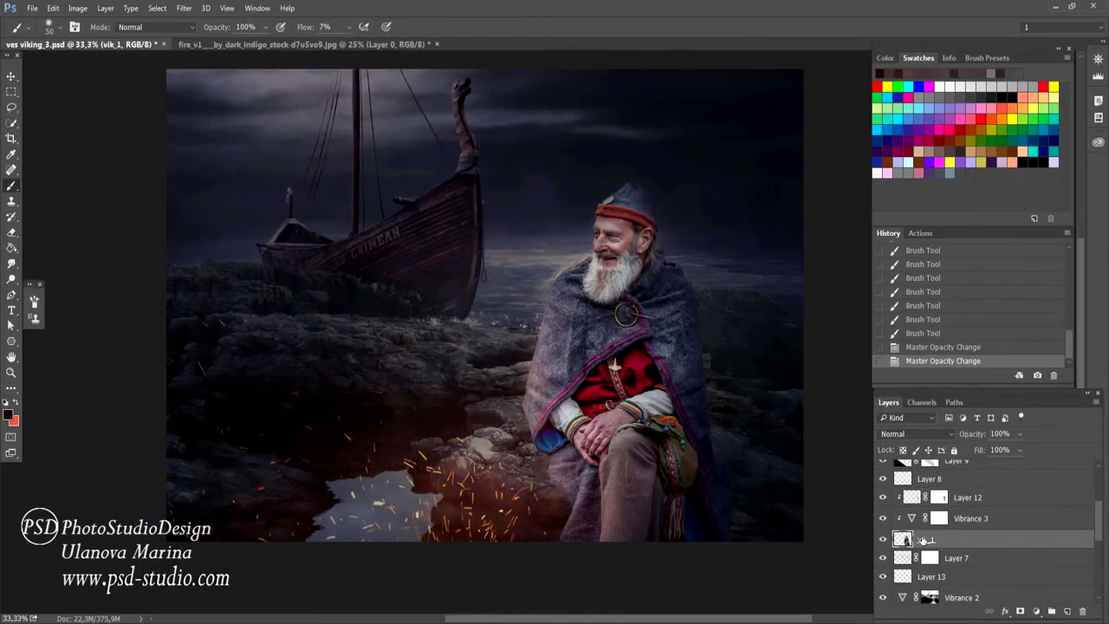
Step: Enable Drop Shadow and a linear-contour, thin-rim Inner Shadow on vik_1
double_click(1033, 542)
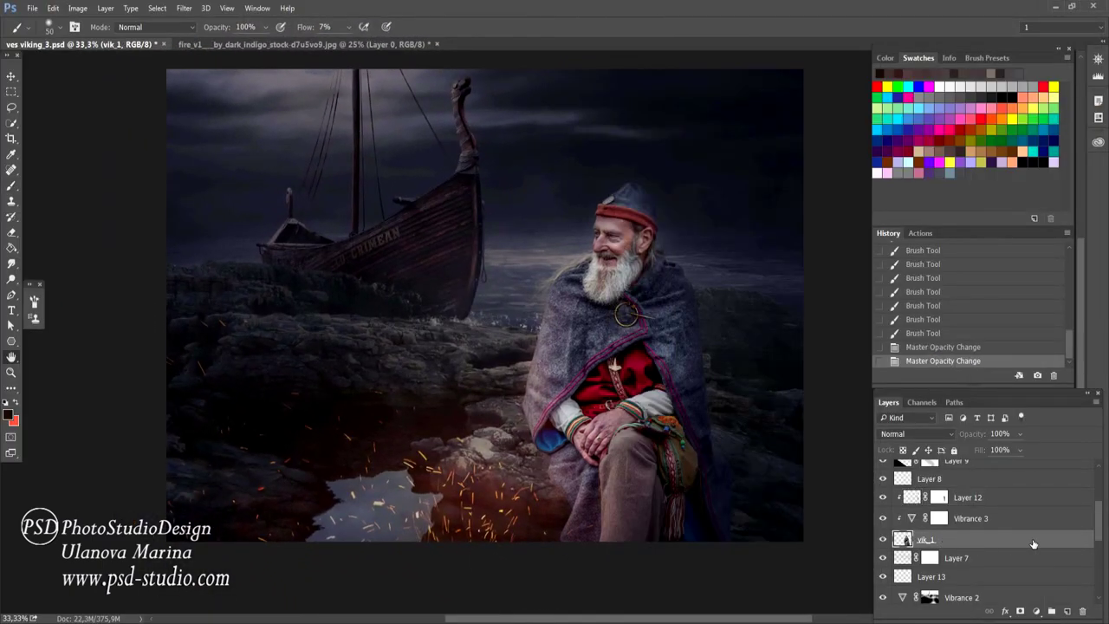
left_click_drag(842, 196, 993, 160)
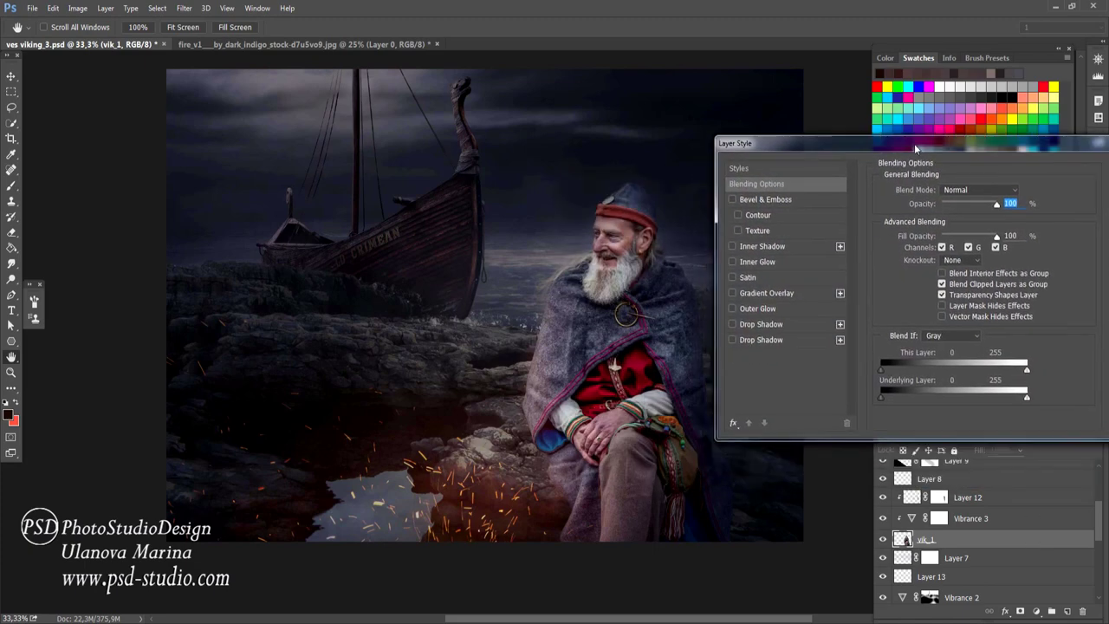
left_click(780, 339)
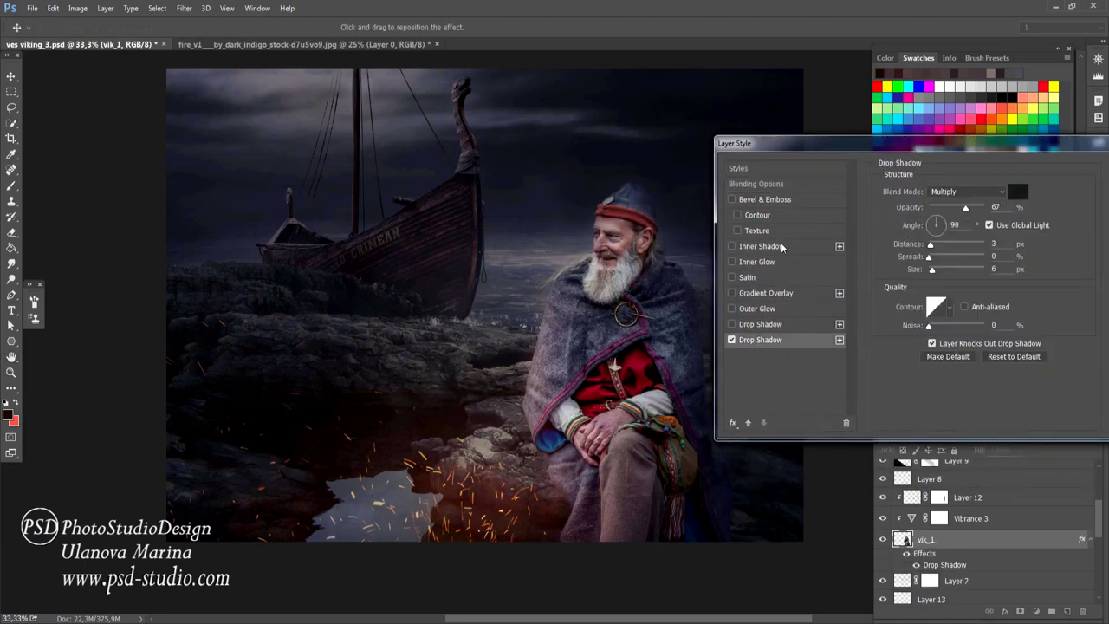
left_click(784, 246)
left_click(951, 307)
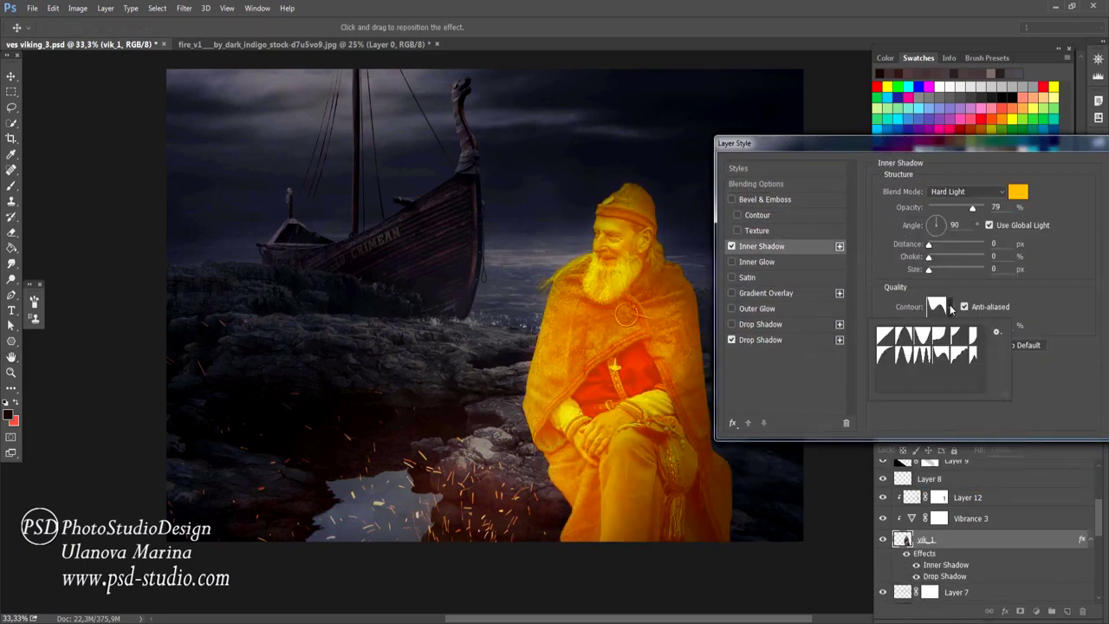
left_click(890, 339)
left_click(1039, 293)
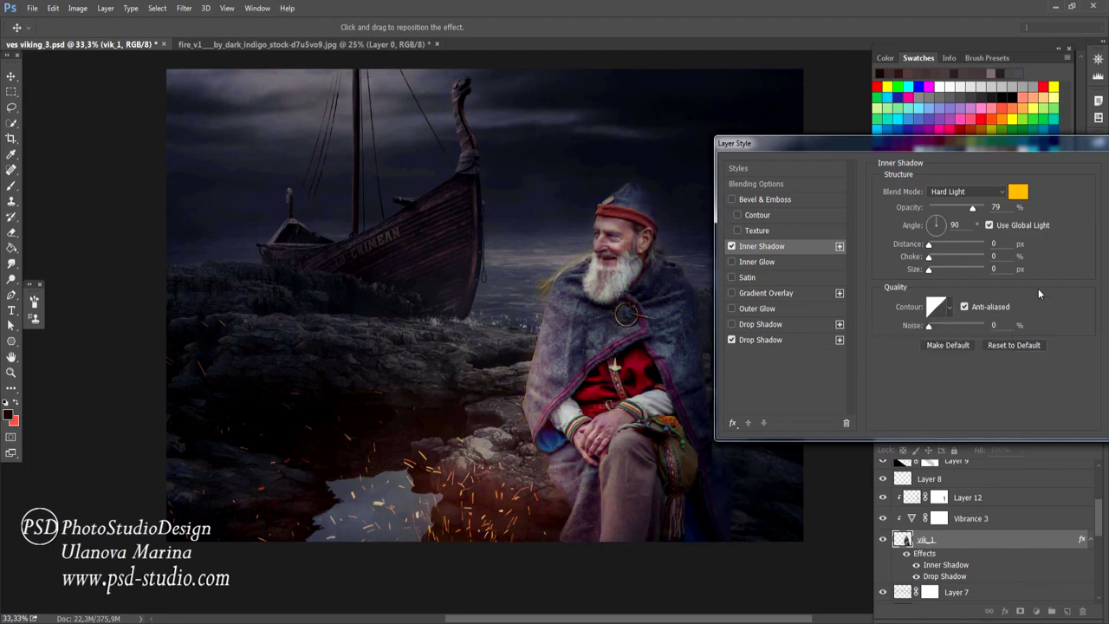
left_click_drag(931, 247, 949, 247)
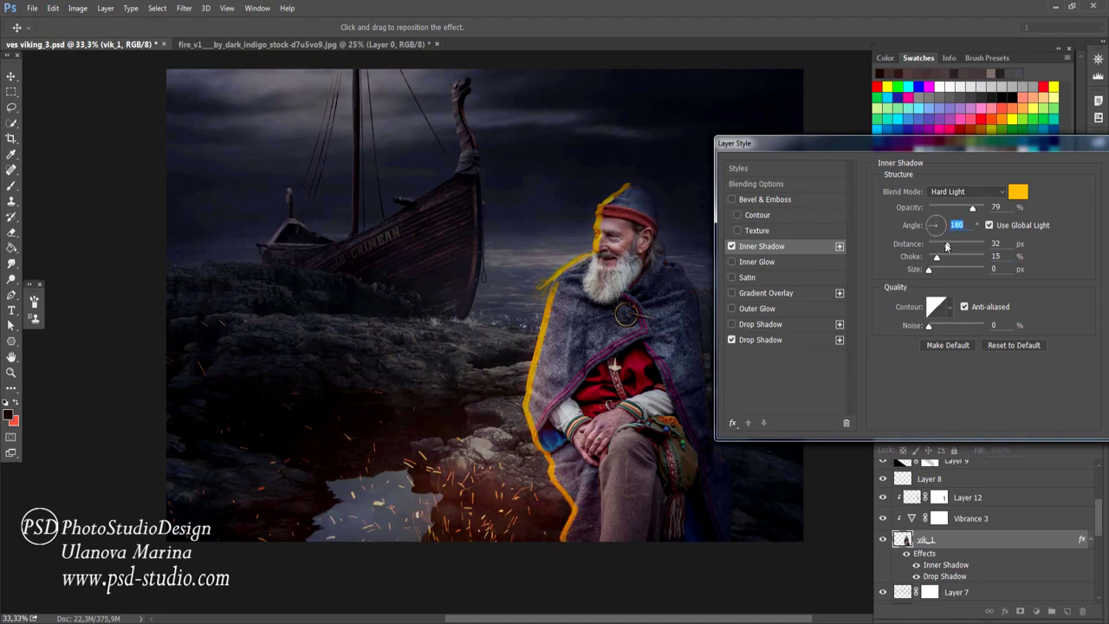
left_click_drag(947, 247, 934, 248)
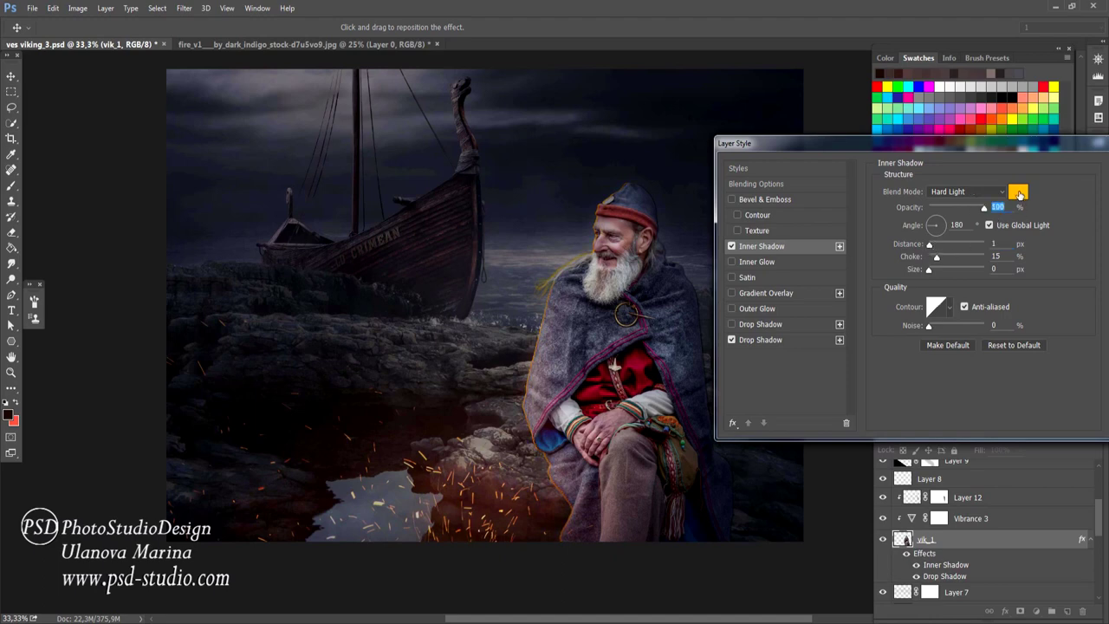
Step: Make the Inner Shadow red-orange in Linear Dodge (Add) and apply the layer style
left_click(1018, 192)
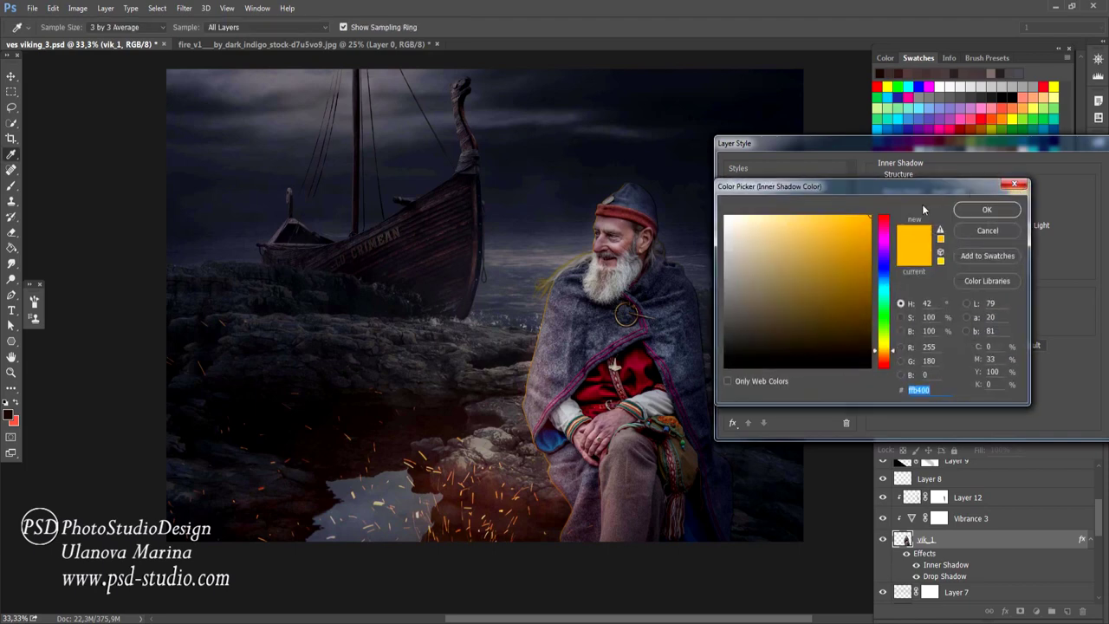
left_click_drag(876, 349, 877, 353)
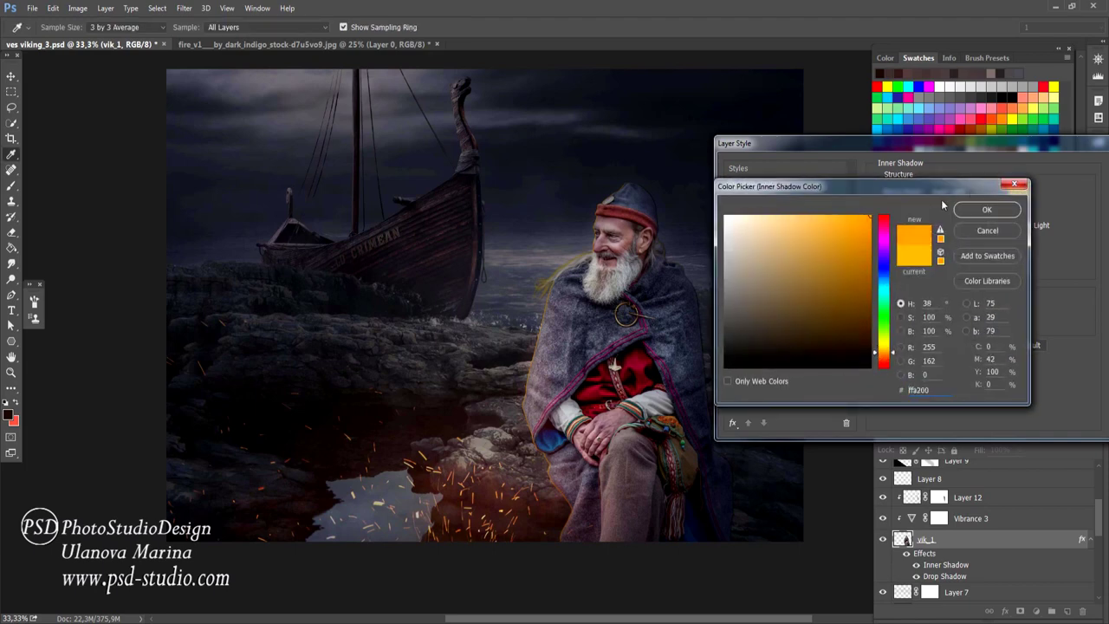
left_click(985, 210)
left_click(1005, 193)
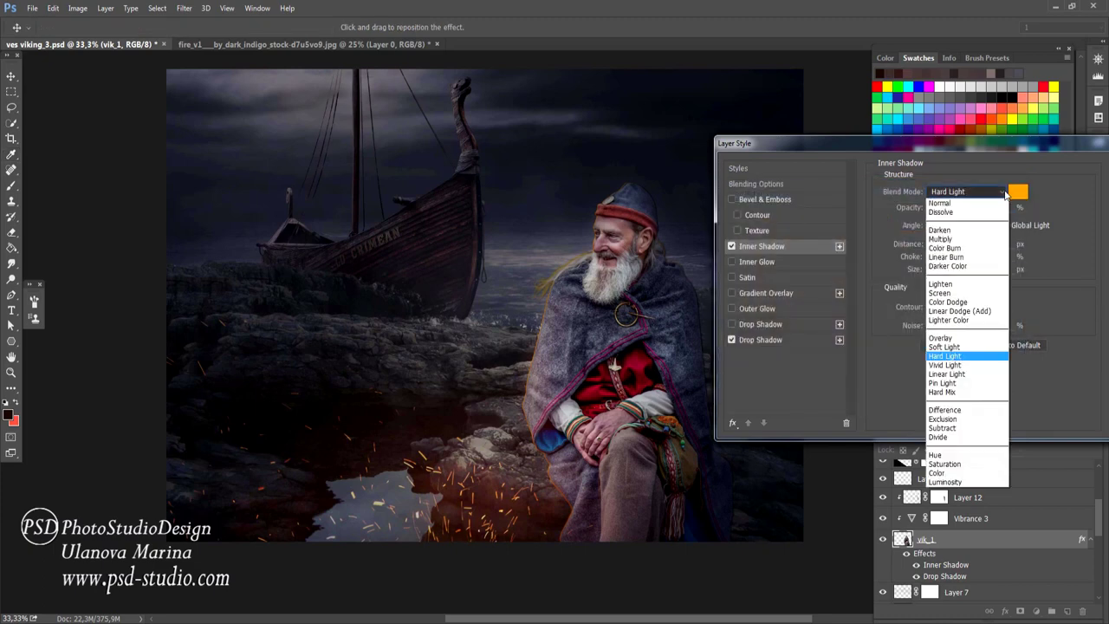
left_click(952, 311)
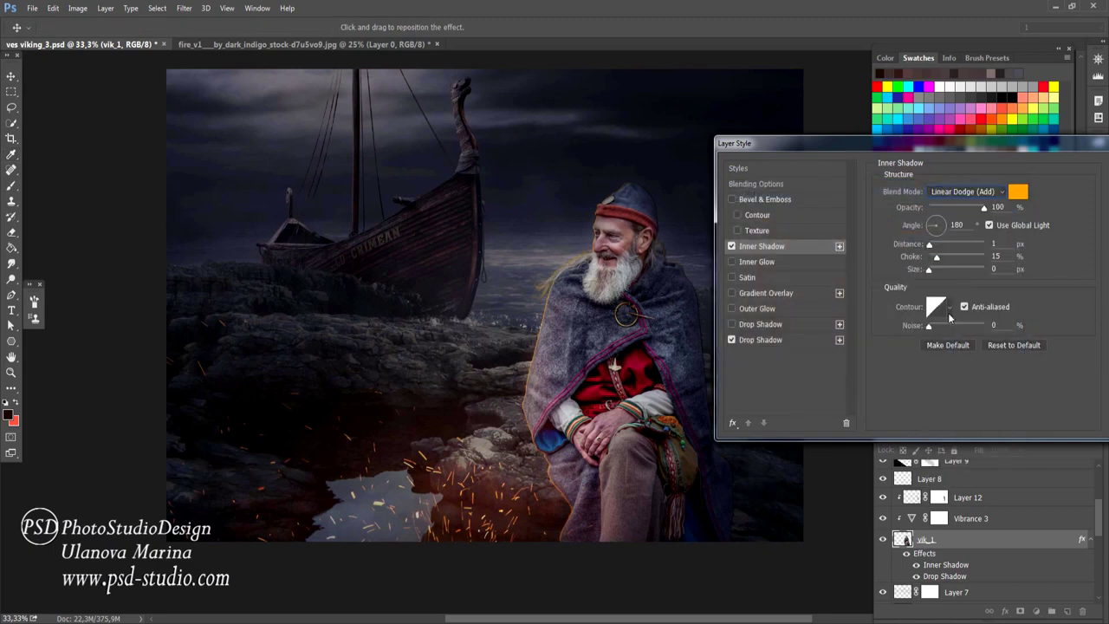
left_click(1017, 193)
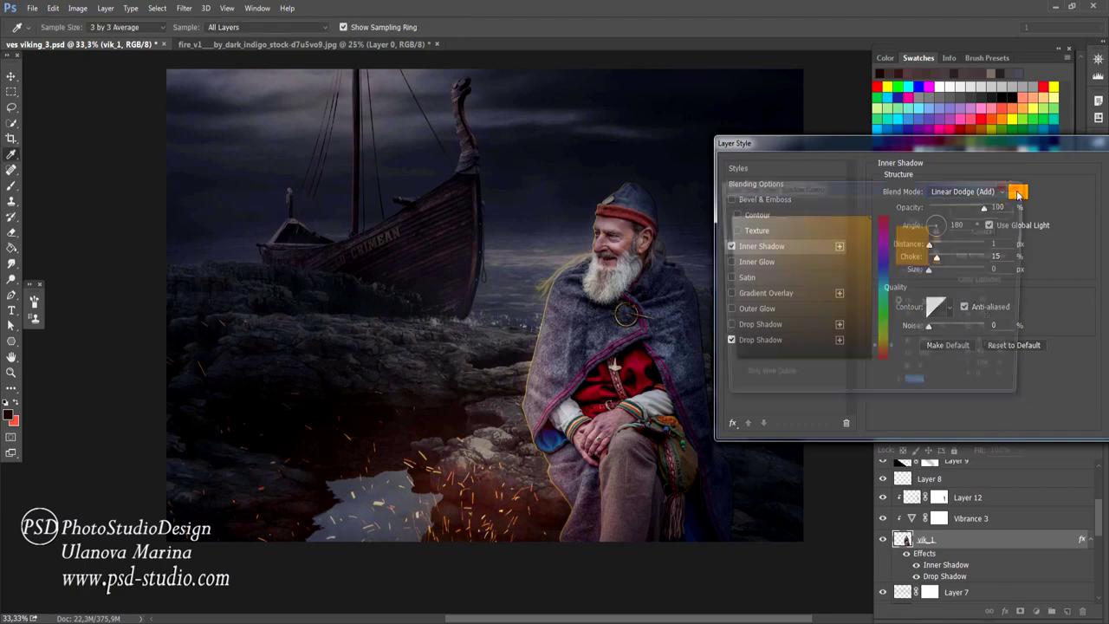
left_click_drag(881, 355, 881, 358)
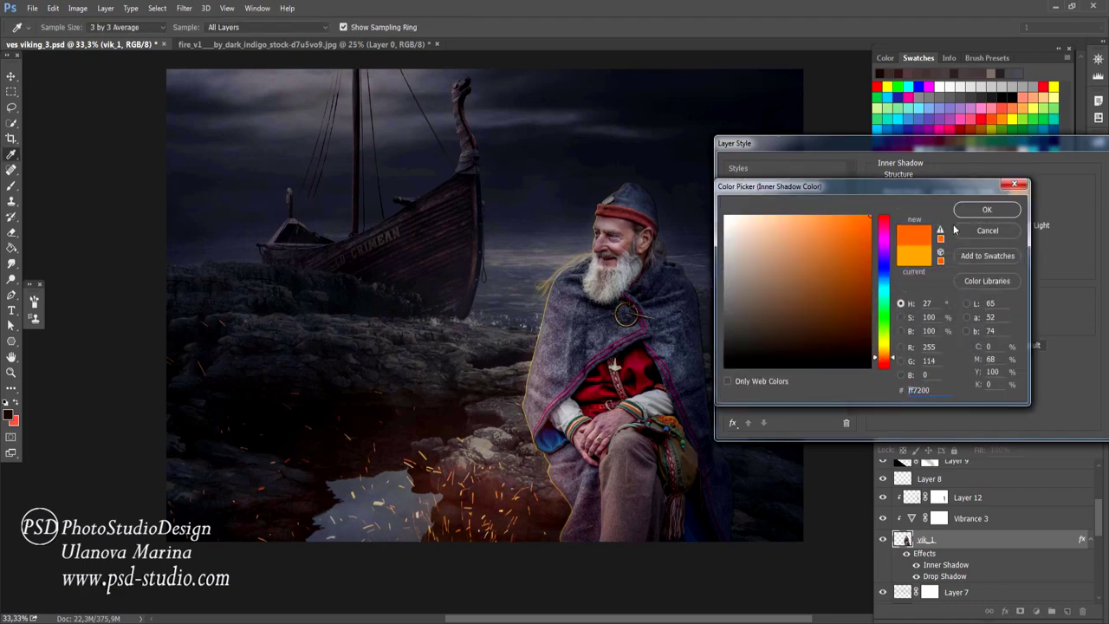
left_click(987, 210)
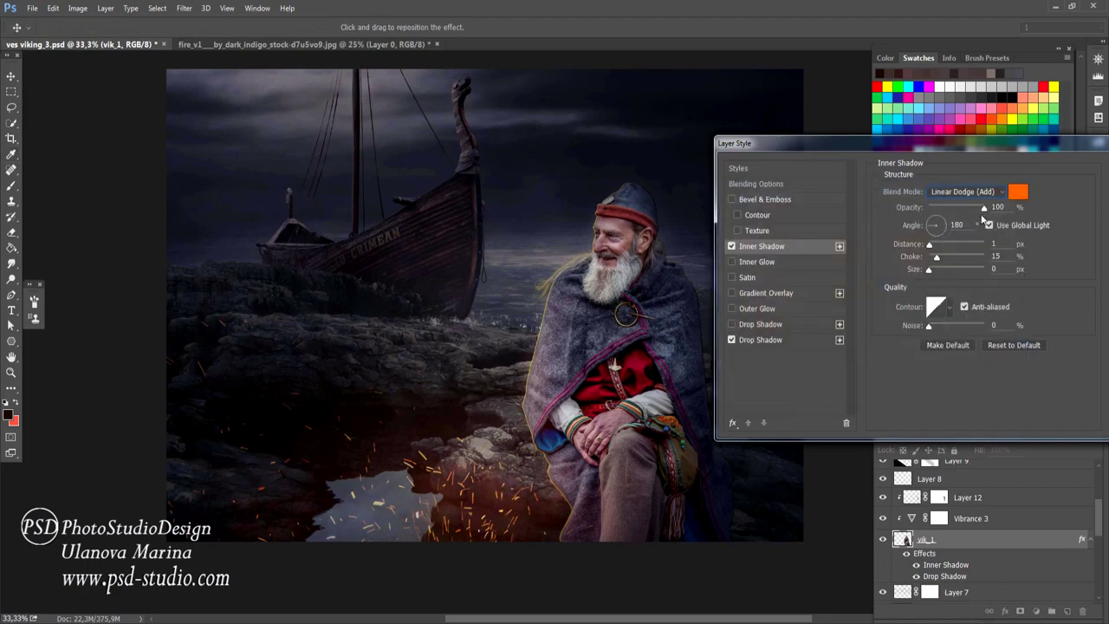
left_click_drag(1007, 154, 927, 151)
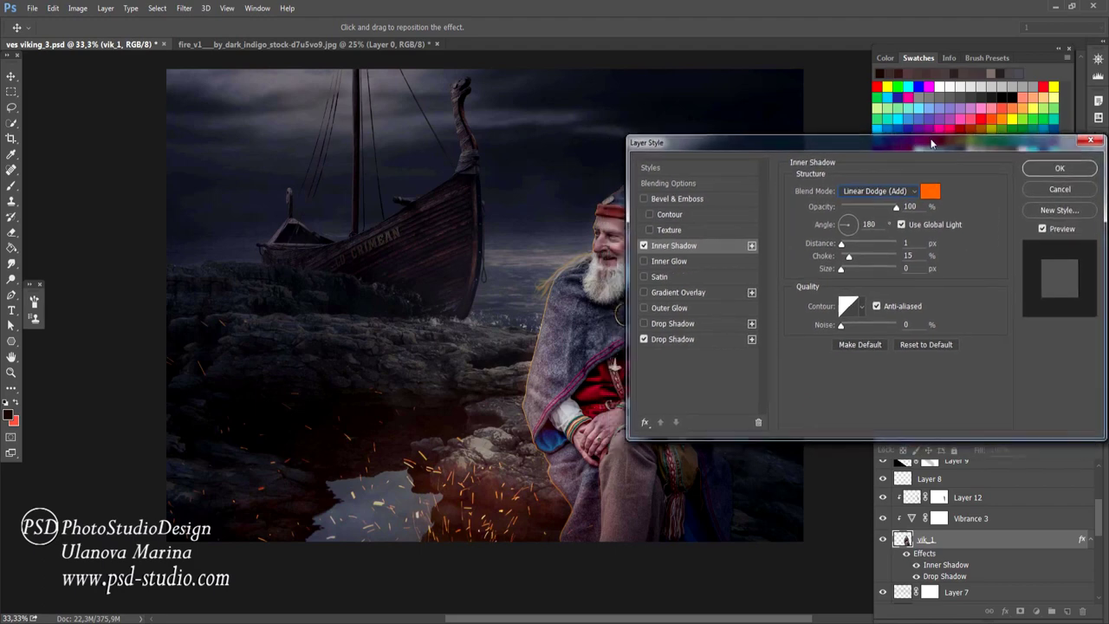
left_click(1069, 167)
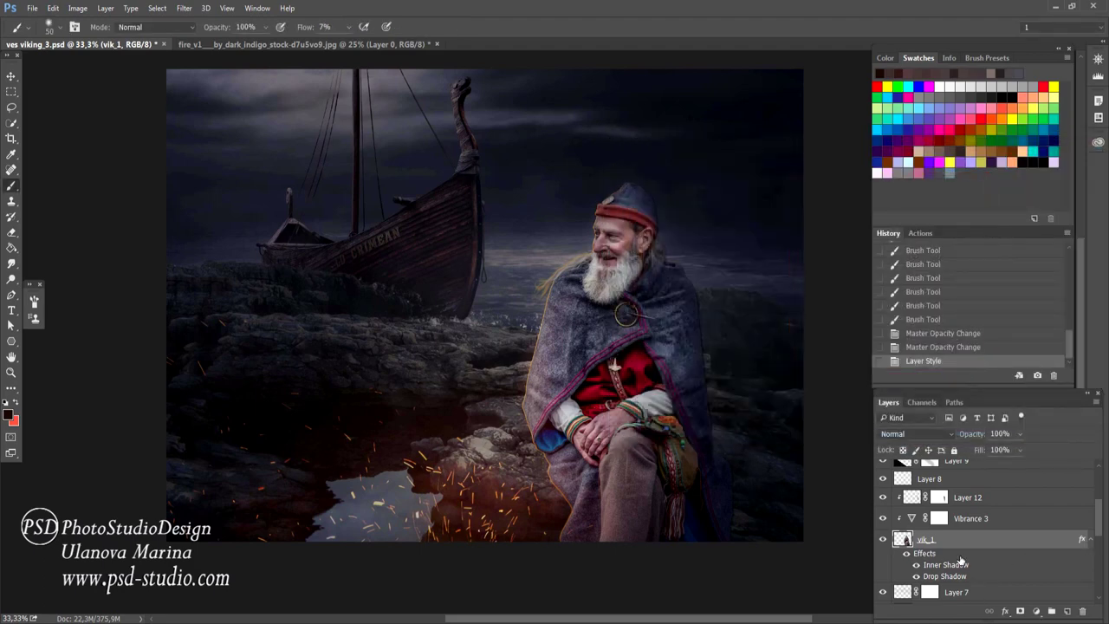
Step: Split vik_1's effects into separate layers and hide the Inner Shadow glow with a black mask
right_click(960, 559)
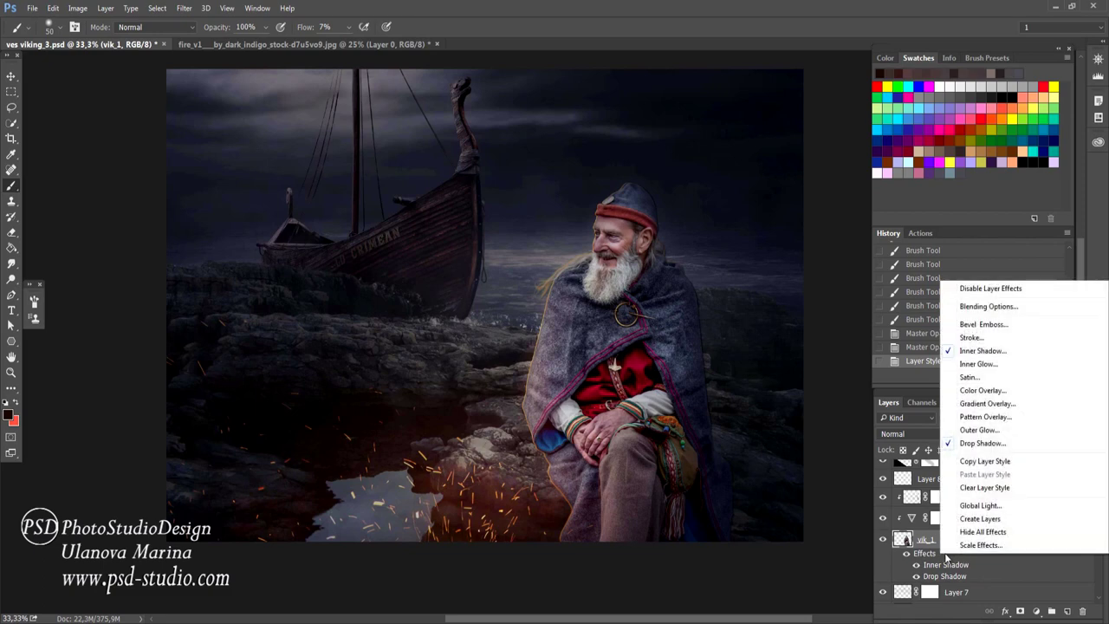
left_click(979, 520)
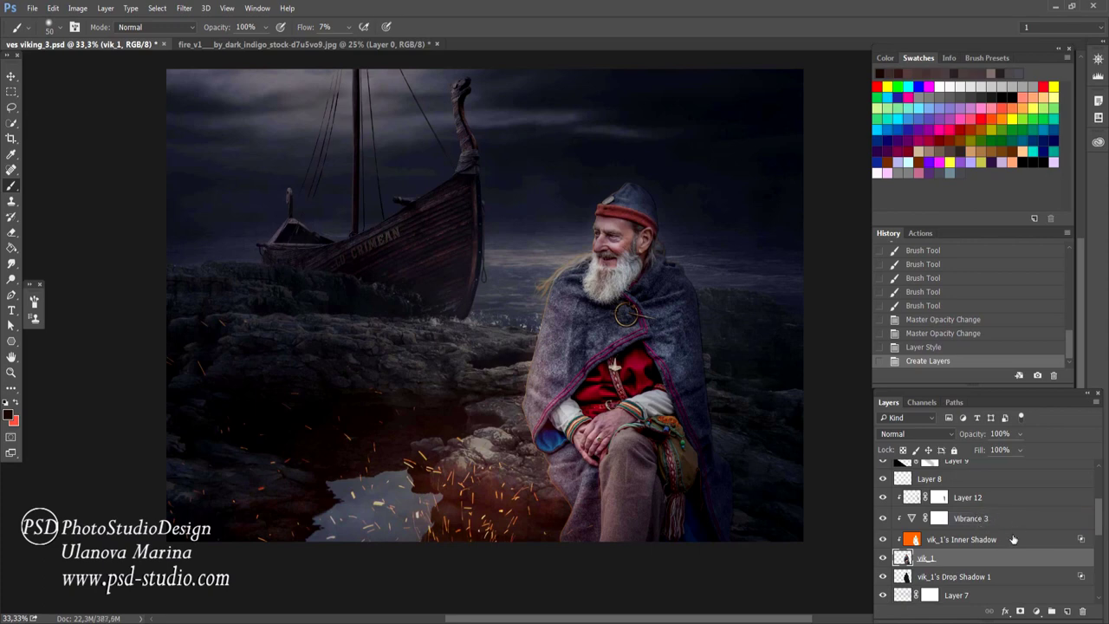
left_click(963, 539)
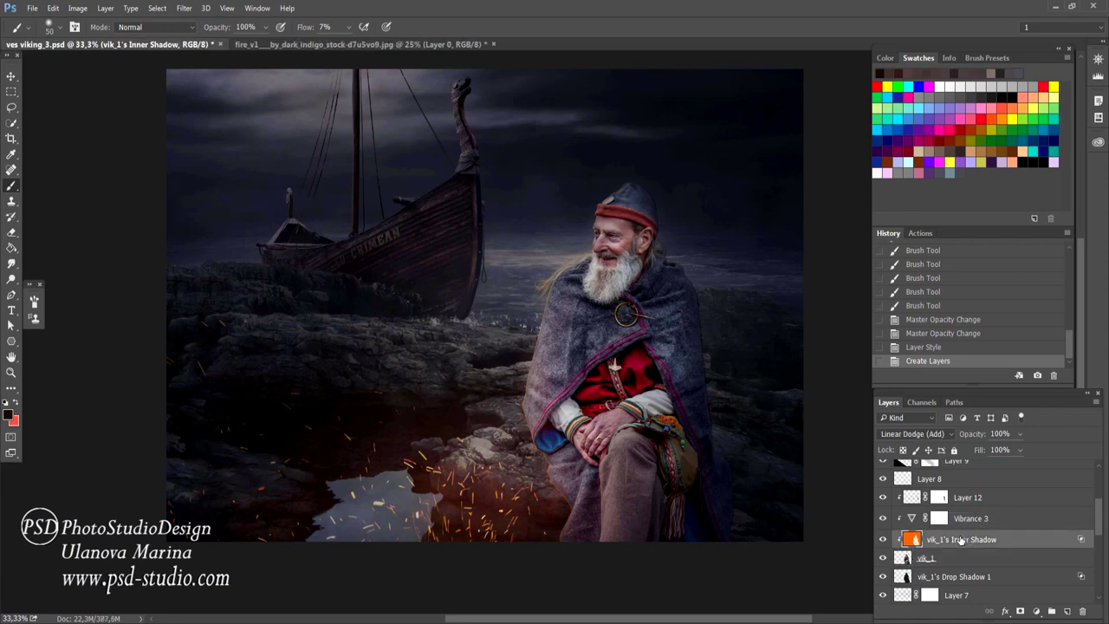
left_click(1019, 611, "alt")
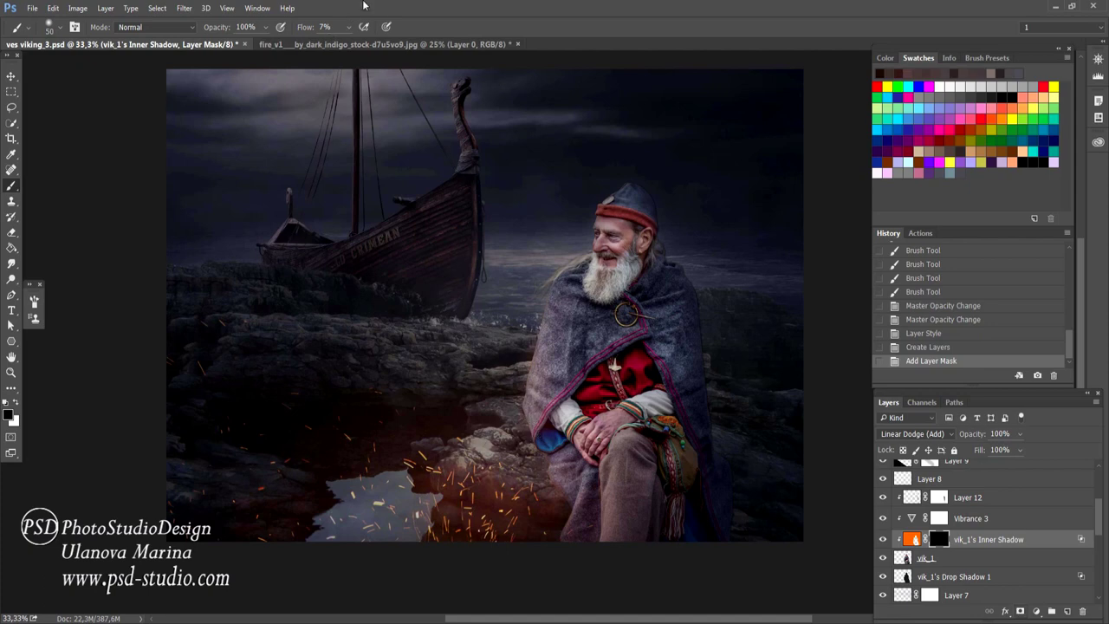
Step: Paint white at 100% flow to reveal the orange glow along the leg edge
left_click_drag(300, 29, 421, 41)
left_click(15, 405)
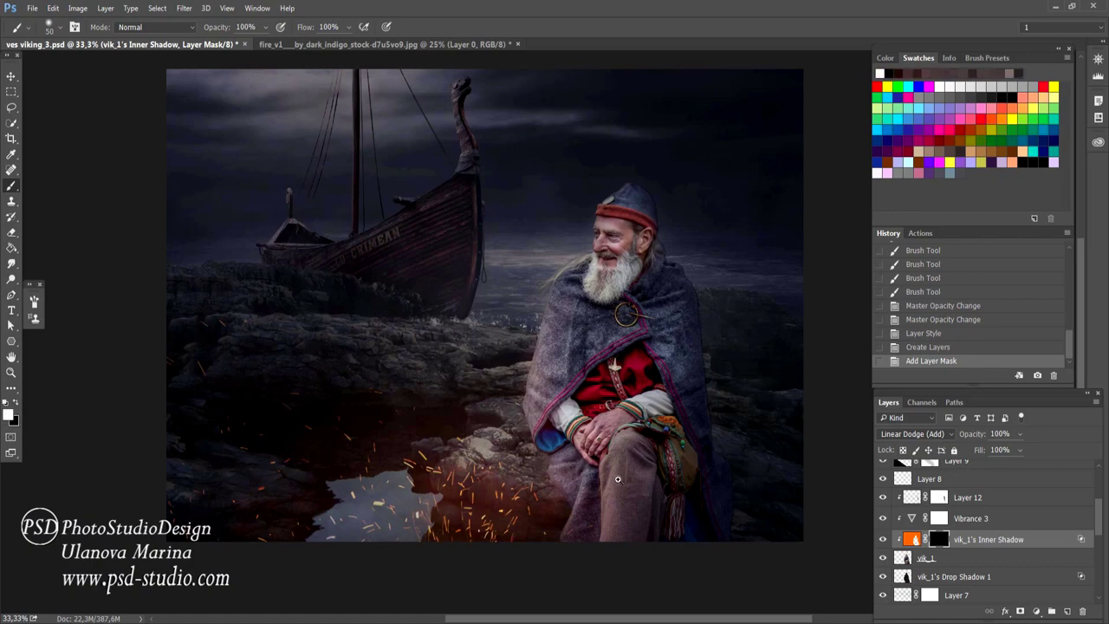
scroll(617, 479, "up", 1)
scroll(617, 479, "up", 2)
left_click_drag(545, 511, 531, 306)
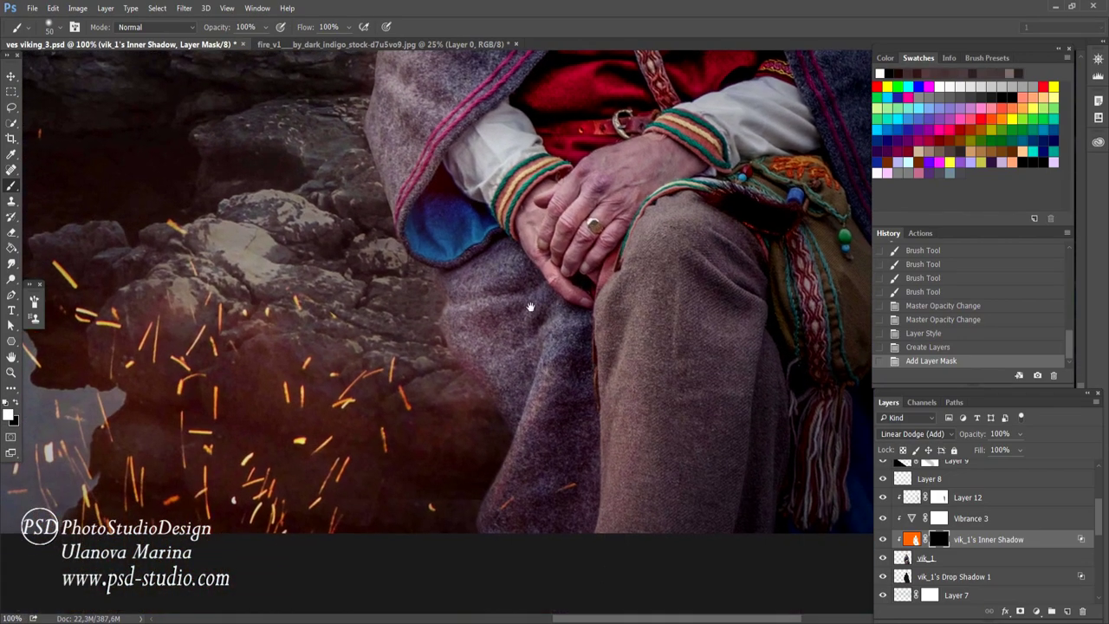
left_click_drag(438, 300, 417, 322)
mouse_move(433, 268)
left_mouse_down()
mouse_move(428, 332)
mouse_move(444, 341)
left_mouse_up()
left_click_drag(498, 433, 485, 520)
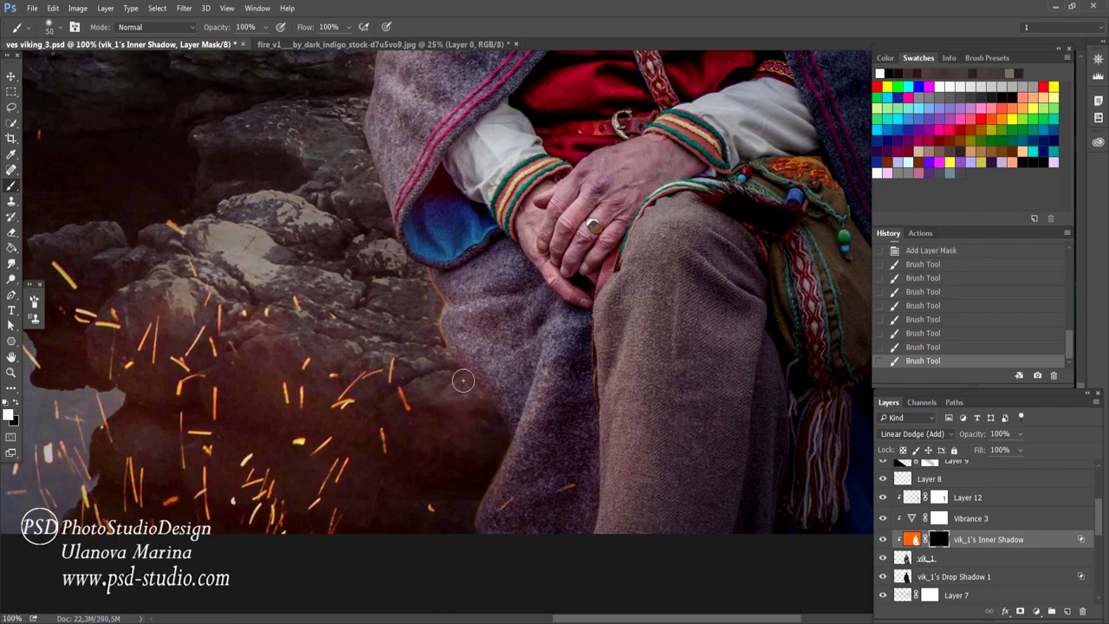
Step: Set the brush to 30% opacity and size 50
scroll(463, 379, "up", 2)
scroll(476, 329, "up", 2)
scroll(494, 260, "up", 2)
scroll(509, 189, "up", 2)
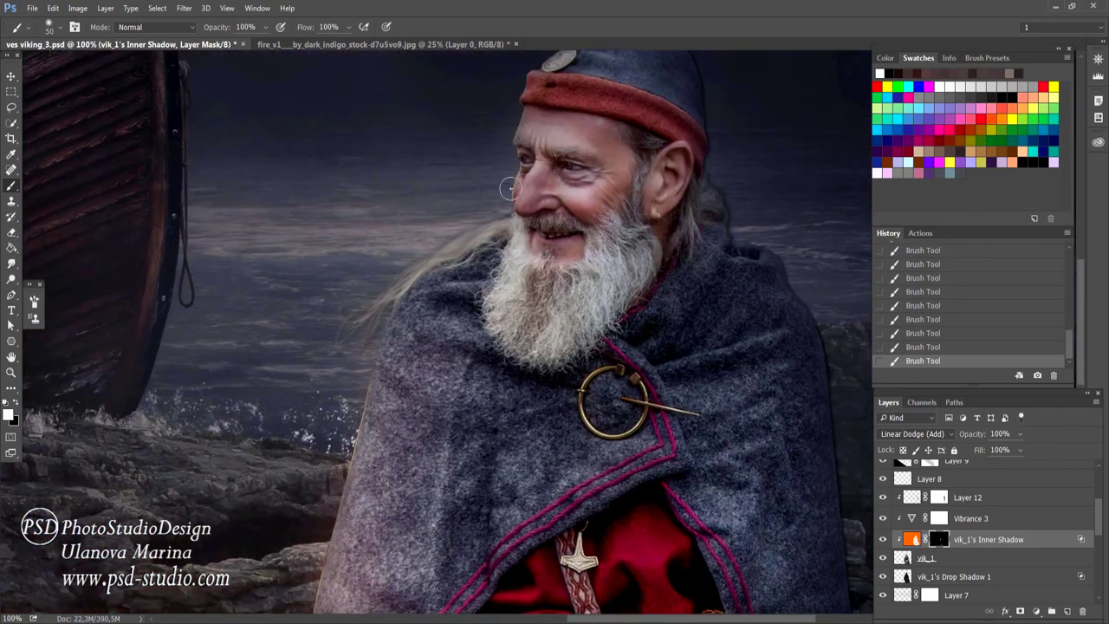
scroll(509, 189, "up", 2)
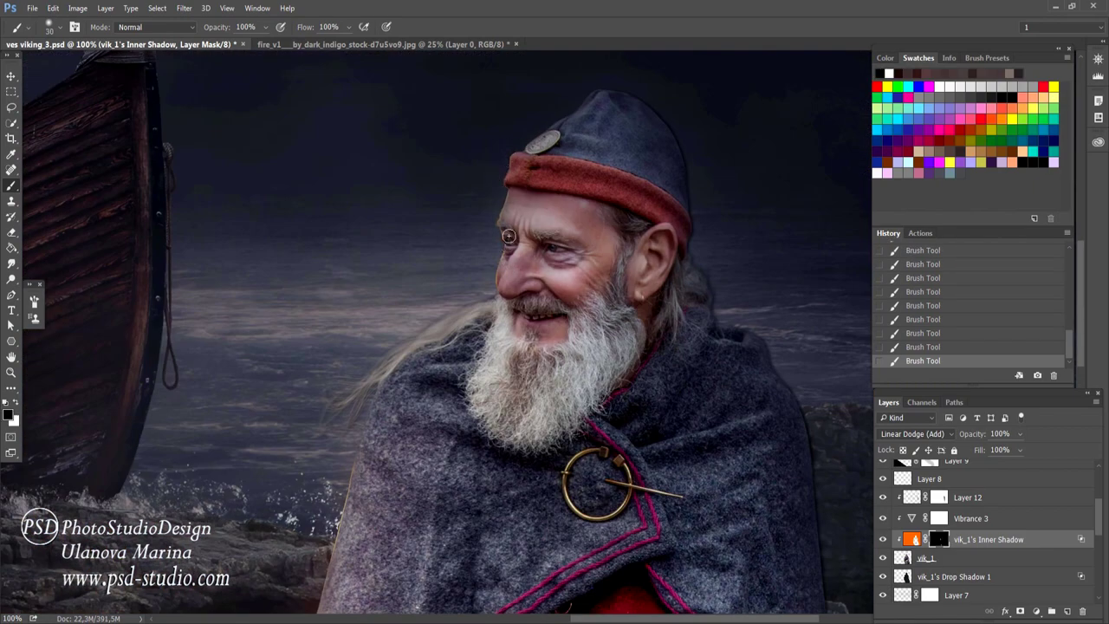
scroll(508, 236, "down", 3)
scroll(485, 364, "down", 6)
scroll(461, 507, "down", 2, "alt")
key("3")
key("bracketright")
key("bracketright")
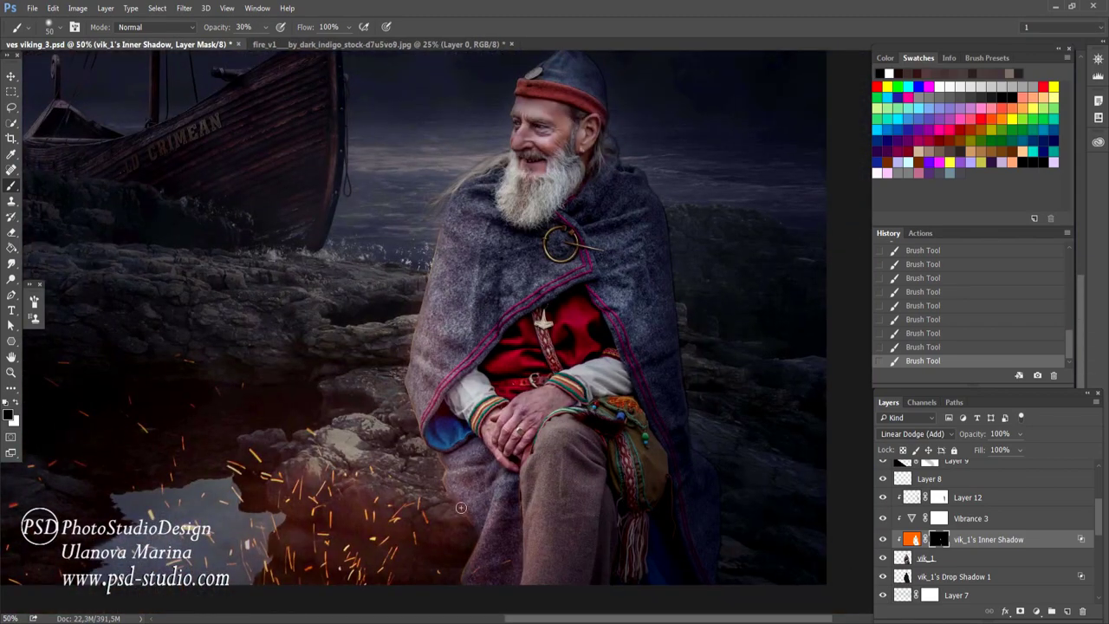
scroll(606, 476, "down", 1)
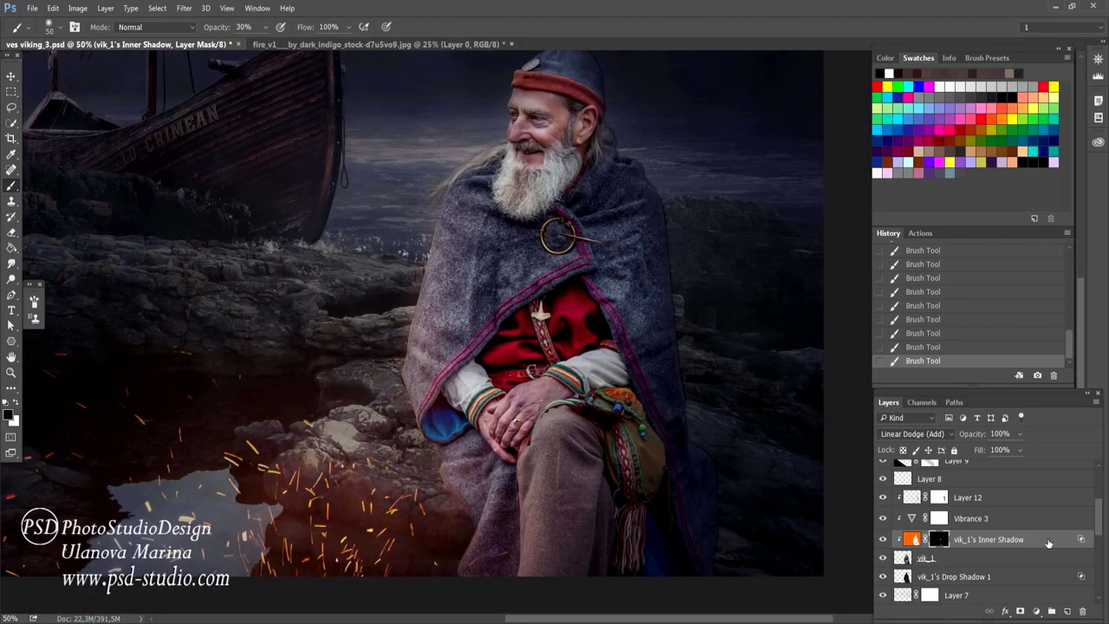
Step: Duplicate the Inner Shadow glow layer as Color Dodge and clip Vibrance 3 below it
left_click_drag(1048, 543, 1067, 610)
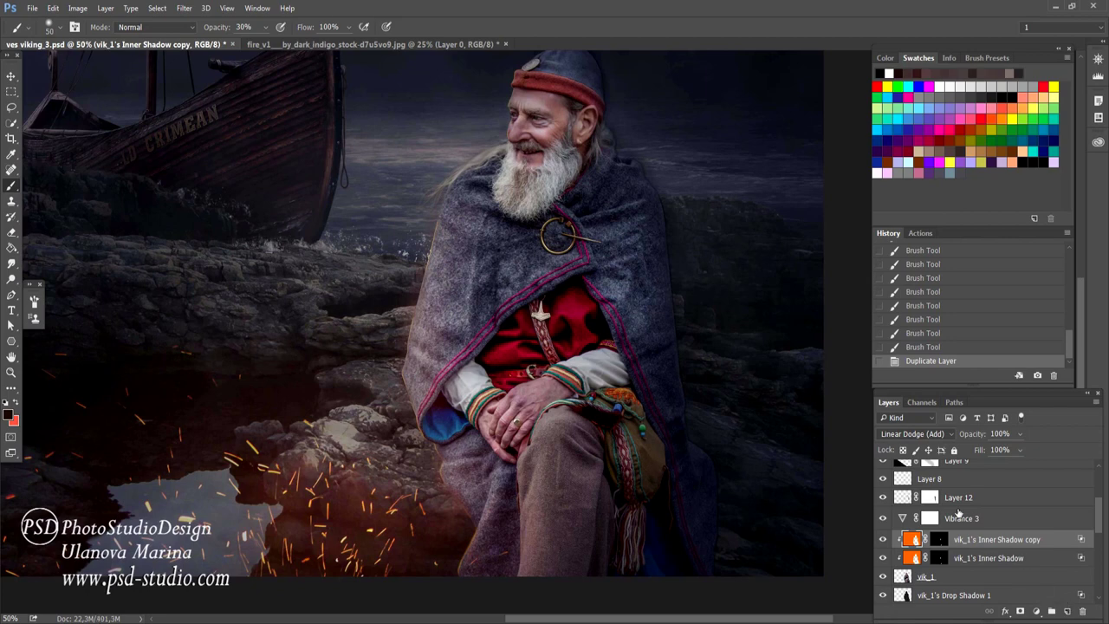
left_click(932, 434)
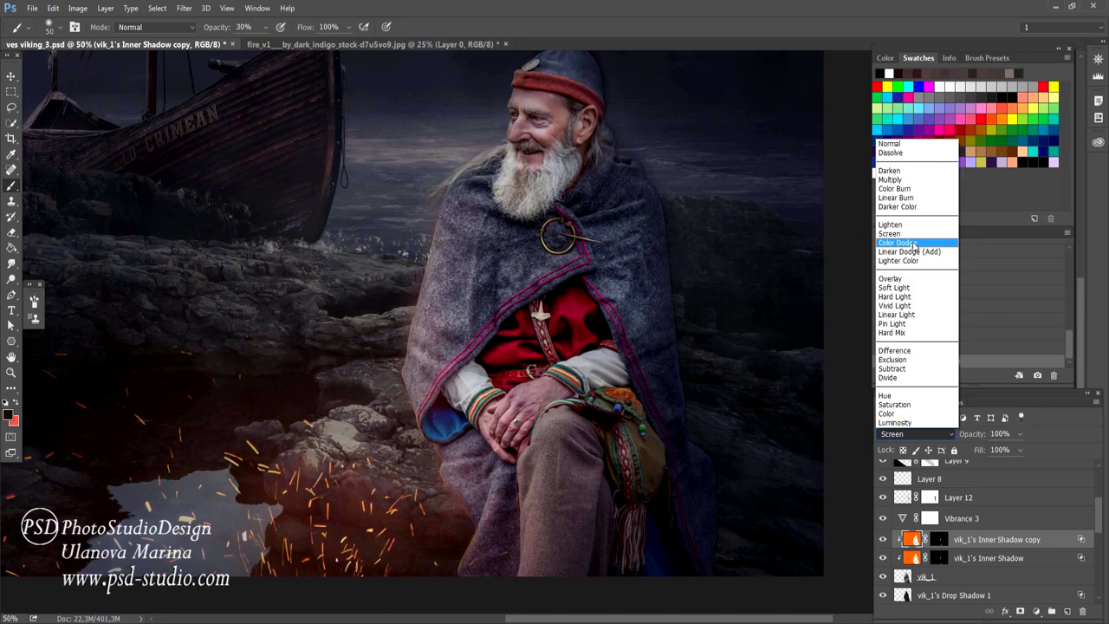
left_click(914, 245)
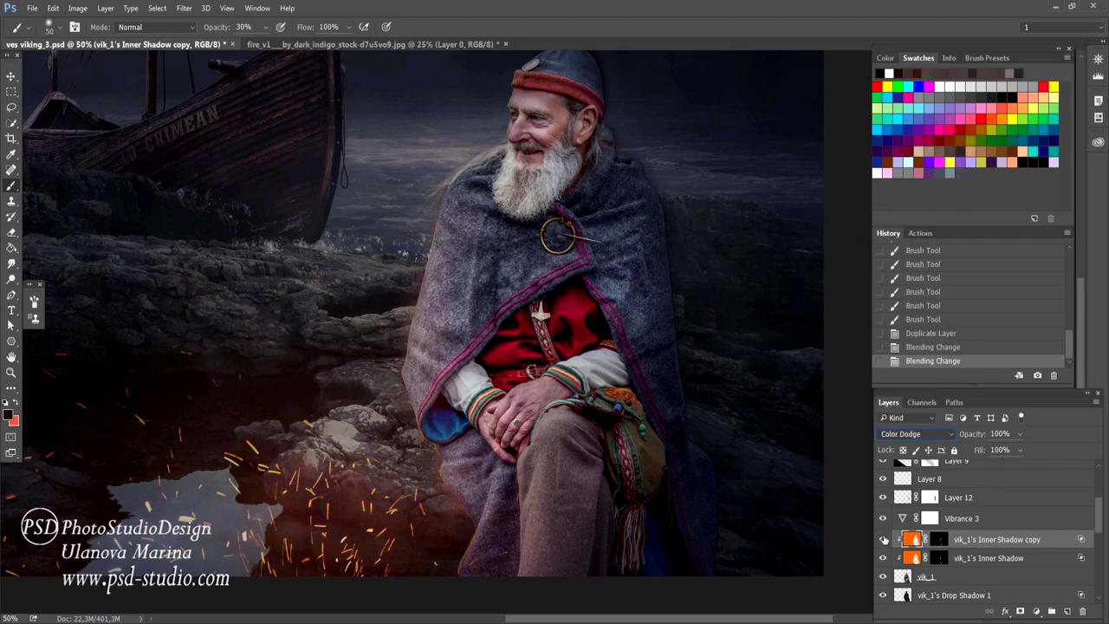
left_click(882, 539)
left_click(884, 540)
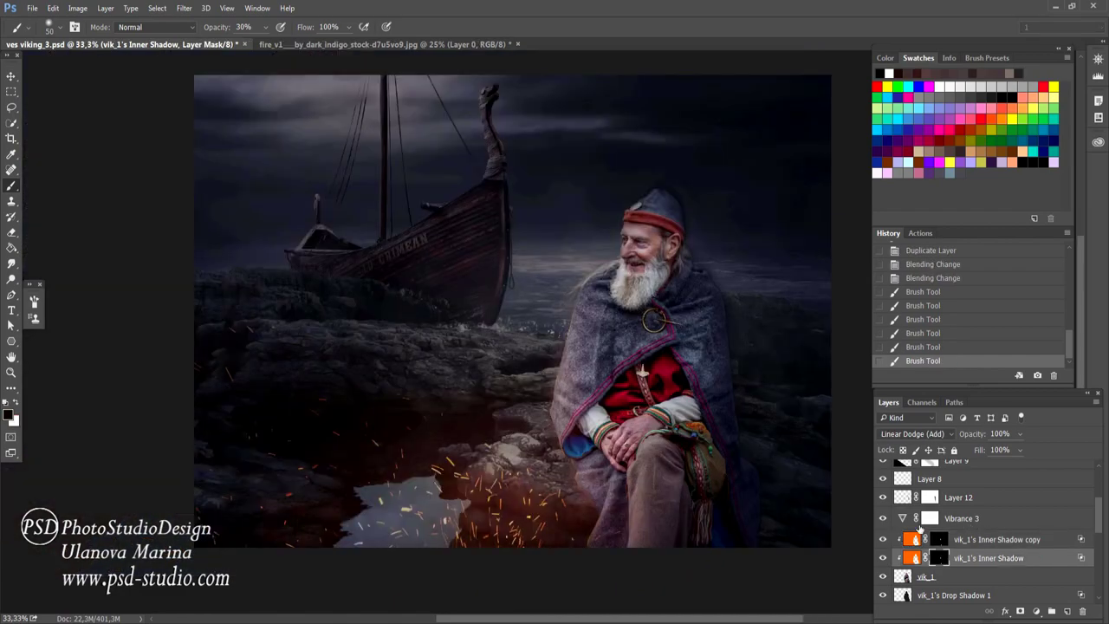
left_click(958, 519)
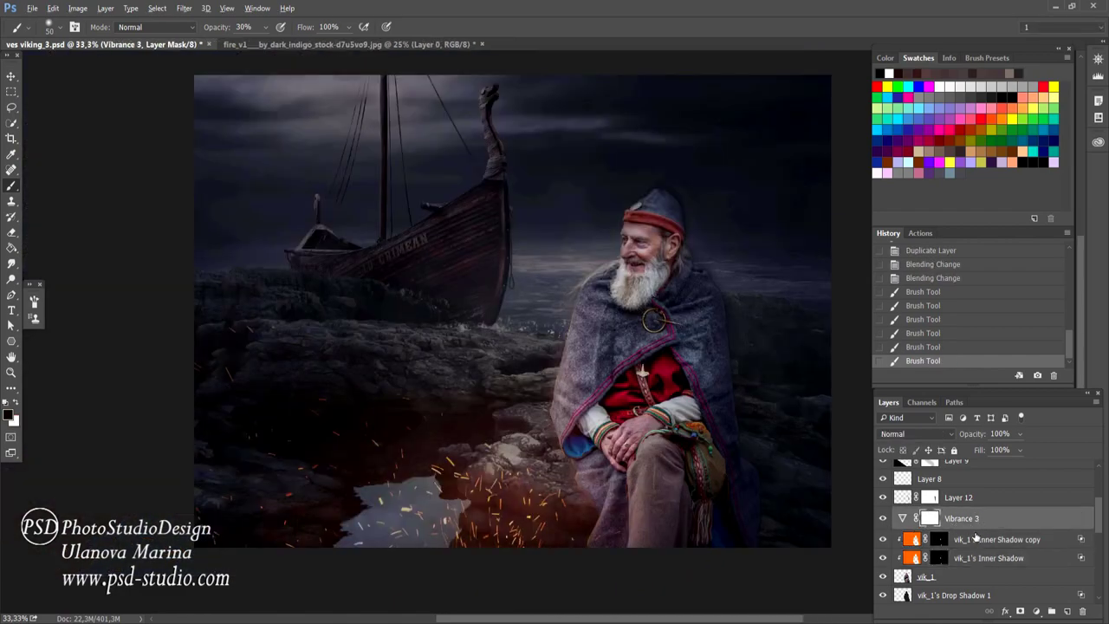
left_click(979, 524, "alt")
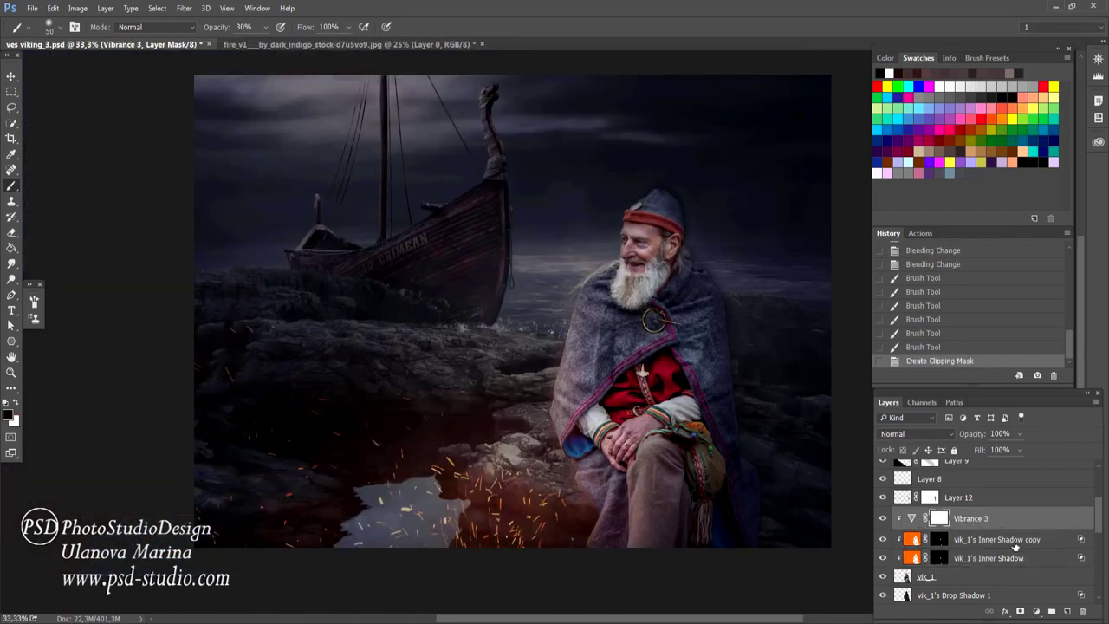
Step: Add Layer 14 above Vibrance 3, clipped to the layer below, in Linear Dodge (Add) mode
left_click(1066, 611)
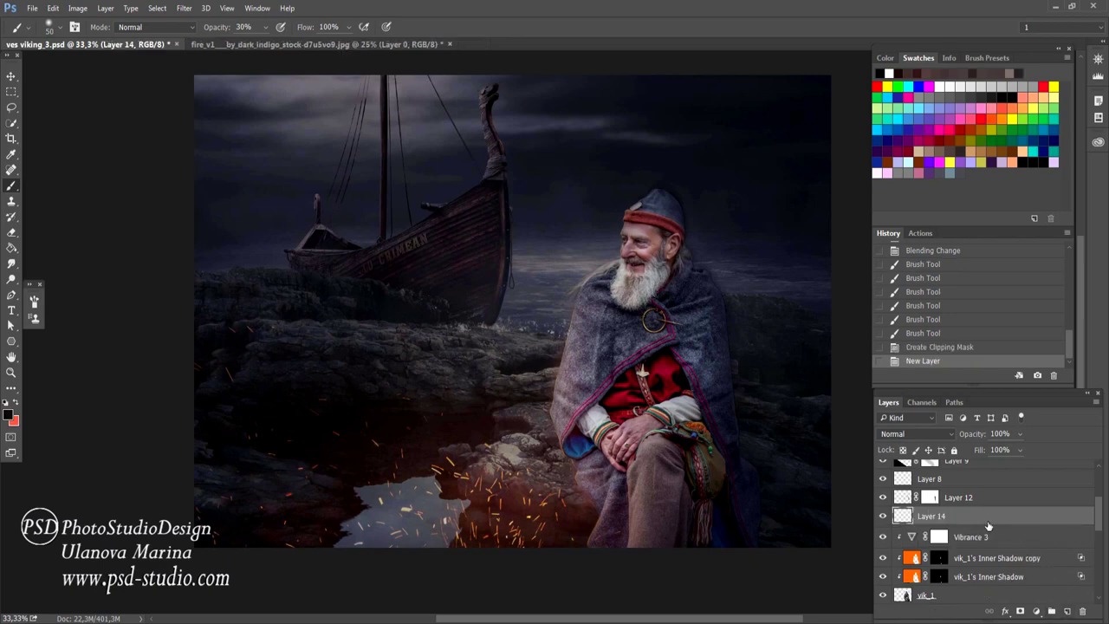
left_click(986, 521, "alt")
left_click(953, 436)
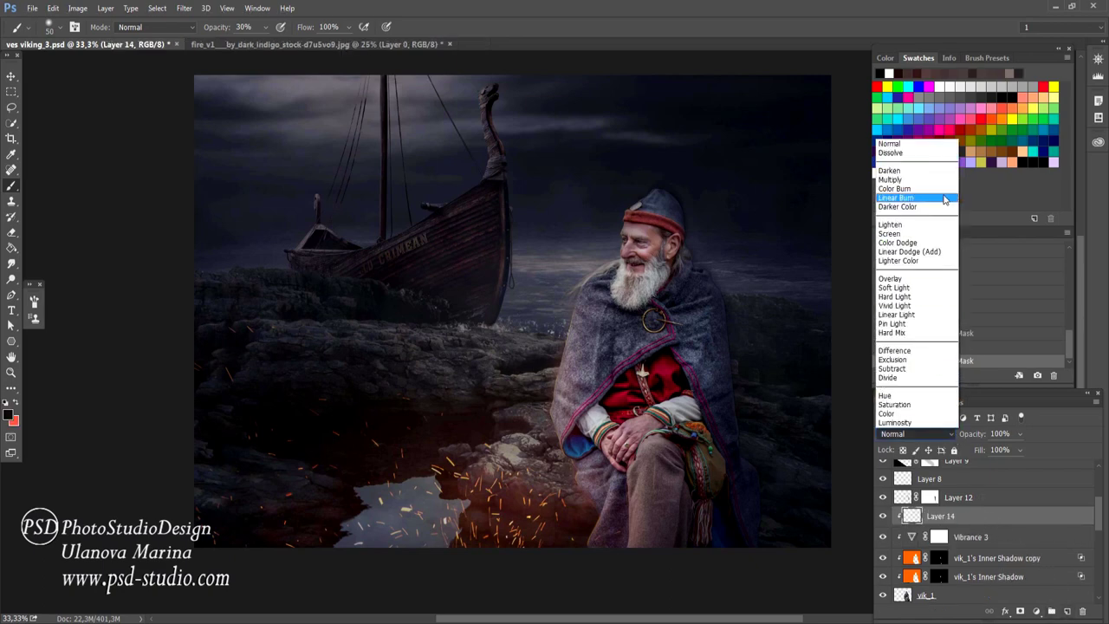
left_click(907, 251)
Step: Paint soft red glow strokes over the viking's lower robe and legs
key("x")
left_click_drag(590, 349, 668, 370)
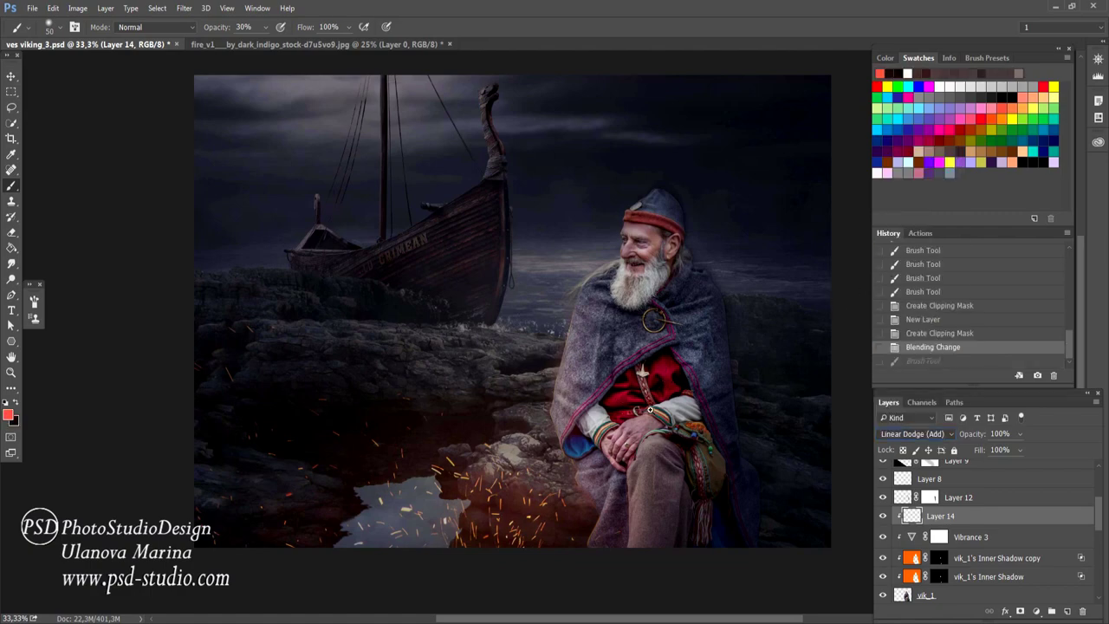
scroll(649, 409, "up", 1)
scroll(579, 463, "up", 1)
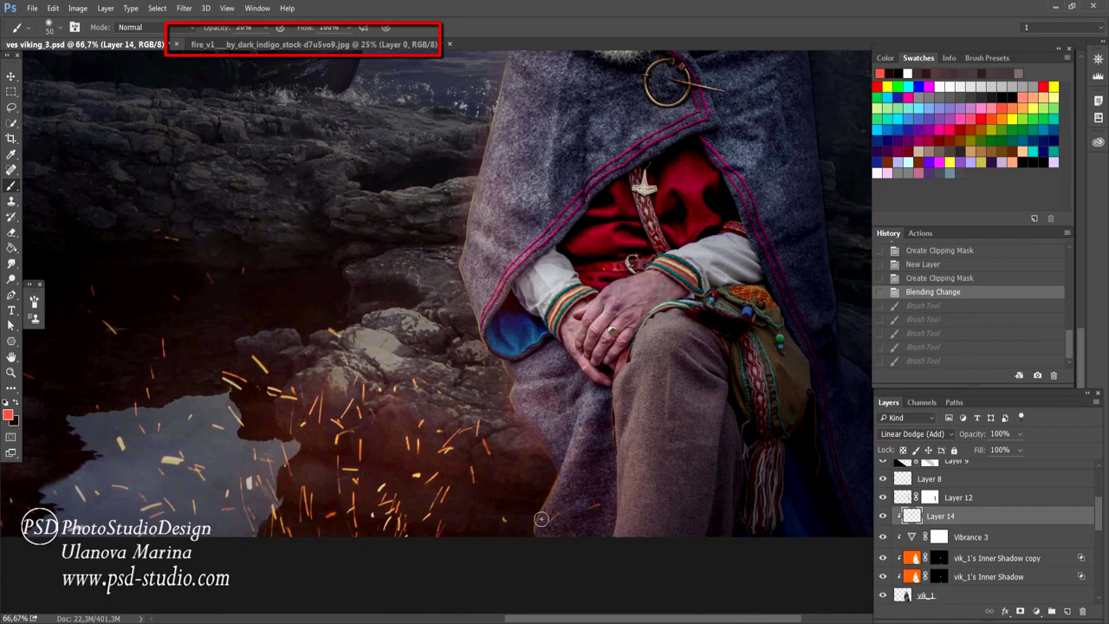
left_click_drag(592, 406, 555, 512)
mouse_move(591, 451)
left_mouse_down()
mouse_move(572, 467)
mouse_move(559, 520)
left_mouse_up()
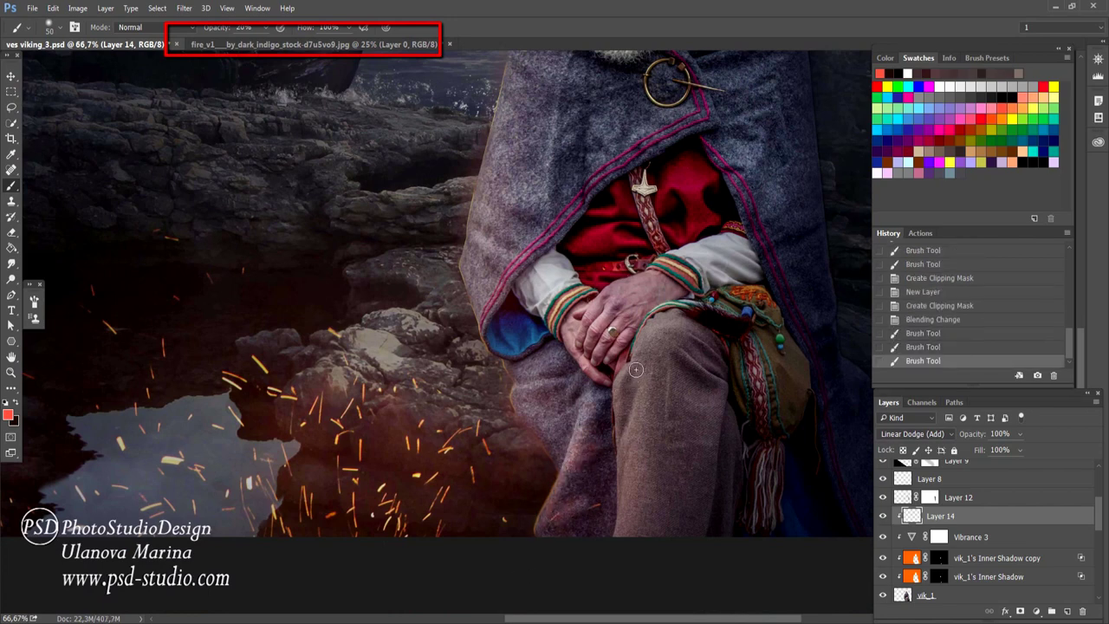
left_click_drag(635, 370, 626, 409)
key("bracketright")
key("bracketright")
key("bracketright")
mouse_move(641, 364)
left_mouse_down()
mouse_move(646, 528)
mouse_move(600, 322)
left_mouse_up()
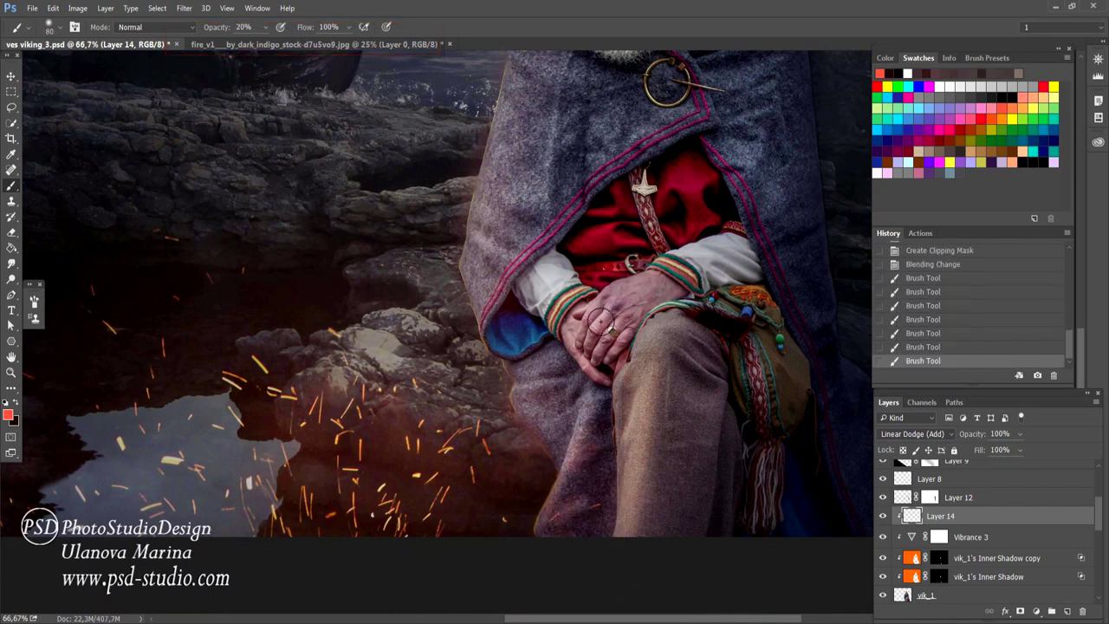
key("bracketleft")
key("bracketleft")
key("bracketleft")
Step: Tint the cloak's left edge with an 80-size red glow stroke and give Layer 14 a white mask
key("ctrl+alt+z")
key("ctrl+alt+z")
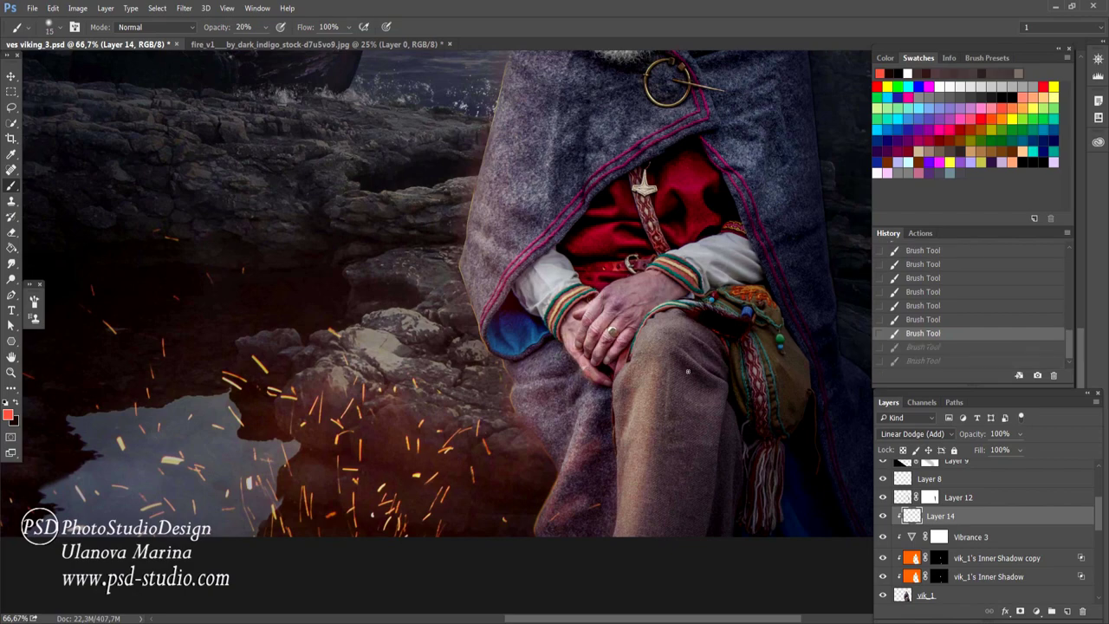
scroll(587, 355, "up", 2)
key("bracketleft")
key("bracketleft")
key("ctrl+shift+z")
key("ctrl+shift+z")
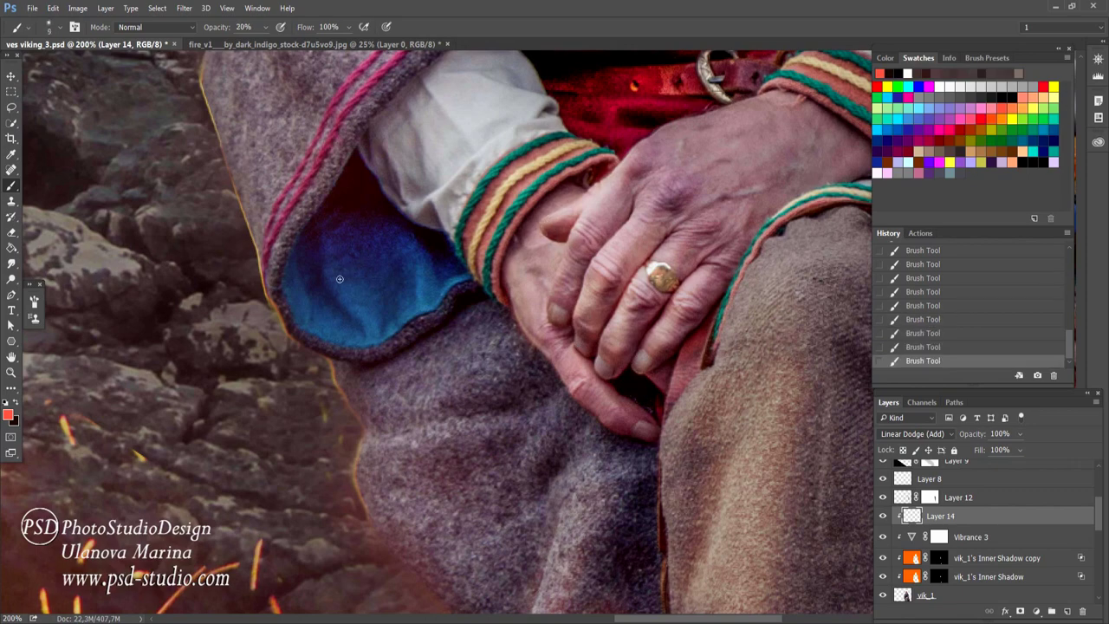
scroll(340, 278, "down", 3)
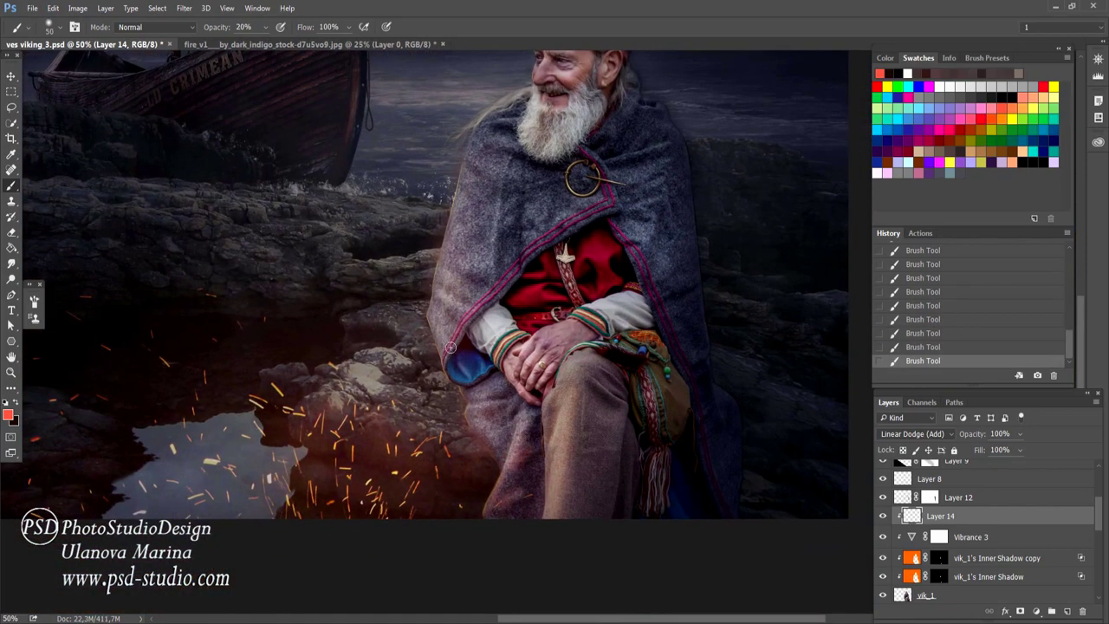
key("bracketright")
key("bracketright")
key("bracketright")
left_click_drag(451, 348, 477, 130)
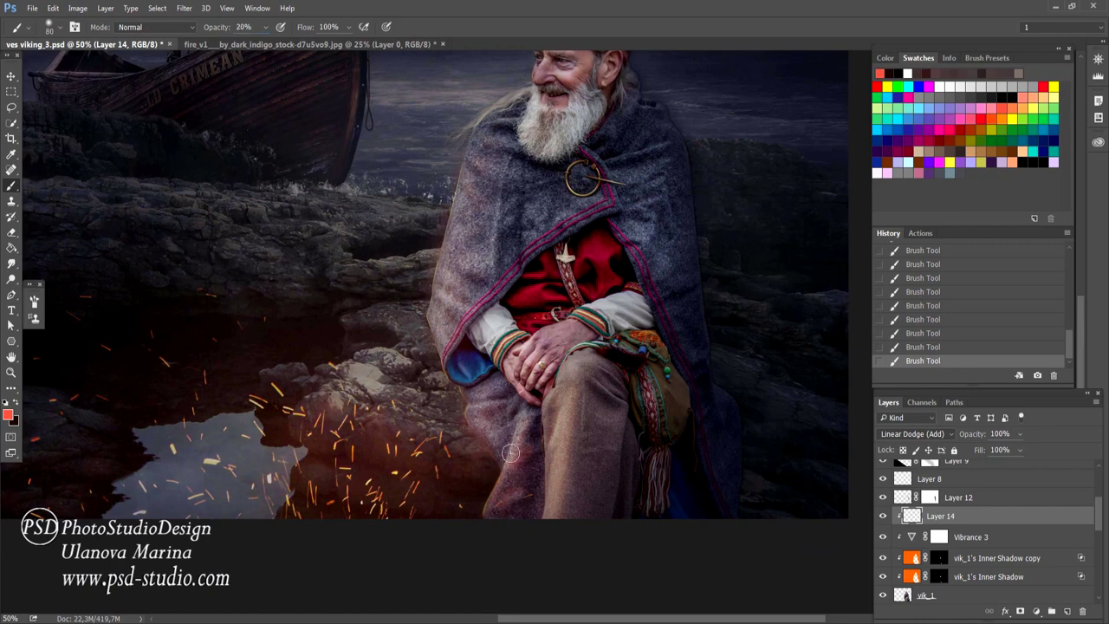
key("ctrl+m")
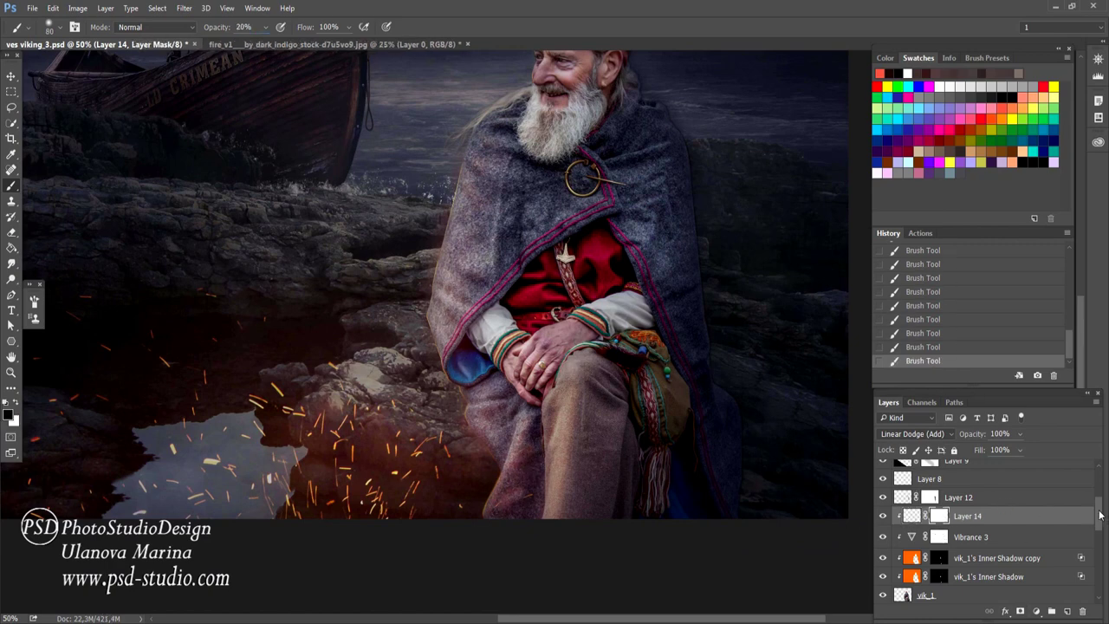
left_click(979, 483)
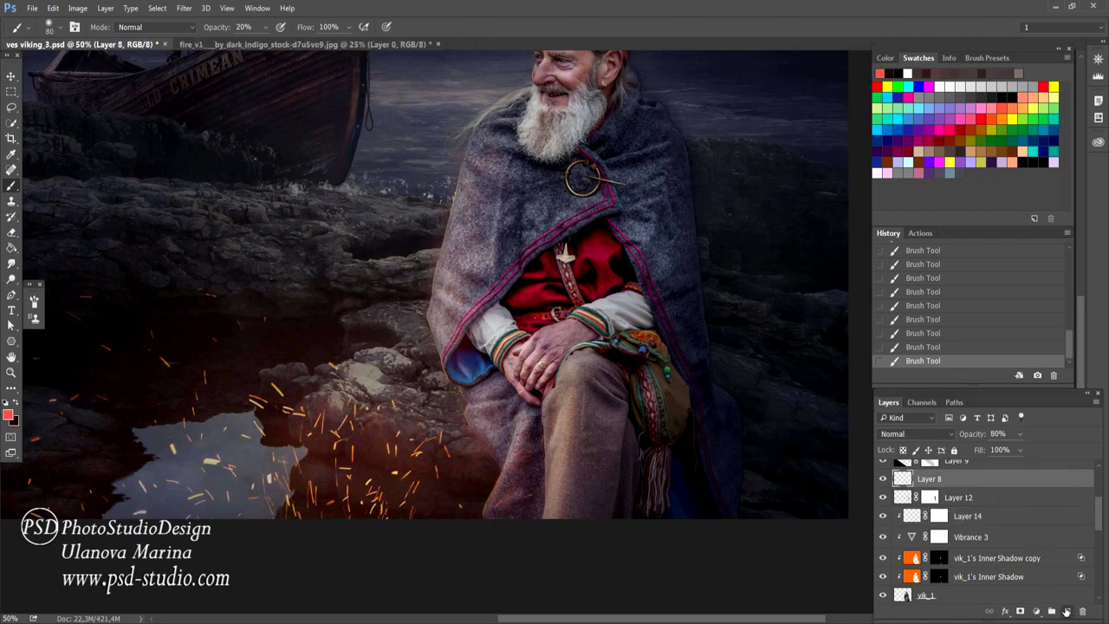
Step: Add Layer 15 in Linear Dodge (Add) mode and dab small spark dots on it
left_click(1067, 612)
left_click(916, 433)
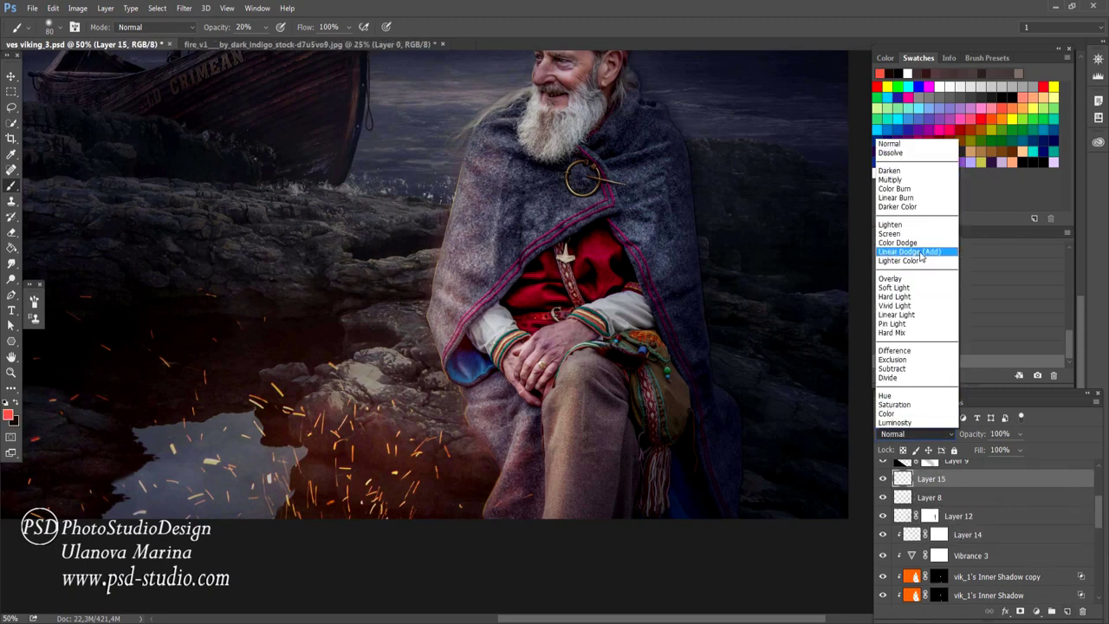
left_click(909, 251)
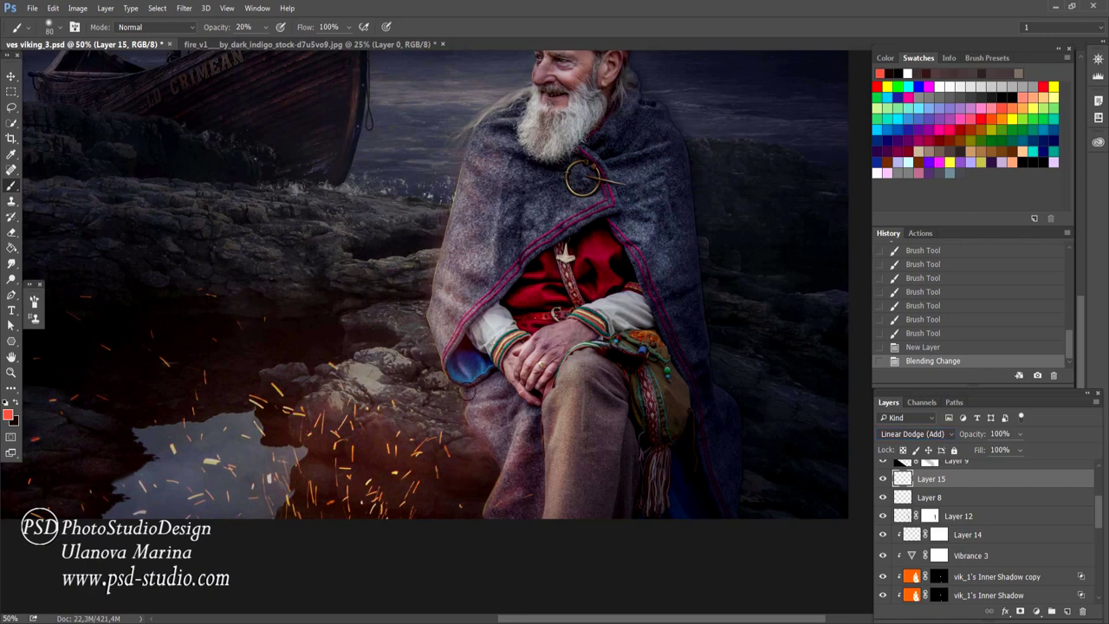
left_click(459, 450)
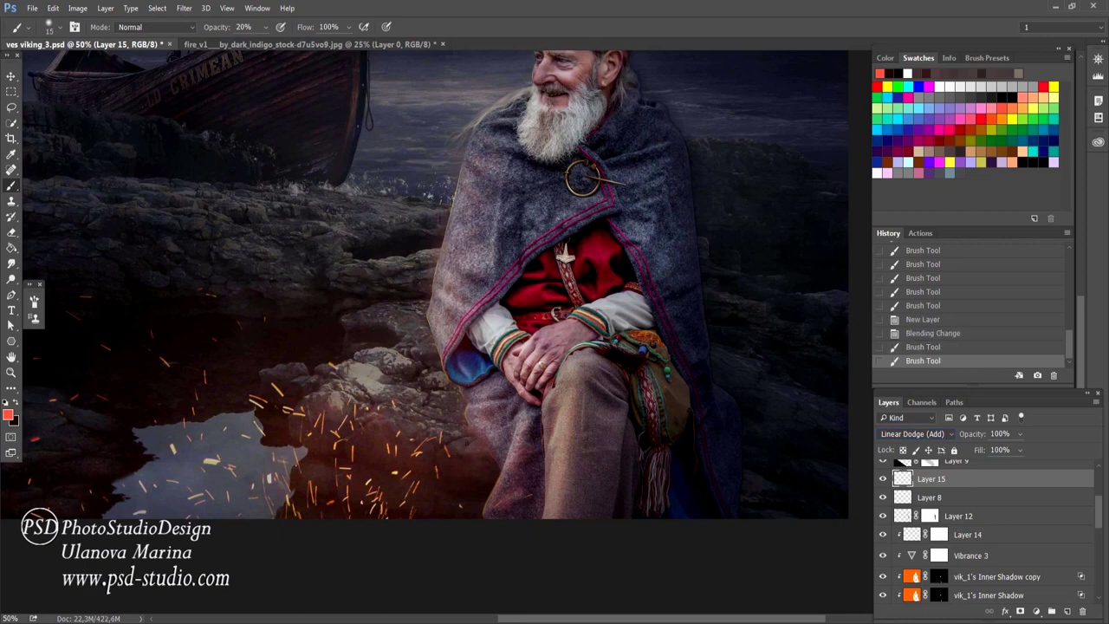
left_click(452, 442)
left_click(446, 468)
left_click(443, 476)
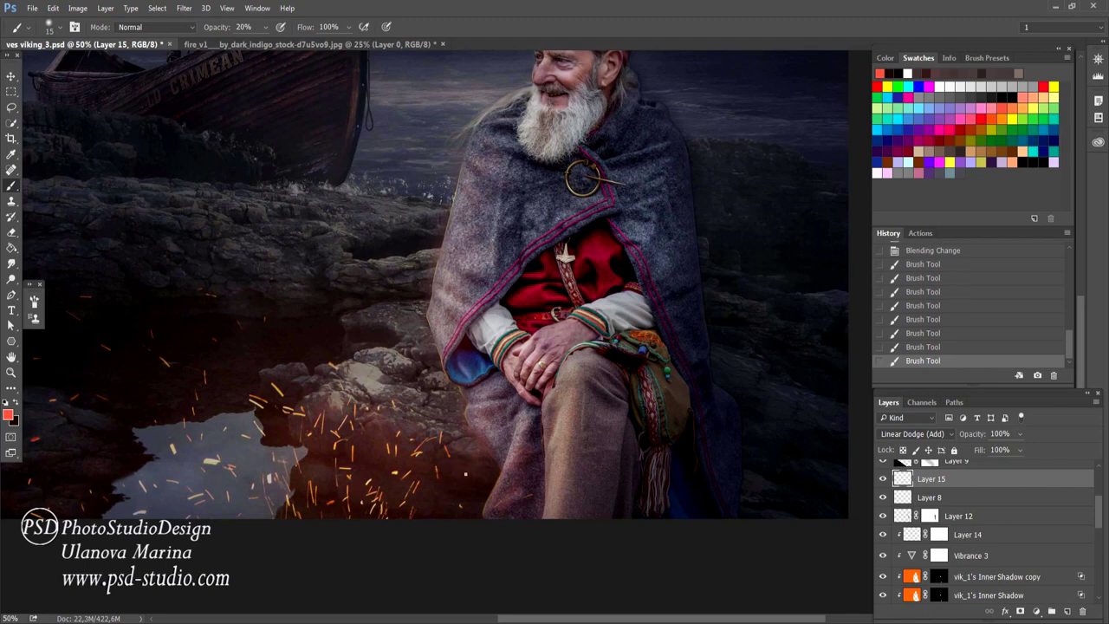
left_click(437, 501)
Step: Paint a soft red glow stroke on the cloak with a size 70 brush
key("bracketright")
key("bracketright")
left_click_drag(83, 479, 161, 517)
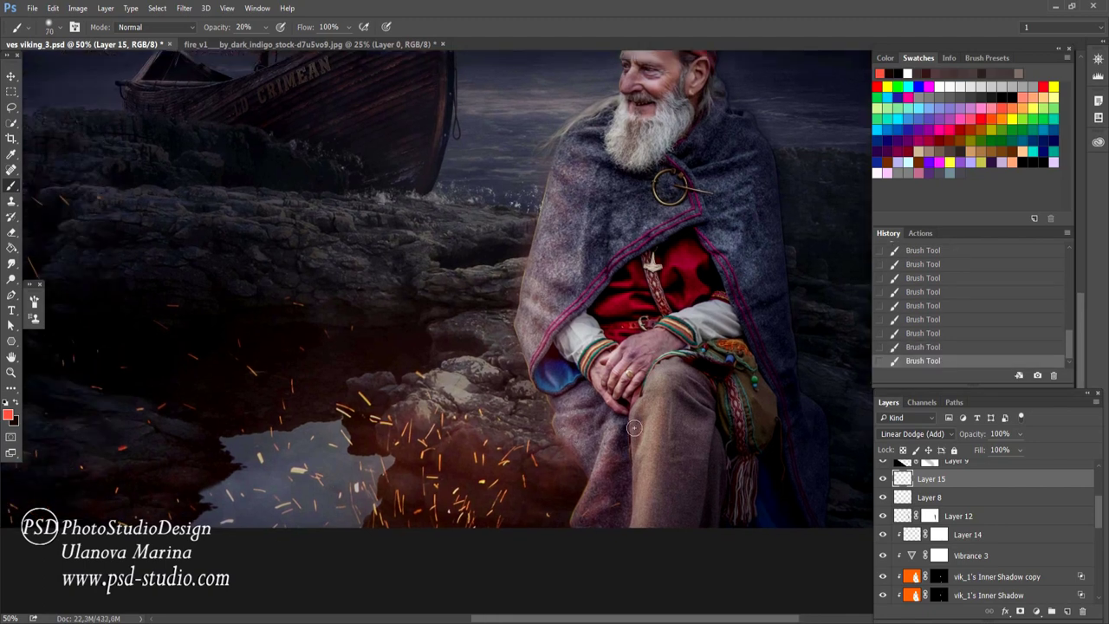
key("bracketright")
key("bracketright")
key("bracketright")
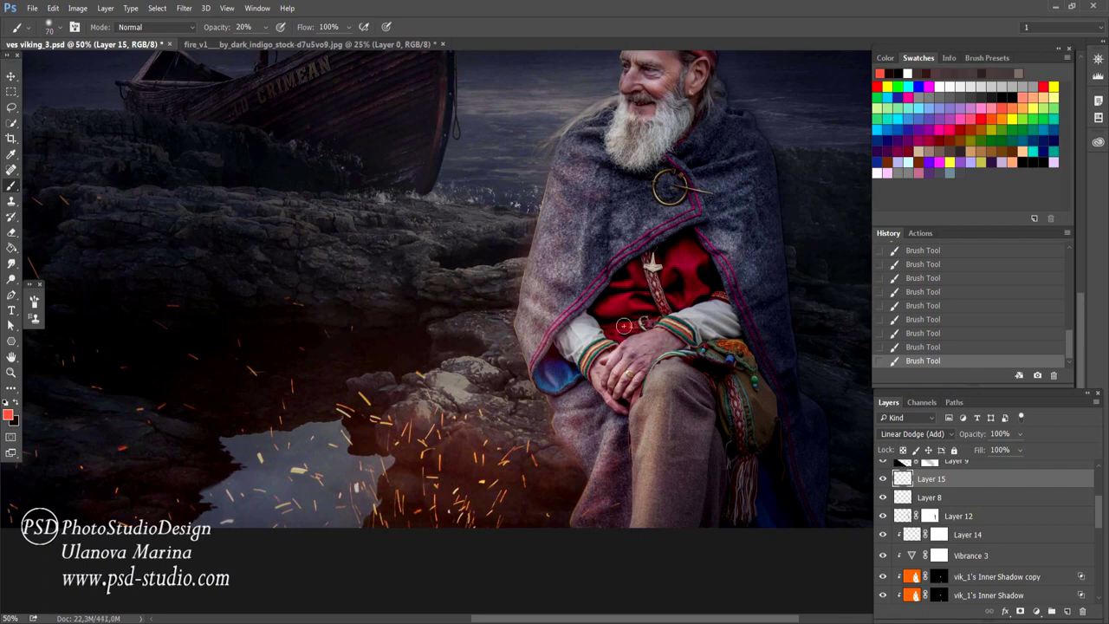
left_click_drag(602, 249, 572, 201)
Step: Erase part of the cloak glow with a soft low-opacity eraser
key("e")
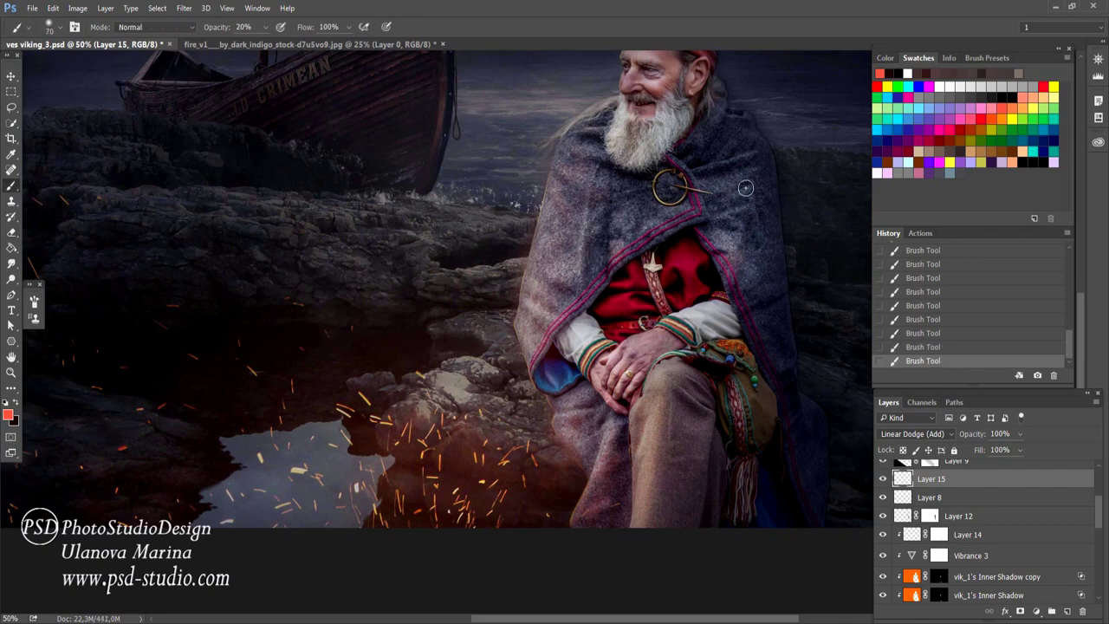
left_click_drag(732, 187, 719, 208)
left_click_drag(767, 374, 732, 264)
mouse_move(680, 491)
left_mouse_down()
mouse_move(673, 425)
mouse_move(606, 507)
left_mouse_up()
scroll(939, 509, "down", 1)
left_click(938, 506)
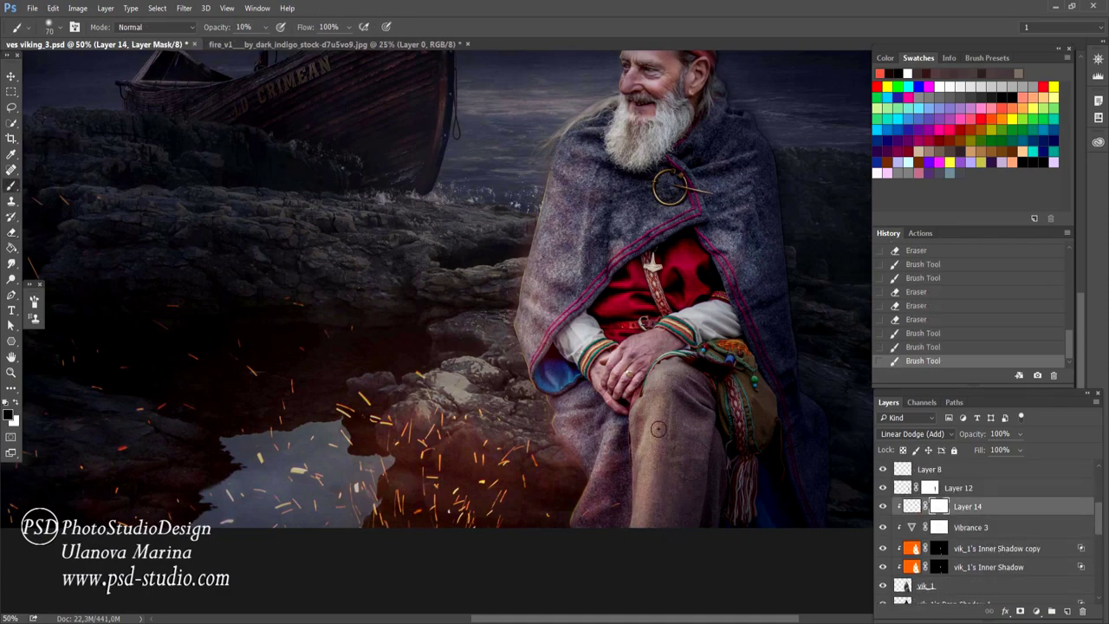
key("b")
key("ctrl+minus")
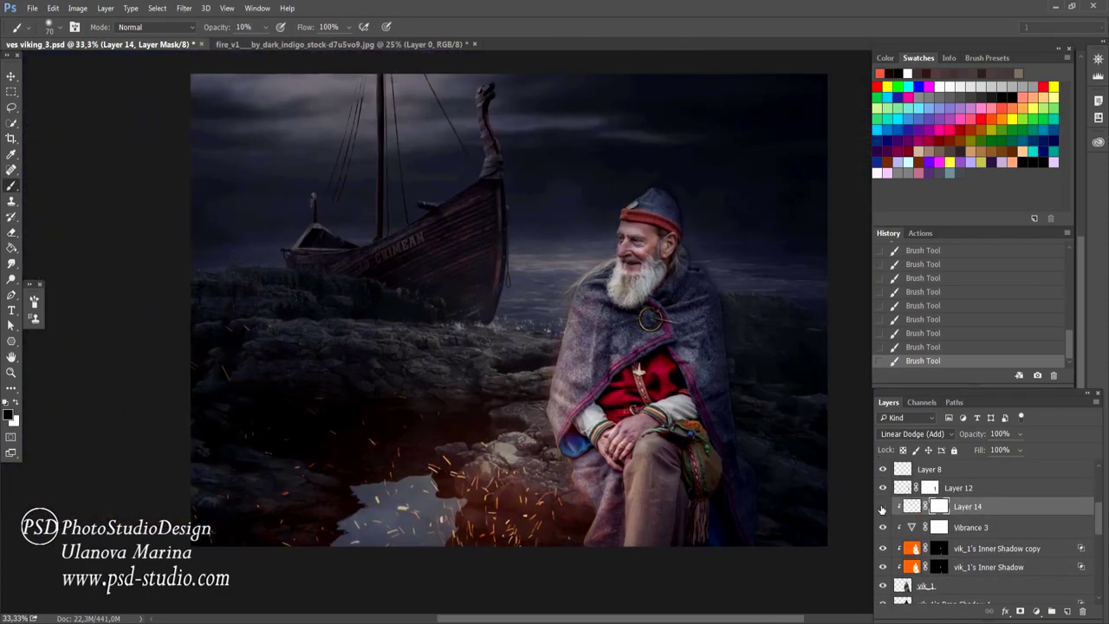
left_click(883, 508)
left_click(882, 508)
left_click(884, 507)
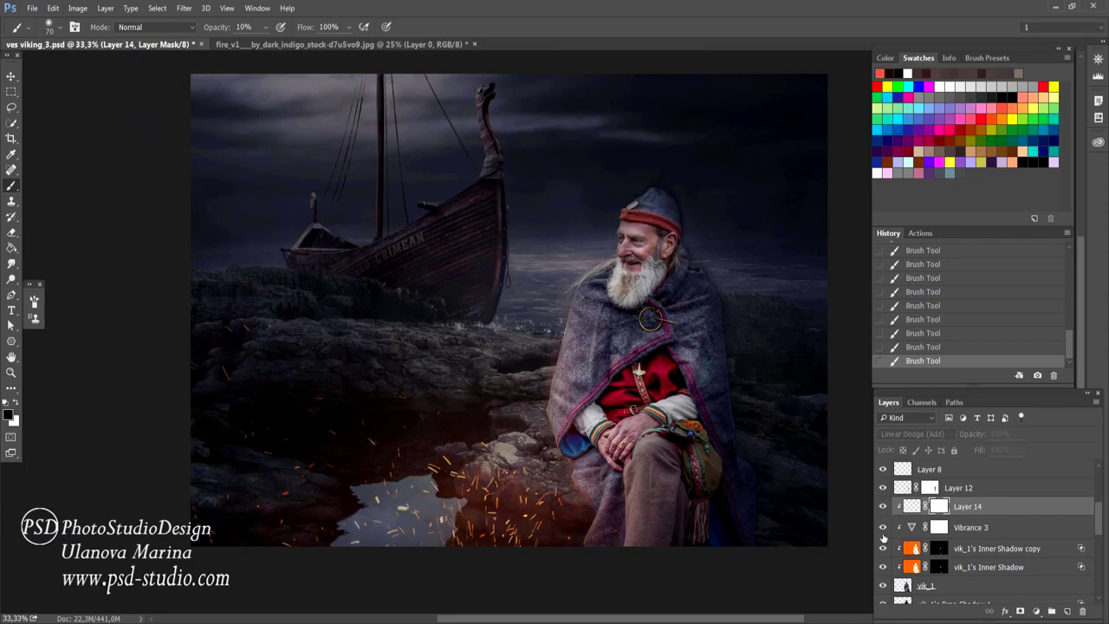
left_click(883, 508)
left_click(883, 508)
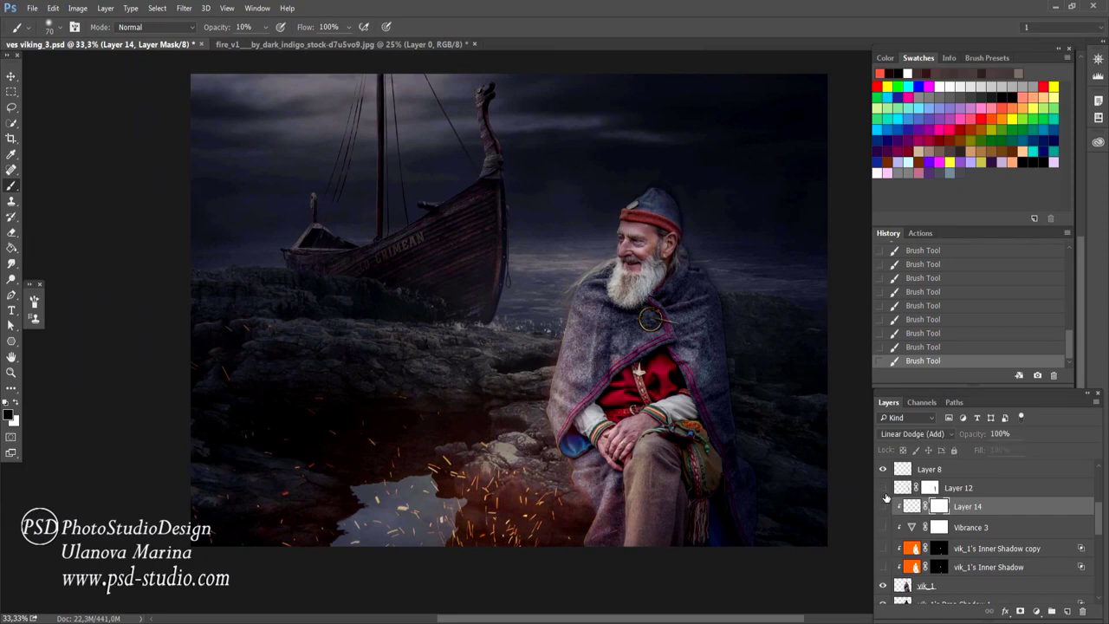
left_click(884, 564)
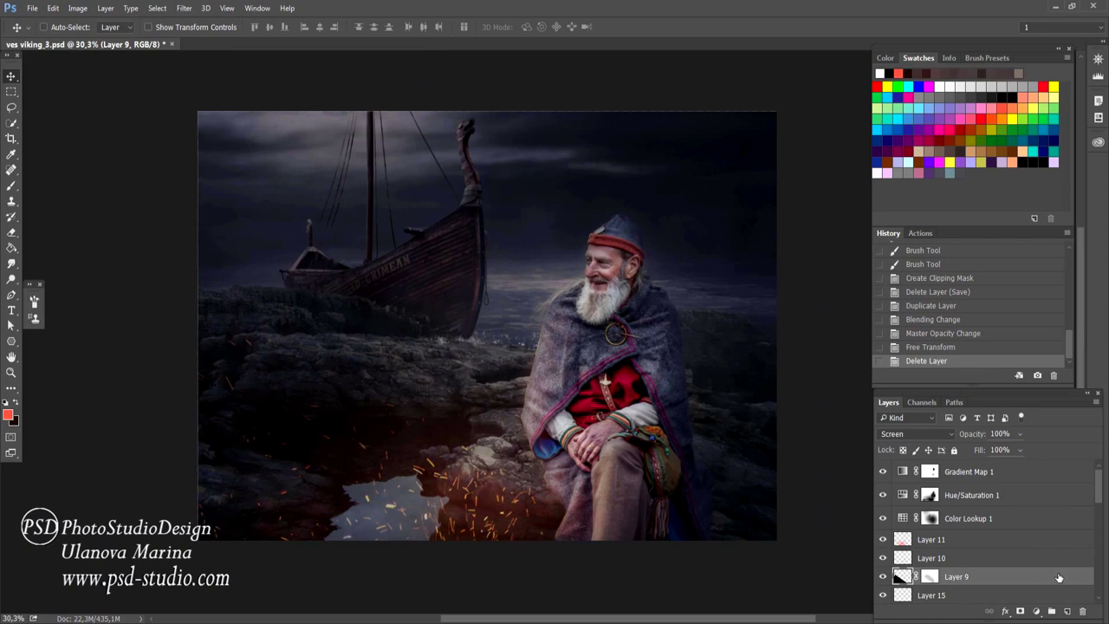
Step: Duplicate Layer 9 in Linear Dodge (Add), rotated about 20 degrees and scaled to about 84%
left_click_drag(1057, 576, 1066, 610)
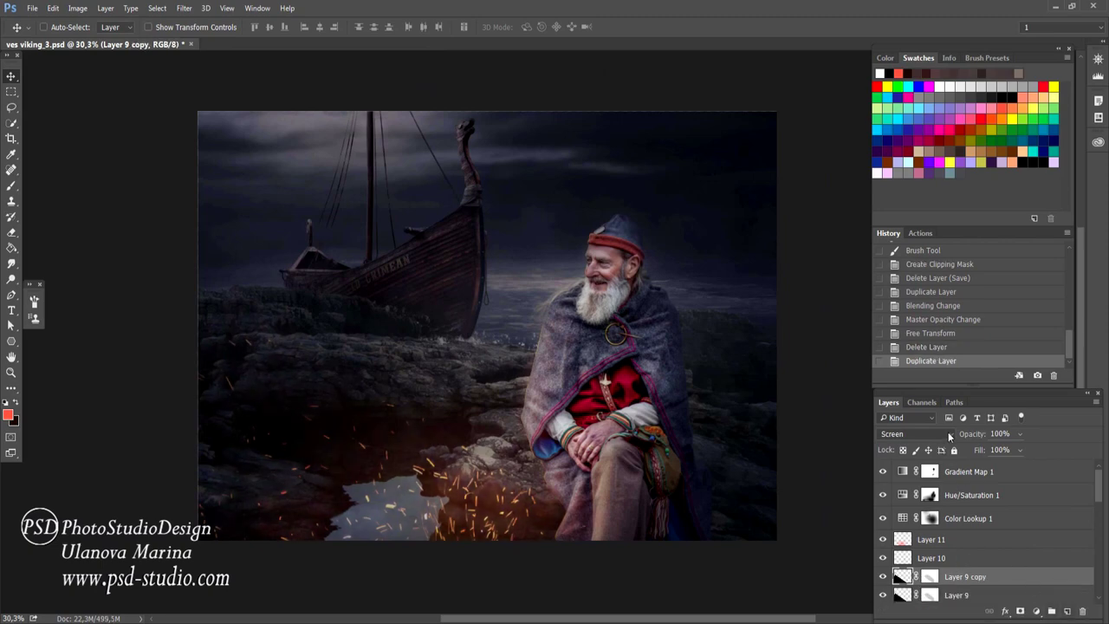
left_click(948, 434)
left_click(918, 249)
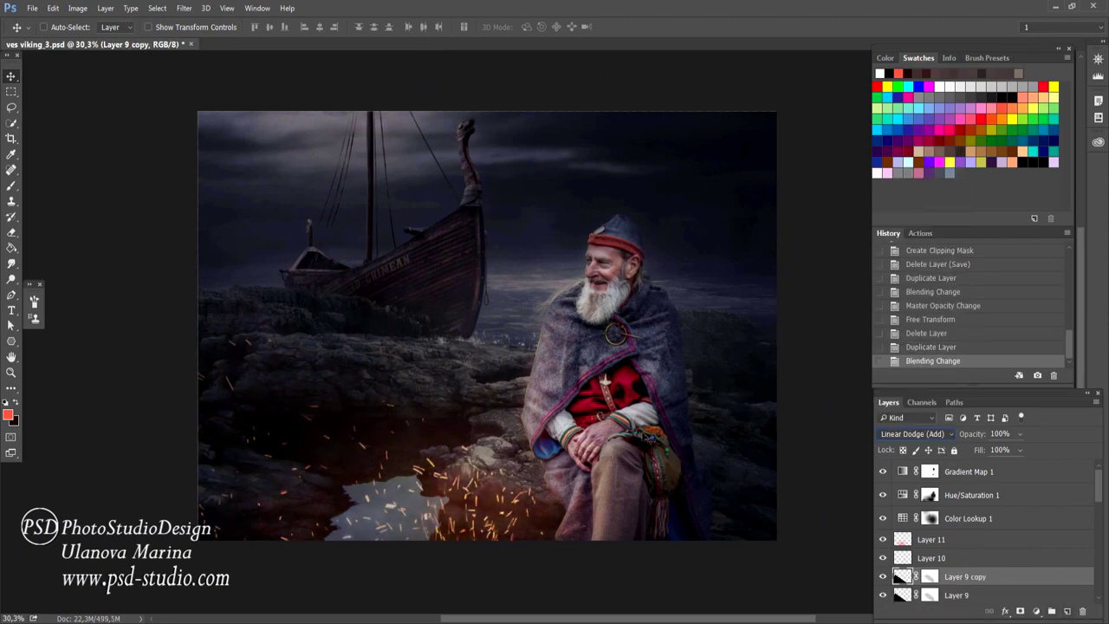
key("ctrl+t")
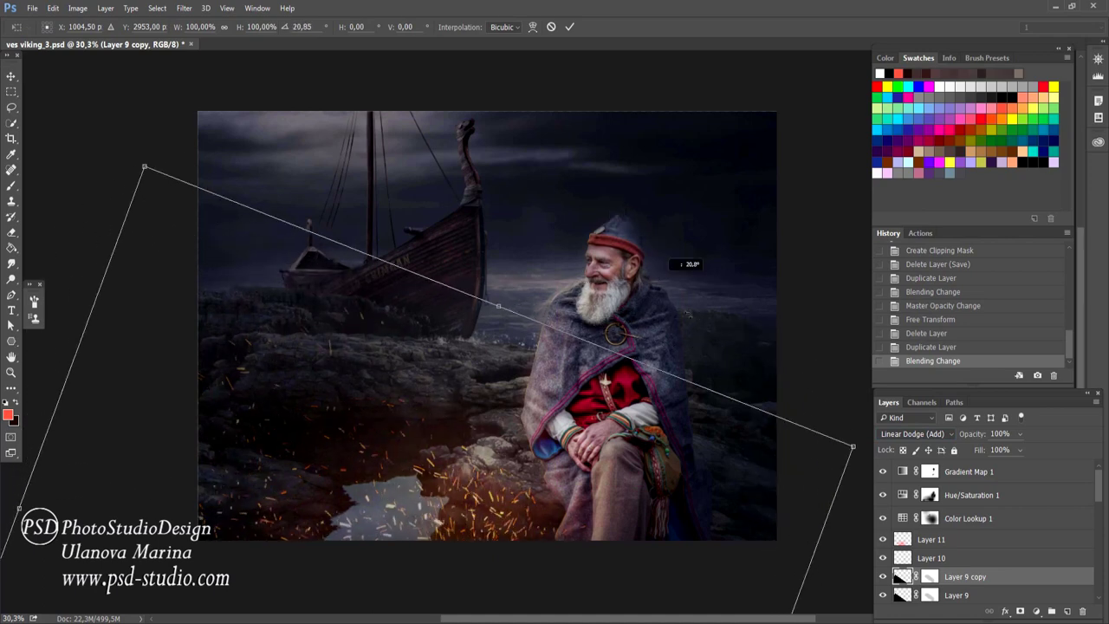
left_click_drag(526, 200, 472, 334)
left_click_drag(513, 449, 368, 449)
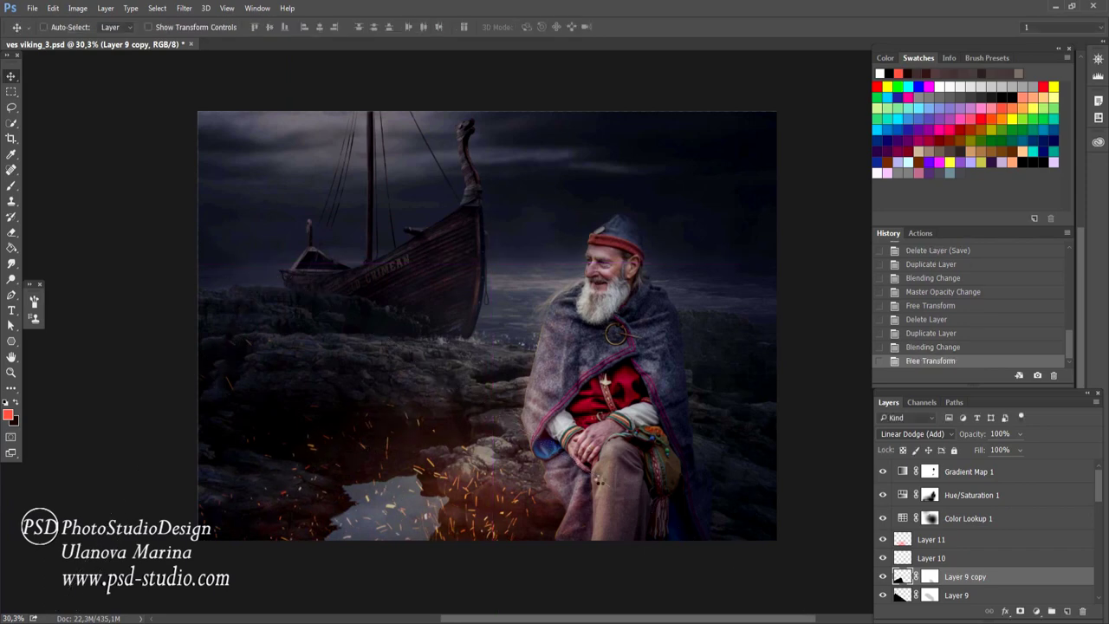
key("Return")
left_click(930, 576)
Step: Mask the copy's added light off the rocks and sparks with black paint
key("b")
key("x")
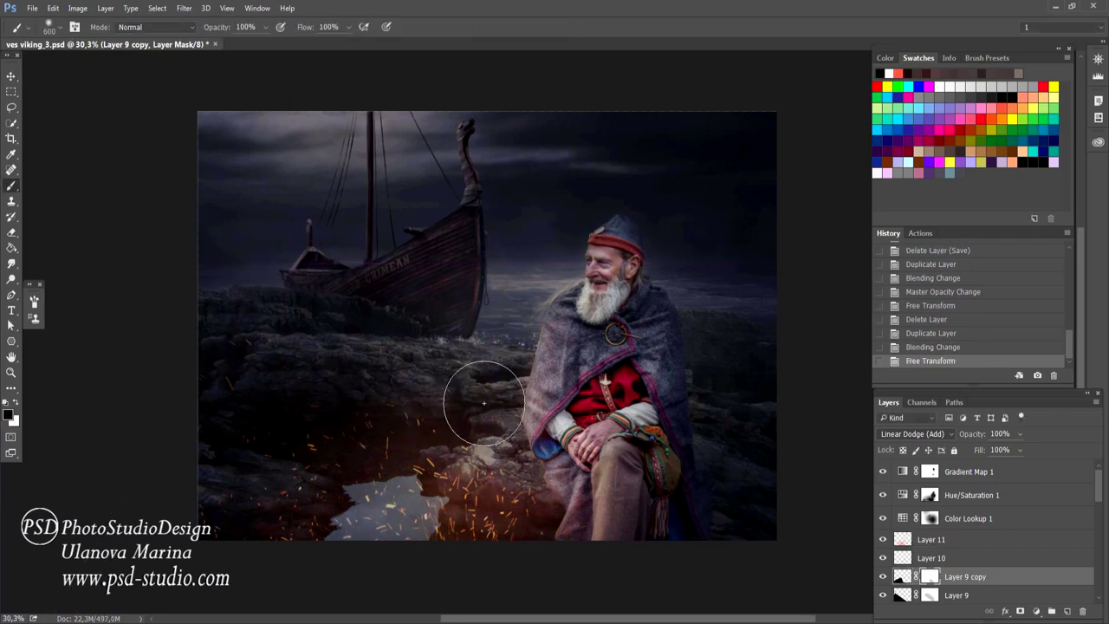
left_click_drag(435, 385, 498, 485)
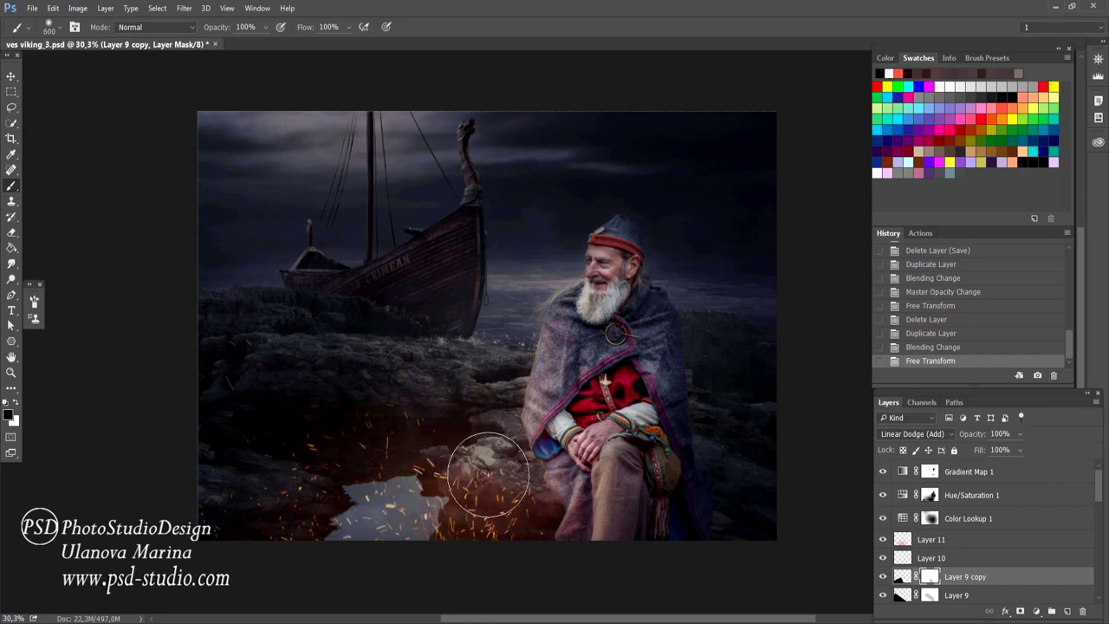
mouse_move(349, 387)
left_mouse_down()
mouse_move(291, 421)
mouse_move(433, 421)
mouse_move(499, 511)
mouse_move(668, 532)
left_mouse_up()
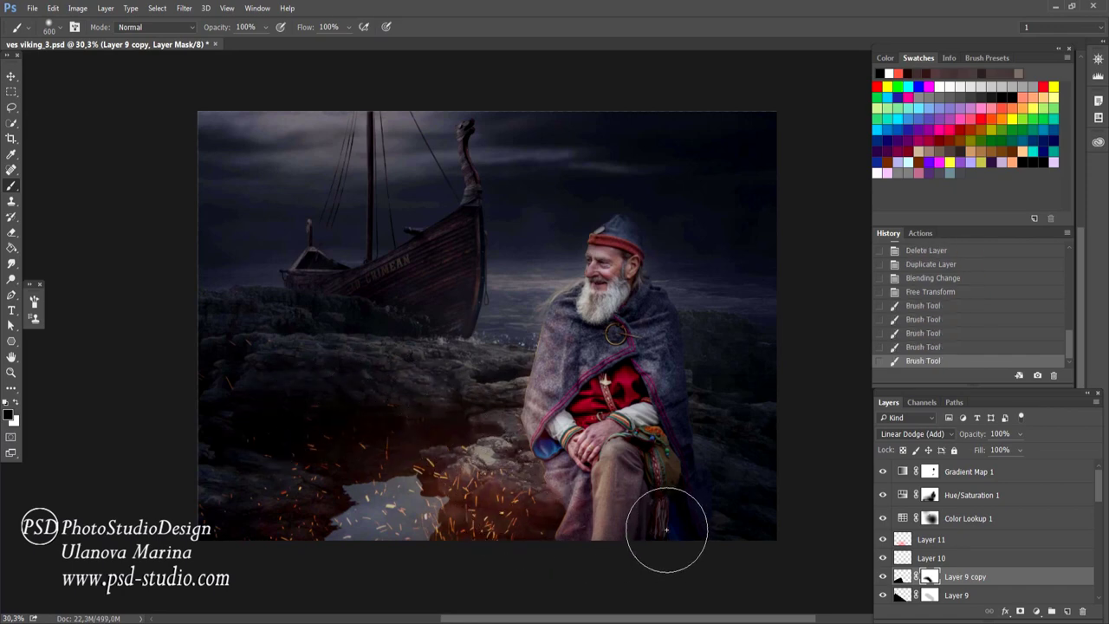
Step: Stamp the visible layers into Layer 16 and delete the volni group and unused layers
key("v")
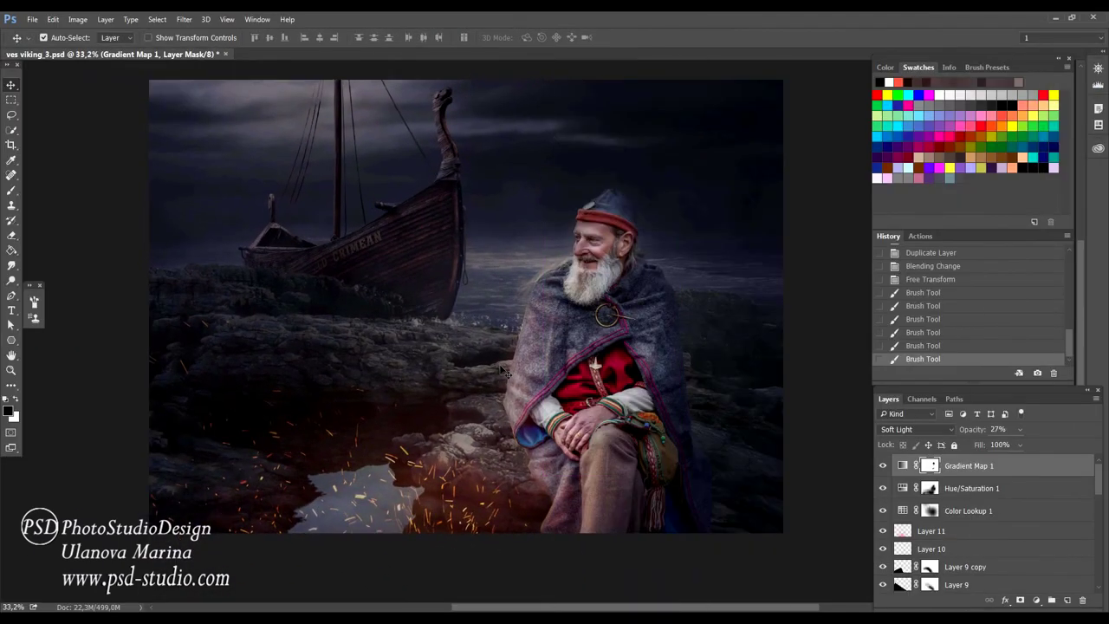
key("ctrl+shift+alt+e")
key("Delete")
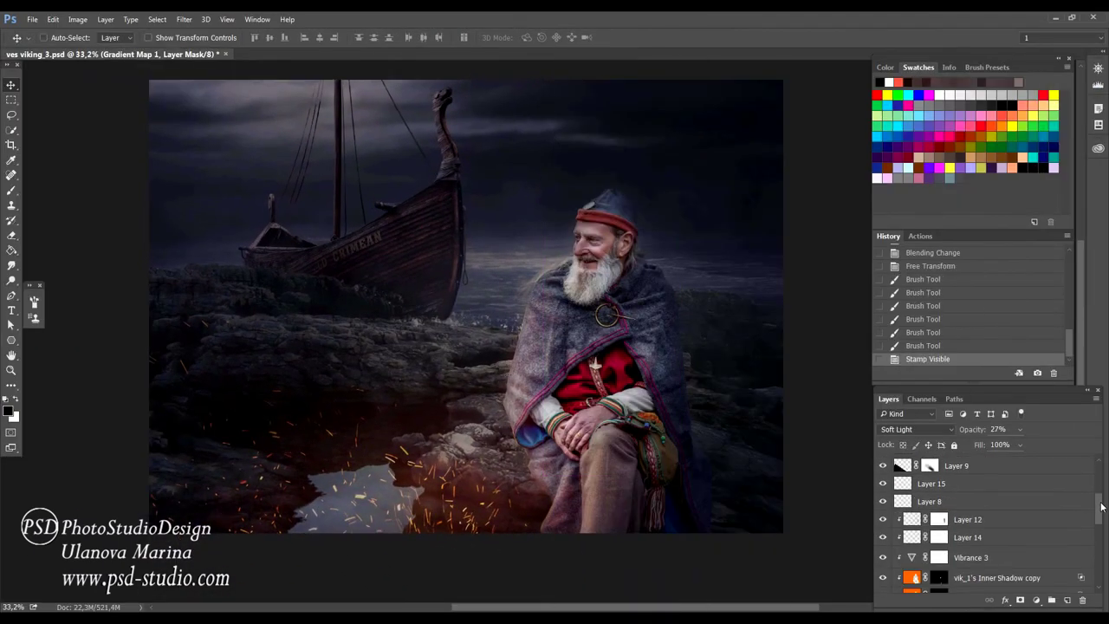
key("Delete")
left_click(942, 497)
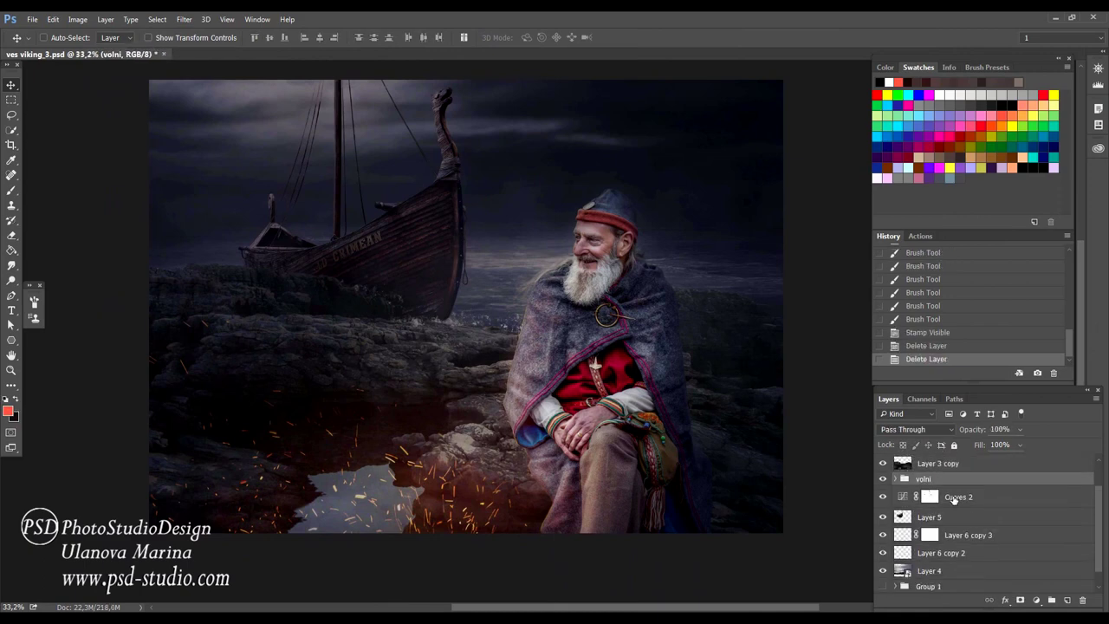
key("Delete")
key("Delete")
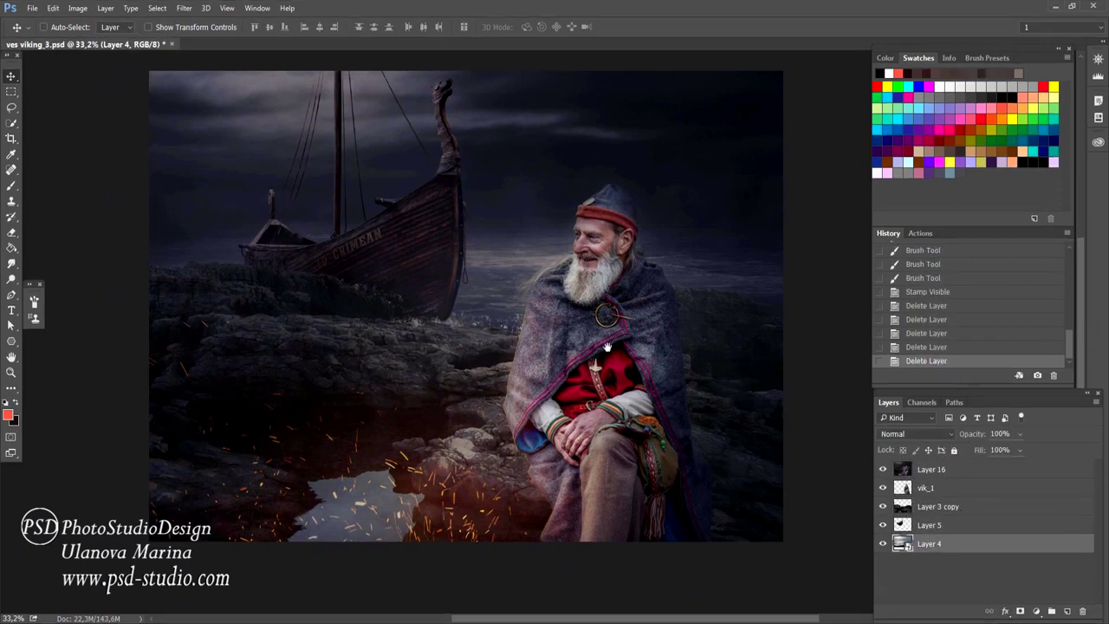
left_click(883, 469)
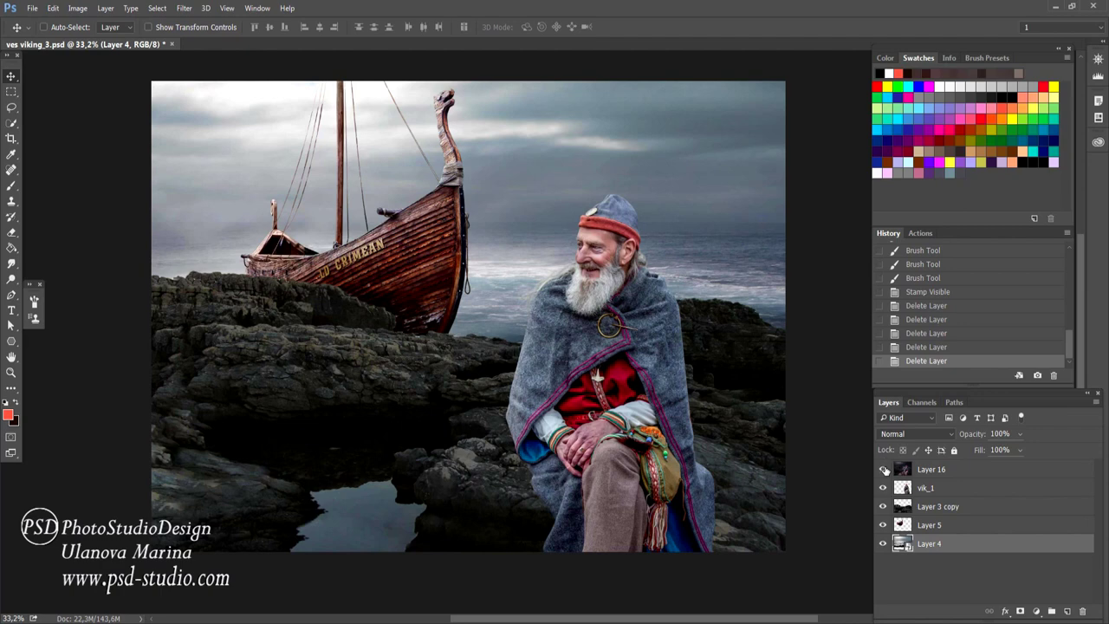
left_click(883, 469)
left_click(77, 8)
Step: Create a duplicate document containing only the merged layers
left_click(92, 168)
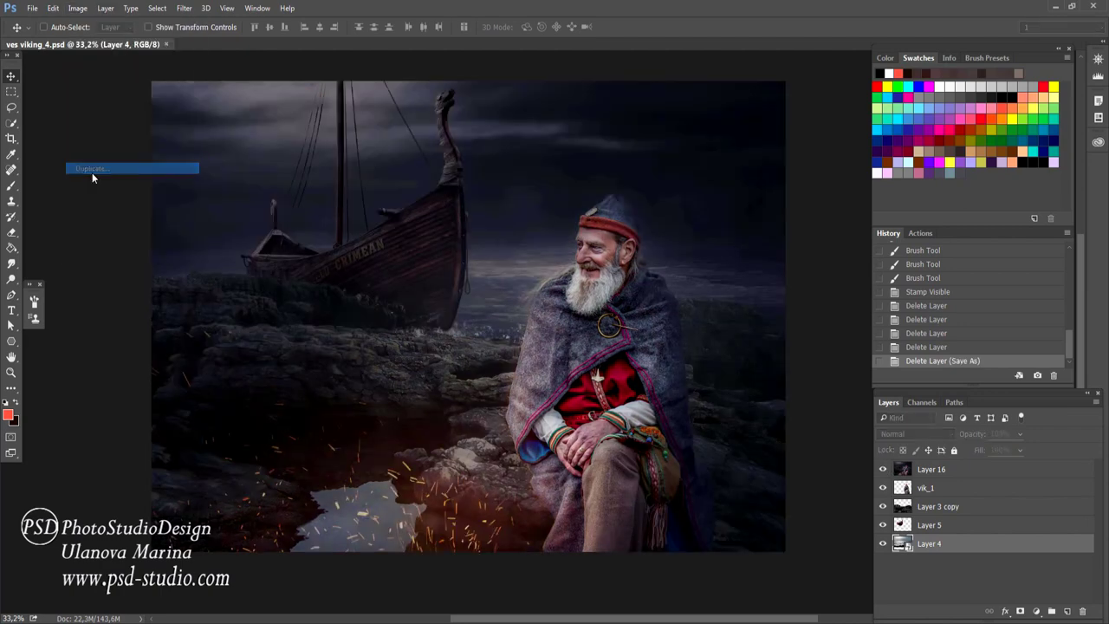
left_click(424, 239)
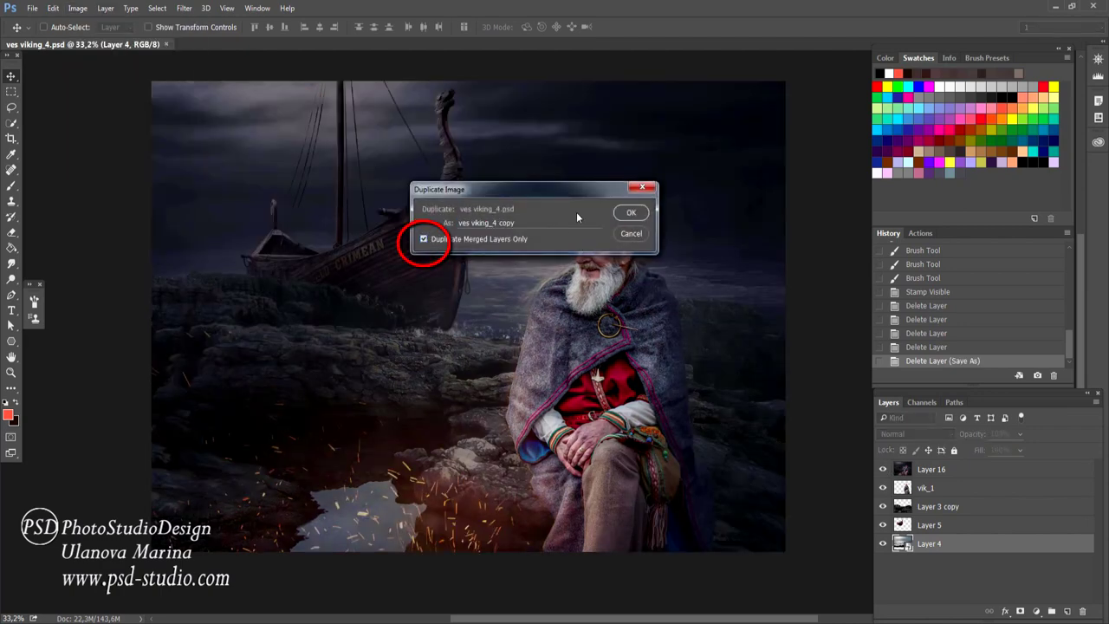
left_click(630, 212)
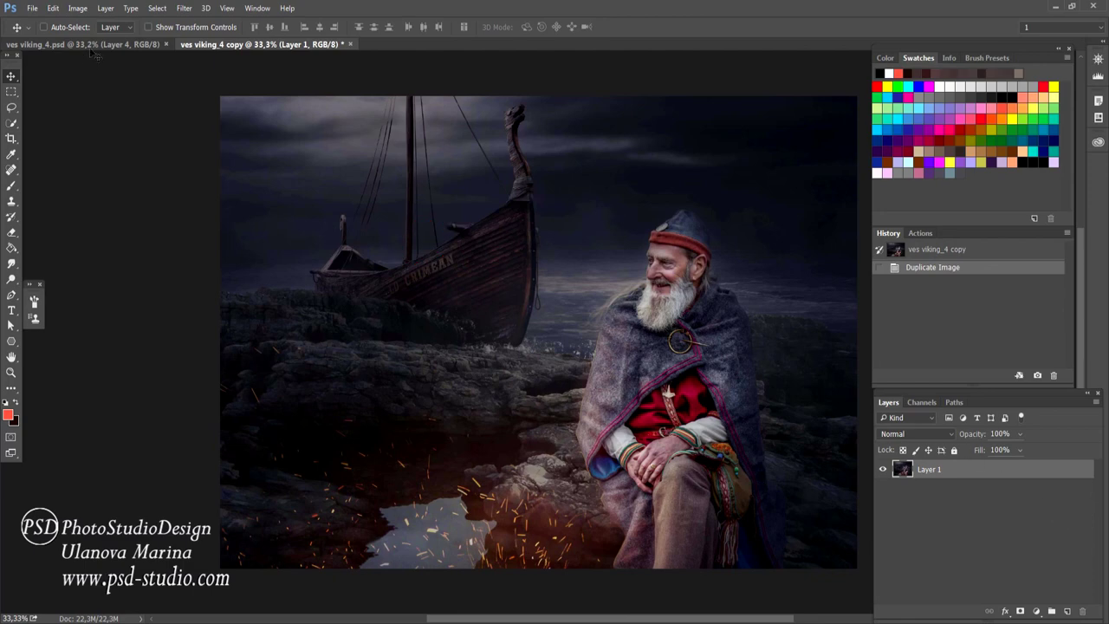
Step: Convert the ves viking_4 copy to Lab Color mode
left_click(77, 8)
mouse_move(87, 21)
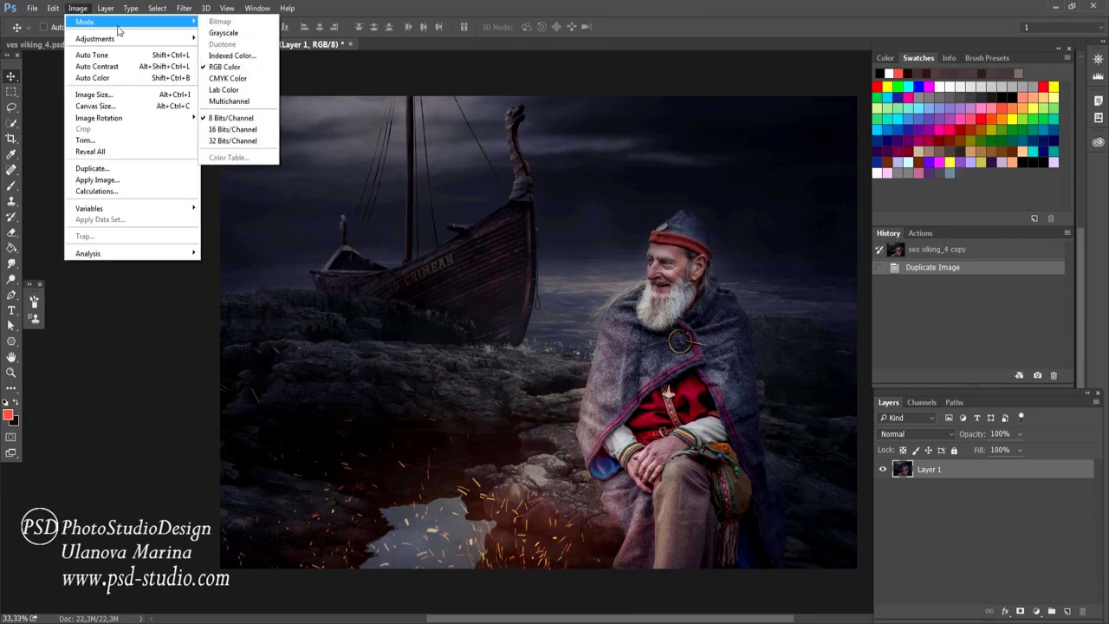
left_click(220, 90)
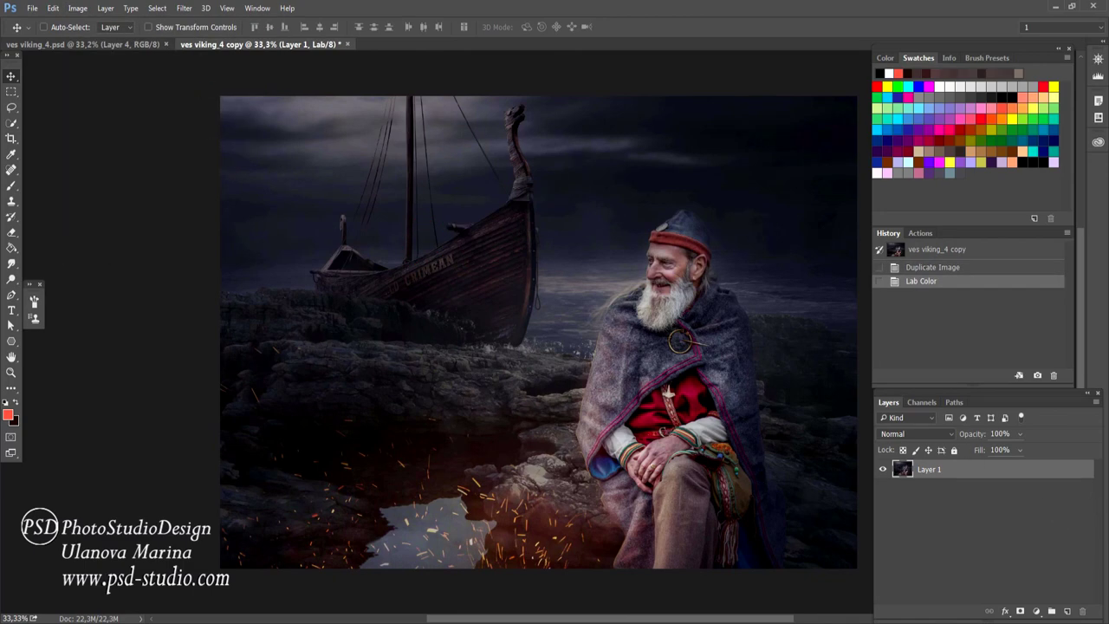
left_click(1038, 611)
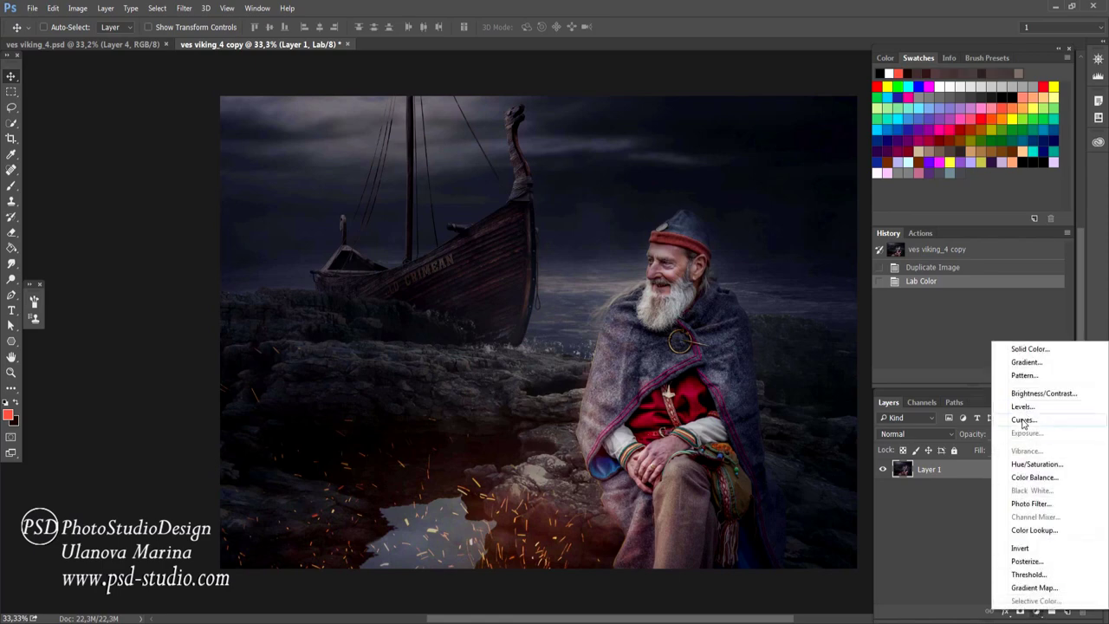
Step: Add Curves 1 brightening the white point, masked black and painted back onto the old man
left_click(1039, 421)
mouse_move(760, 111)
left_mouse_down()
mouse_move(357, 156)
mouse_move(302, 130)
left_mouse_up()
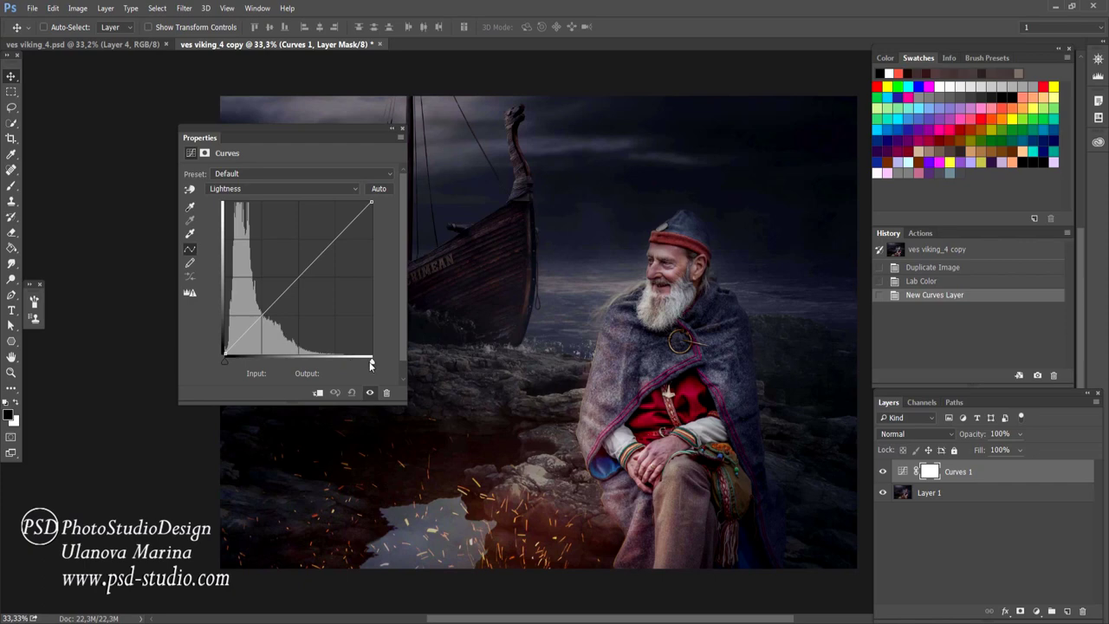
left_click_drag(371, 363, 358, 364)
left_click(402, 128)
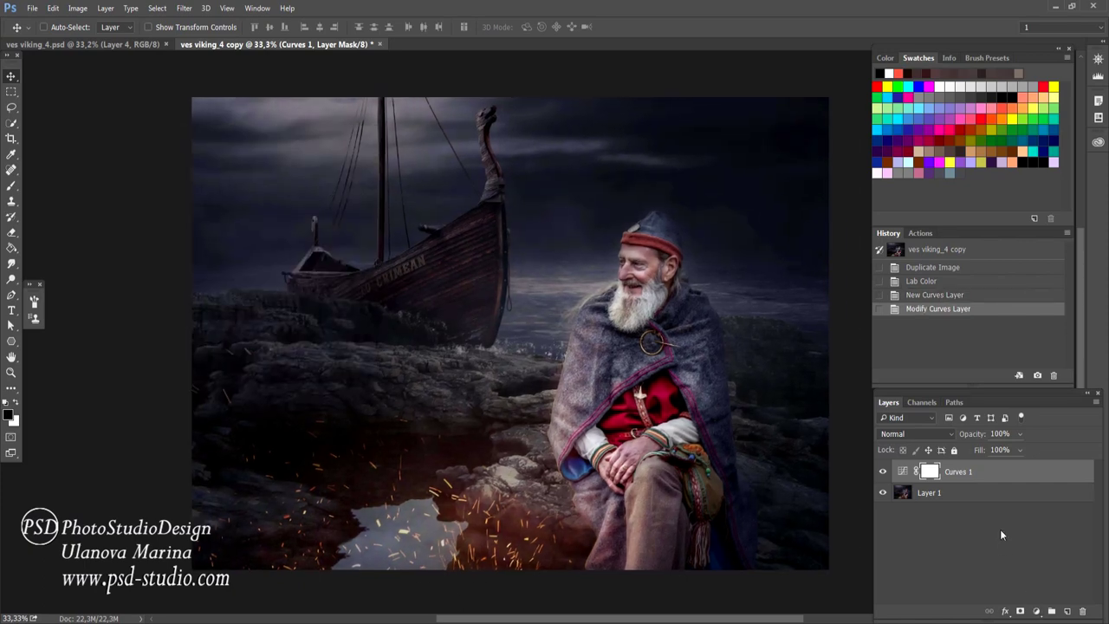
key("alt+BackSpace")
key("b")
key("x")
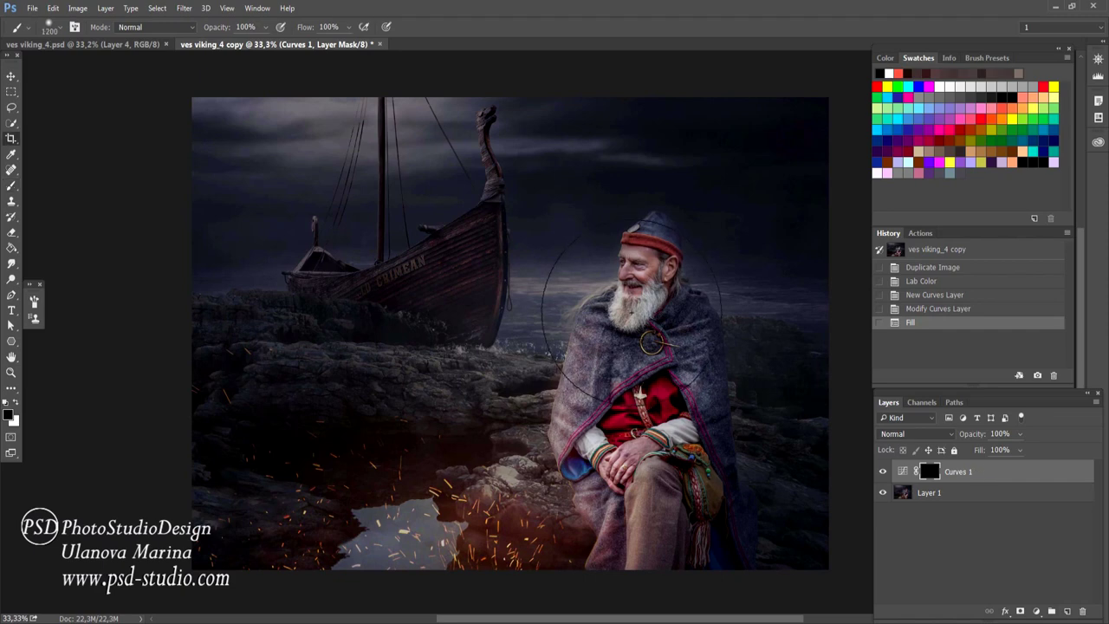
left_click(577, 342)
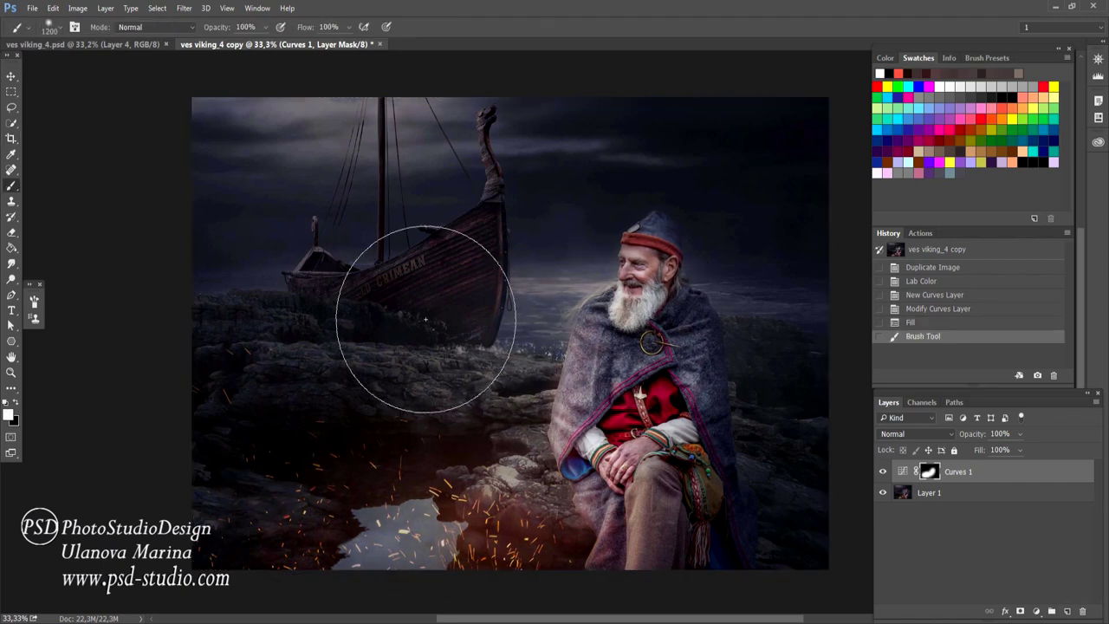
left_click(408, 359)
key("ctrl+z")
Step: Add Curves 2 pulling the a channel black and white points inward, then nudge the b white point
left_click(1036, 612)
left_click(1013, 419)
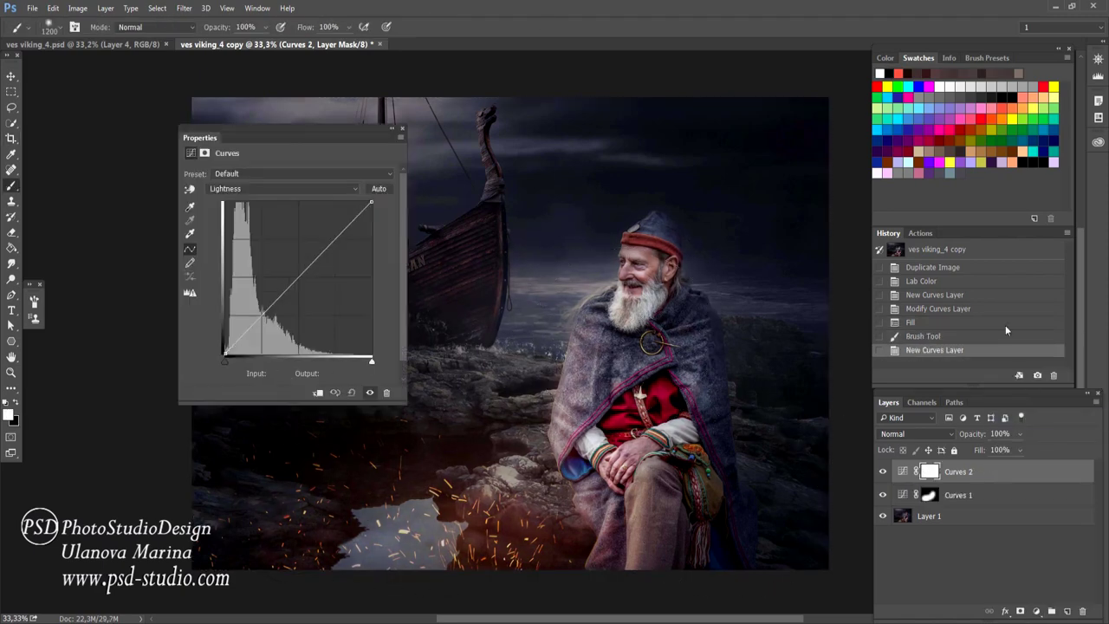
left_click(282, 188)
left_click(260, 203)
left_click_drag(224, 359, 228, 359)
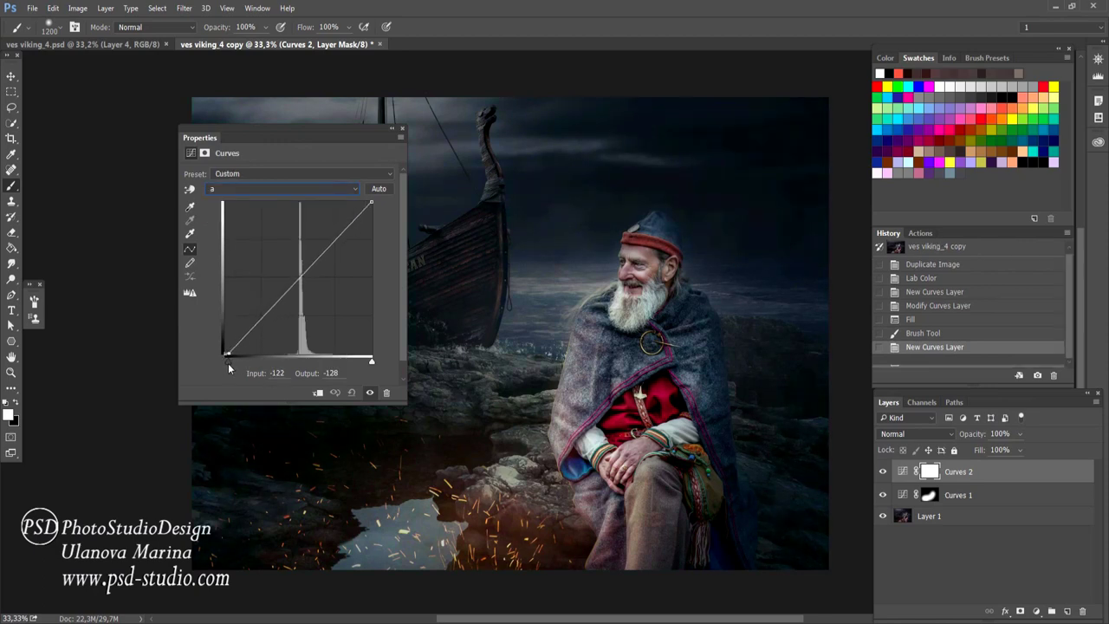
left_click_drag(370, 359, 368, 359)
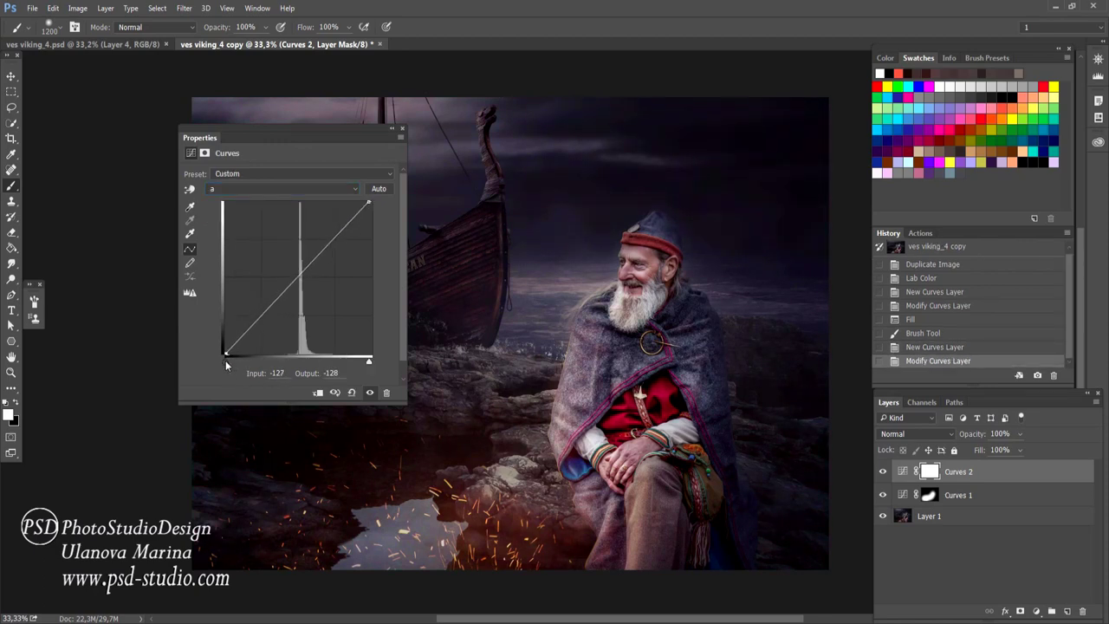
left_click_drag(226, 359, 227, 358)
left_click(282, 188)
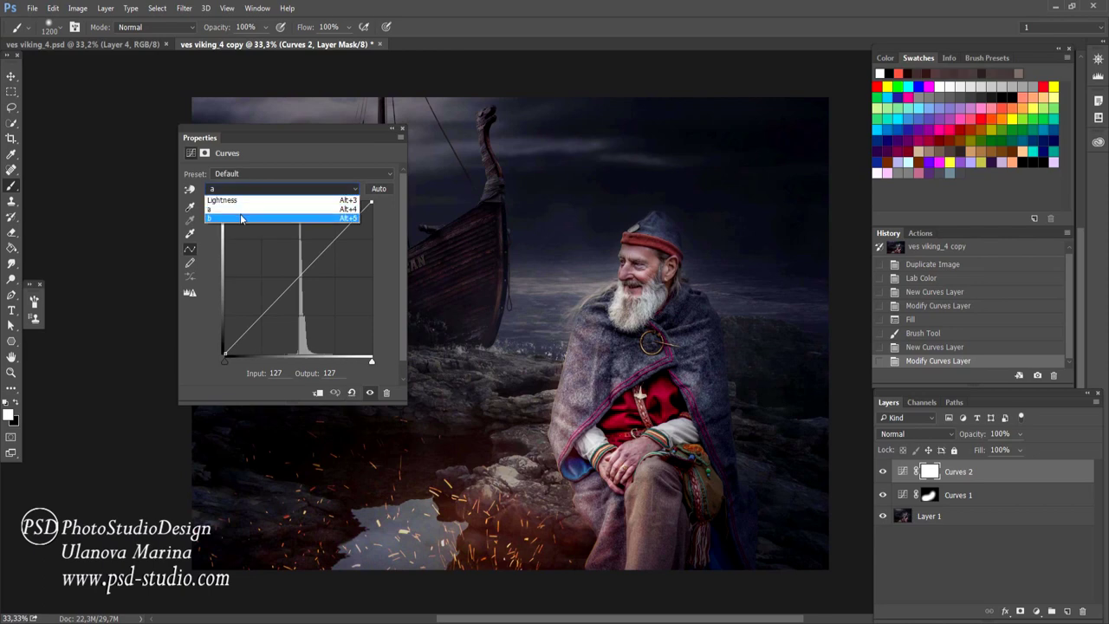
left_click(260, 217)
left_click_drag(371, 359, 367, 358)
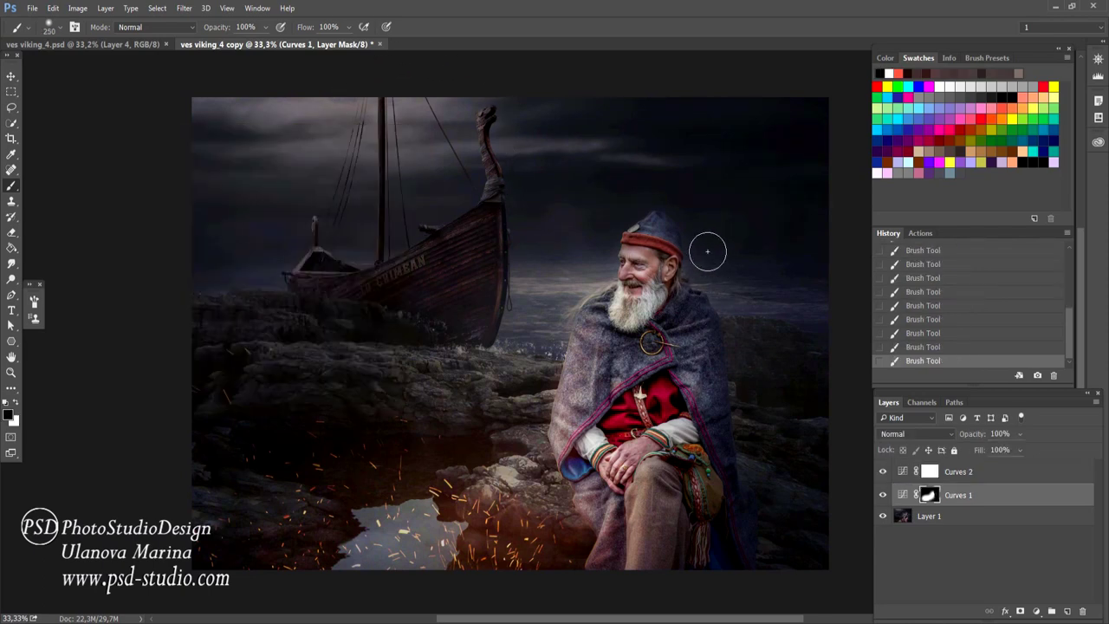
Step: Copy the whole graded canvas and paste it above Layer 16 in ves viking_4.psd as Layer 17
left_click(951, 479)
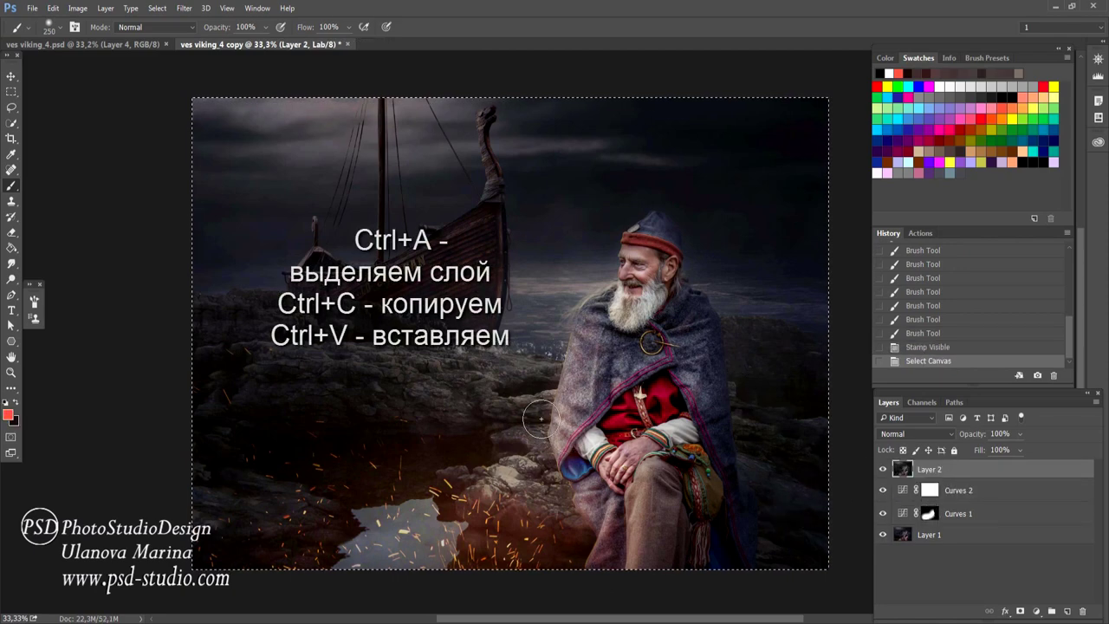
key("ctrl+a")
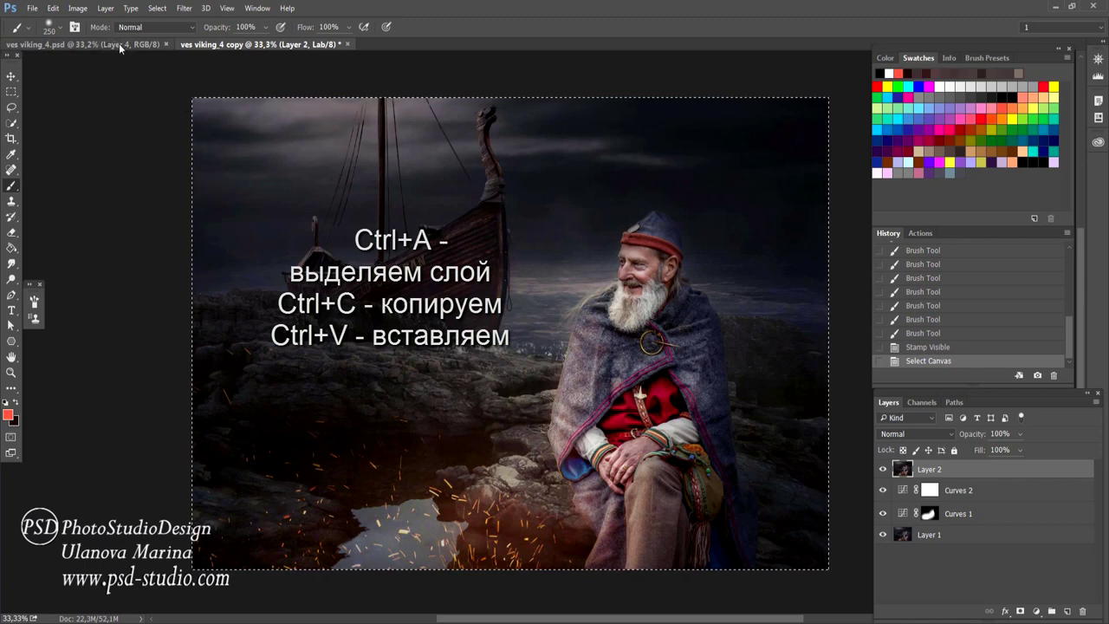
left_click(120, 44)
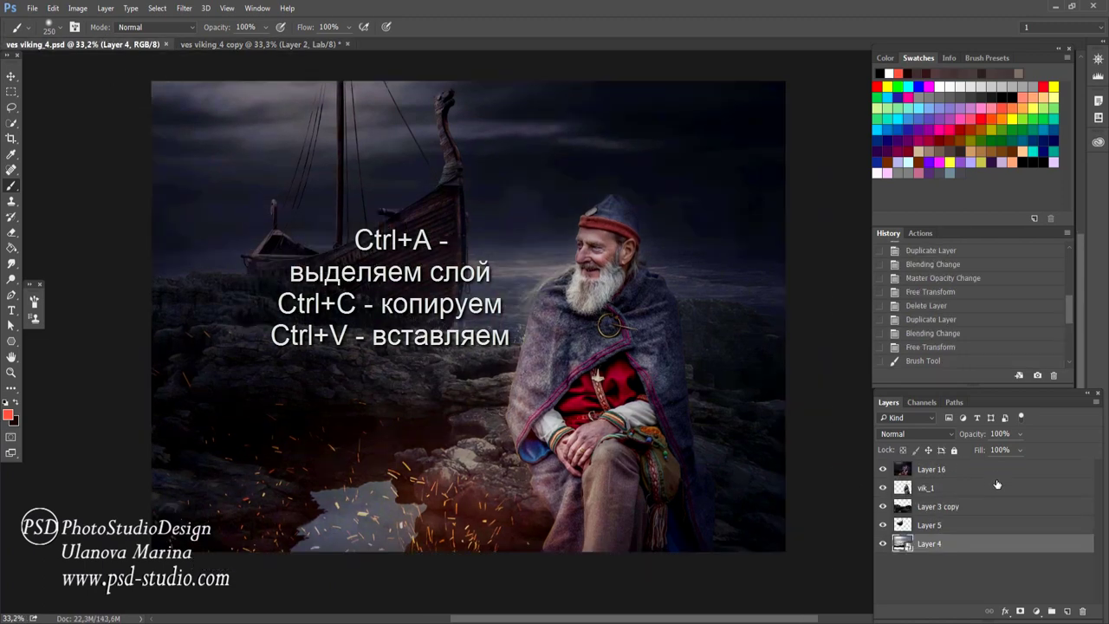
left_click(996, 471)
key("ctrl+v")
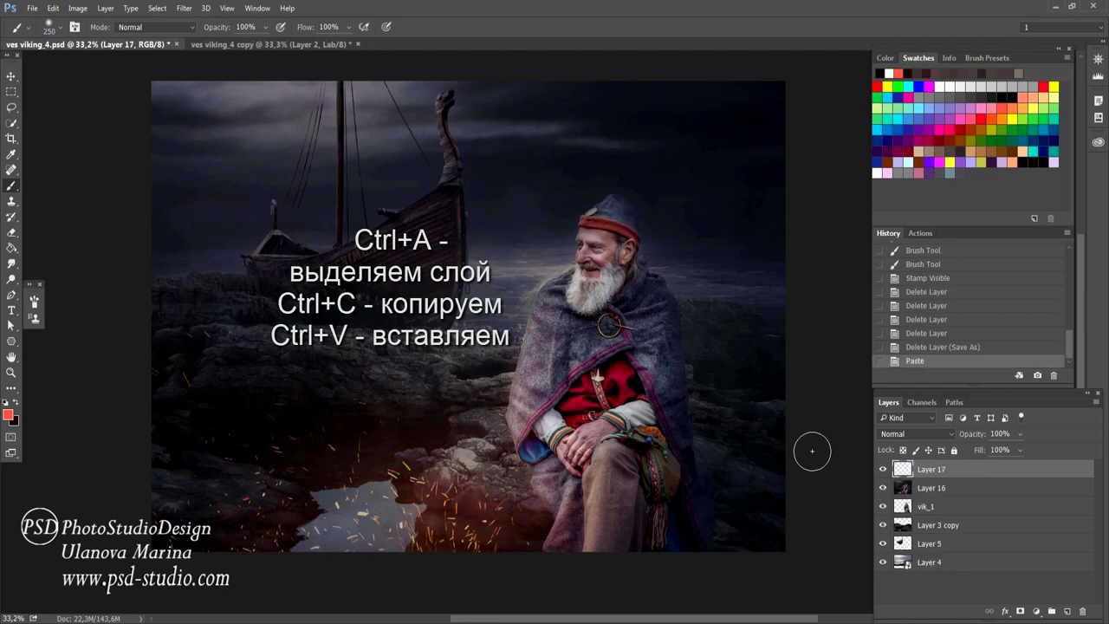
key("v")
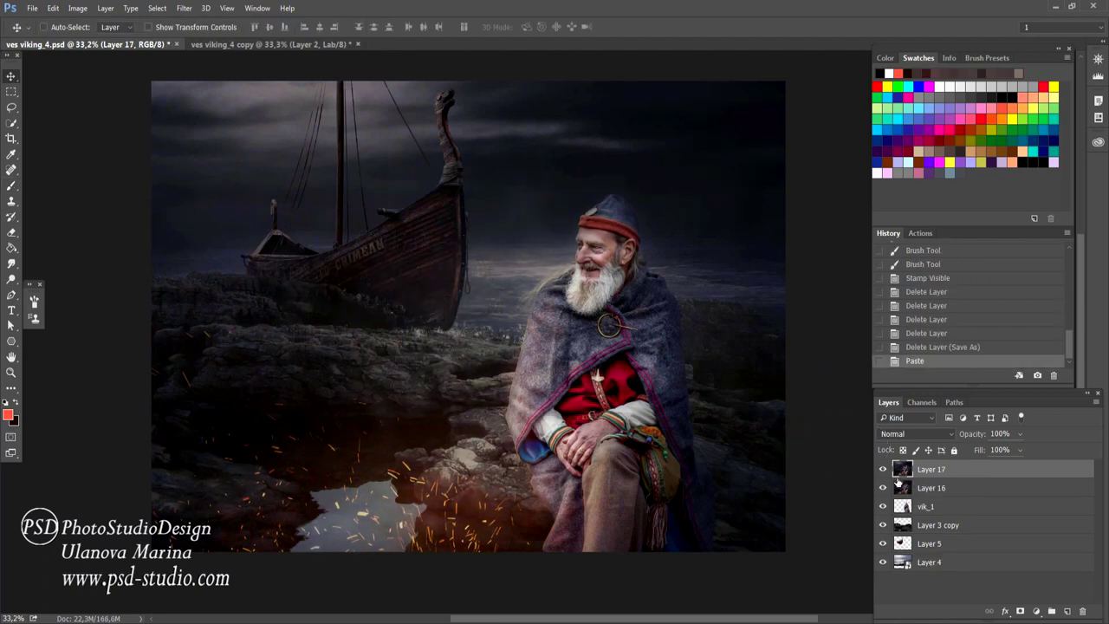
left_click(883, 468)
Step: Set Layer 17 to 98% opacity, close the graded copy, and make a merged-only duplicate
key("9")
key("8")
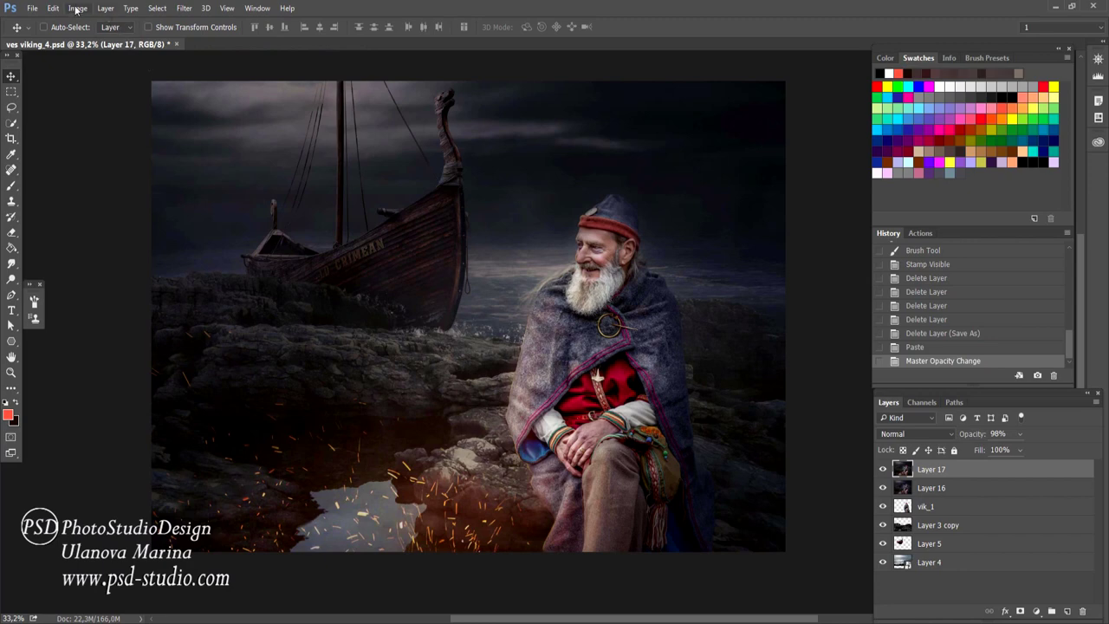
left_click(77, 8)
left_click(106, 170)
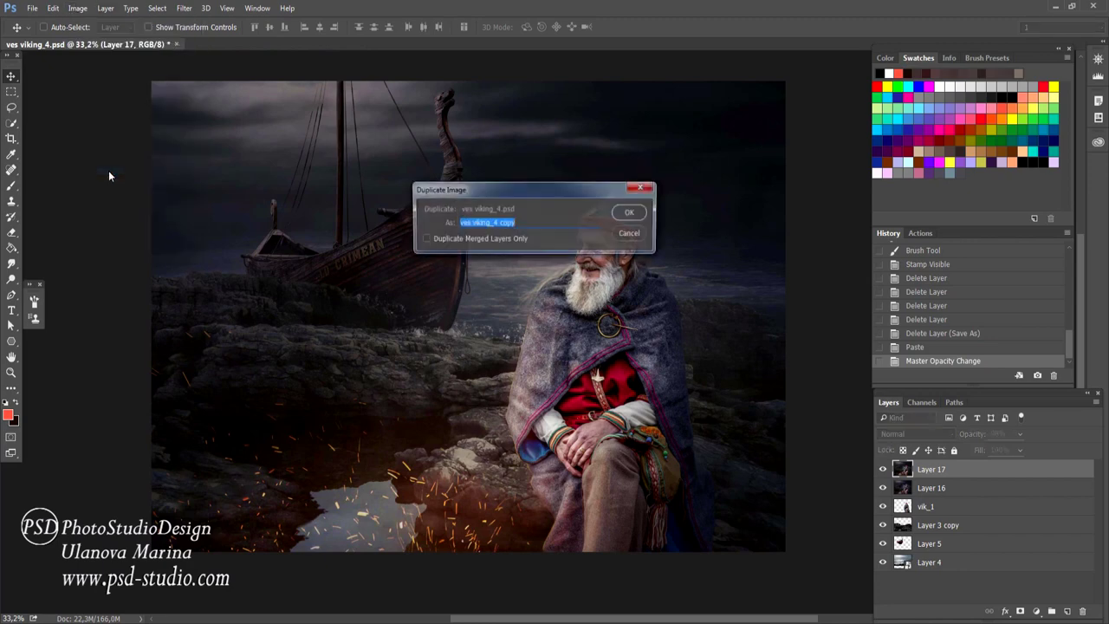
left_click(431, 240)
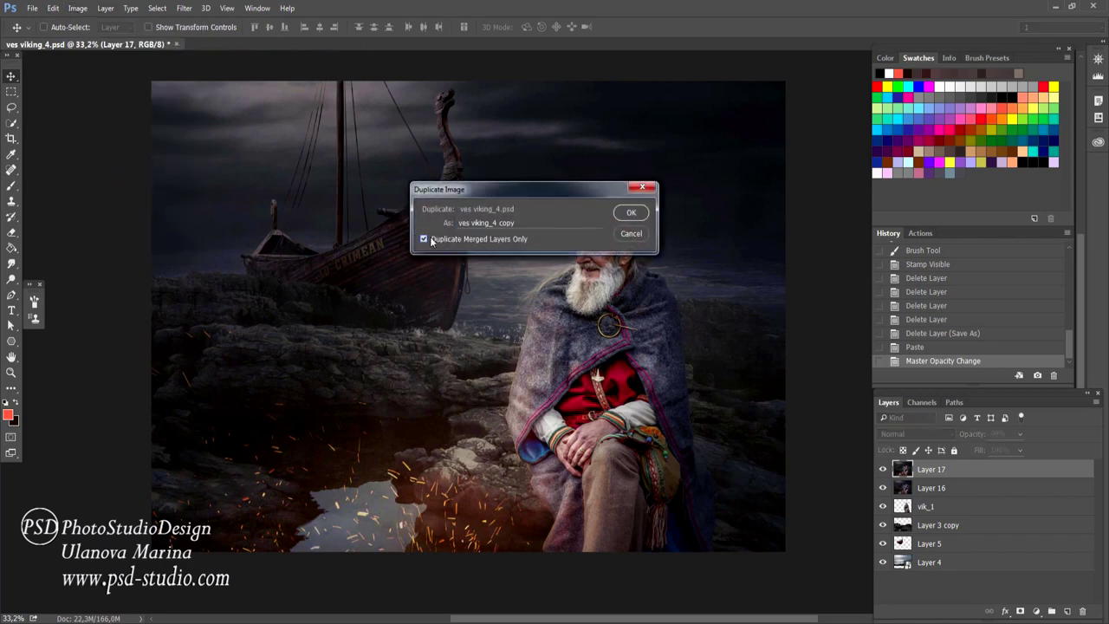
left_click(630, 213)
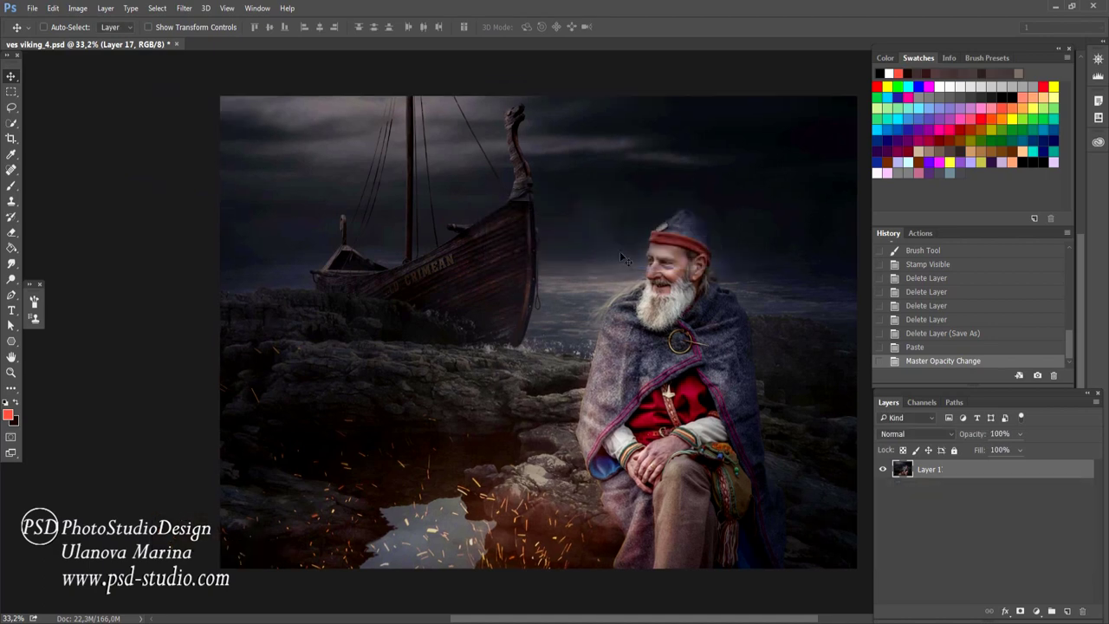
Step: Apply HDR Toning to the flattened duplicate with exposure -1,33 and vibrance -16
left_click(78, 8)
mouse_move(95, 38)
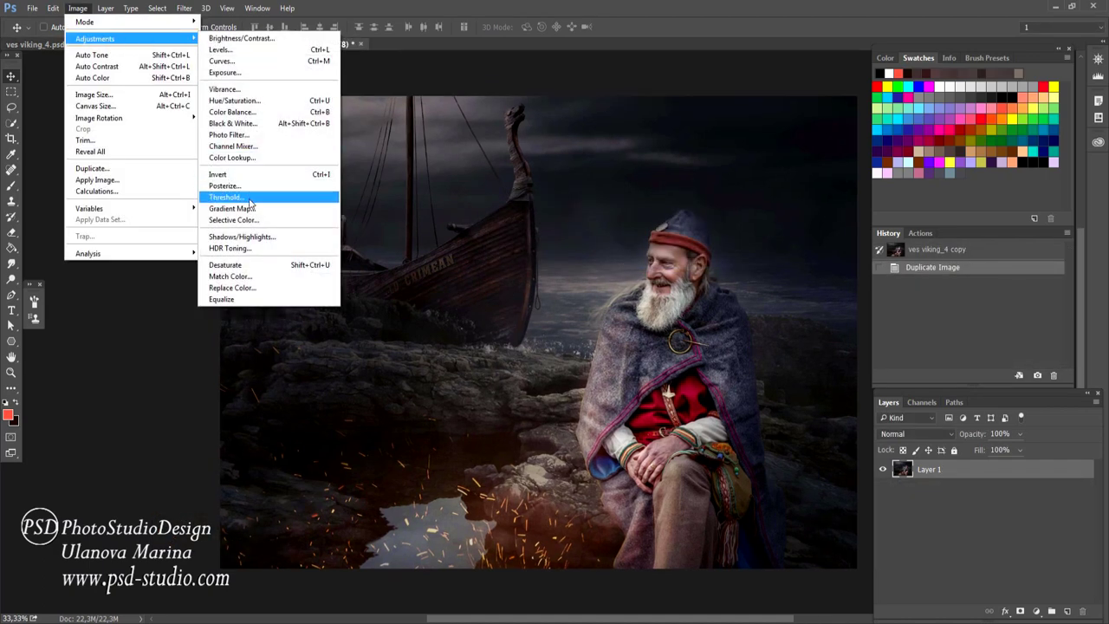
left_click(244, 249)
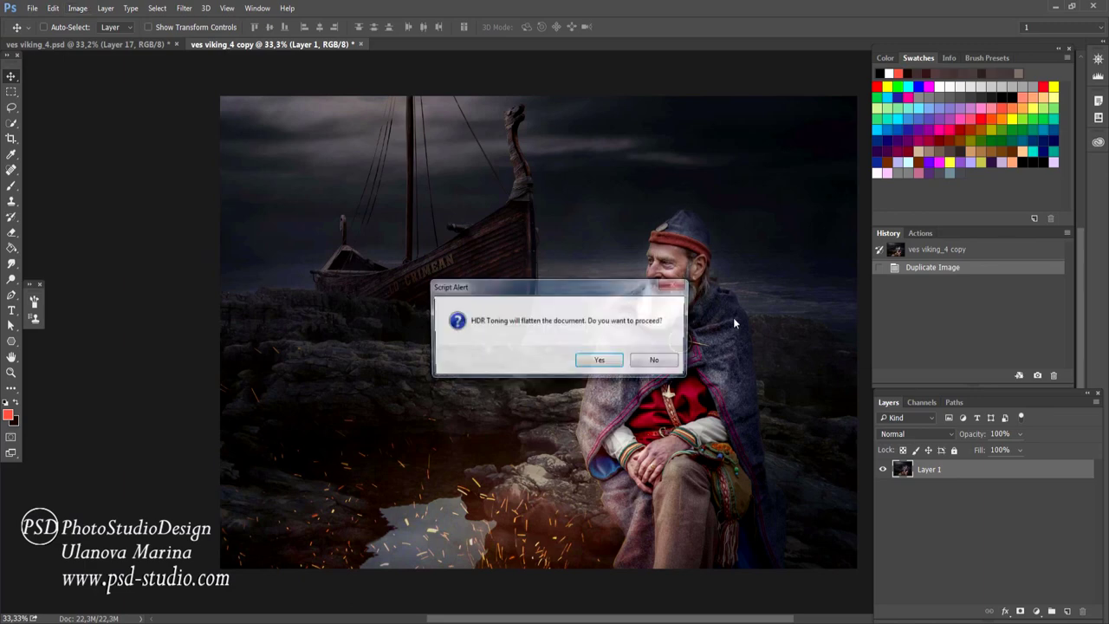
left_click(598, 362)
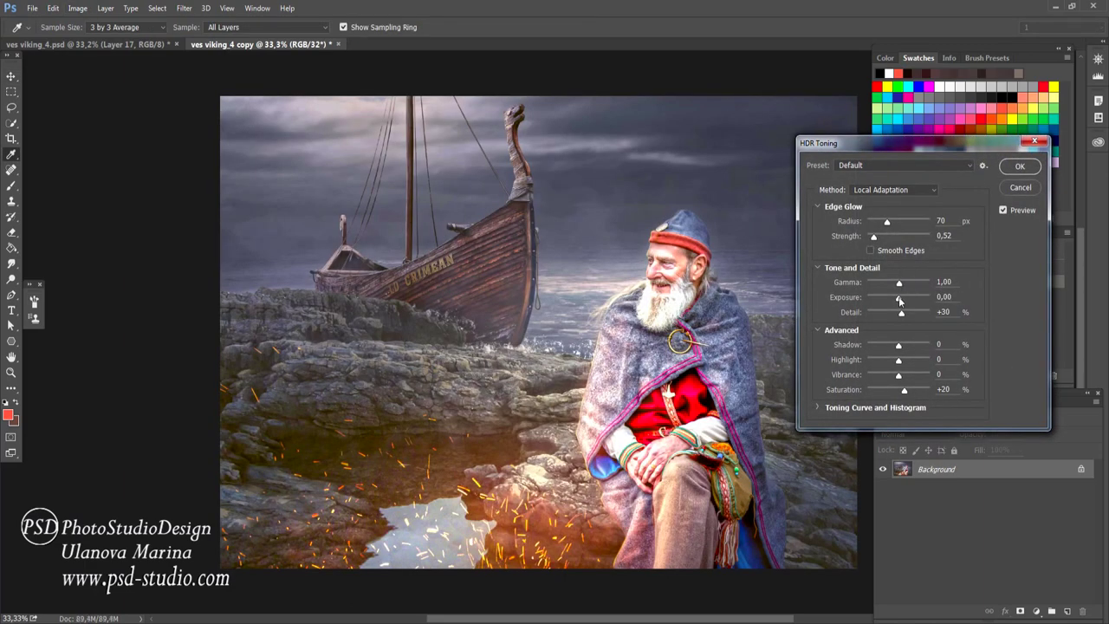
mouse_move(899, 297)
left_mouse_down()
mouse_move(886, 299)
mouse_move(906, 316)
left_mouse_up()
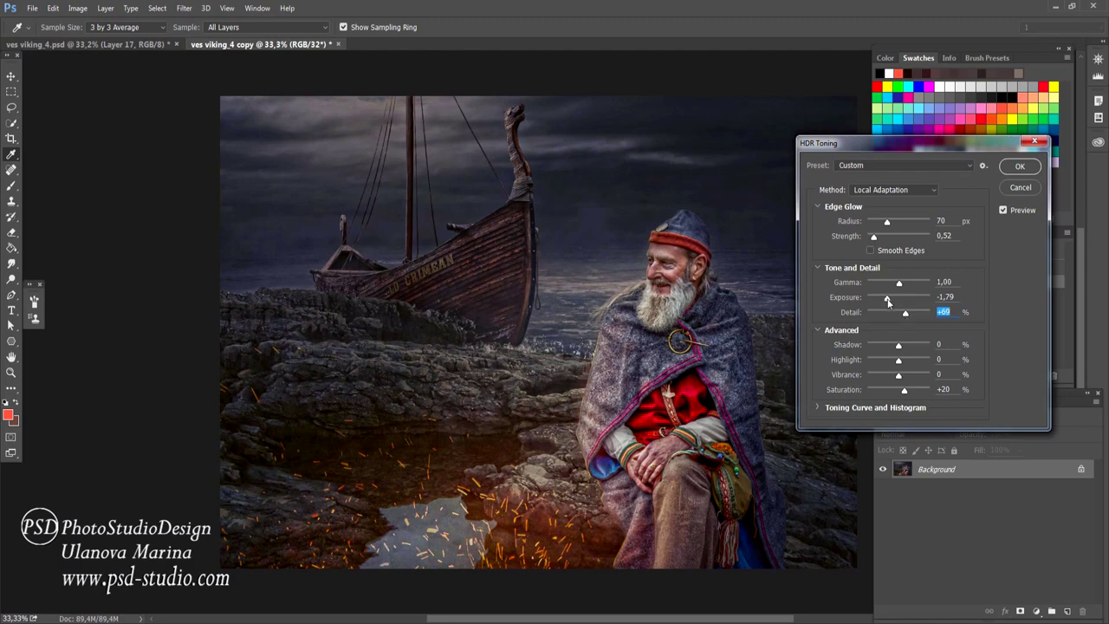
left_click_drag(887, 299, 905, 318)
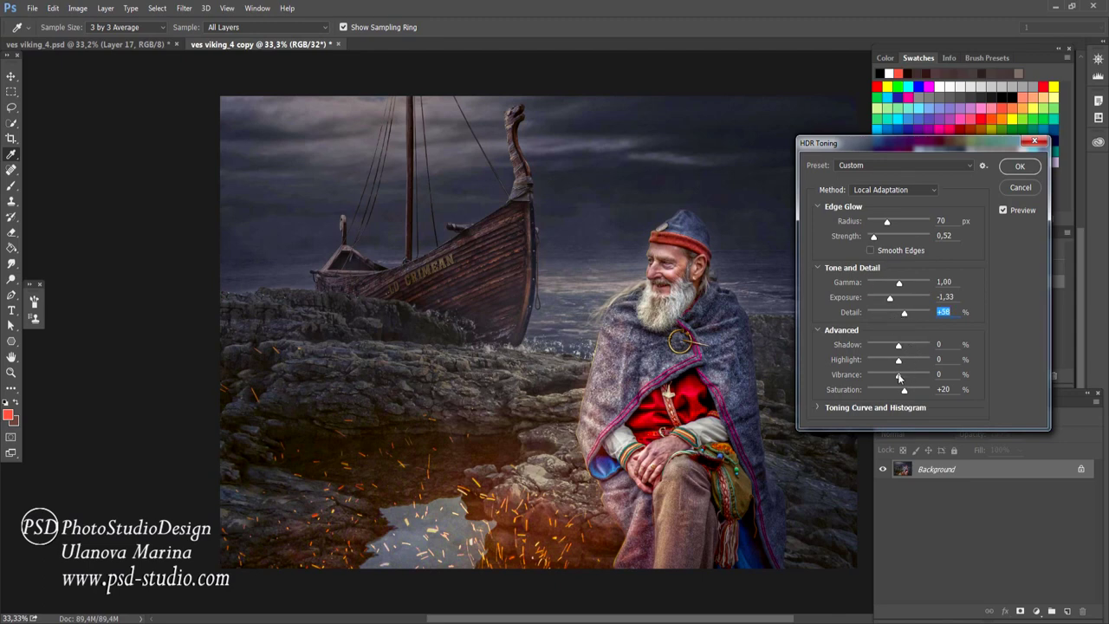
left_click_drag(900, 378, 894, 378)
left_click(1016, 167)
Step: Copy the whole HDR-toned canvas and return to ves viking_4.psd
key("v")
key("ctrl+a")
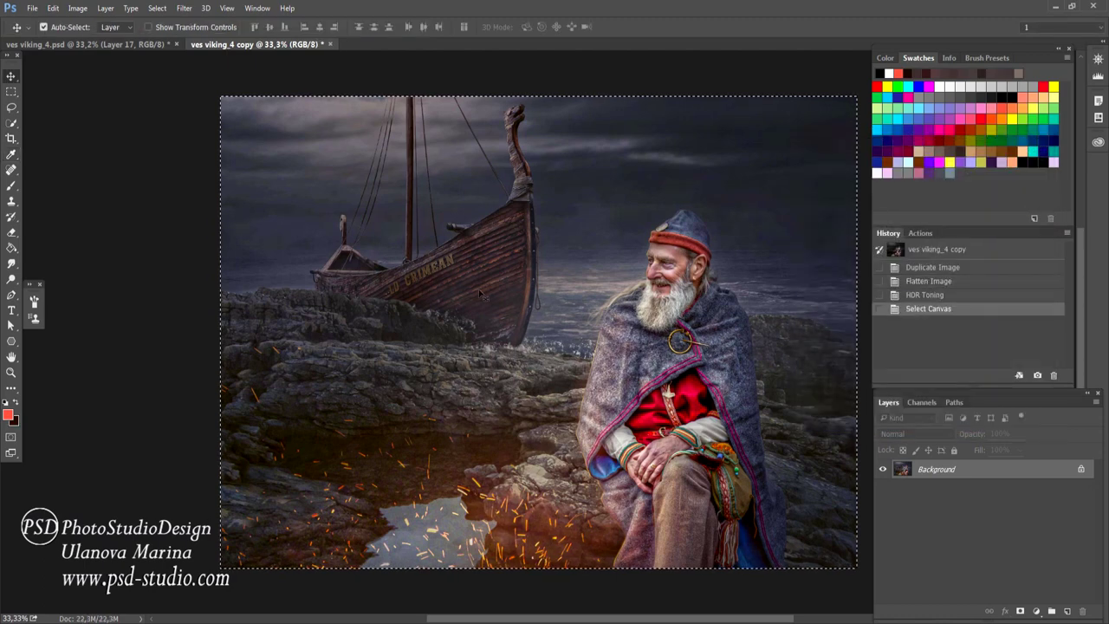
left_click(87, 44)
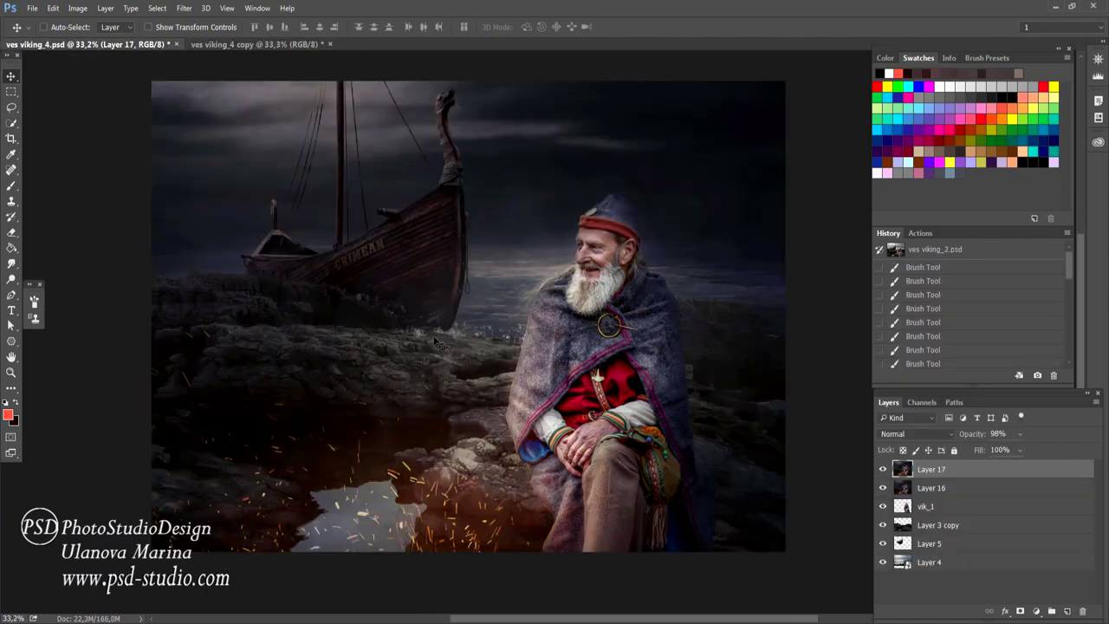
Step: Paste the HDR-toned image as Layer 18 and hide it behind a black mask
key("ctrl+v")
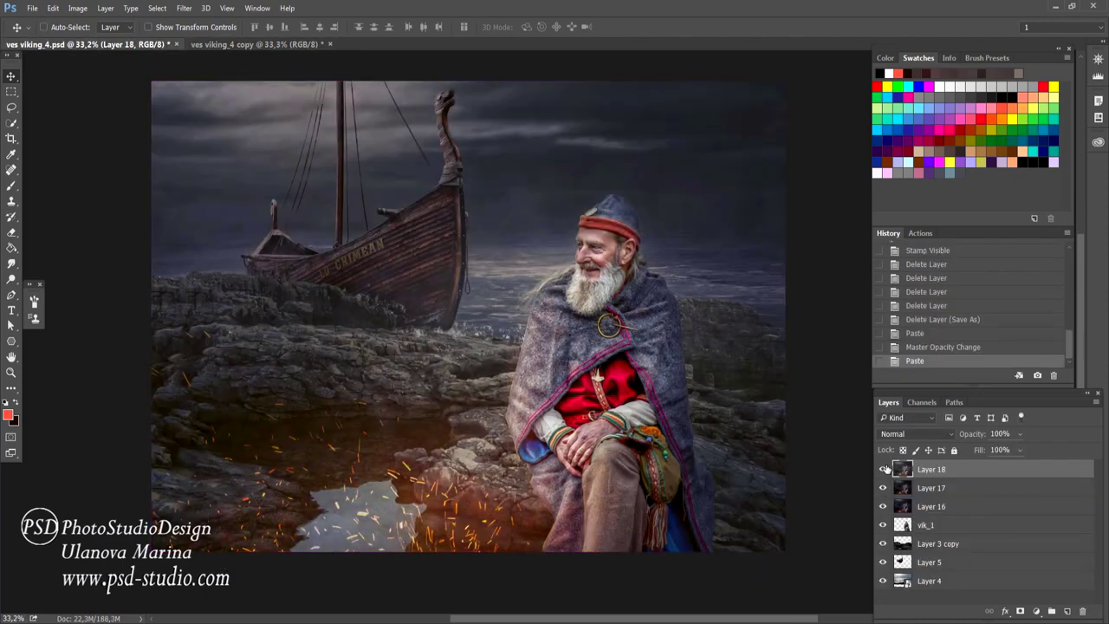
left_click(883, 469)
left_click(1020, 612, "alt")
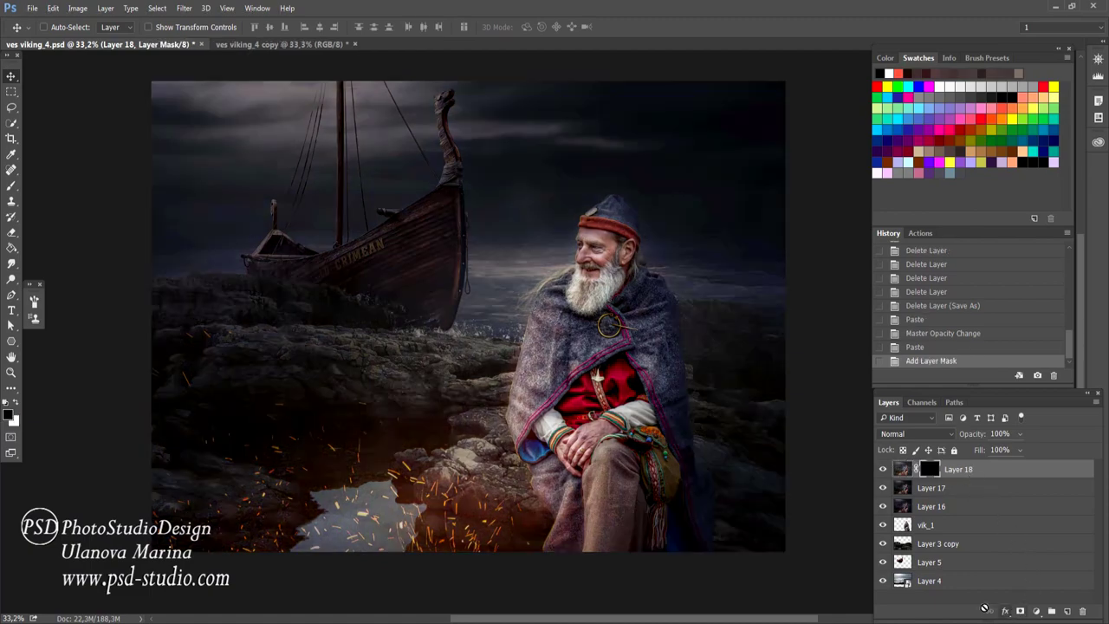
scroll(565, 300, "up", 1)
scroll(566, 300, "up", 2)
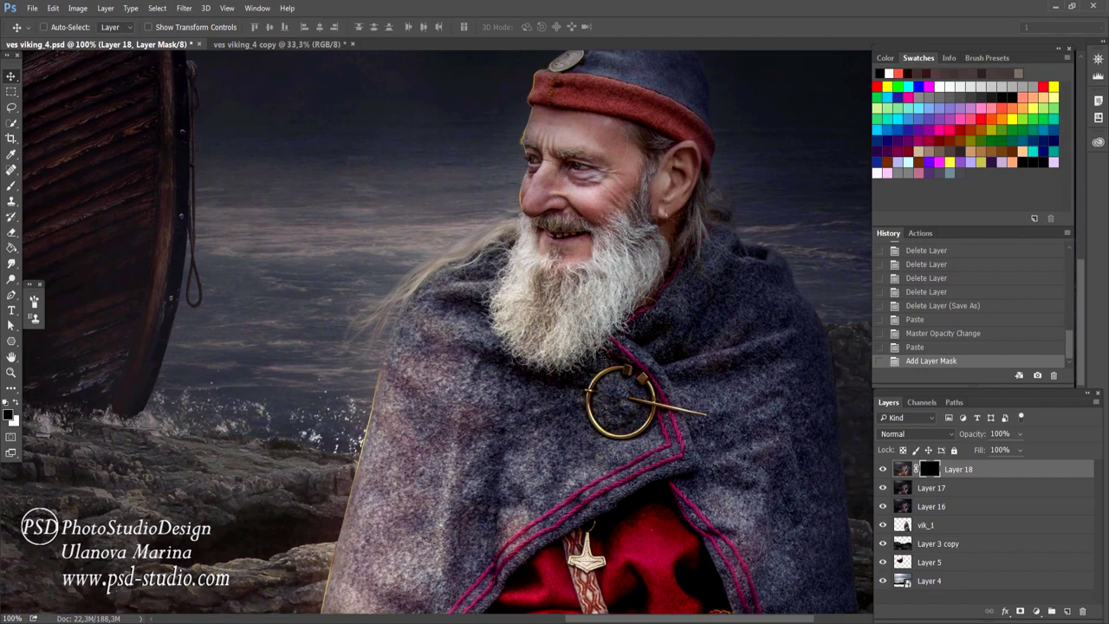
Step: Paint white on the mask to reveal HDR detail around the viking's eye
key("b")
key("x")
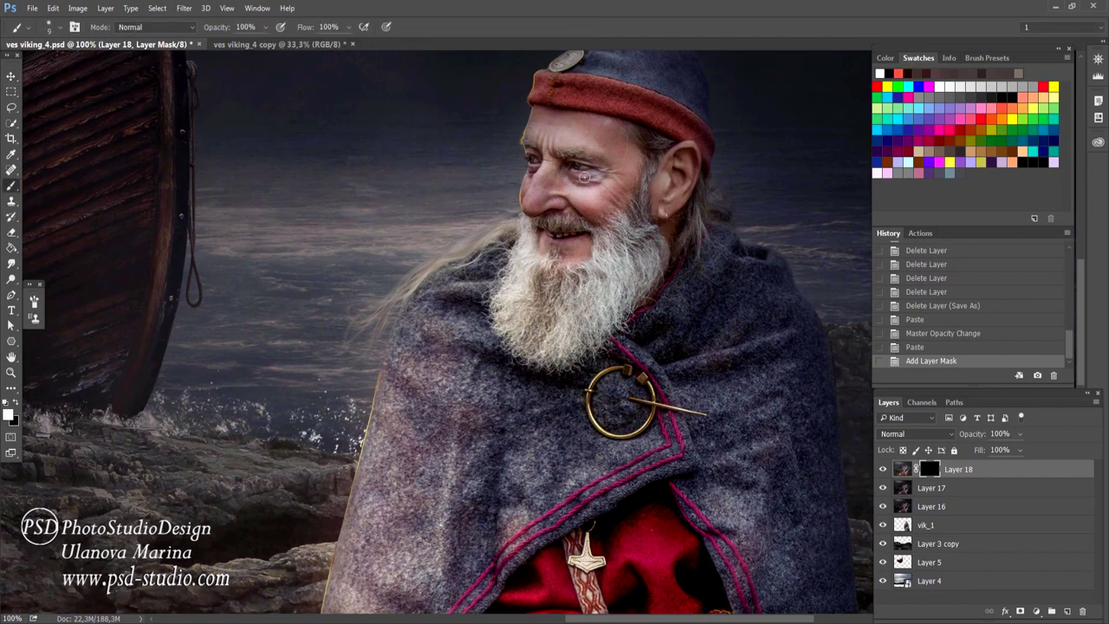
scroll(576, 144, "up", 1)
scroll(580, 165, "up", 1)
scroll(599, 167, "up", 1)
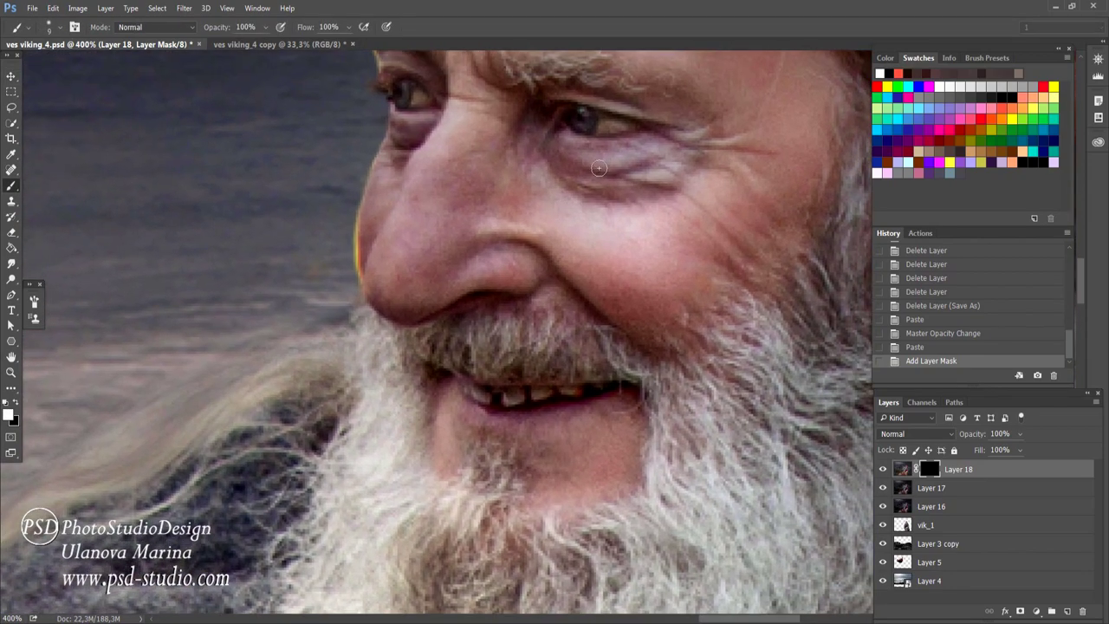
left_click(602, 121)
left_click(590, 117)
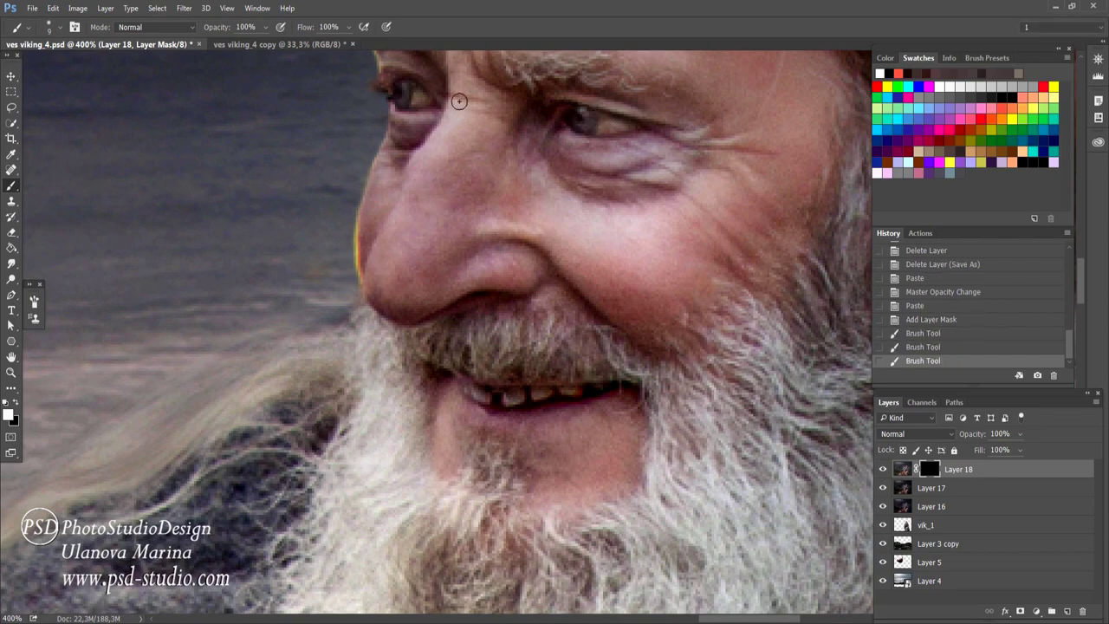
left_click(410, 89)
Step: Reveal HDR detail on the cheek, nose and hair strands at 50% opacity
key("ctrl+1")
key("5")
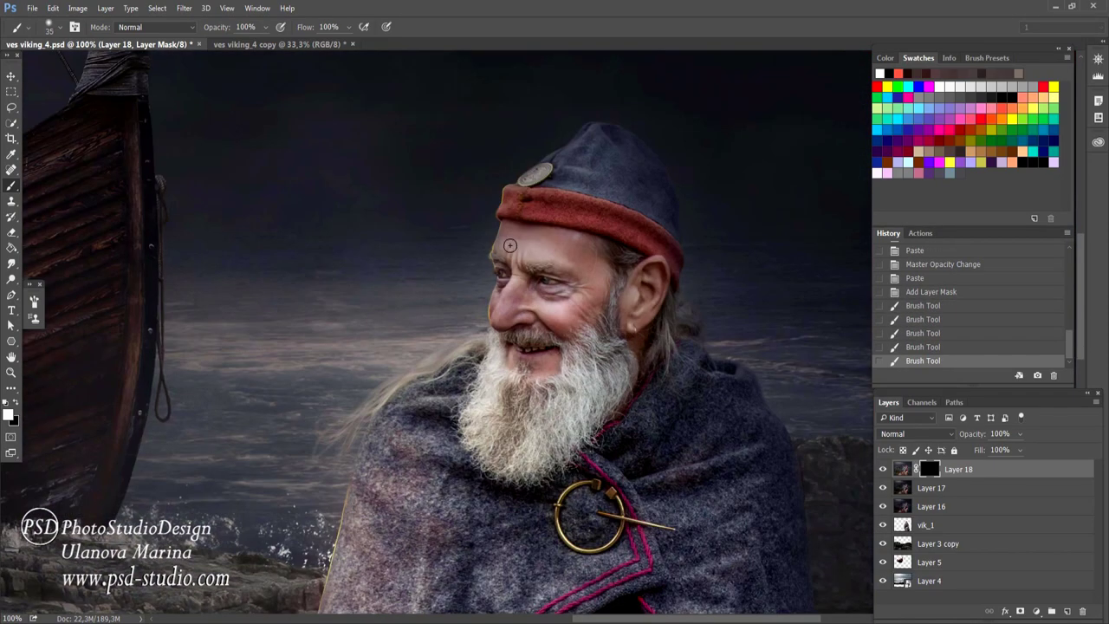
left_click(509, 257)
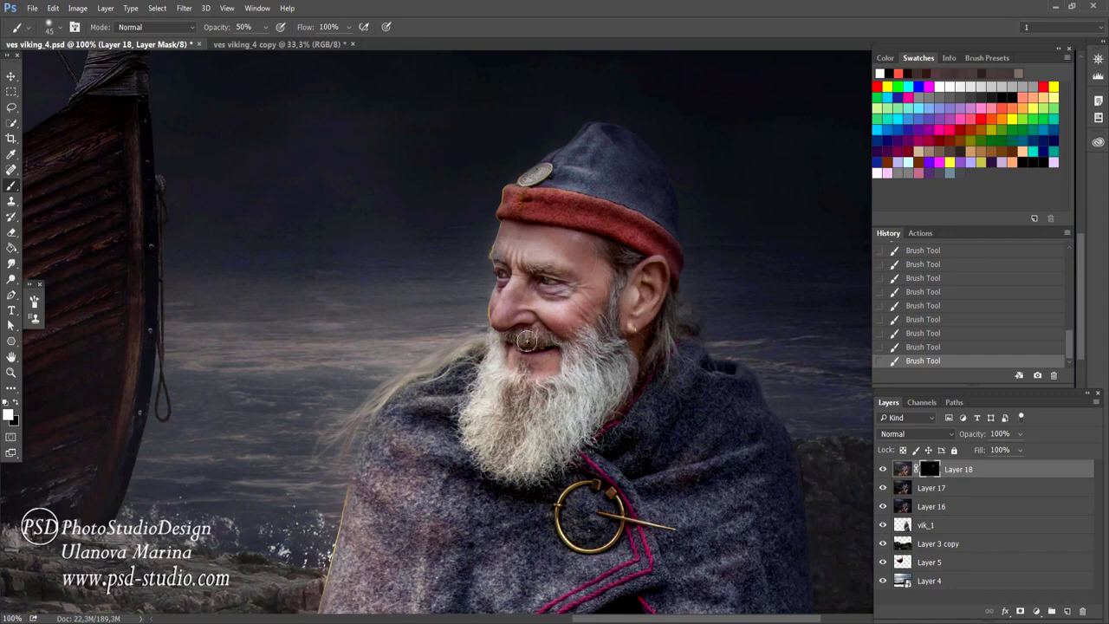
key("bracketleft")
key("bracketleft")
key("bracketleft")
left_click_drag(407, 379, 329, 427)
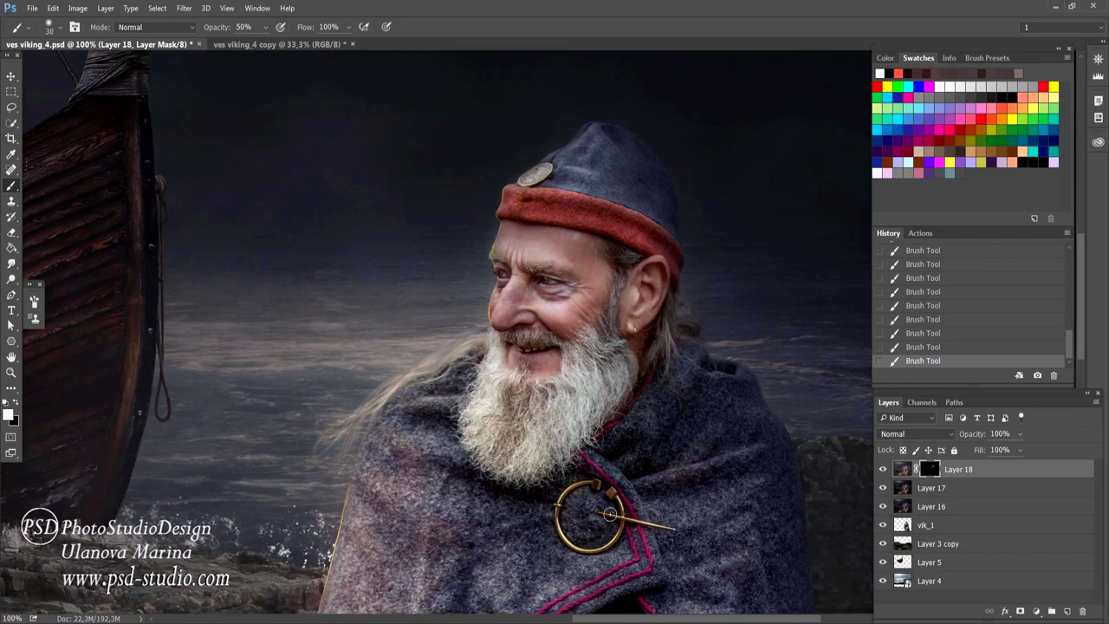
Step: Zoom out to 50%, compare the composite with Layer 18 hidden and shown, and show the adjustment layer types
scroll(677, 314, "down", 5)
key("ctrl+minus")
key("ctrl+minus")
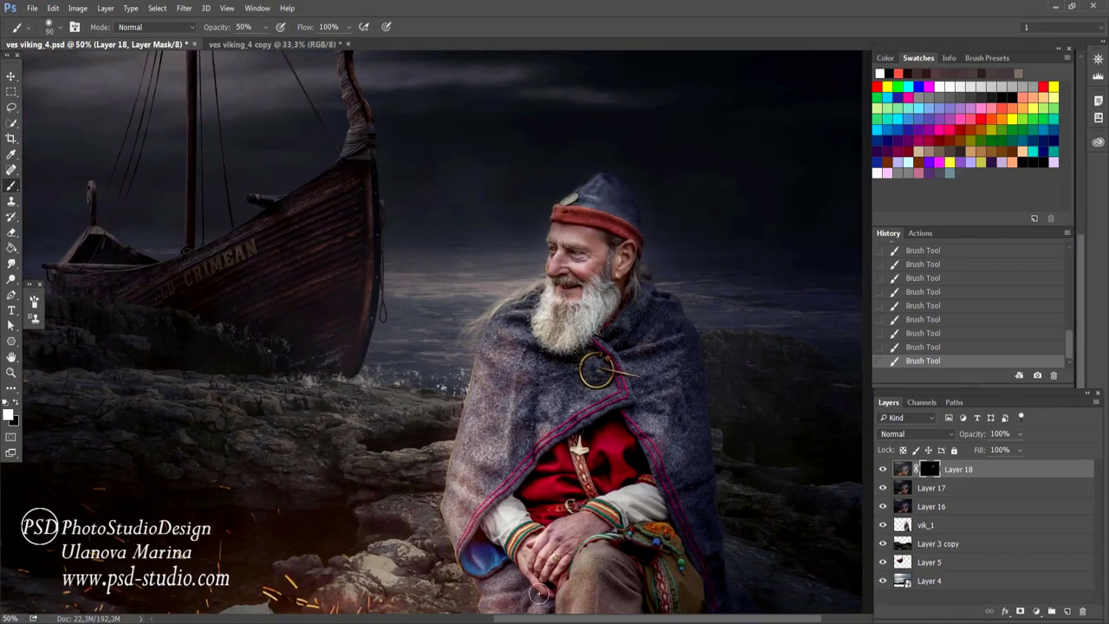
scroll(633, 494, "down", 3)
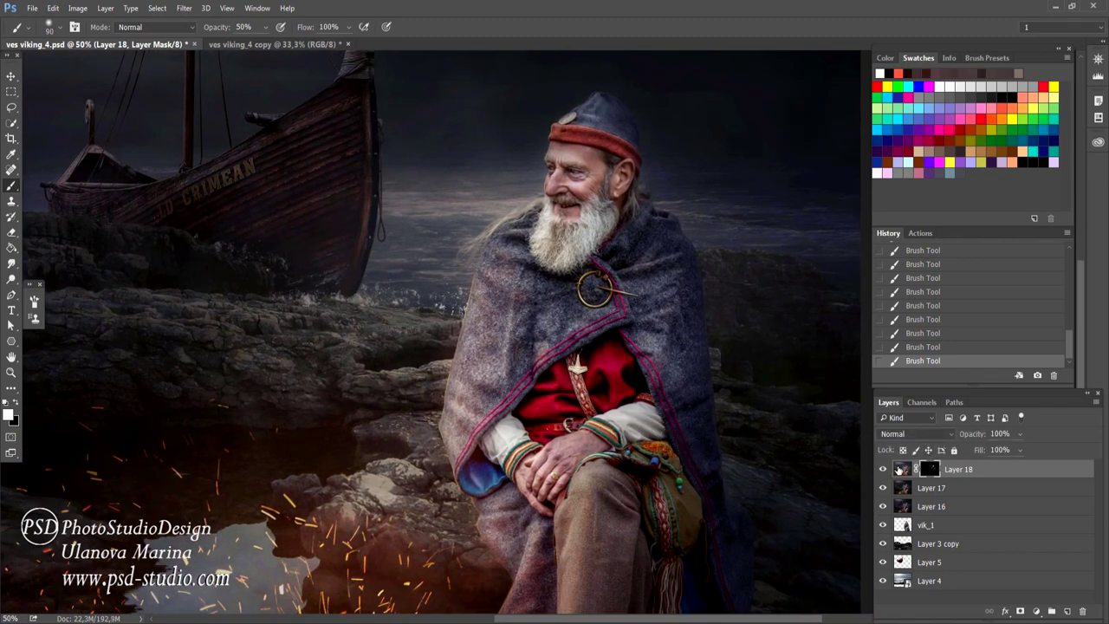
left_click(883, 468)
left_click(1045, 609)
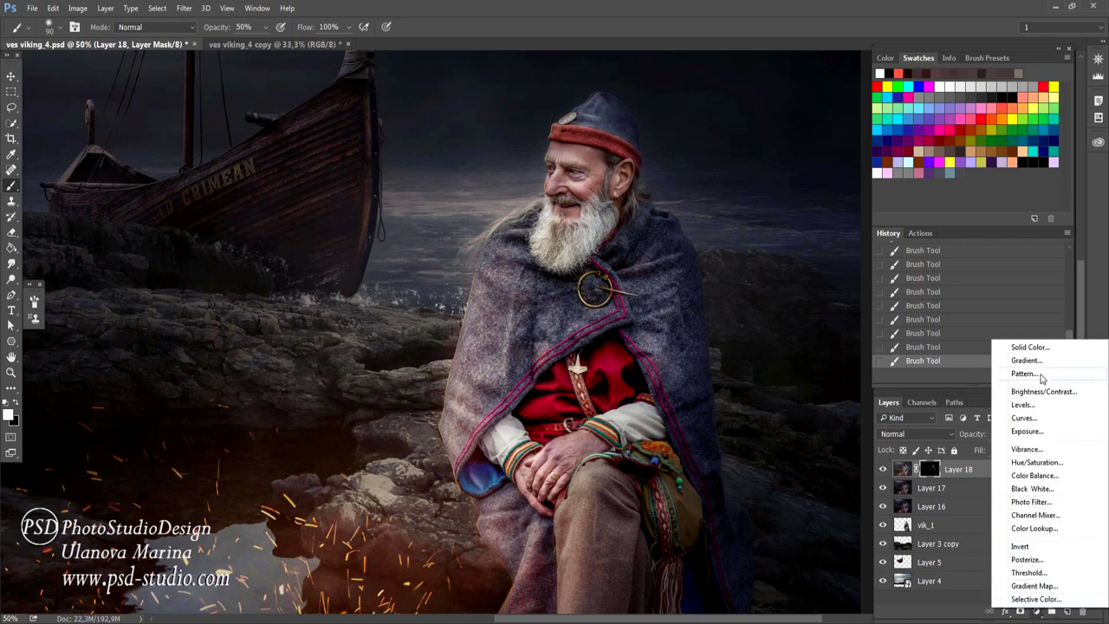
Step: Add a darkening Brightness/Contrast layer with an inverted mask, painted back in over the cloak
left_click(1042, 392)
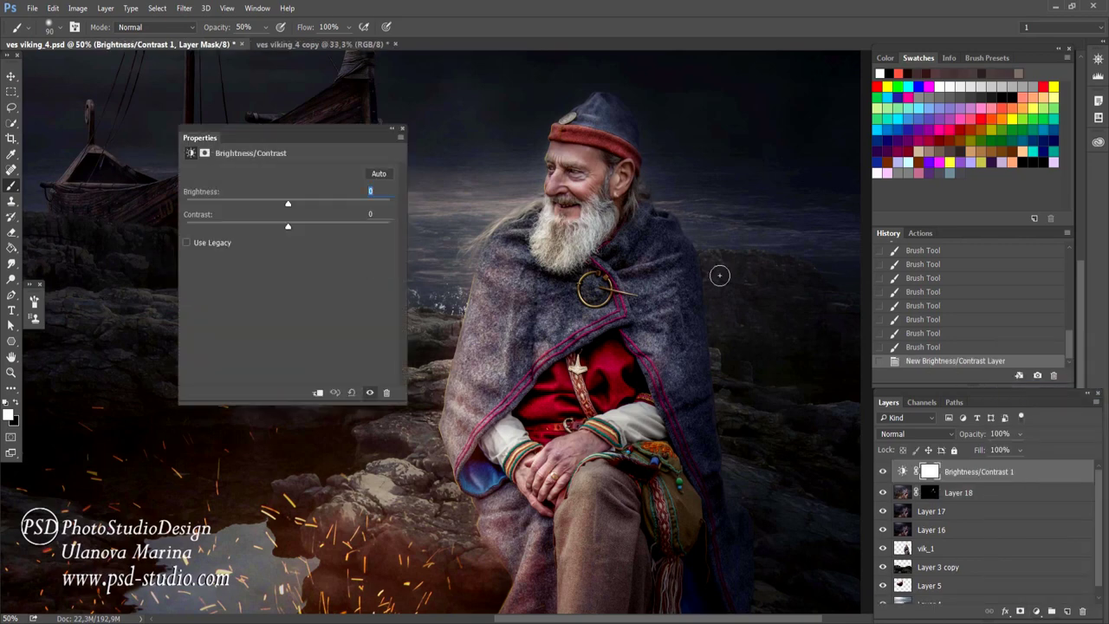
left_click_drag(286, 198, 239, 204)
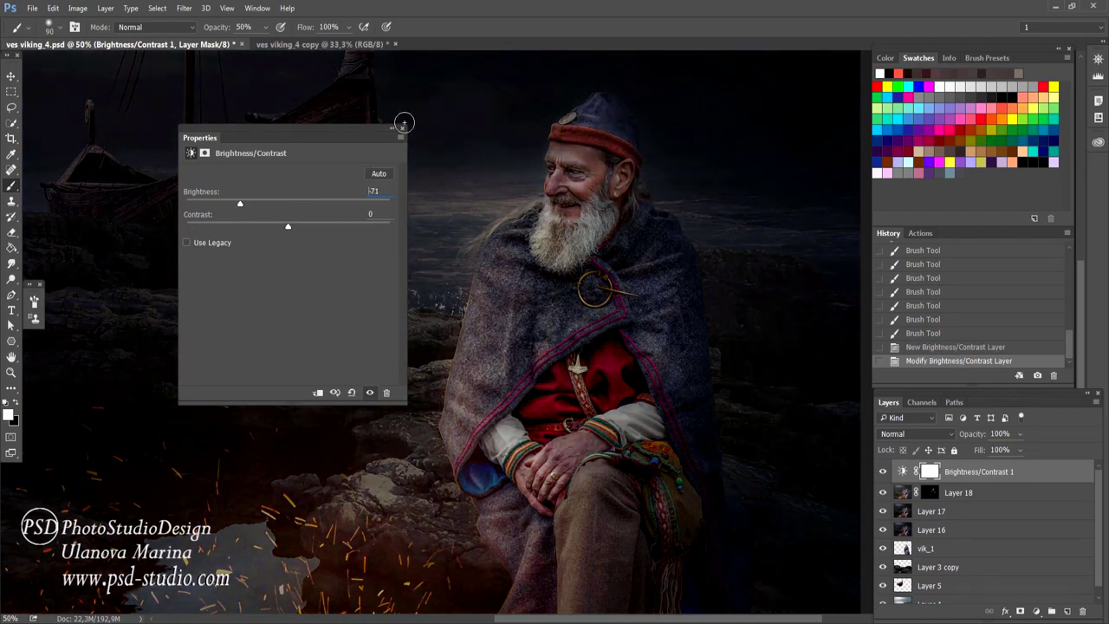
left_click(402, 129)
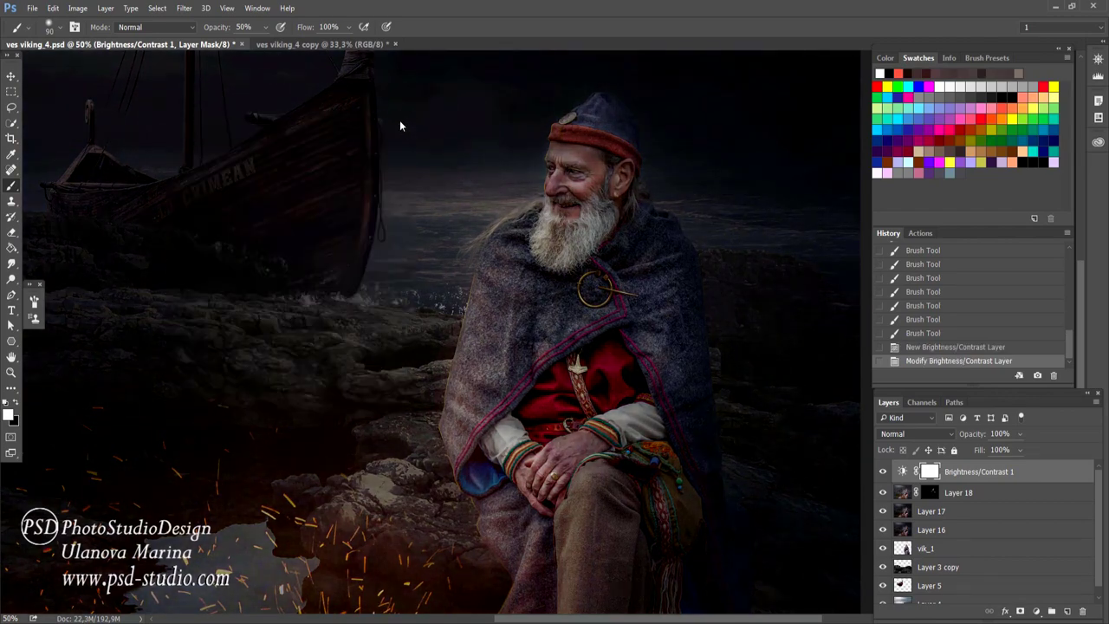
key("ctrl+BackSpace")
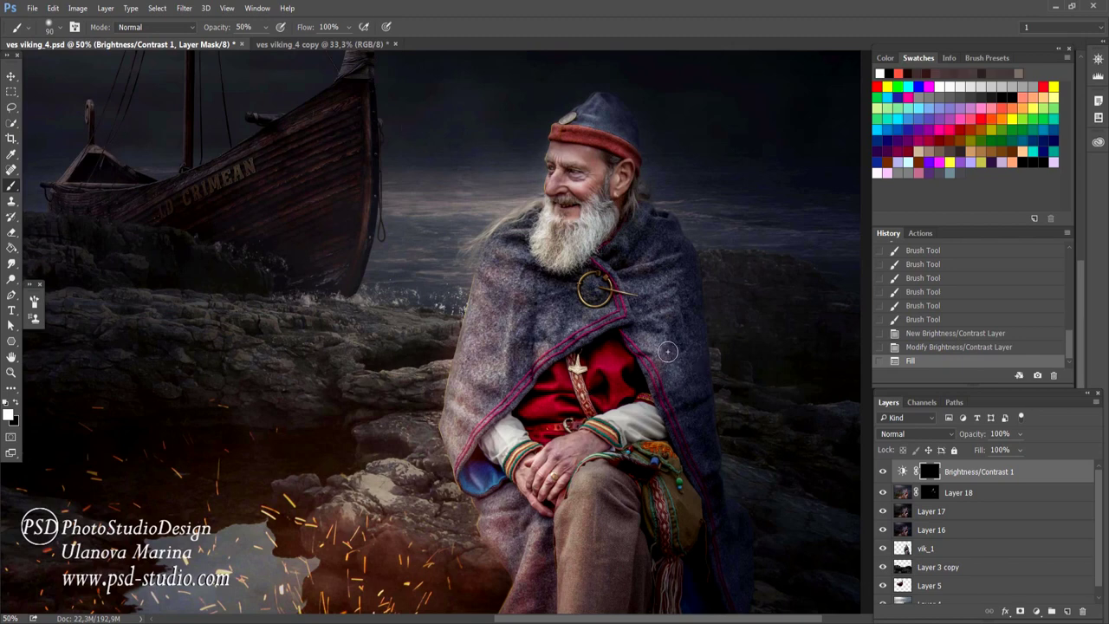
key("bracketleft")
key("bracketleft")
key("bracketleft")
left_click_drag(643, 337, 679, 373)
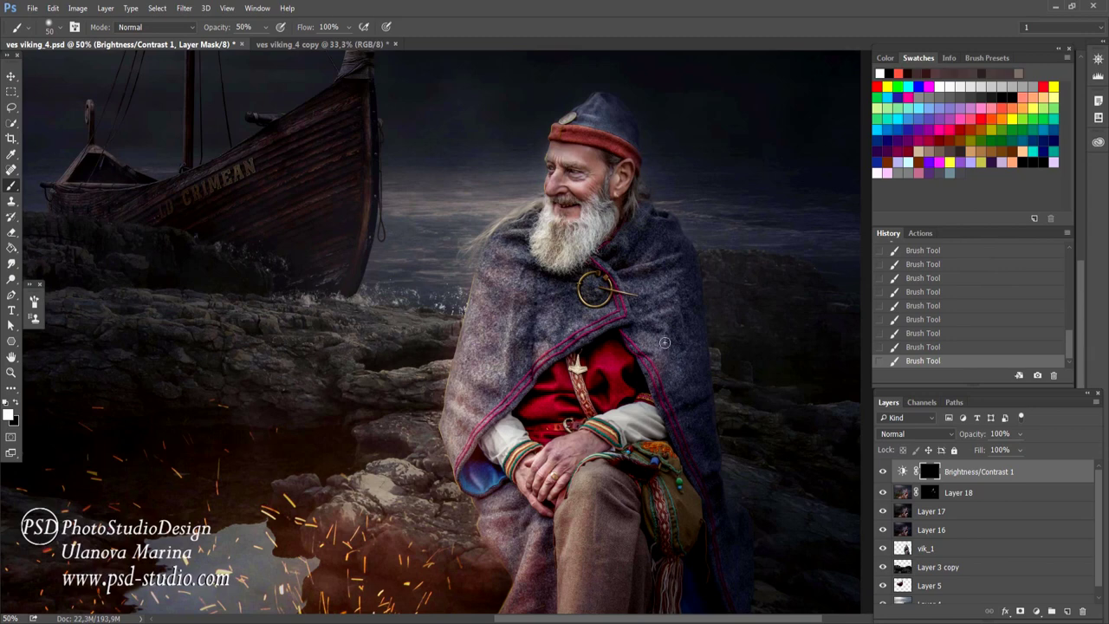
Step: Touch up Layer 18's mask near the pouch with a smaller full-strength brush
key("alt+bracketleft")
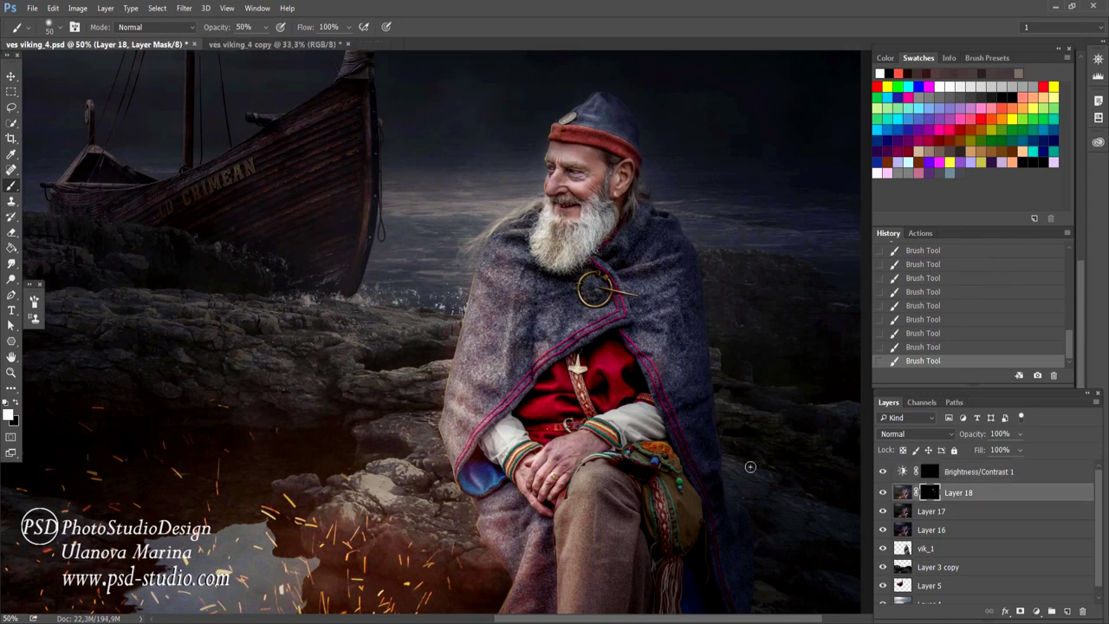
key("0")
key("bracketleft")
key("bracketleft")
key("bracketleft")
left_click(672, 513)
left_click(664, 465)
key("alt+bracketright")
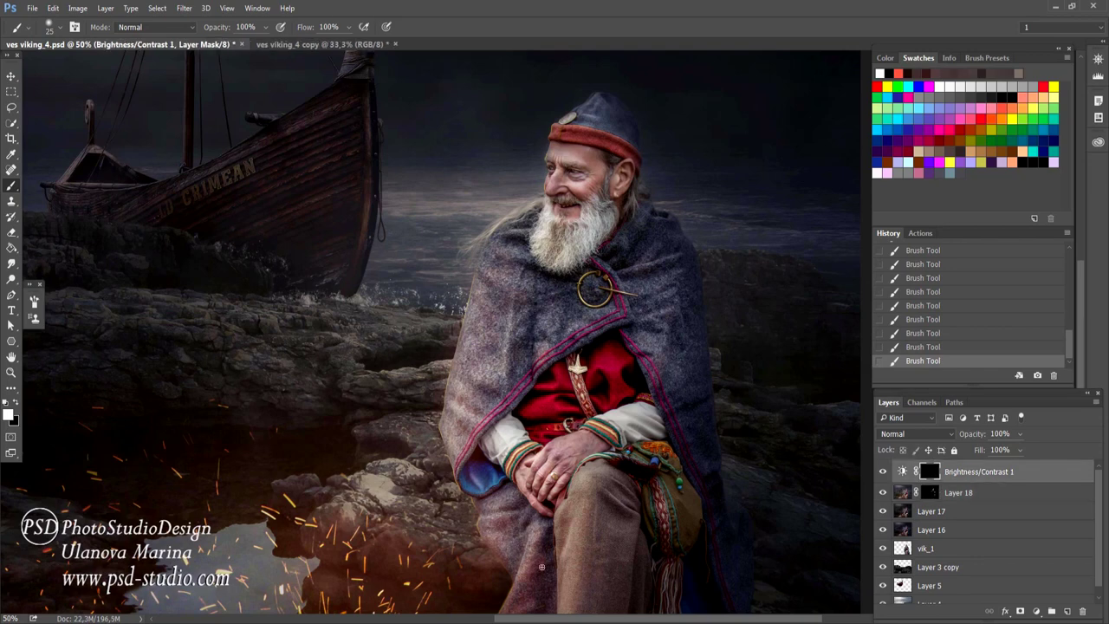
key("x")
key("x")
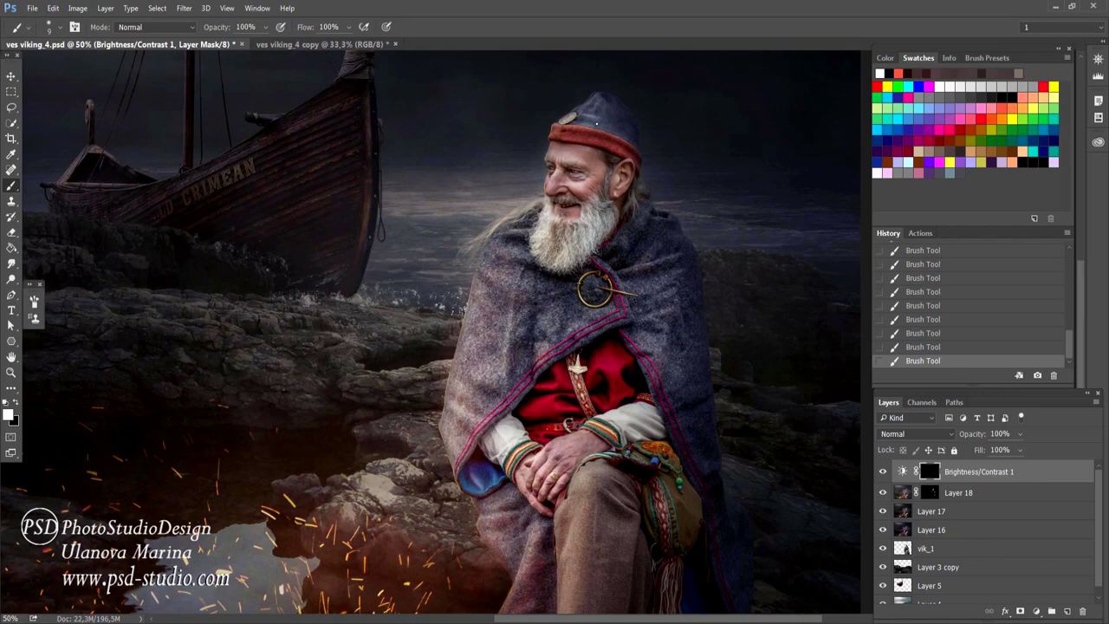
left_click(930, 492)
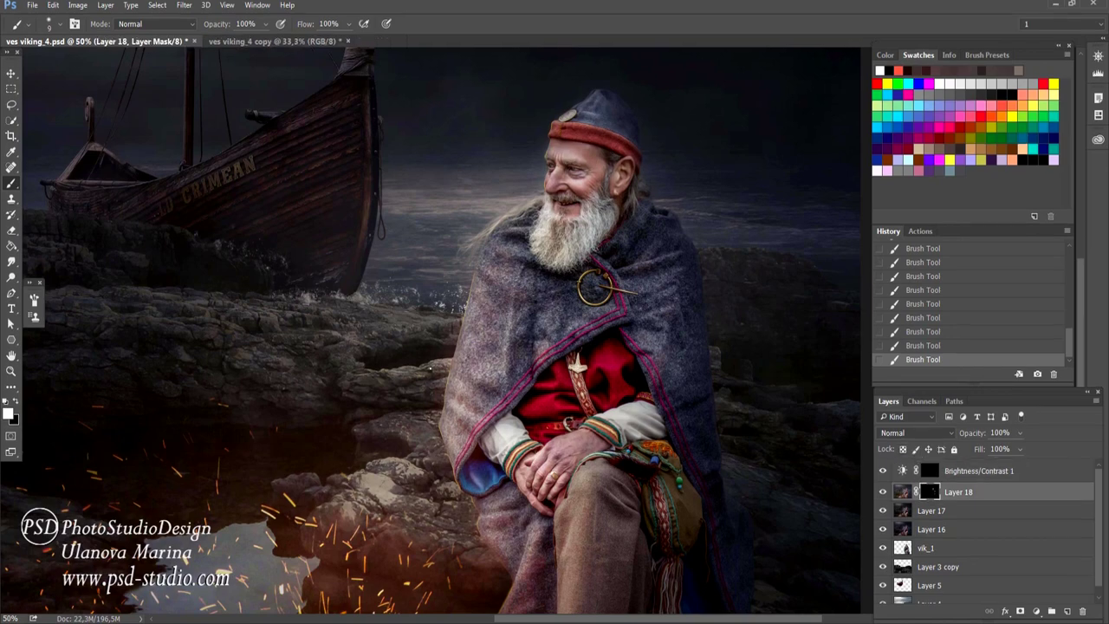
Step: Compare the composite with Layer 18 toggled, then stamp all visible layers into Layer 19
scroll(558, 415, "down", 3)
mouse_move(572, 420)
left_mouse_down()
mouse_move(612, 413)
mouse_move(661, 432)
left_mouse_up()
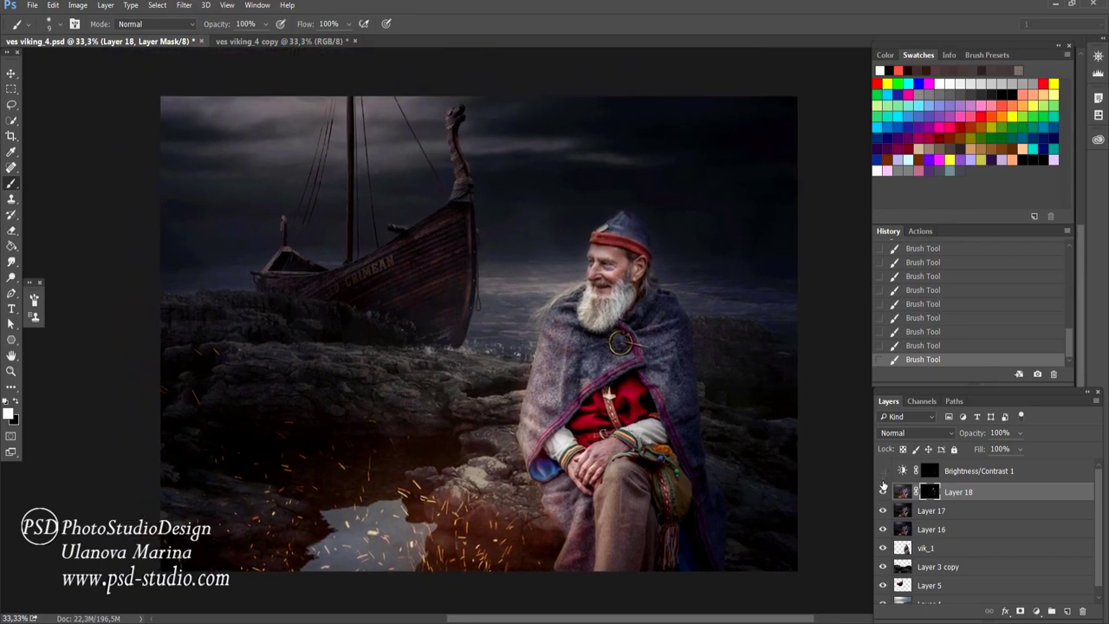
left_click(882, 490)
left_click_drag(884, 491, 885, 471)
key("ctrl+shift+alt+e")
scroll(819, 460, "up", 1)
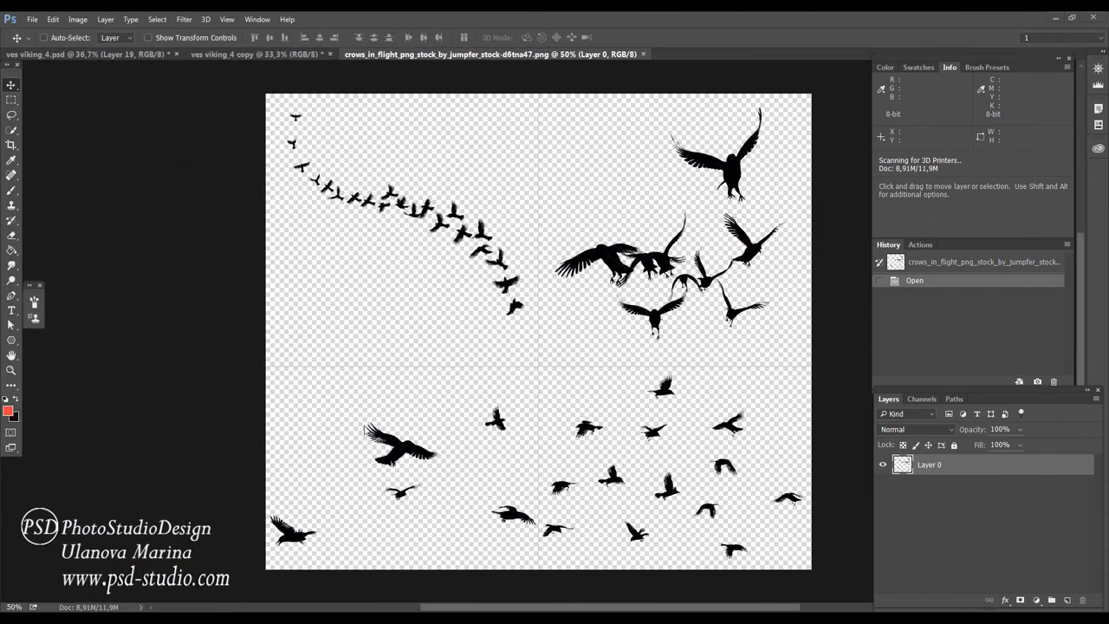
Step: Lasso a group of crows into the viking sky, erase the extra crow, then reposition and scale it down
key("l")
mouse_move(375, 386)
left_mouse_down()
mouse_move(385, 379)
mouse_move(351, 469)
left_mouse_up()
key("ctrl+j")
key("v")
left_click_drag(411, 443, 245, 132)
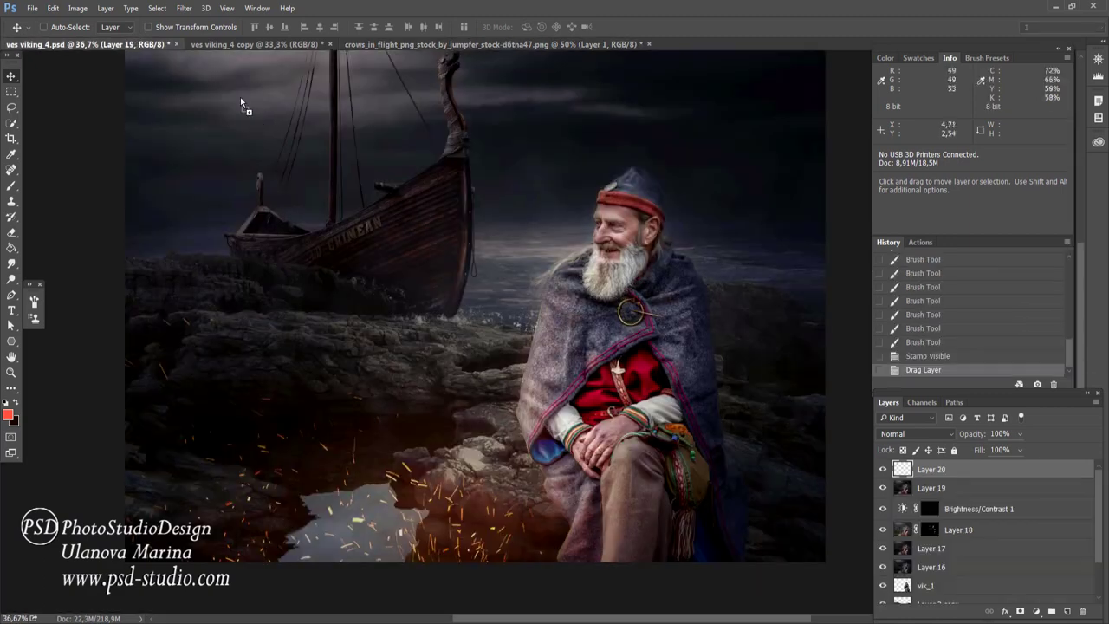
key("e")
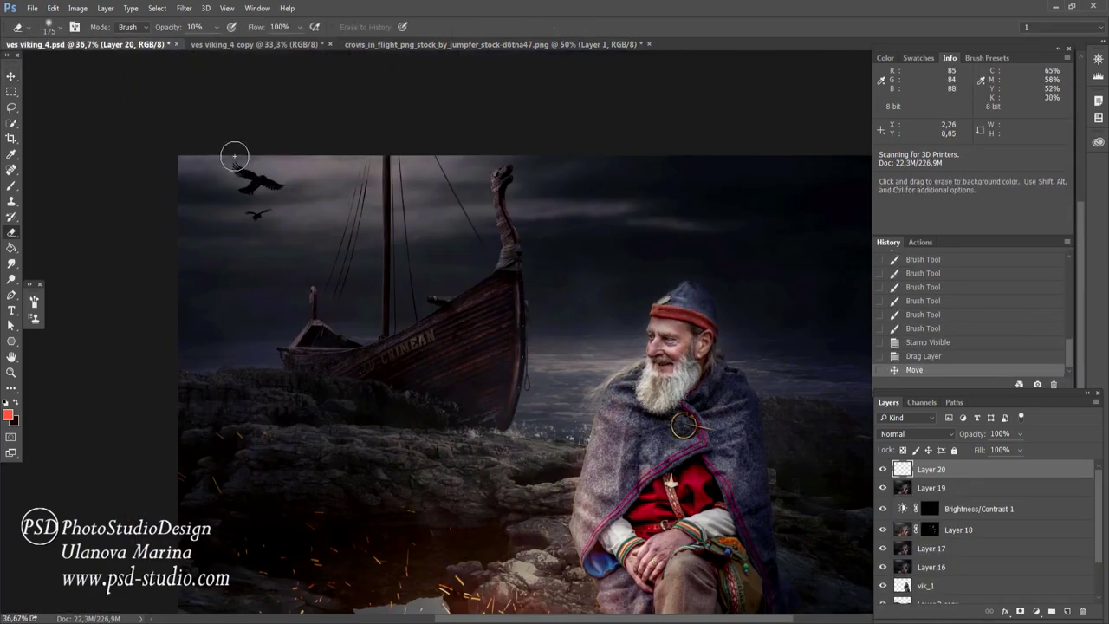
mouse_move(234, 157)
left_mouse_down()
mouse_move(271, 175)
mouse_move(260, 165)
left_mouse_up()
key("v")
left_click_drag(257, 214, 248, 179)
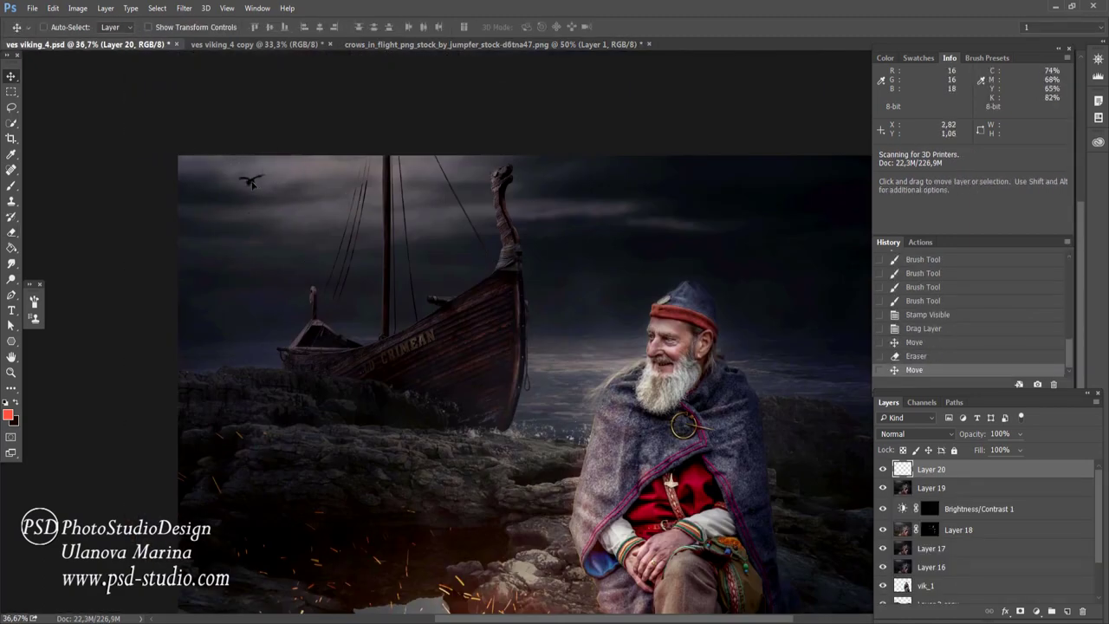
key("ctrl+minus")
key("ctrl+t")
left_click_drag(268, 101, 260, 95)
key("Return")
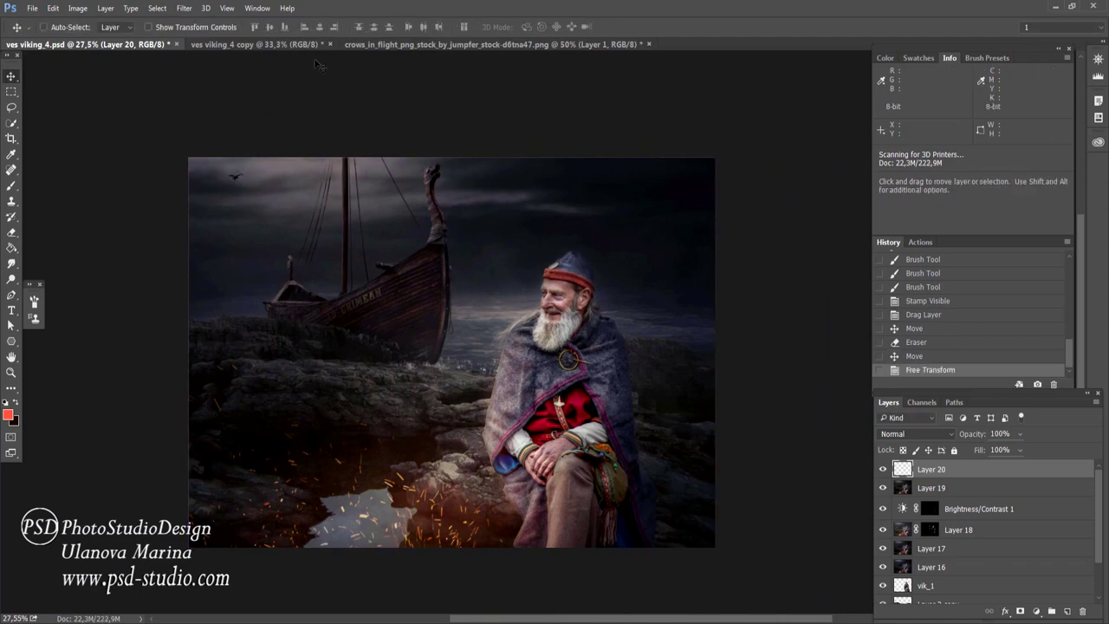
Step: Copy a second small group of crows from the source image into the composite and place them
left_click(494, 45)
key("l")
key("alt+bracketleft")
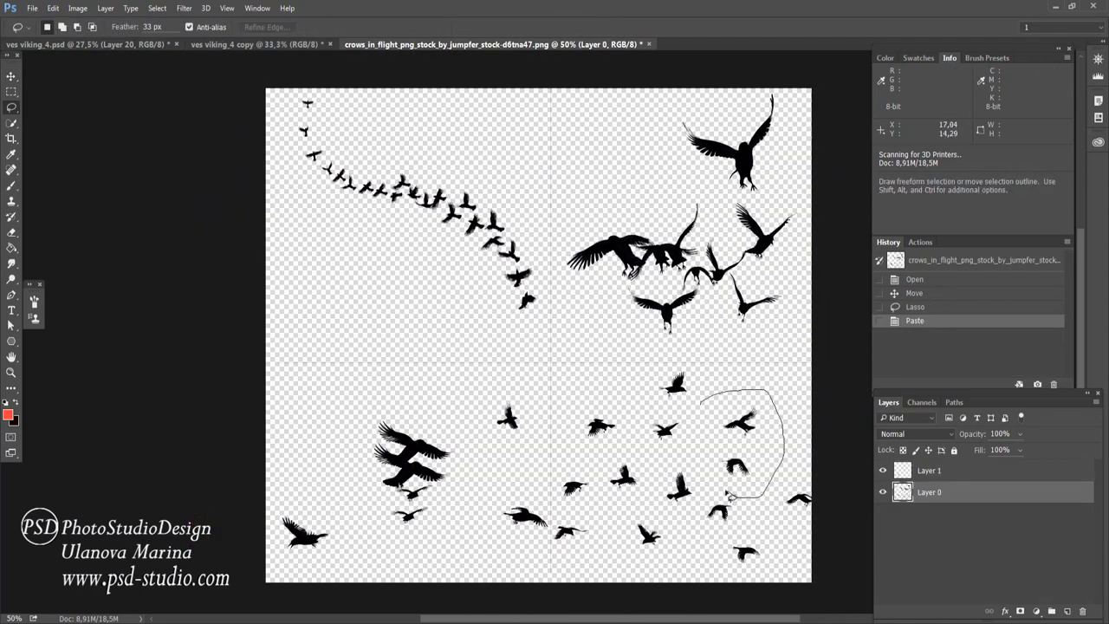
mouse_move(705, 412)
left_mouse_down()
mouse_move(712, 502)
mouse_move(155, 54)
mouse_move(277, 203)
mouse_move(389, 200)
left_mouse_up()
key("ctrl+c")
key("ctrl+v")
key("v")
key("ctrl+t")
key("Return")
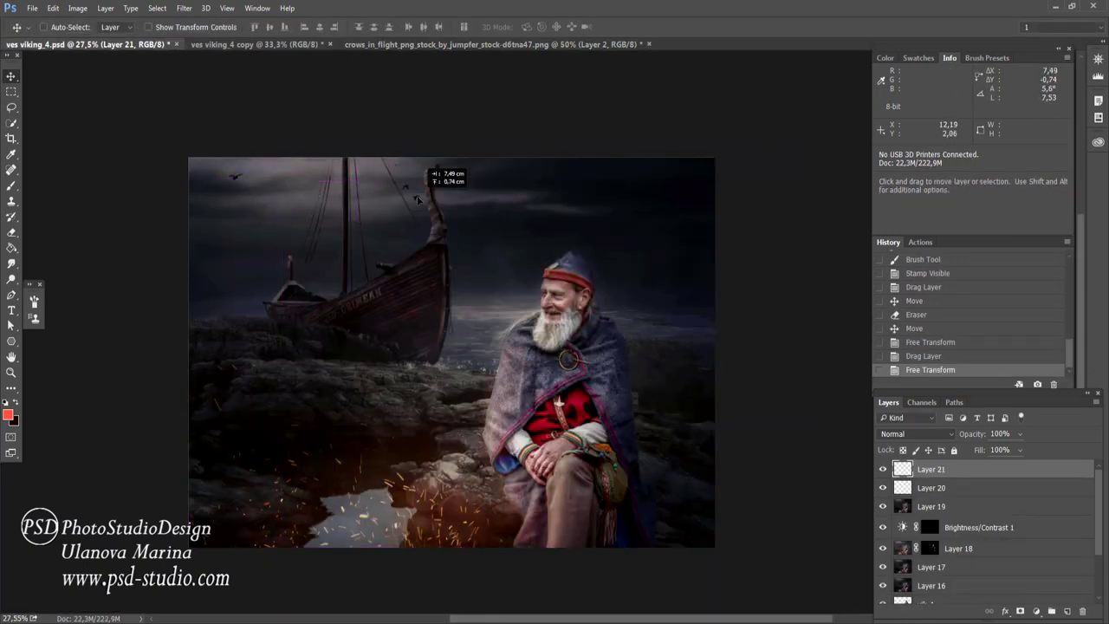
Step: Set the crow layers to 71% and 82% opacity, save, and delete the old stamped Layer 19
left_click_drag(972, 436, 963, 441)
key("alt+bracketleft")
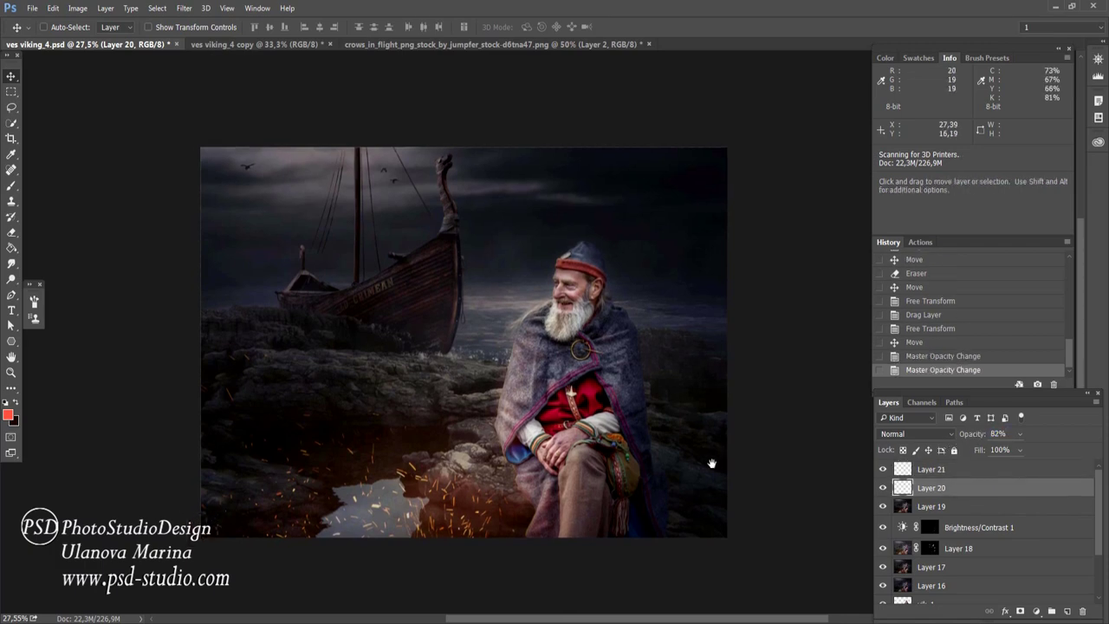
key("ctrl+s")
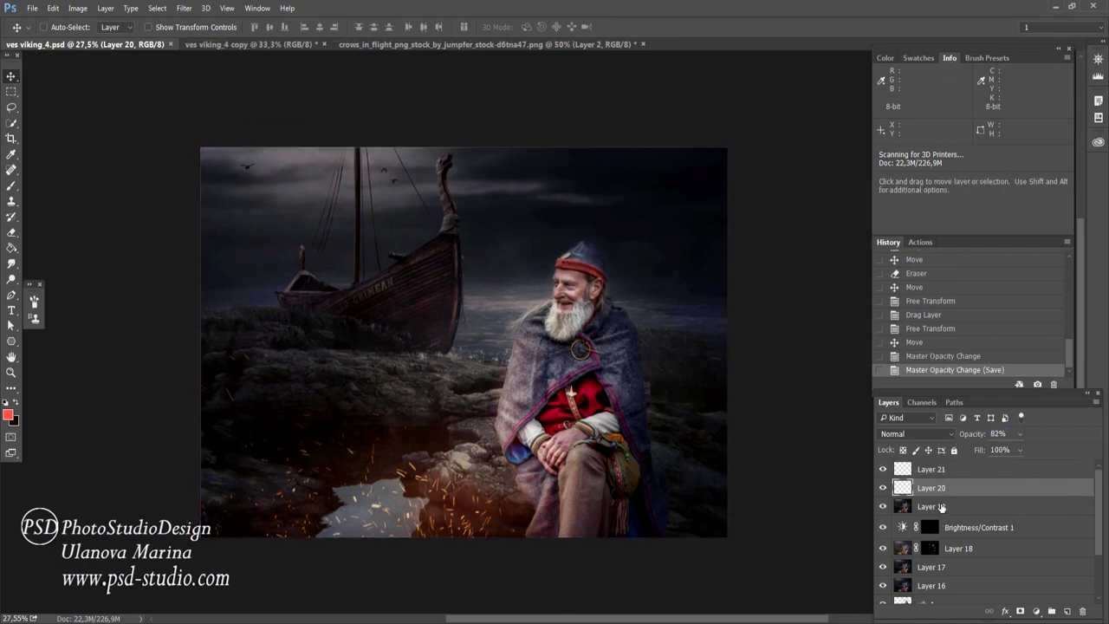
left_click(940, 507)
key("Delete")
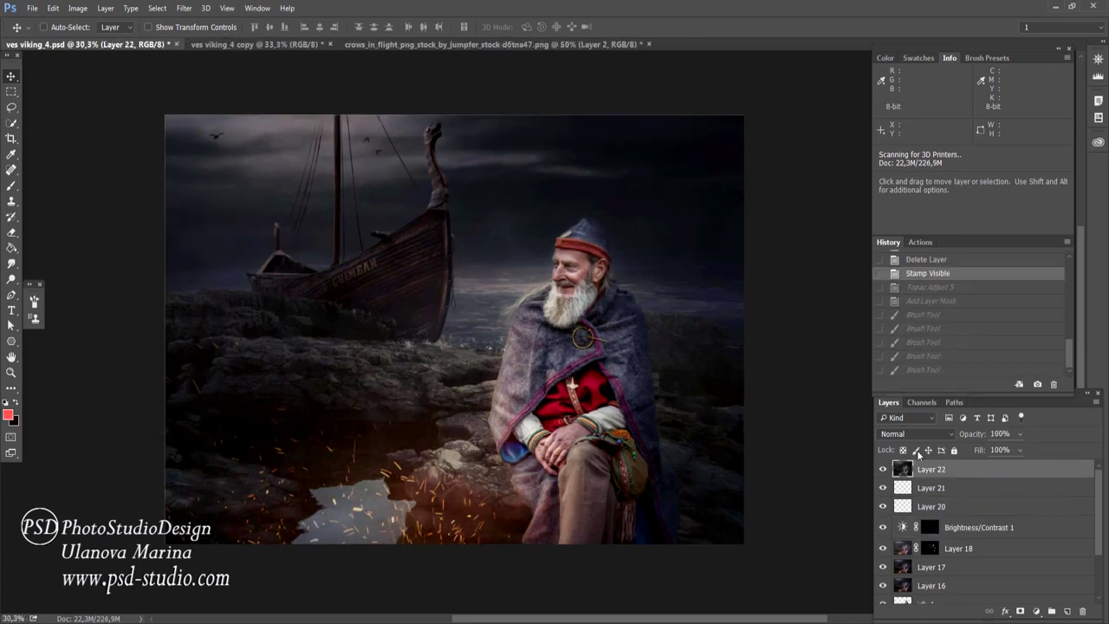
Step: Apply a 15 px Iris Blur, fitting its sharp oval and feather zone over the man and boat
left_click(184, 8)
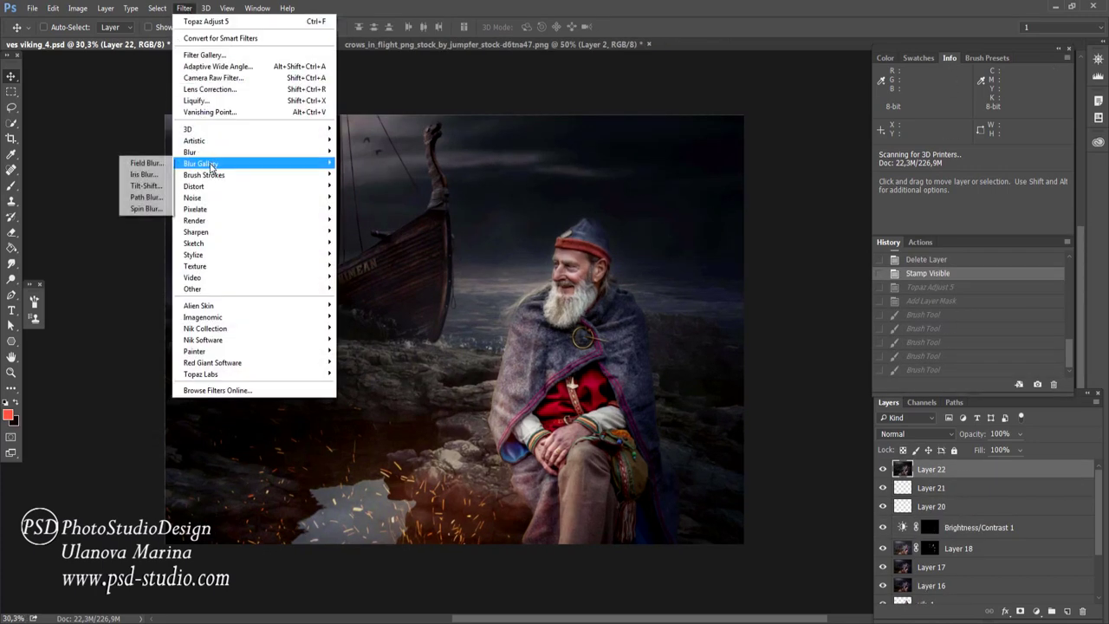
mouse_move(201, 163)
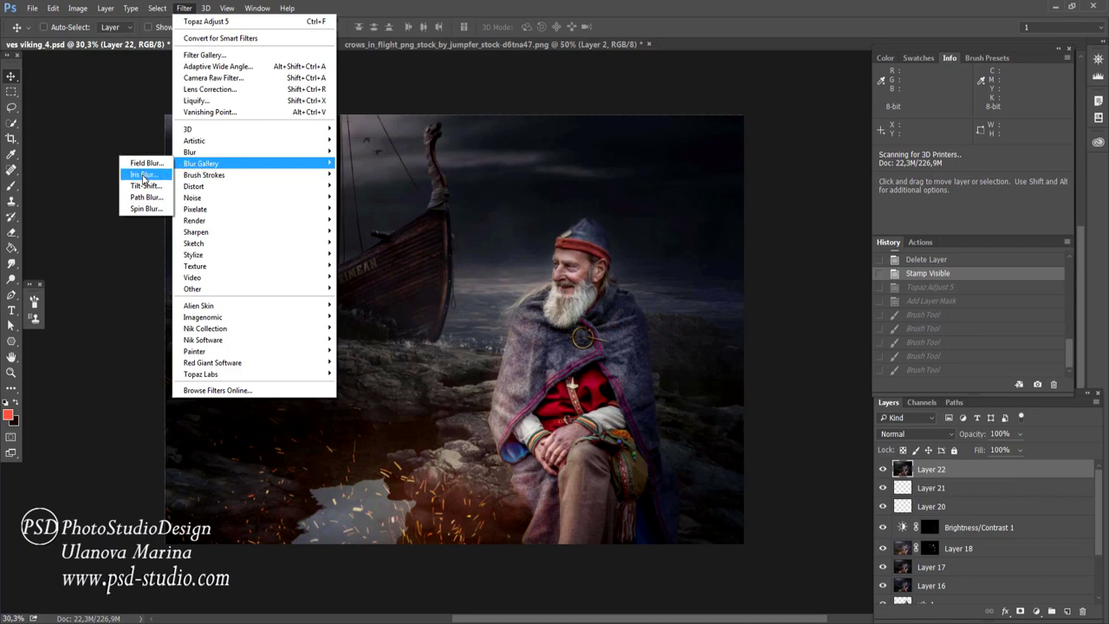
left_click(143, 175)
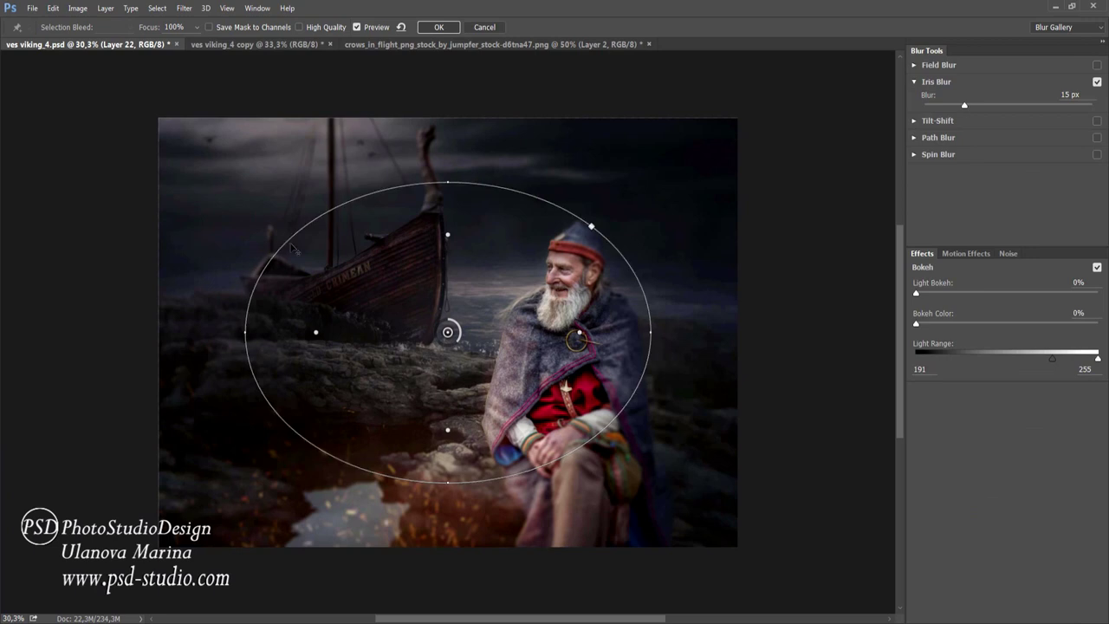
left_click_drag(447, 332, 486, 343)
left_click_drag(327, 260, 316, 266)
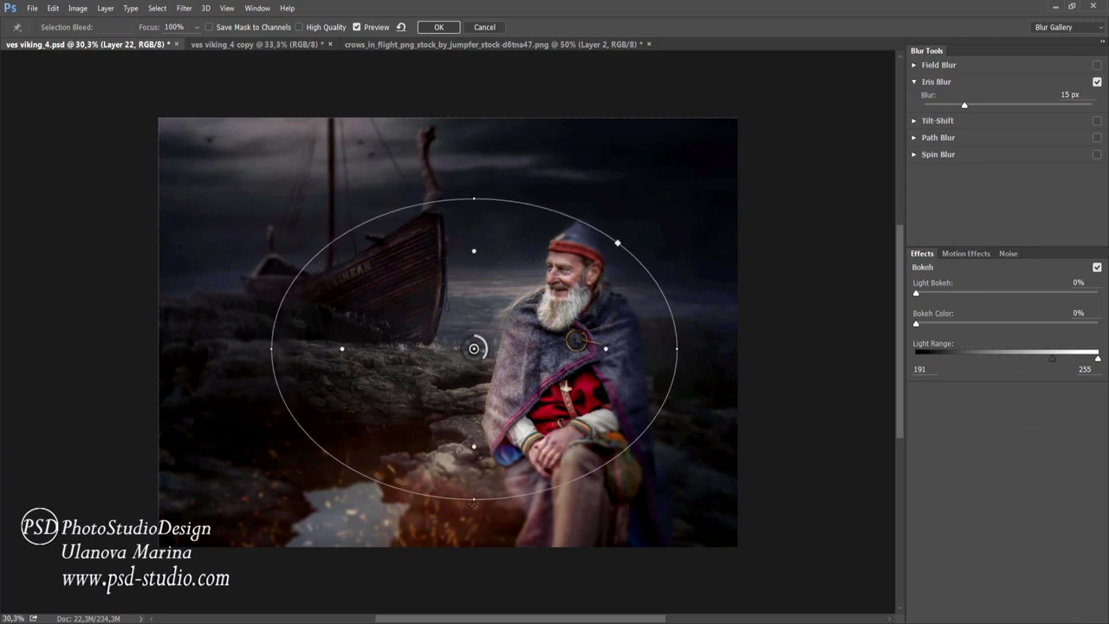
left_click_drag(494, 498, 498, 511)
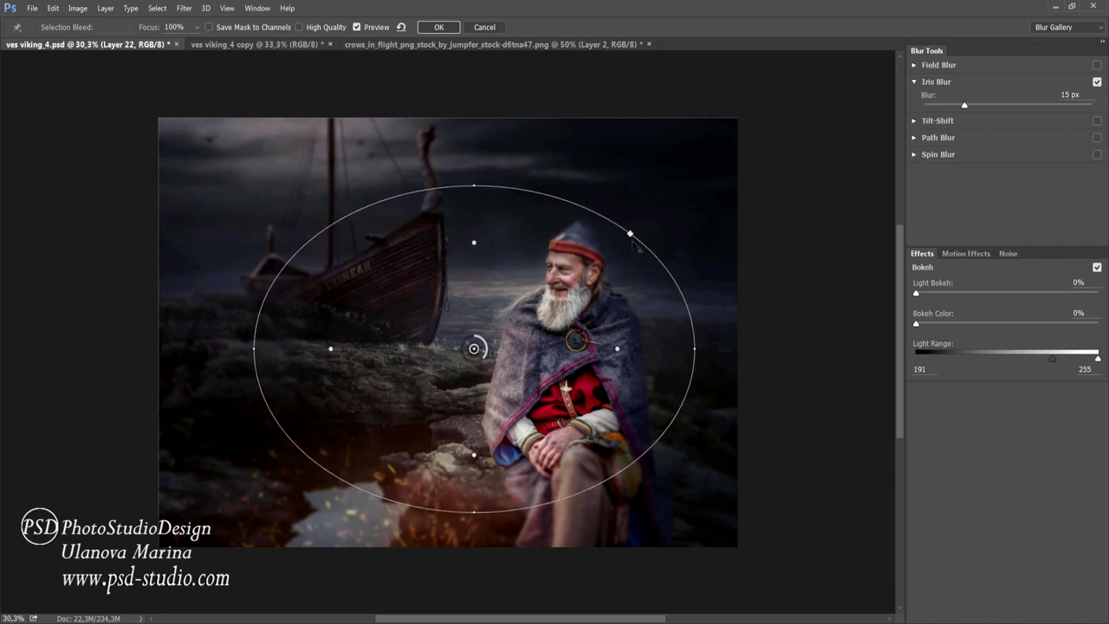
left_click_drag(630, 235, 601, 256)
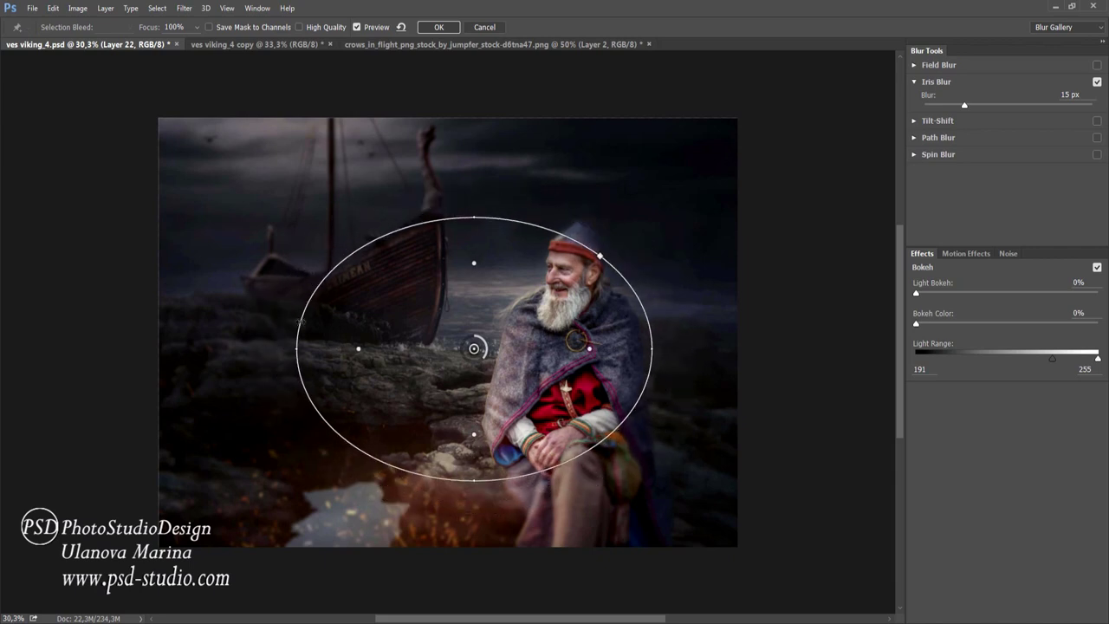
mouse_move(597, 289)
left_mouse_down()
mouse_move(617, 270)
mouse_move(609, 290)
left_mouse_up()
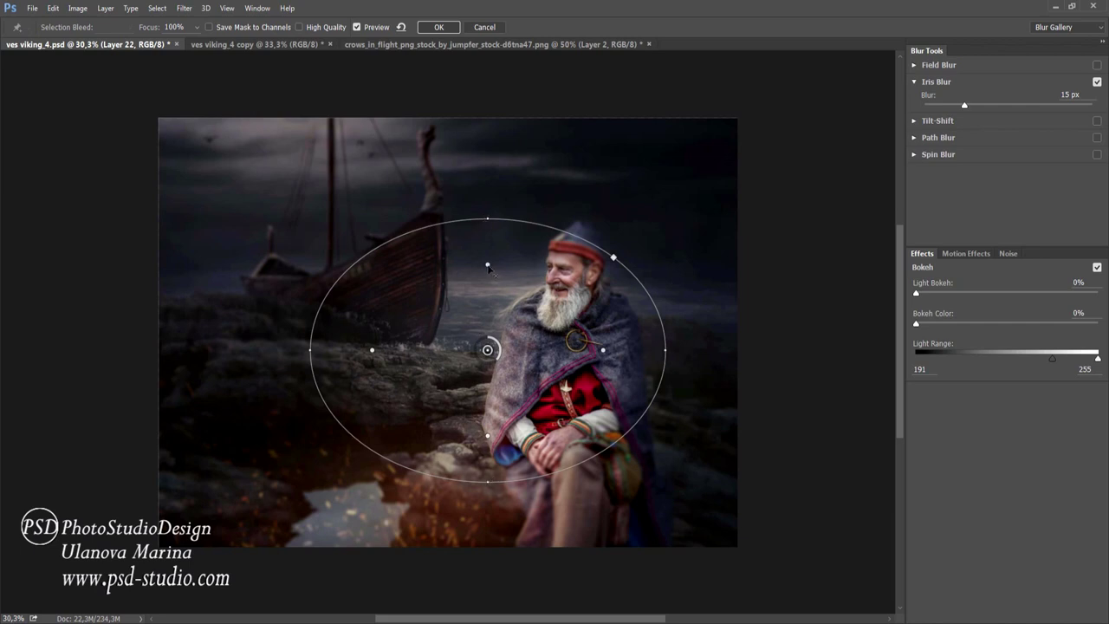
left_click_drag(488, 266, 507, 246)
Step: Apply the blur, add a layer mask, and fill the vik_1 selection black to keep the old man sharp
left_click(438, 28)
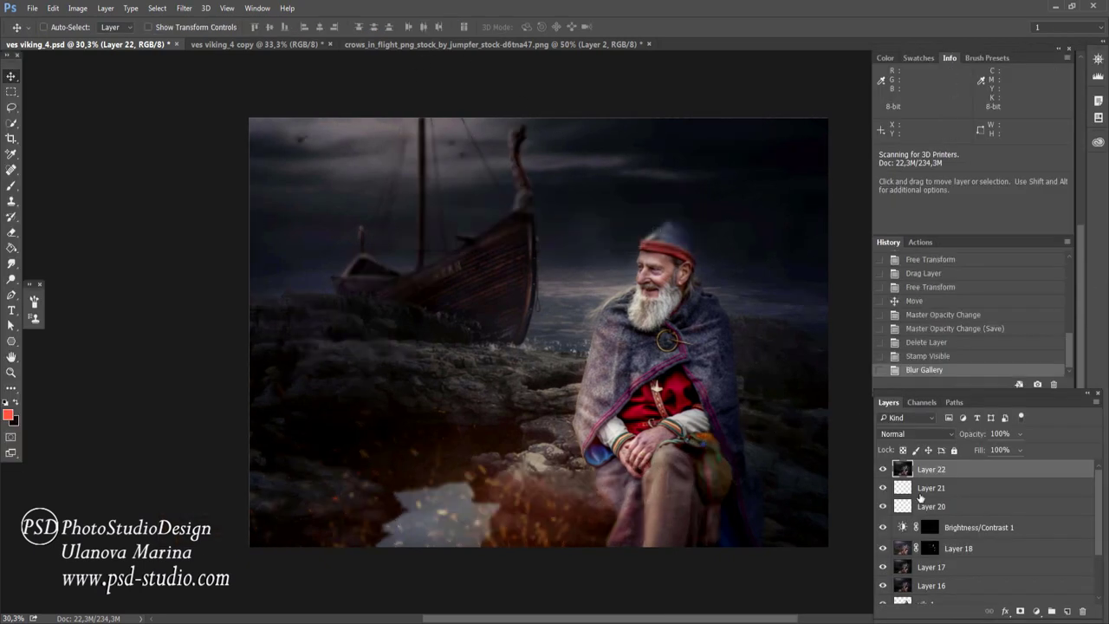
left_click(1025, 612)
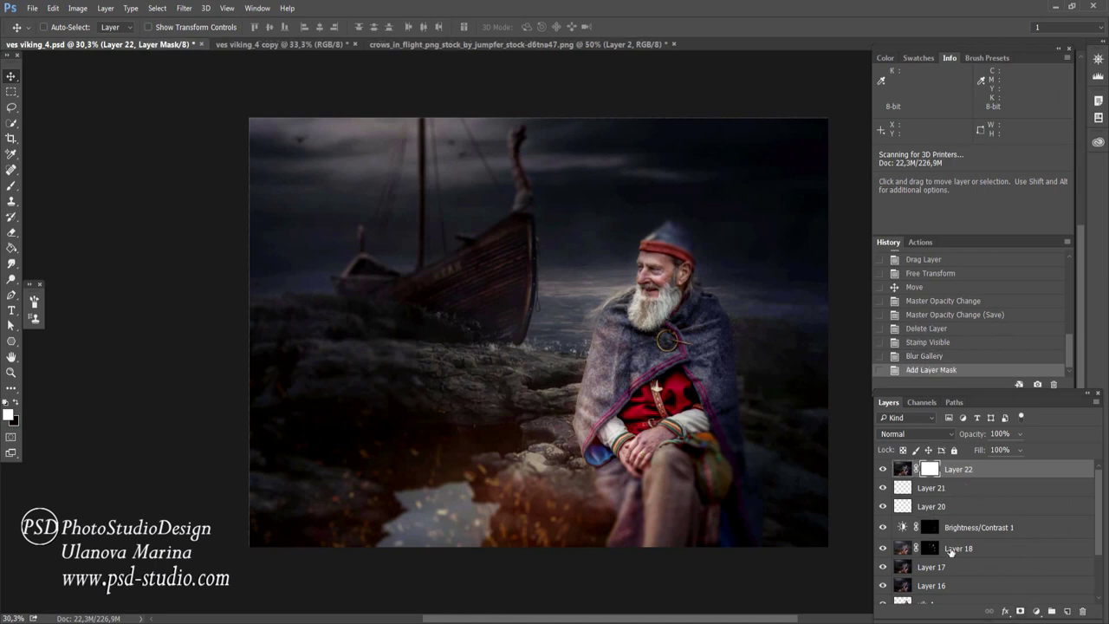
key("b")
mouse_move(649, 268)
left_mouse_down()
mouse_move(660, 246)
mouse_move(669, 257)
left_mouse_up()
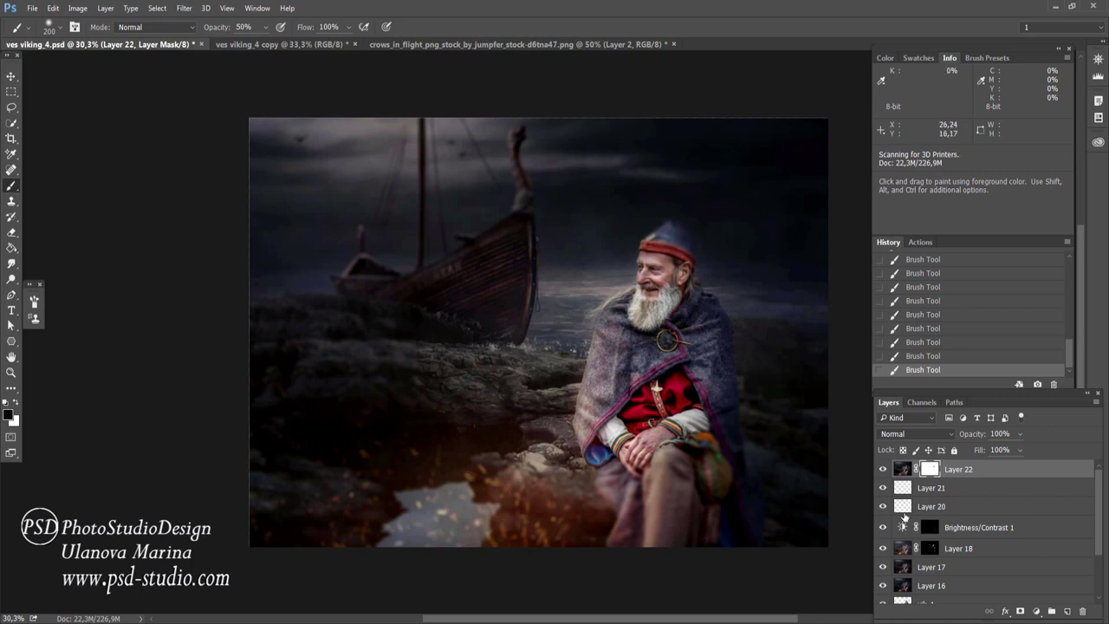
scroll(996, 494, "down", 3)
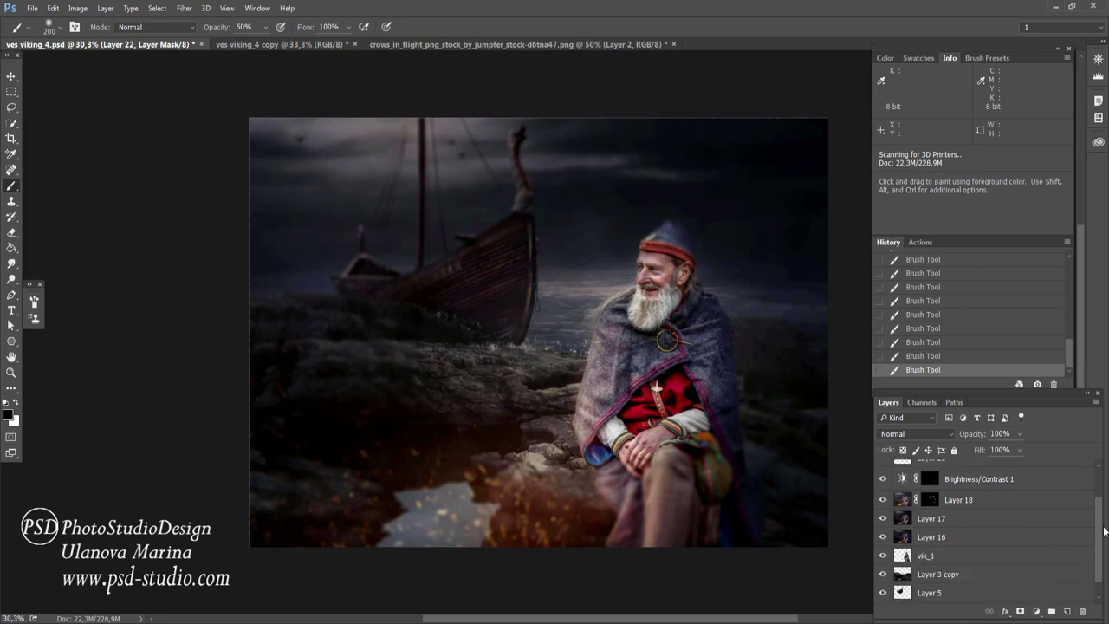
left_click(902, 538, "ctrl")
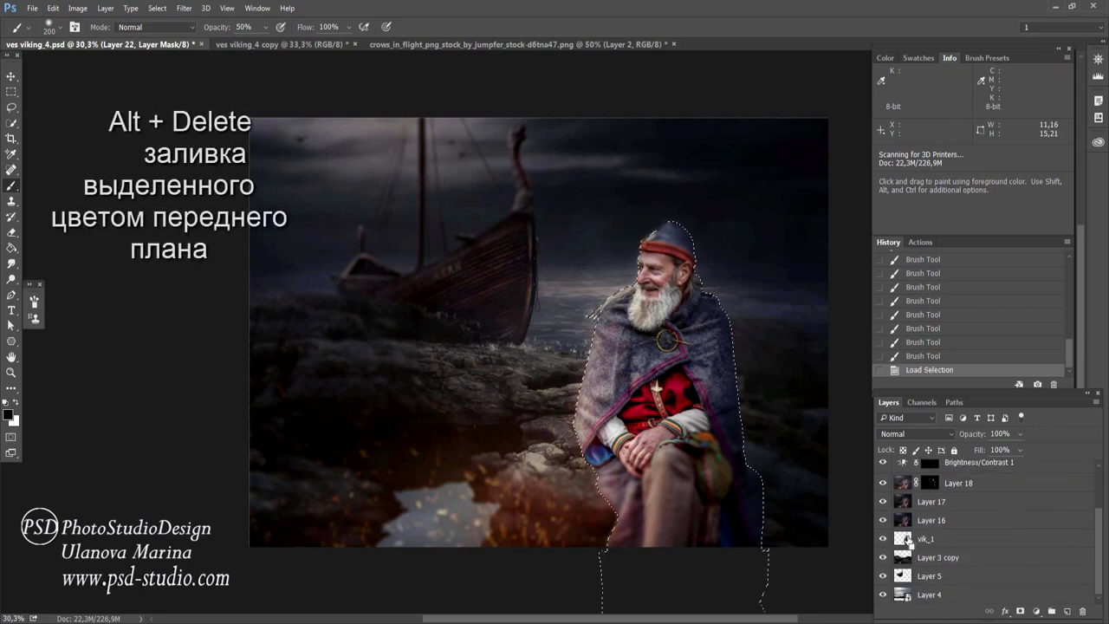
key("alt+Delete")
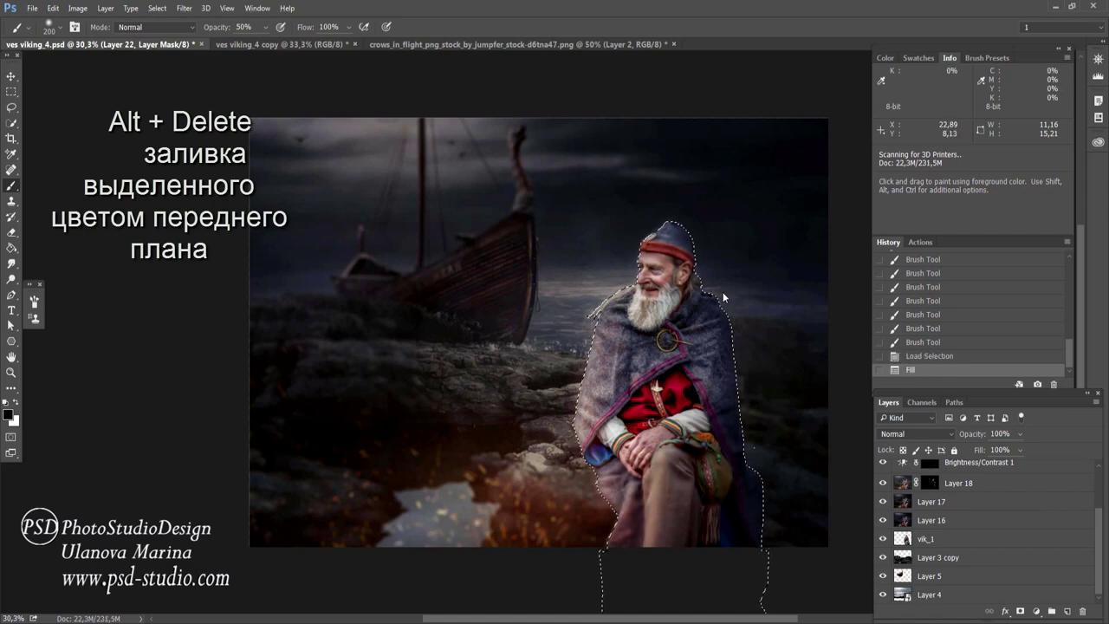
key("ctrl+d")
key("ctrl+d")
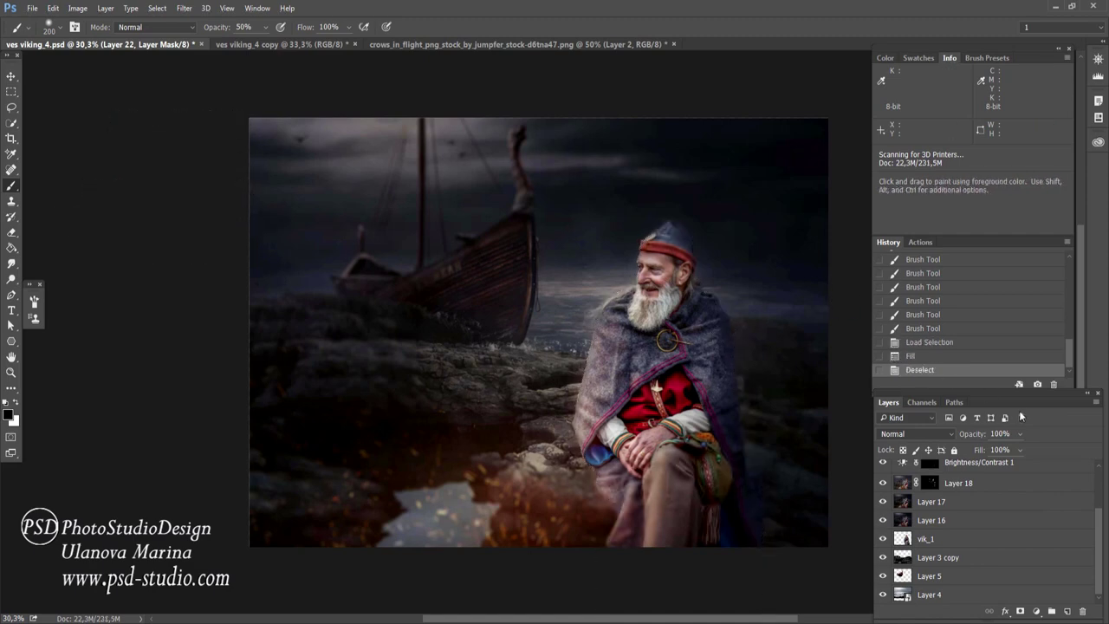
Step: Paint the blur back in near the puddle with white and set the blurred layer to 73% opacity
scroll(1039, 520, "up", 3)
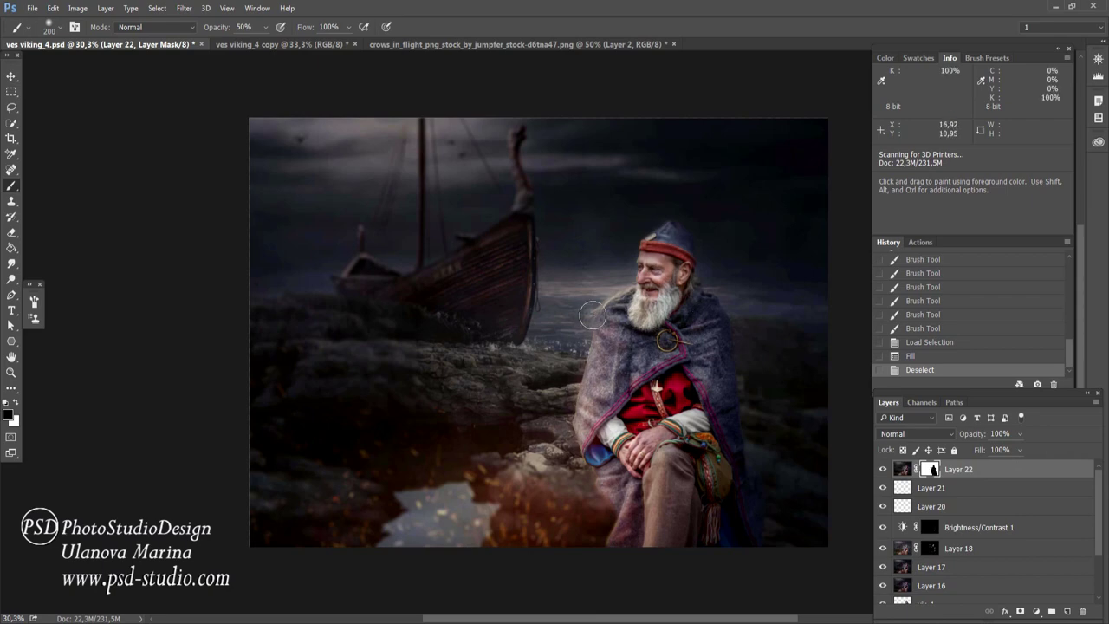
key("x")
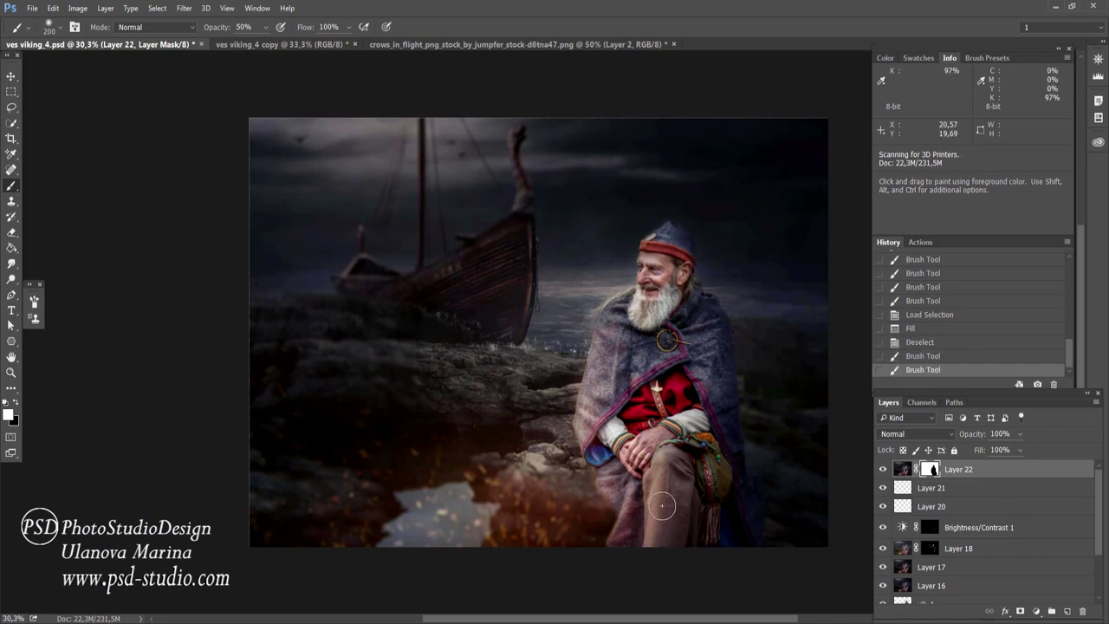
left_click(565, 494)
key("]")
key("]")
key("]")
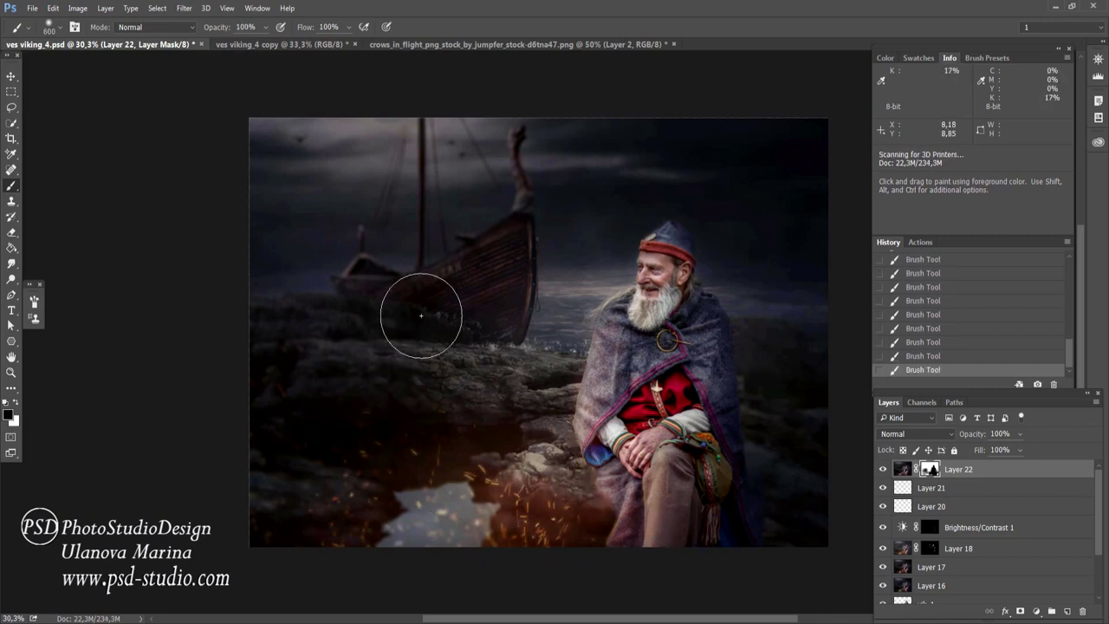
left_click_drag(996, 433, 972, 433)
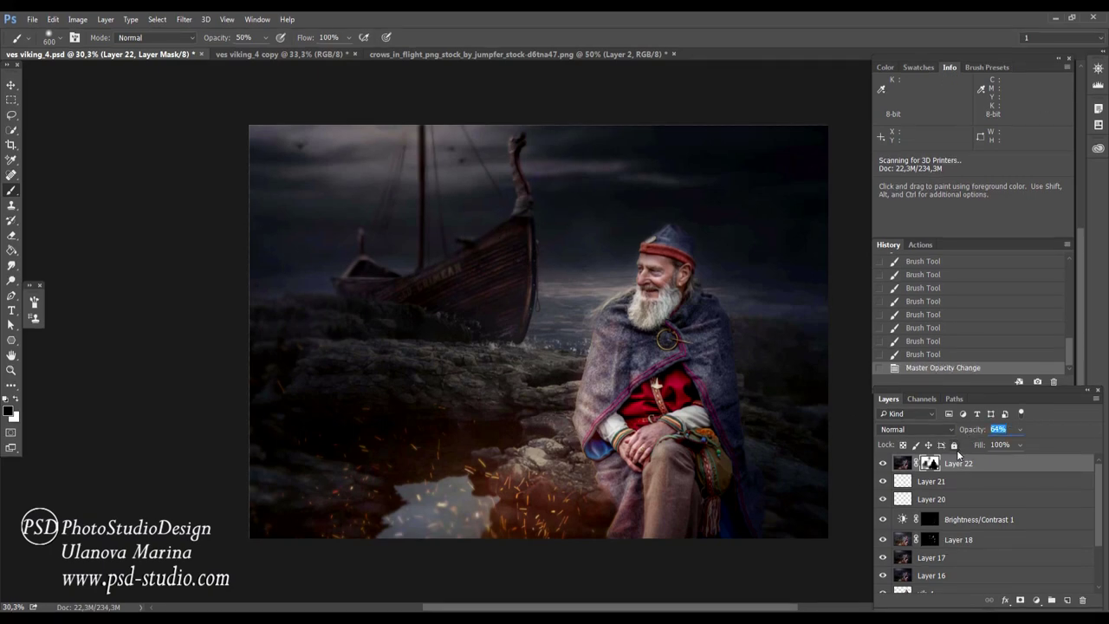
type("73")
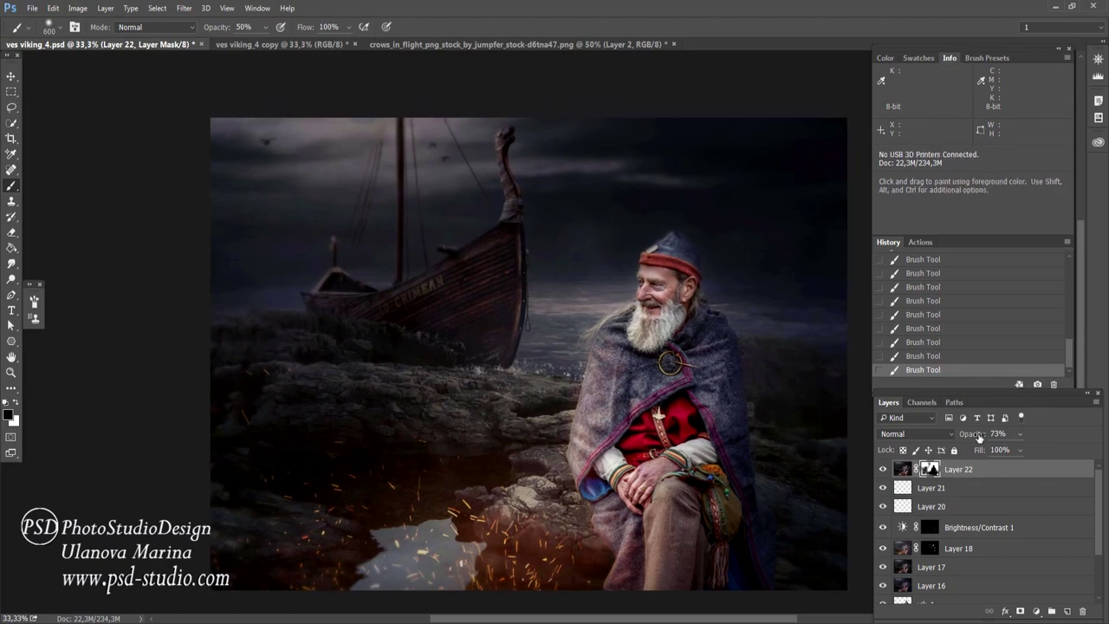
left_click(185, 8)
mouse_move(198, 306)
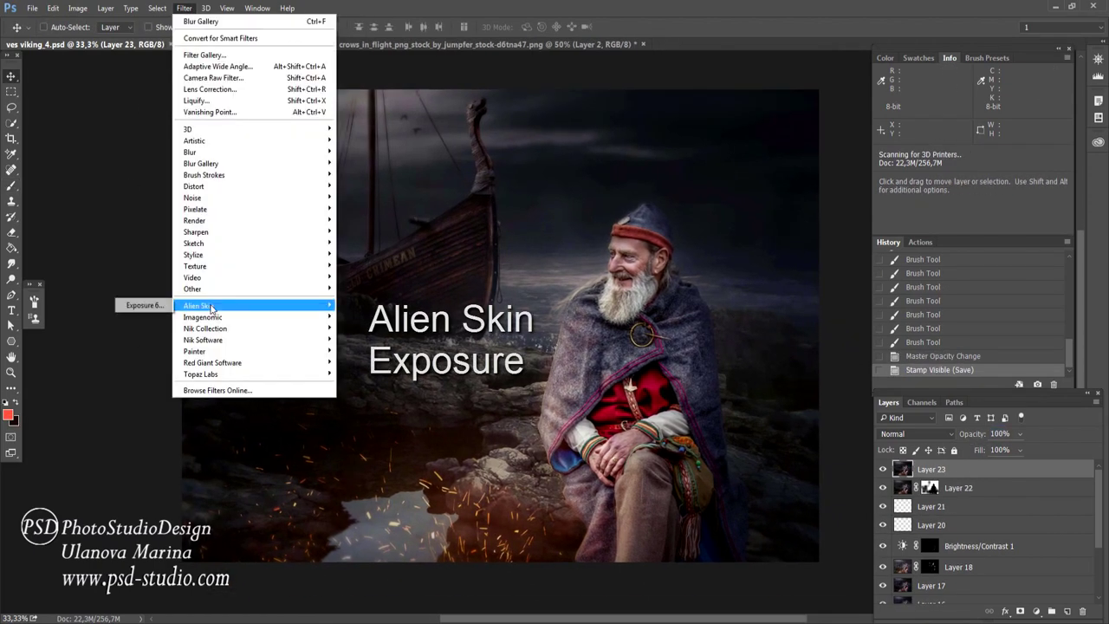
Step: Apply the Exposure 6 Кино preset Процесс Technicolor 2 – Мягкая виньетка to the merged layer
left_click(143, 306)
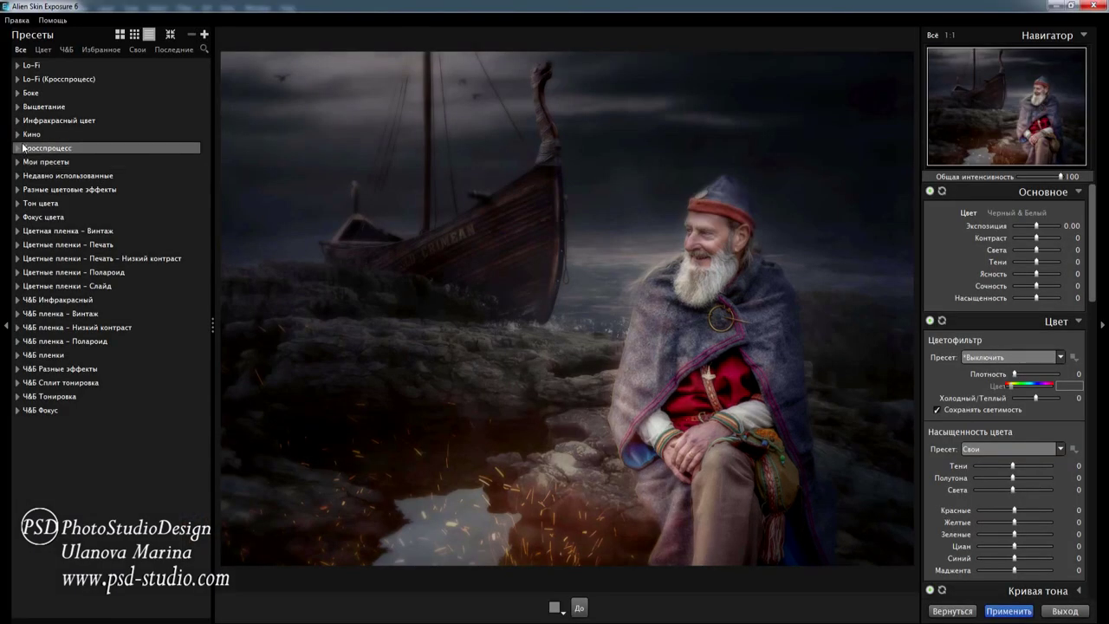
left_click(18, 134)
left_click(104, 312)
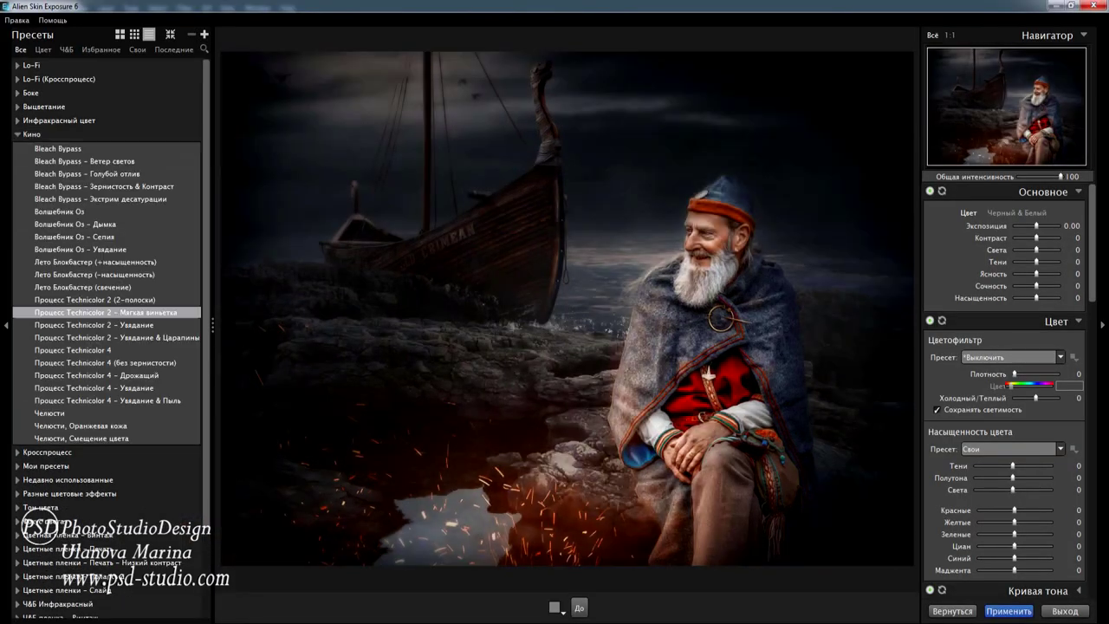
left_click(1009, 611)
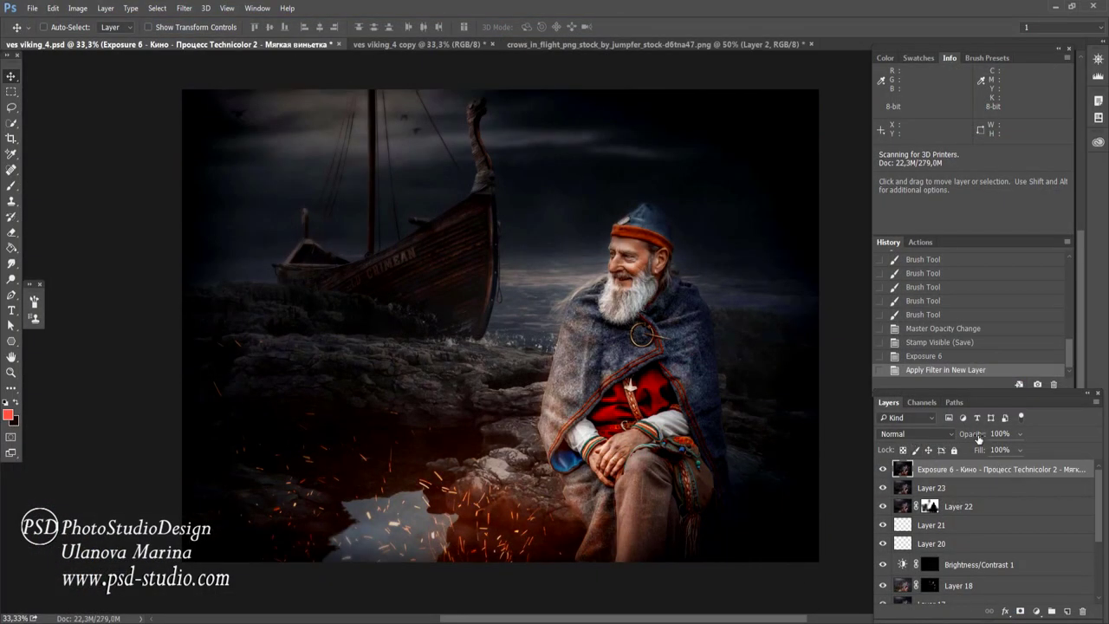
Step: Lower the Technicolor layer to 27% opacity, compare it on and off, and stamp visible into Layer 24
mouse_move(978, 439)
left_mouse_down()
mouse_move(931, 441)
mouse_move(985, 434)
left_mouse_up()
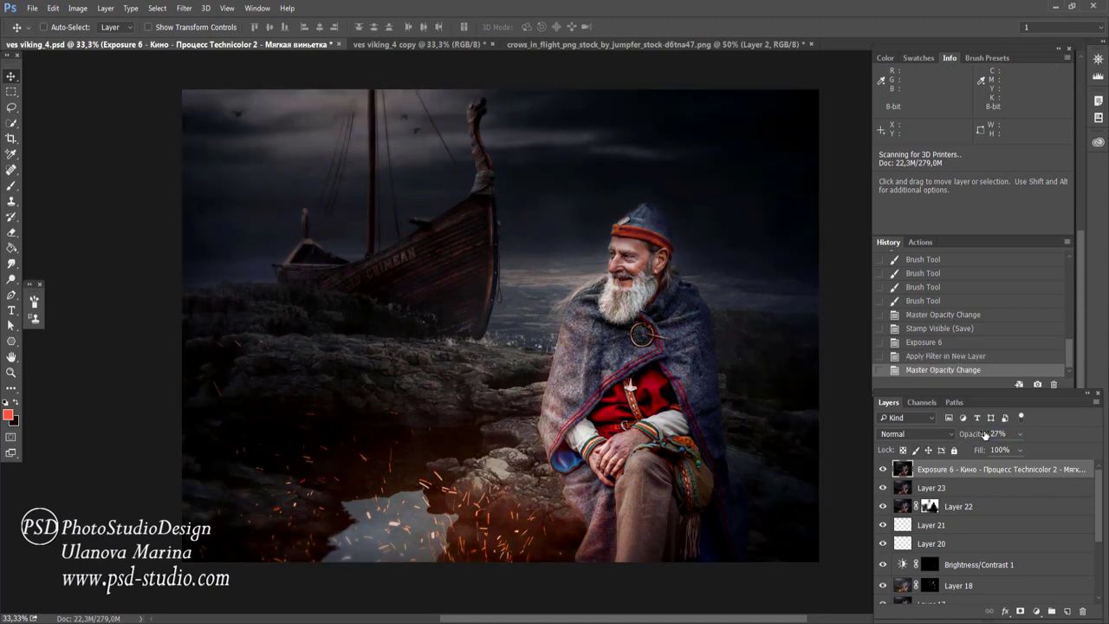
left_click(882, 468)
scroll(631, 328, "up", 1)
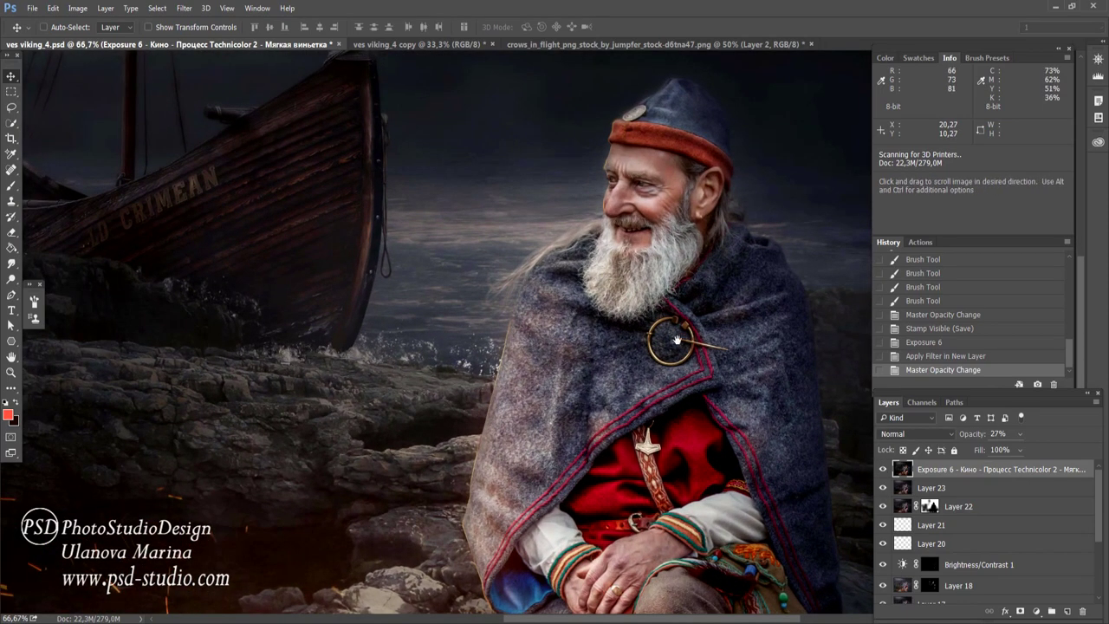
left_click_drag(641, 346, 621, 336)
key("ctrl+shift+alt+e")
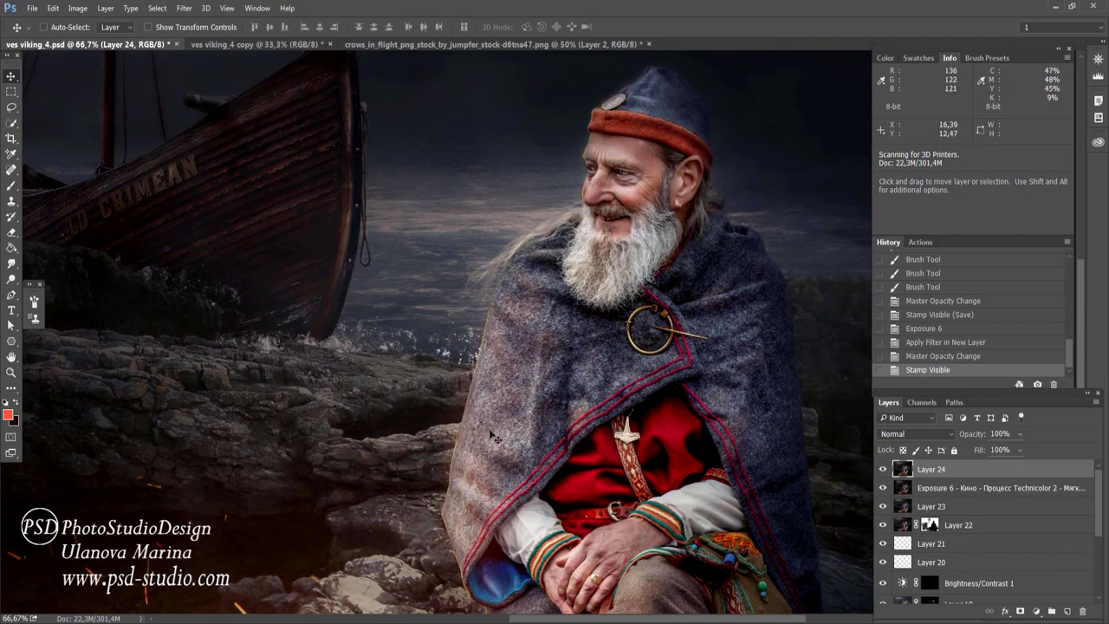
Step: Frame the man's hat and face and set the brush to Soft Light blending
key("b")
scroll(649, 260, "up", 2)
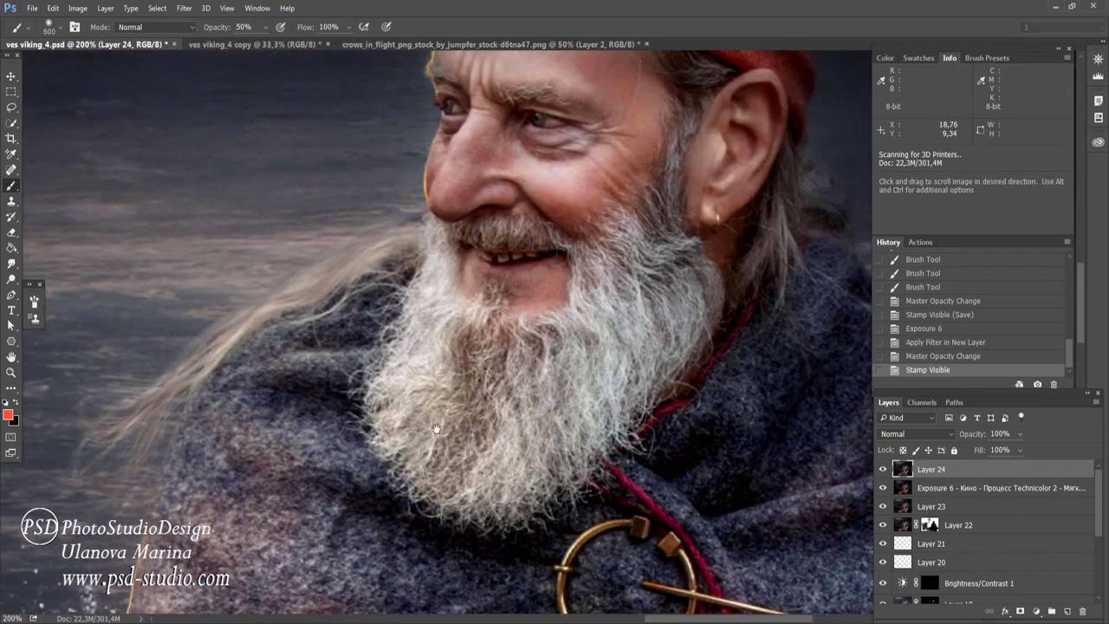
mouse_move(435, 428)
left_mouse_down()
mouse_move(436, 477)
mouse_move(408, 502)
left_mouse_up()
scroll(436, 477, "down", 1)
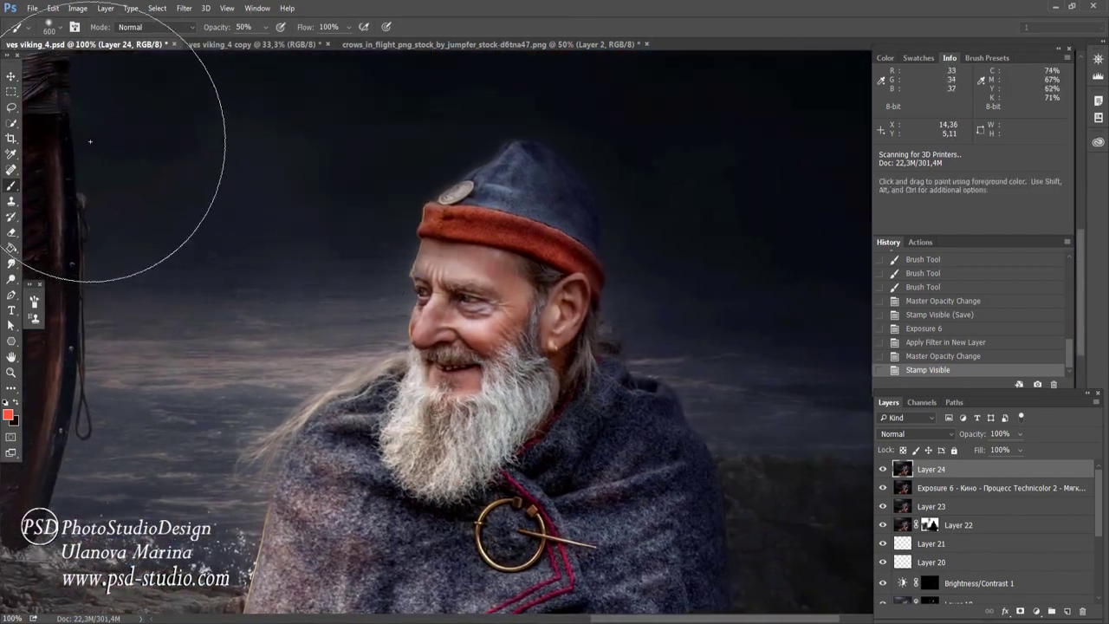
left_click(182, 27)
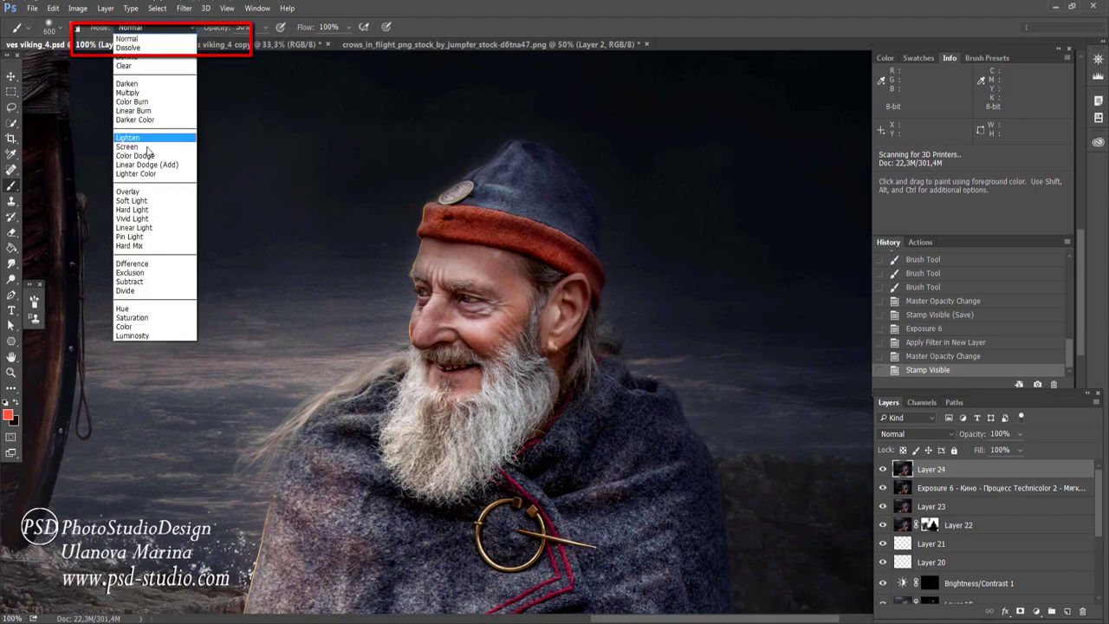
left_click(132, 200)
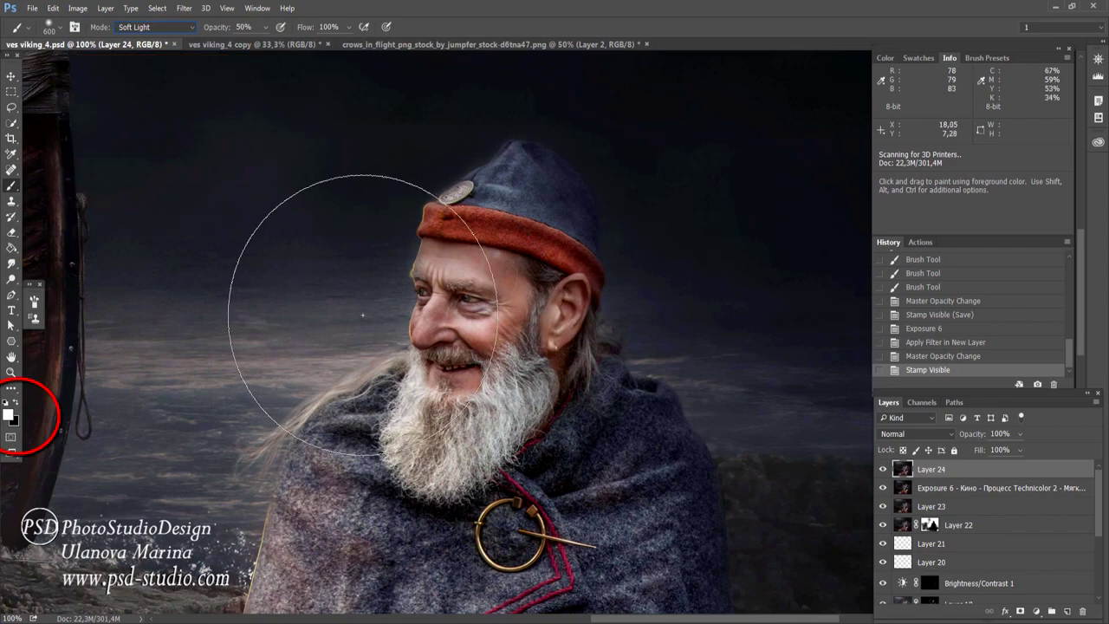
Step: Brighten the catchlight in the man's eye with soft white strokes, checking the whole composite
left_click(469, 329, "ctrl")
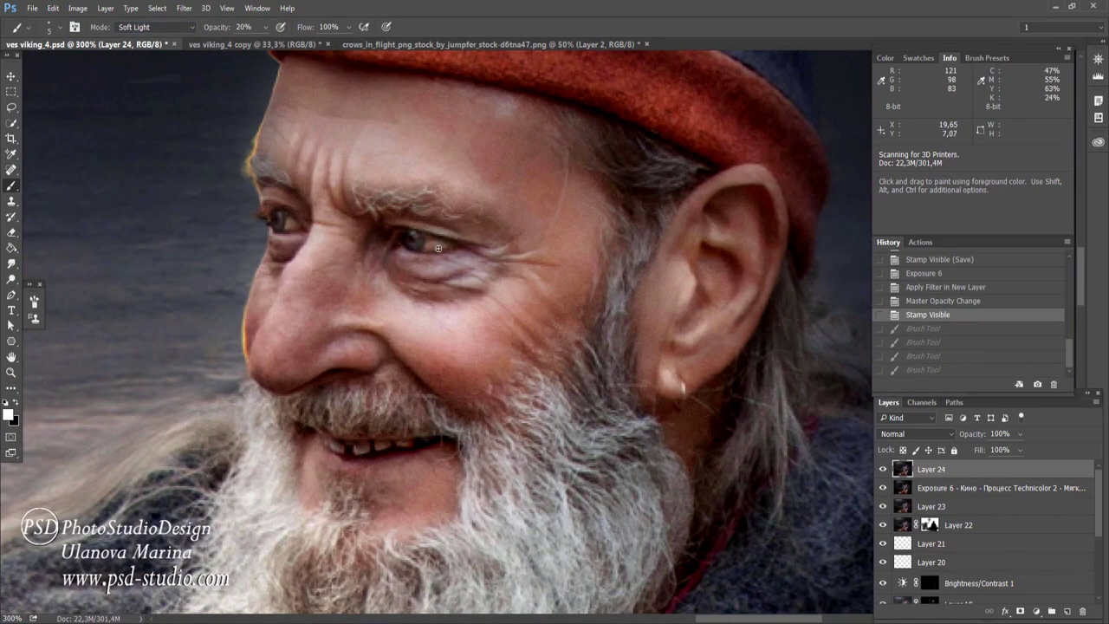
key("ctrl+shift+z")
key("ctrl+shift+z")
key("ctrl+shift+z")
key("ctrl+shift+z")
key("ctrl+shift+z")
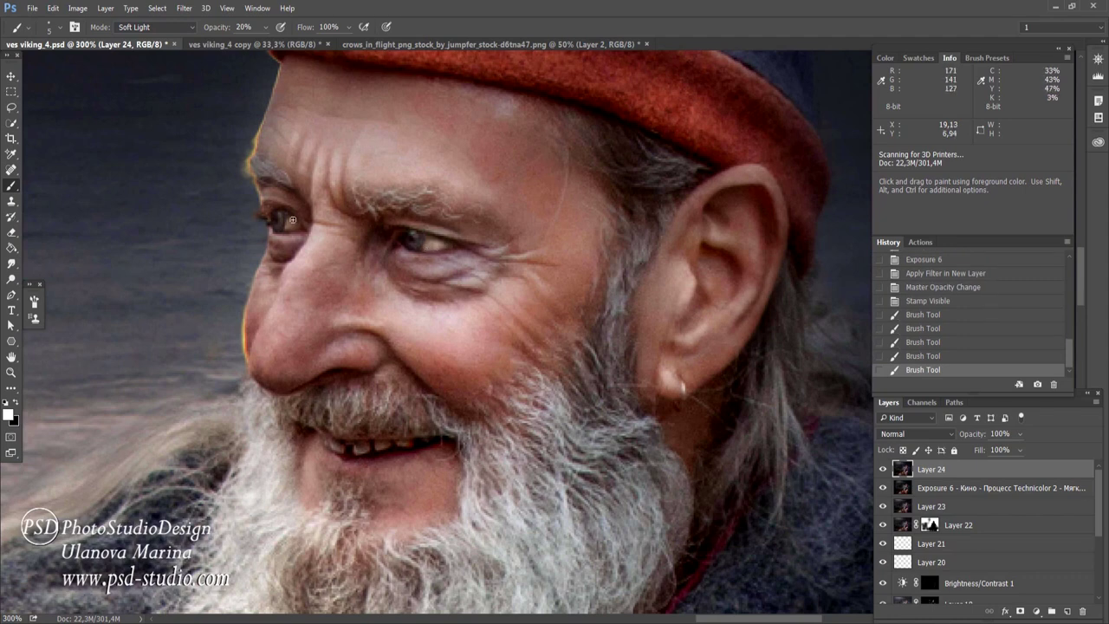
left_click(287, 216)
left_click(288, 218)
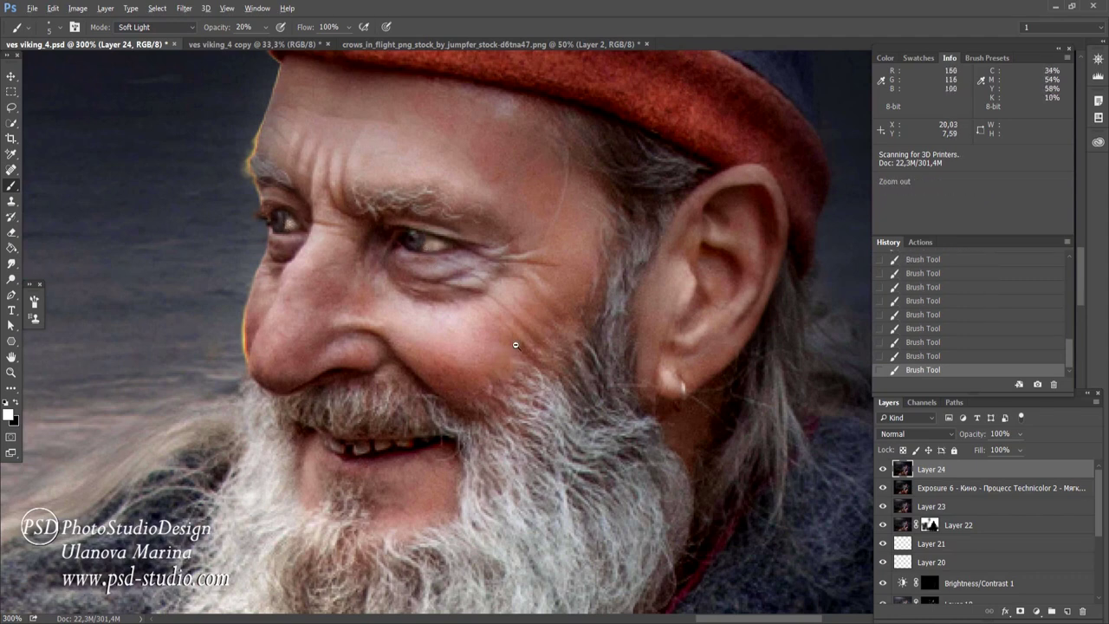
scroll(520, 377, "down", 2)
scroll(546, 381, "down", 1)
scroll(553, 382, "down", 2)
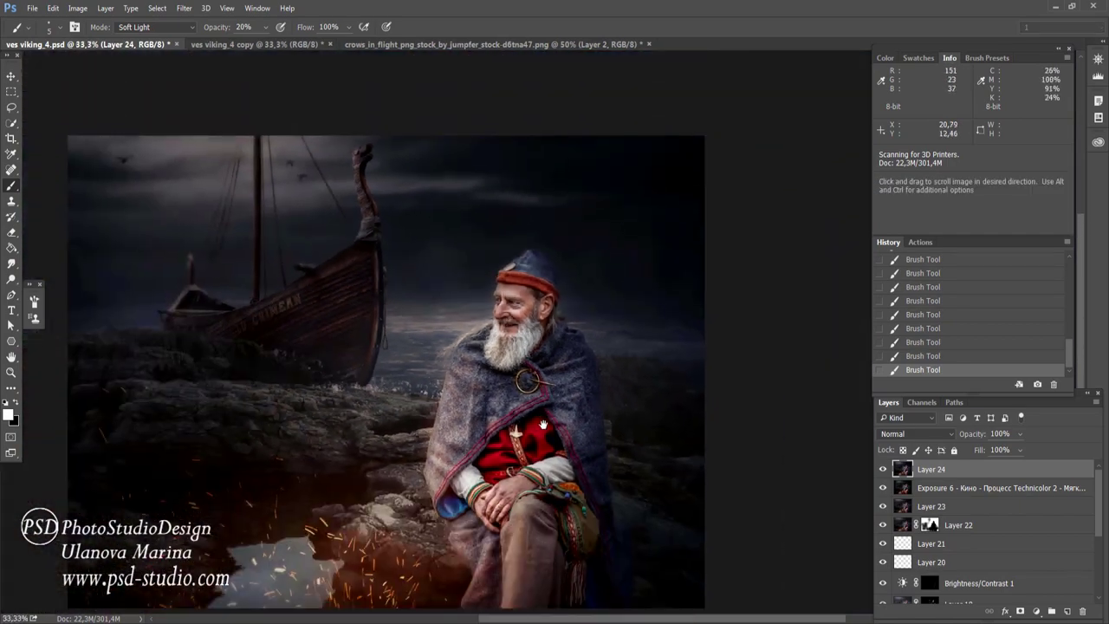
left_click_drag(535, 478, 573, 417)
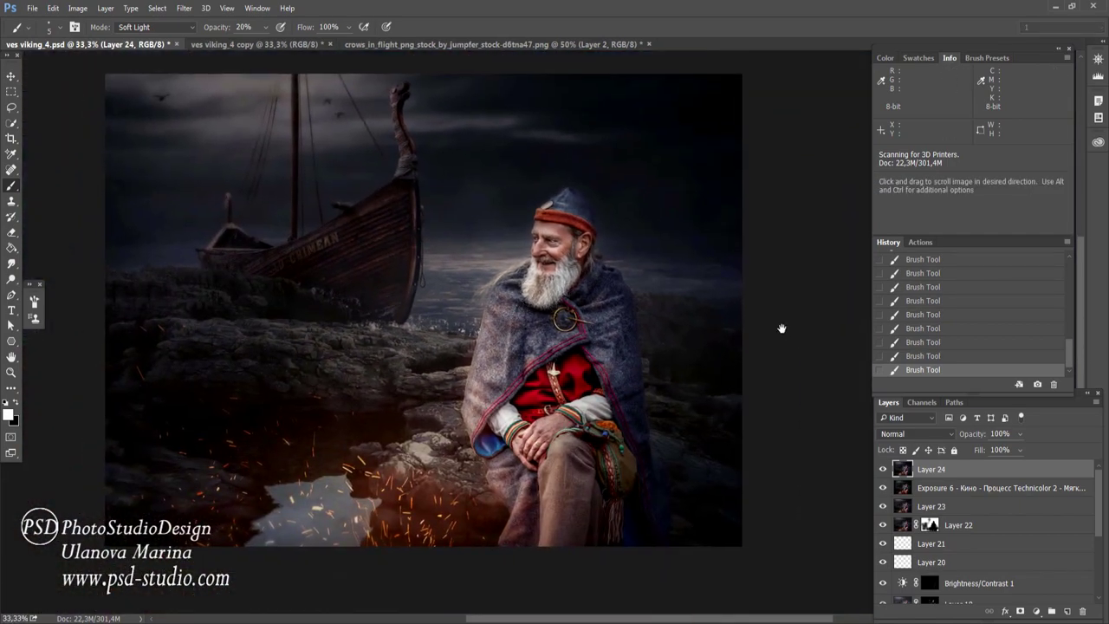
scroll(538, 267, "up", 4)
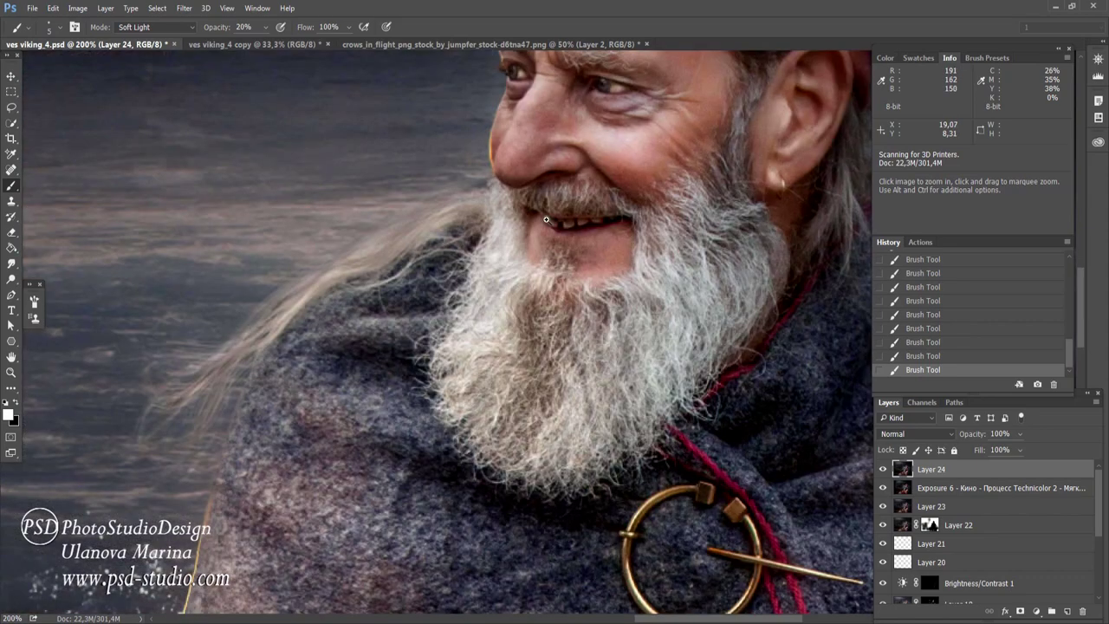
left_click_drag(546, 219, 502, 326)
scroll(502, 327, "up", 1)
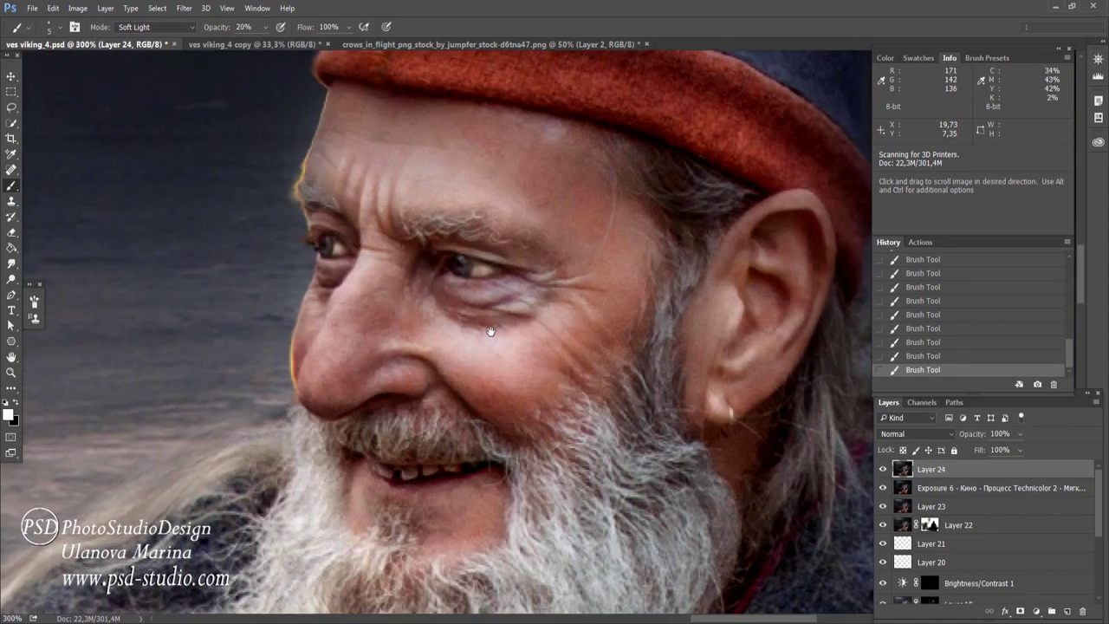
left_click(141, 26)
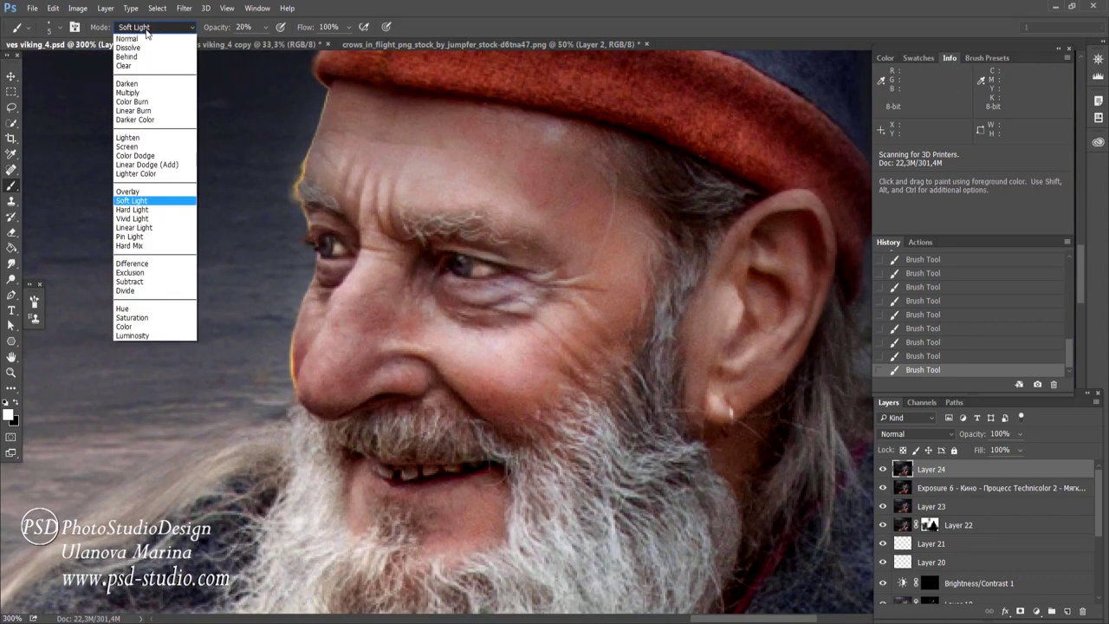
Step: Set the brush to Vivid Light blending with white as the painting colour
left_click(138, 68)
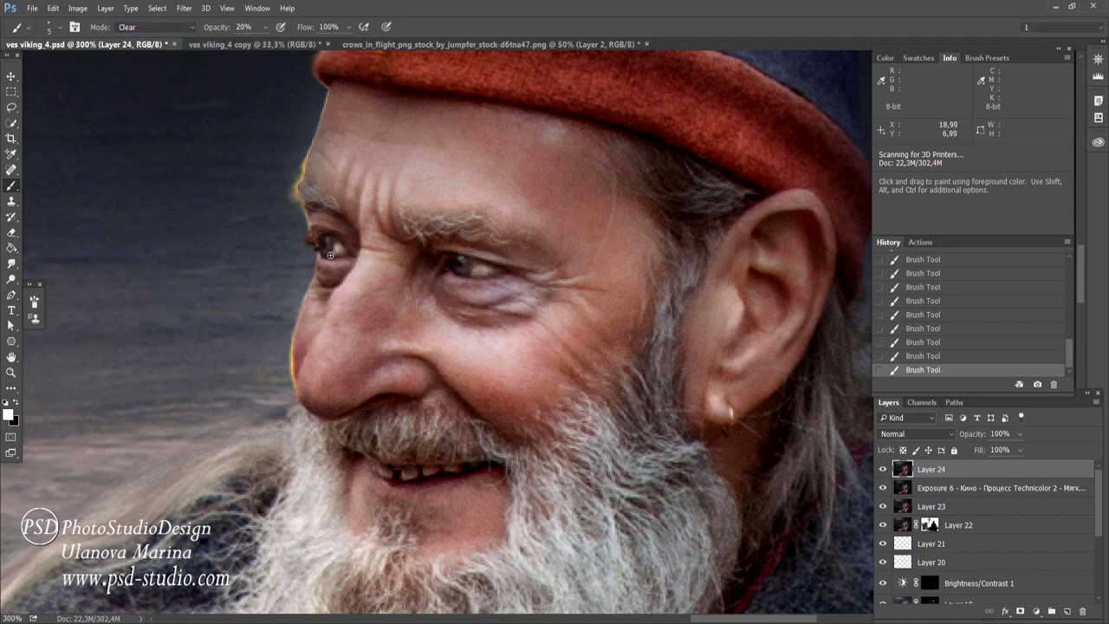
left_click(151, 27)
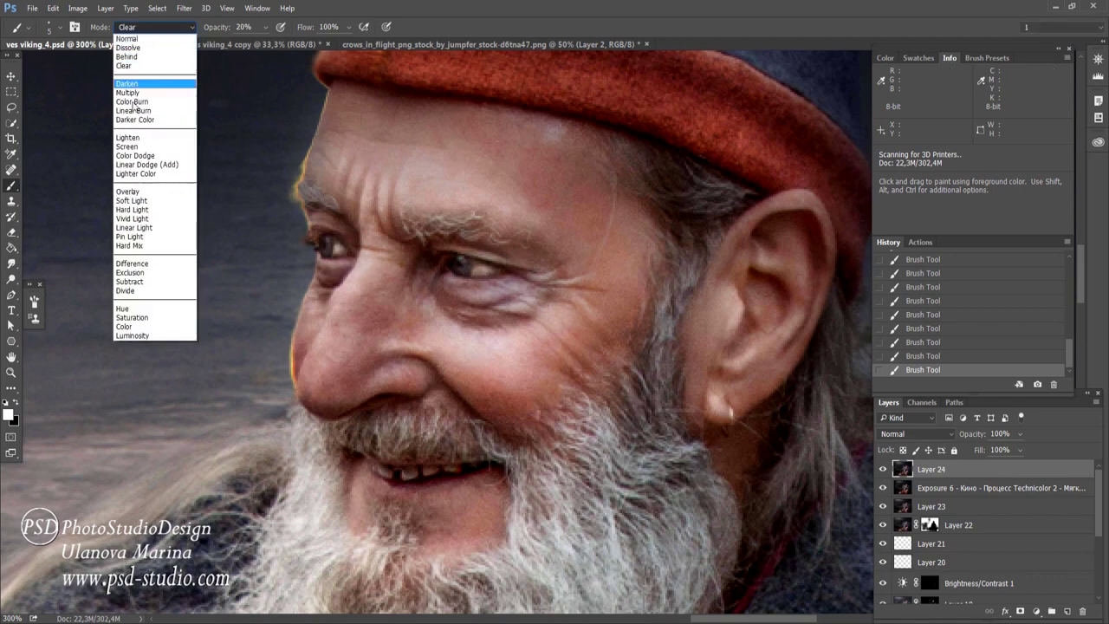
left_click(135, 218)
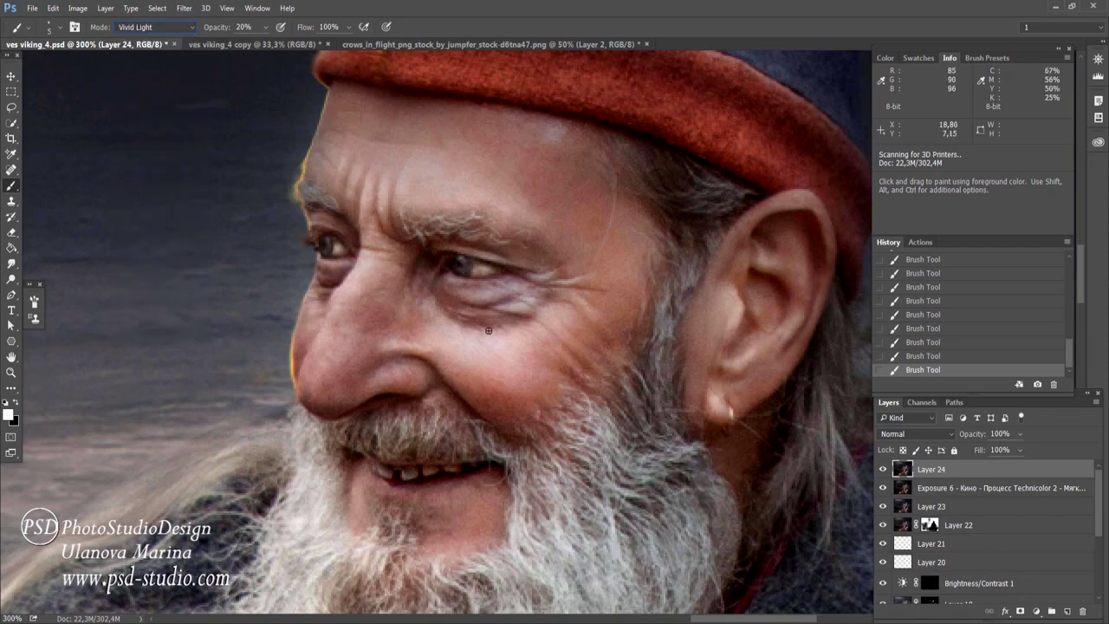
mouse_move(540, 262)
left_mouse_down()
mouse_move(492, 339)
mouse_move(462, 257)
left_mouse_up()
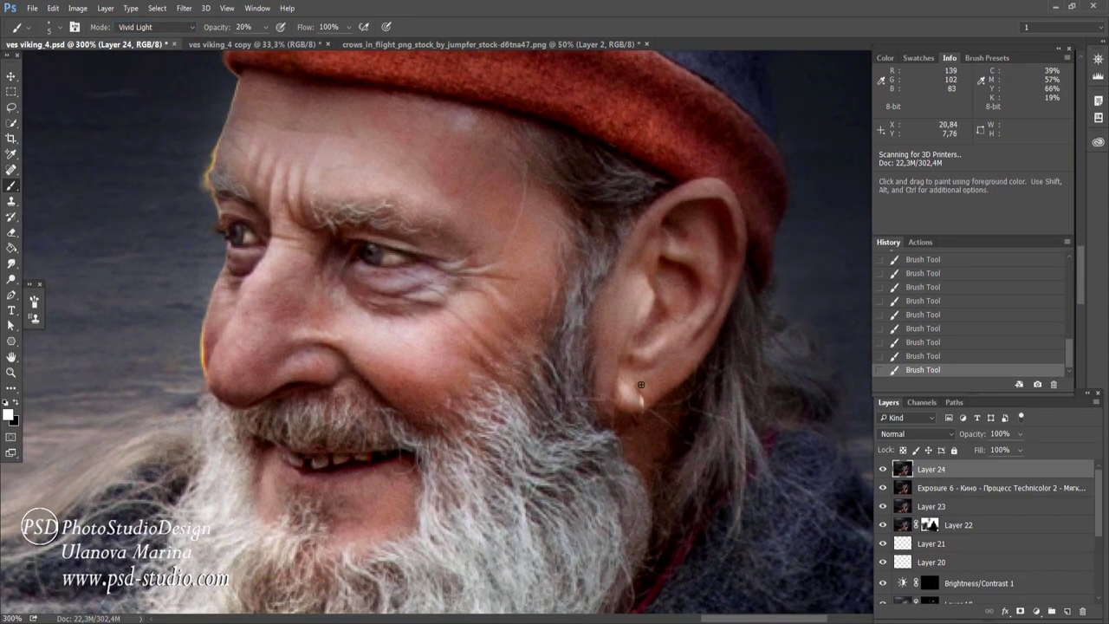
left_click(884, 58)
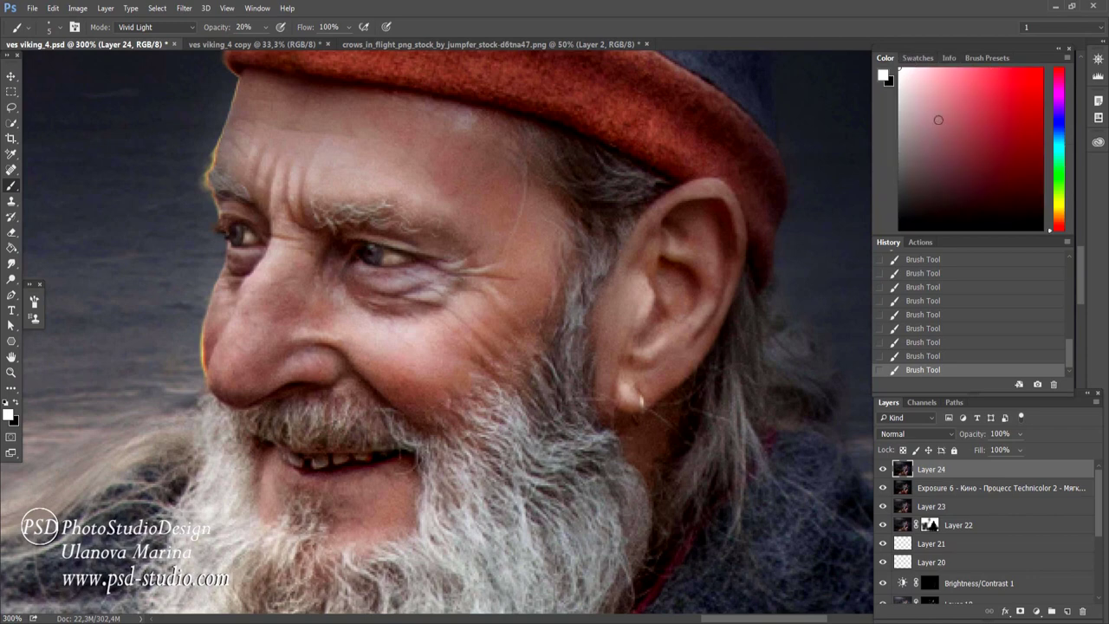
left_click(918, 58)
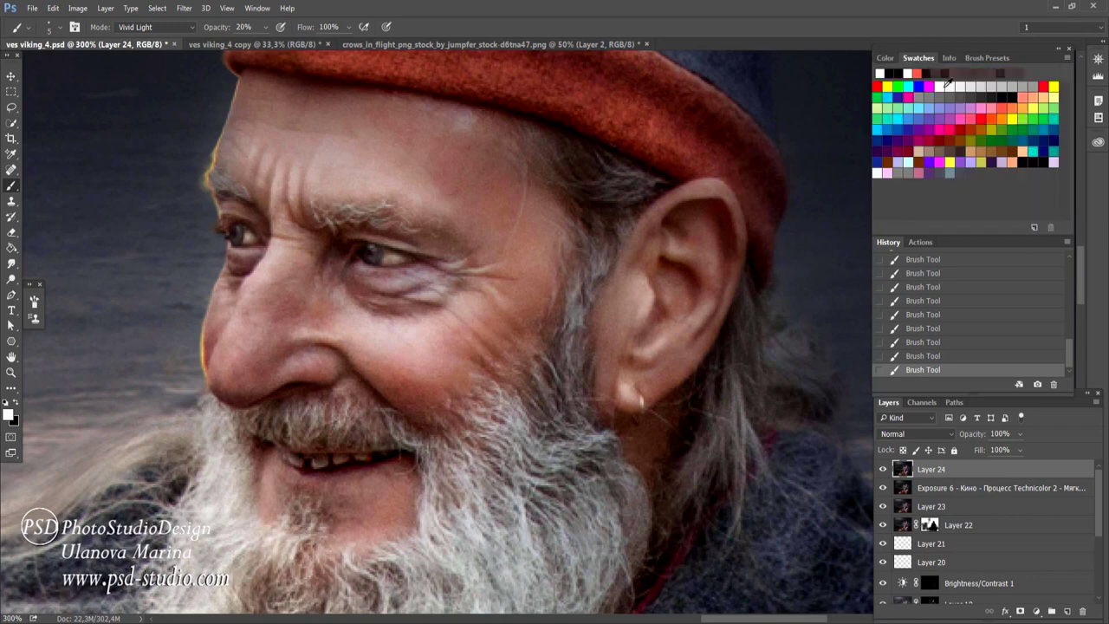
left_click(948, 87)
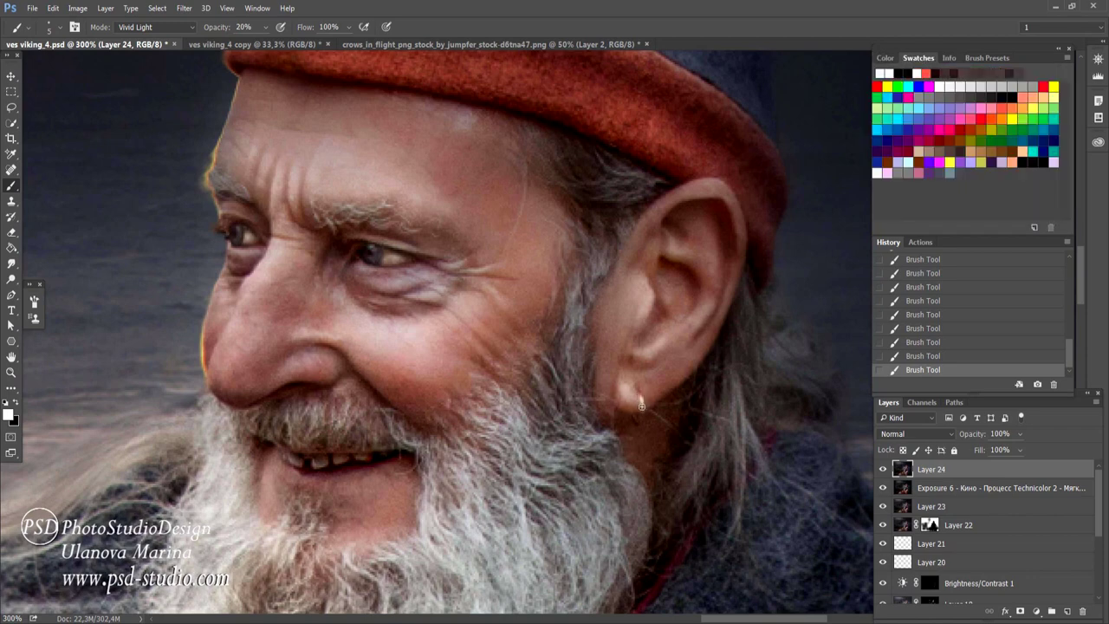
Step: Paint a faint bright highlight along the edge of the brooch ring
scroll(572, 465, "down", 10)
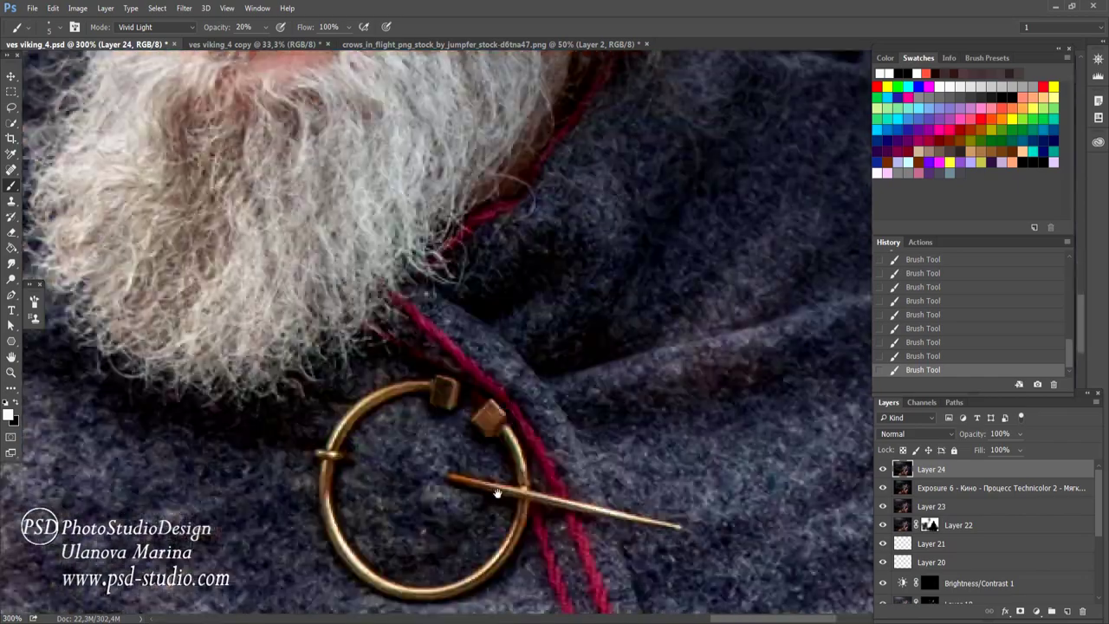
scroll(495, 491, "down", 2)
left_click_drag(507, 463, 366, 327)
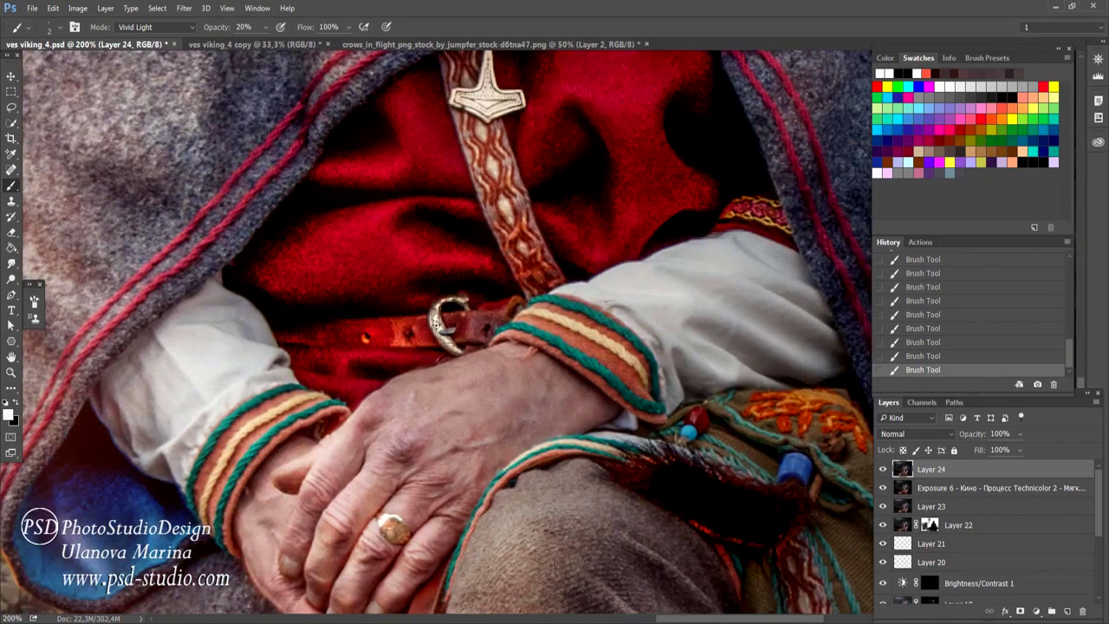
scroll(438, 328, "up", 3)
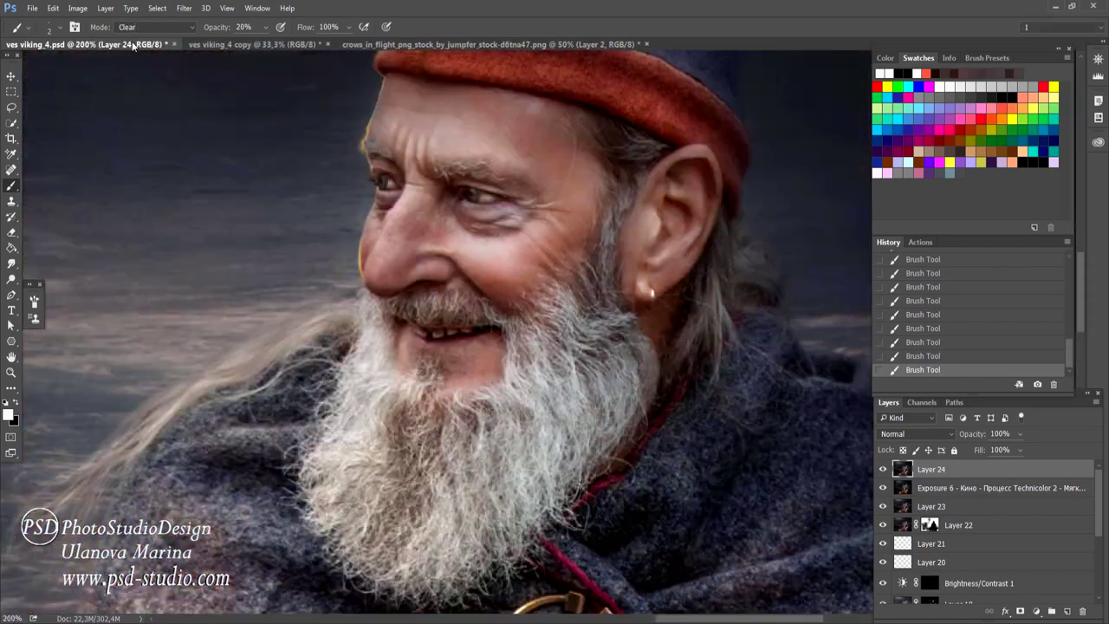
Step: Switch the brush to Overlay with black and zoom in over the man's face
left_click(151, 27)
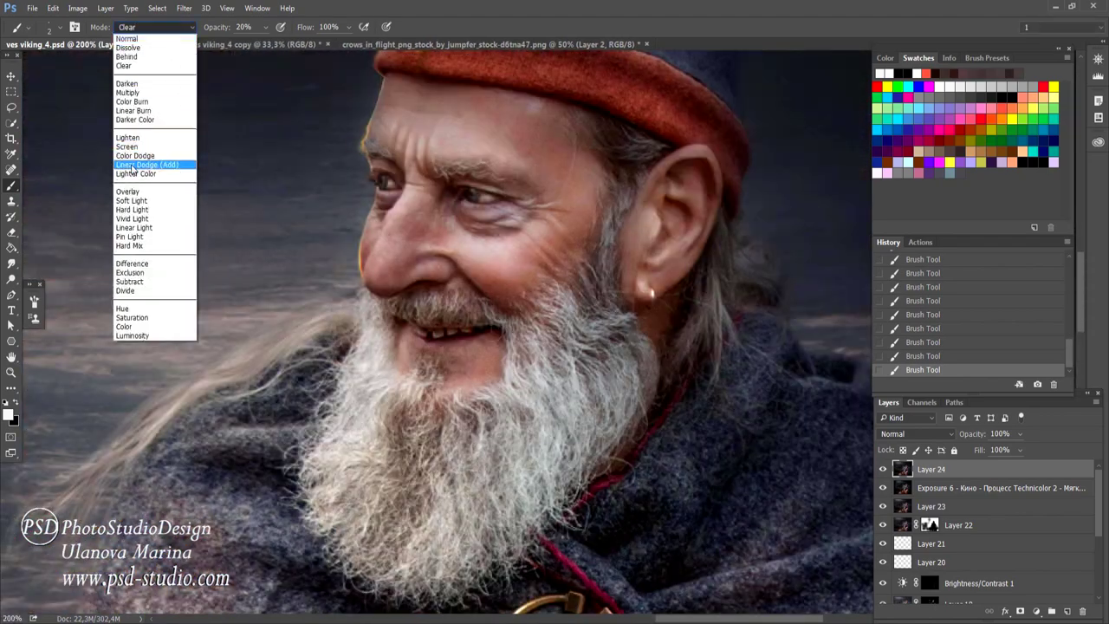
left_click(134, 192)
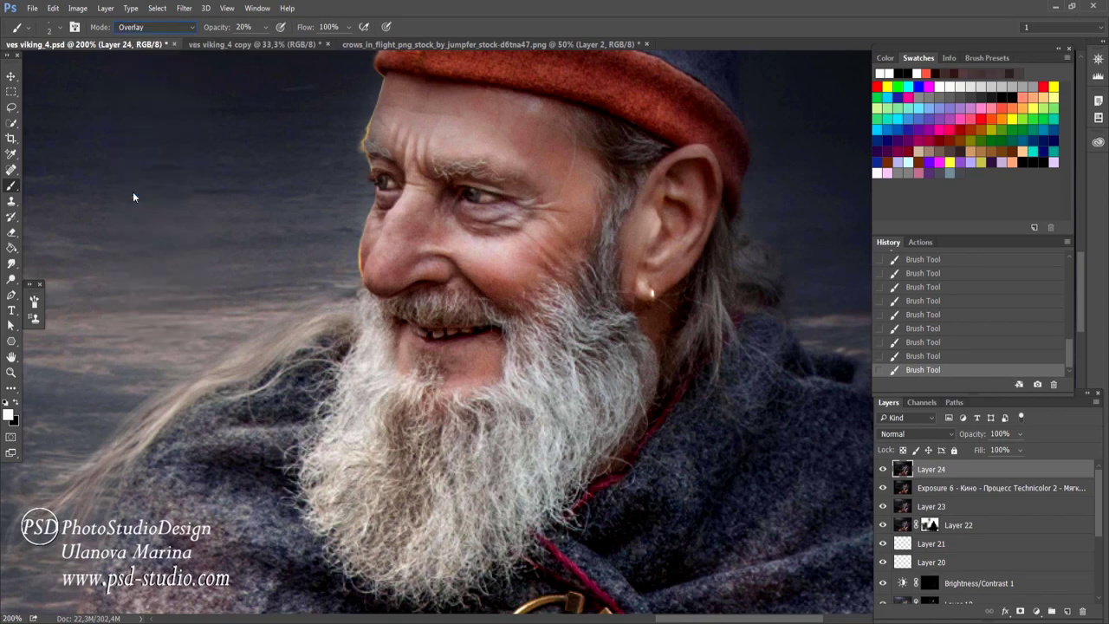
left_click(17, 403)
left_click(460, 243, "ctrl")
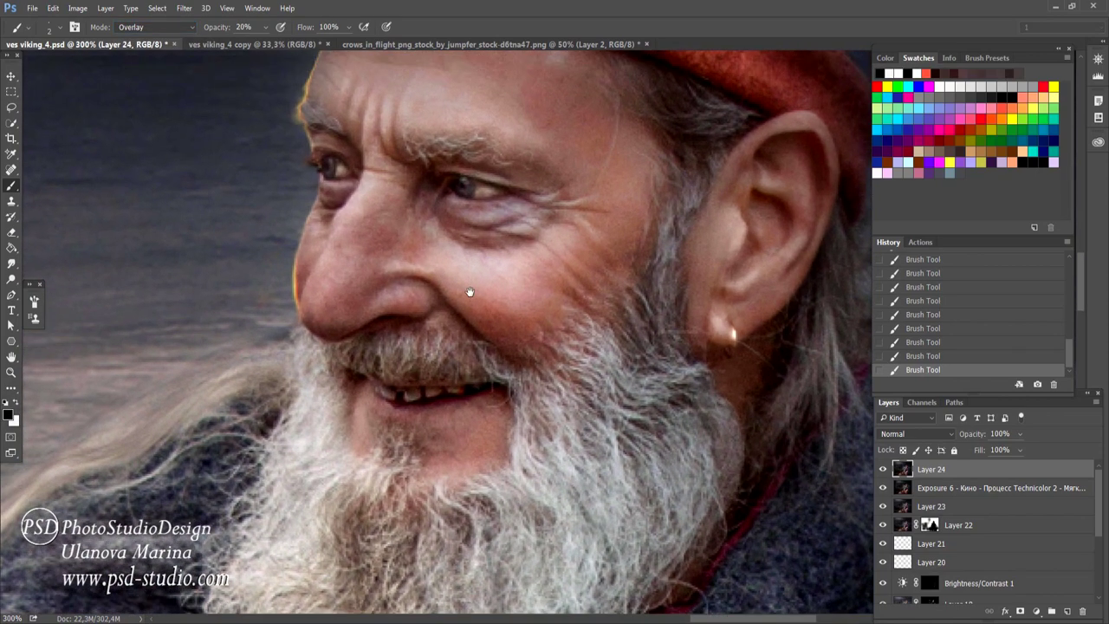
left_click_drag(459, 156, 459, 225)
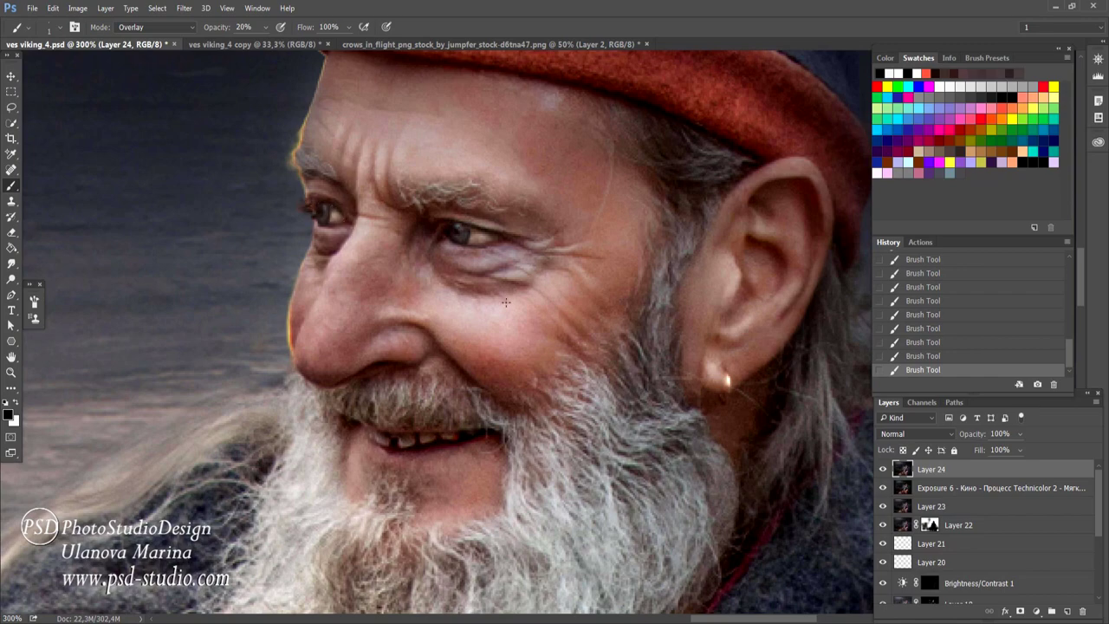
scroll(595, 303, "down", 2)
scroll(577, 350, "down", 1)
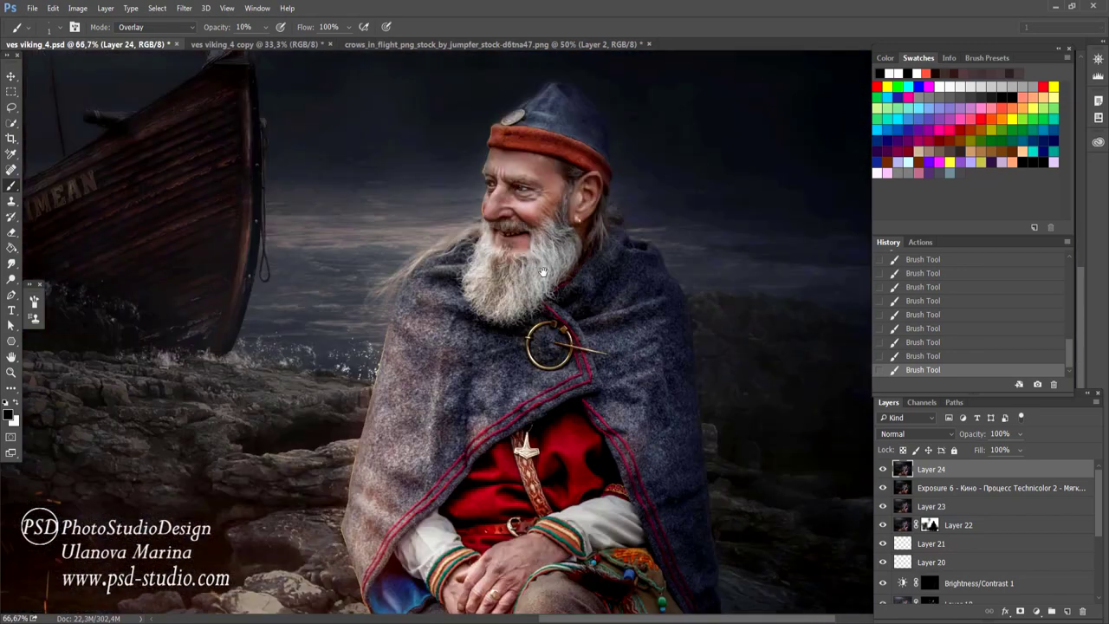
scroll(607, 364, "down", 2)
scroll(629, 382, "down", 1)
scroll(629, 382, "up", 1)
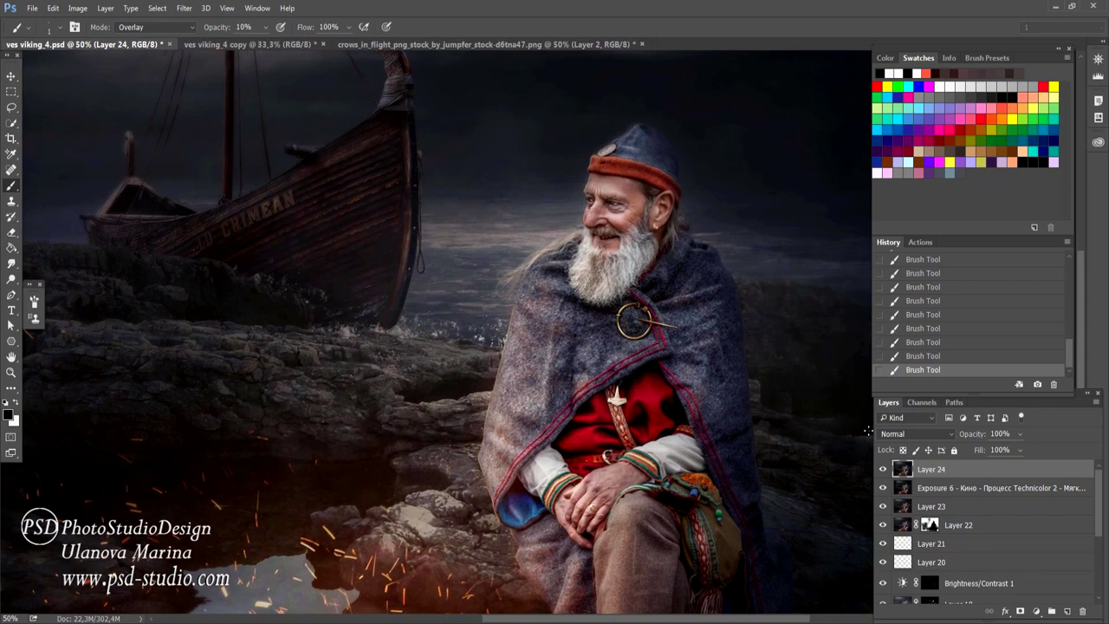
Step: Compare the image with Layer 24 toggled, then duplicate it as Layer 24 copy
left_click(882, 469)
left_click(883, 469)
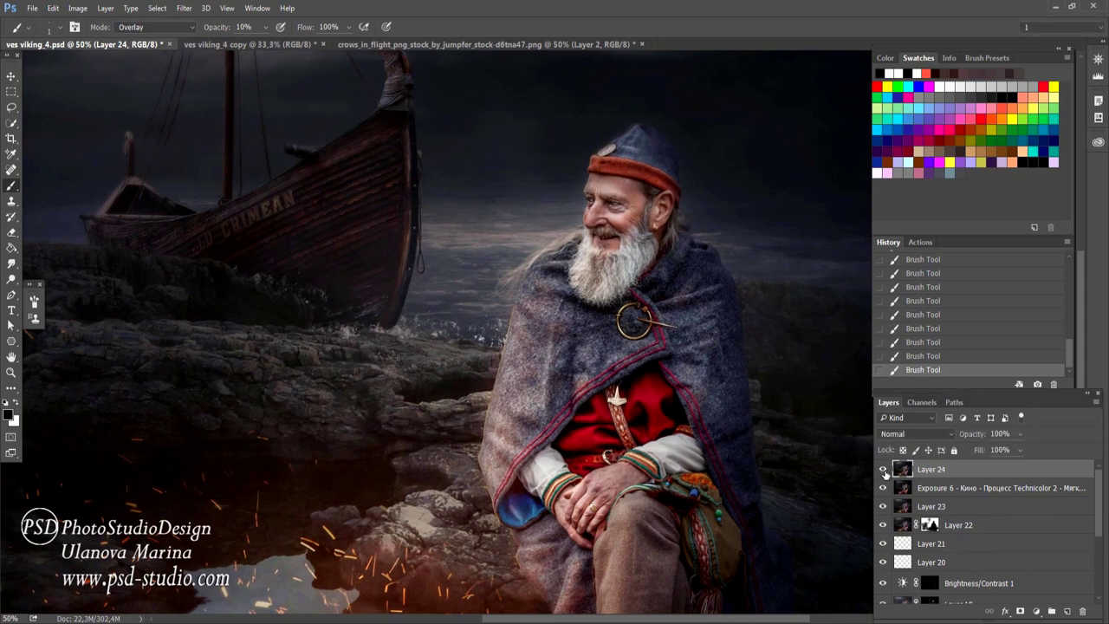
left_click(883, 469)
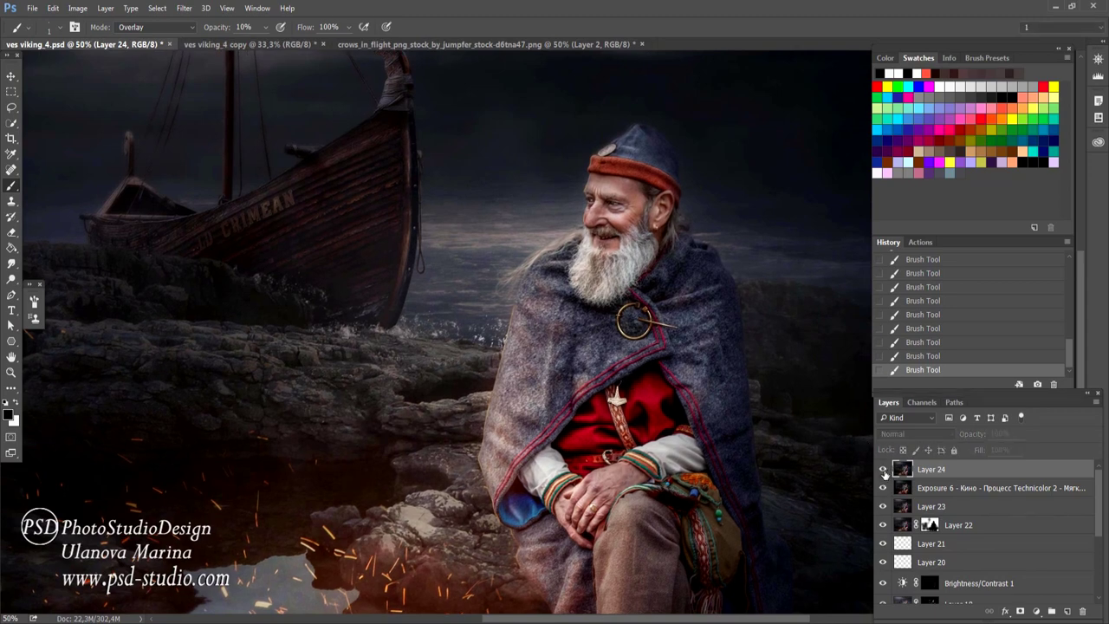
left_click(883, 468)
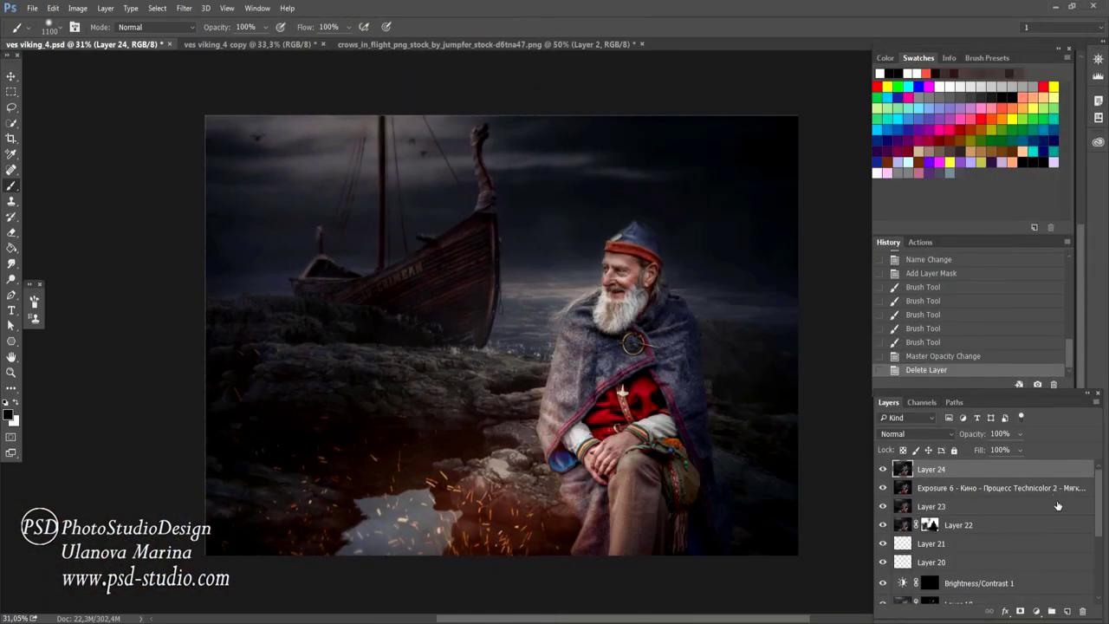
left_click_drag(1046, 473, 1068, 612)
left_click(184, 8)
mouse_move(204, 328)
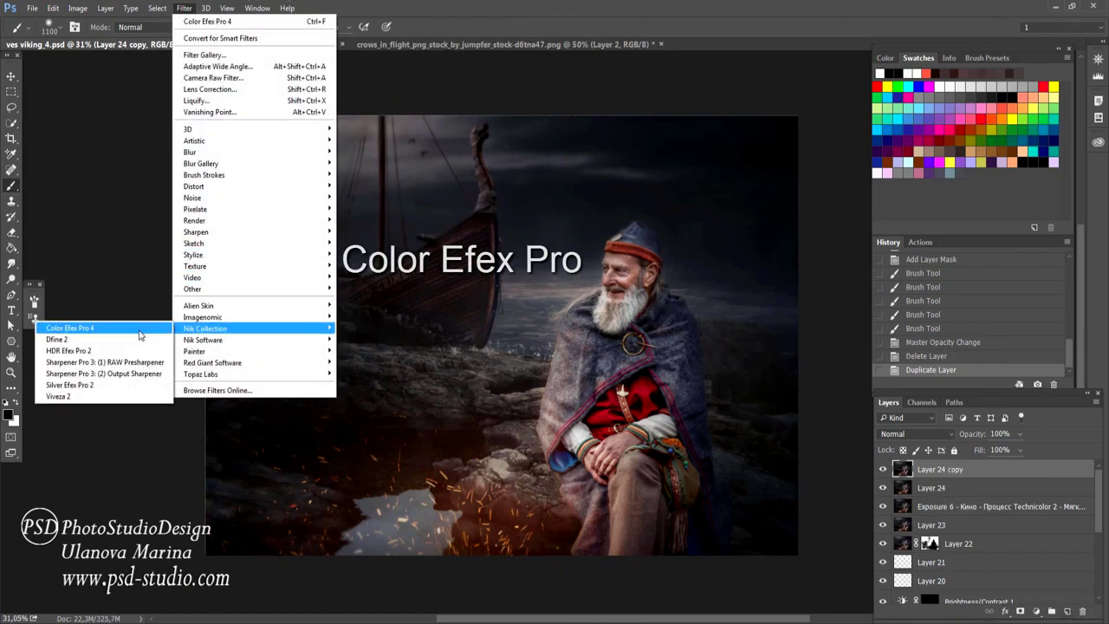
Step: Apply Color Efex Pro 4's Tonal Contrast filter at default settings to Layer 24 copy
left_click(136, 329)
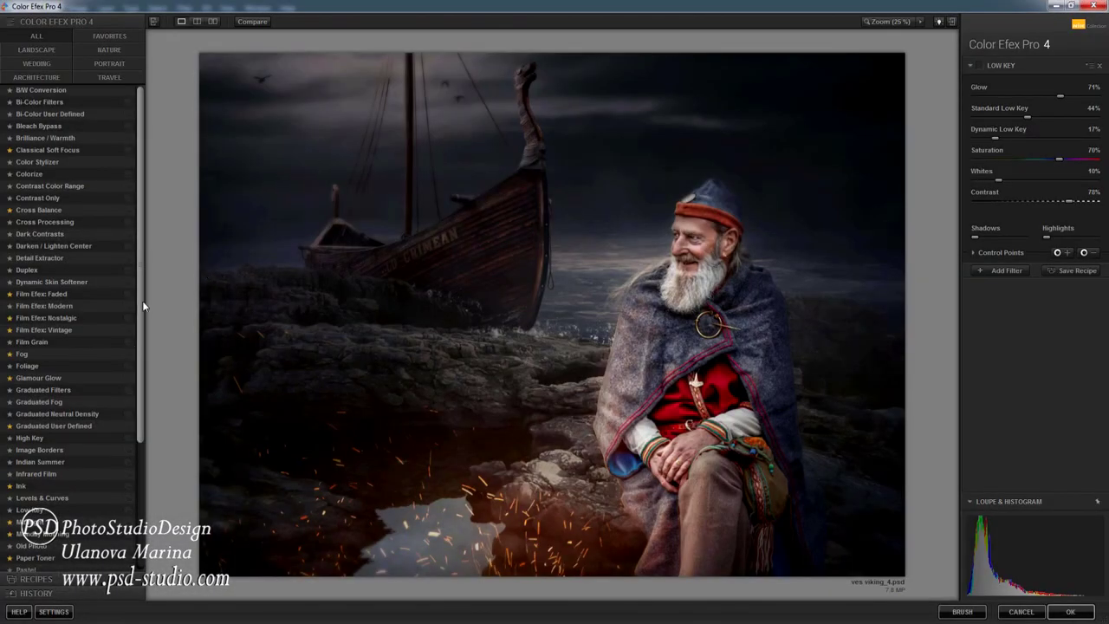
left_click_drag(142, 301, 149, 418)
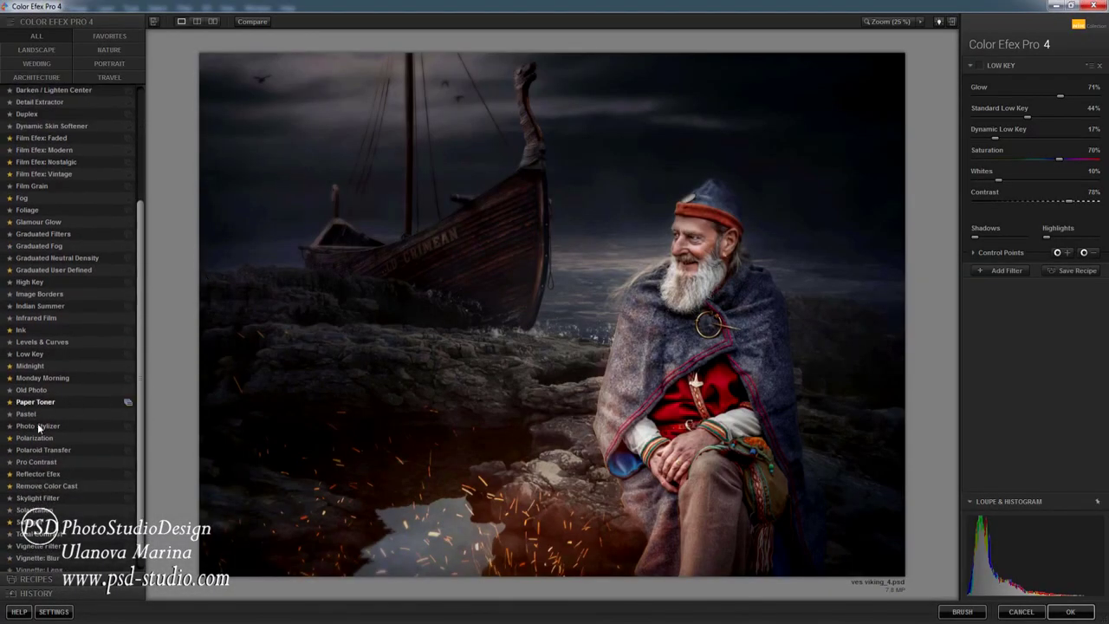
left_click(63, 533)
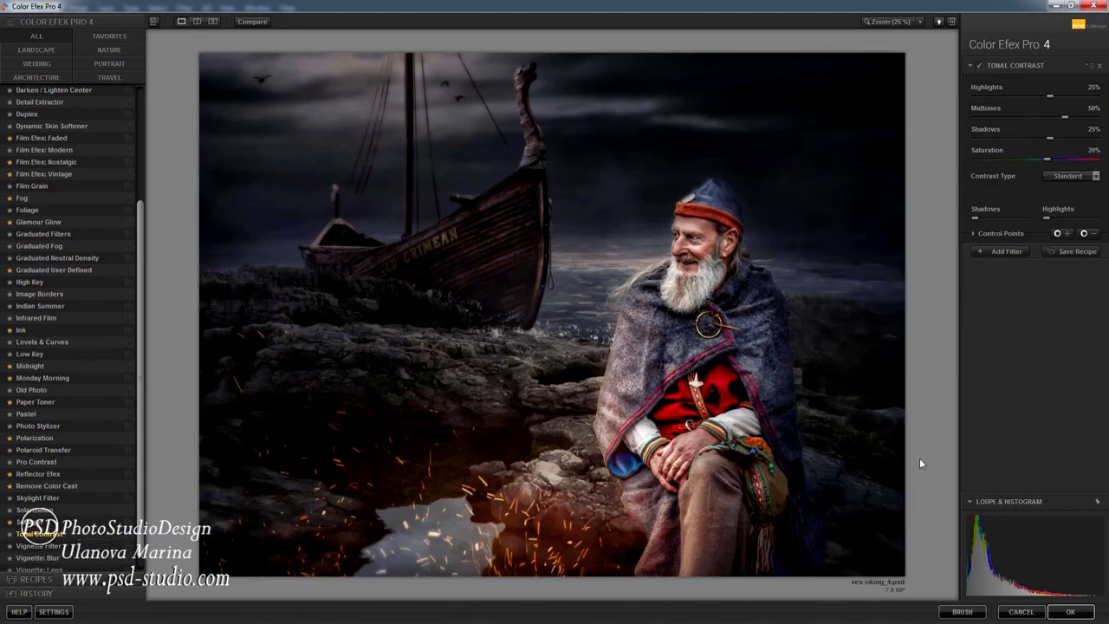
left_click(1068, 613)
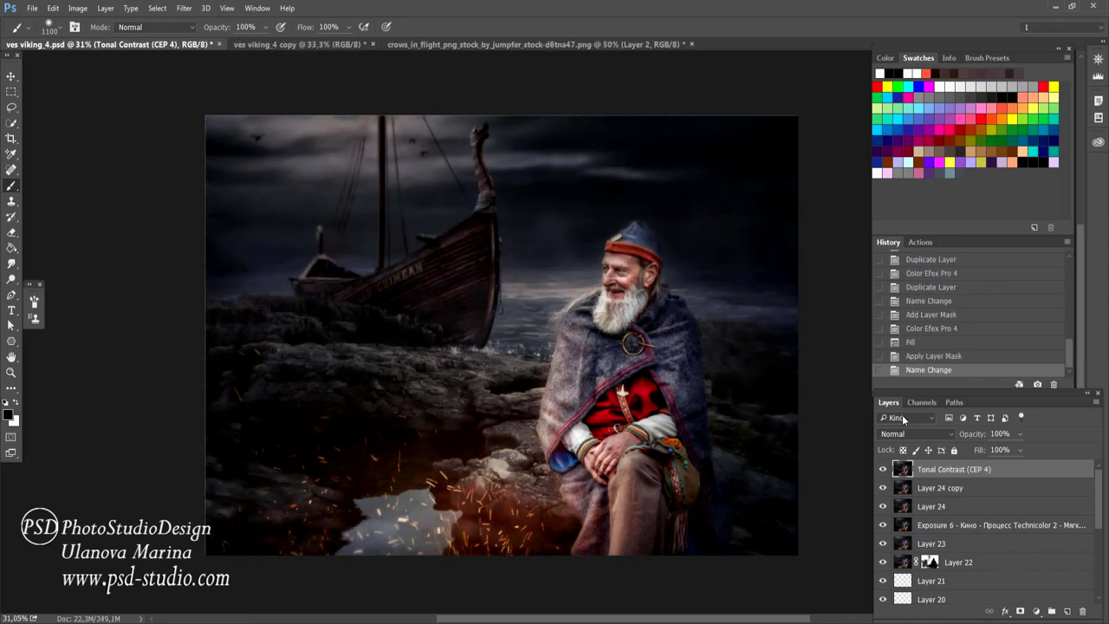
Step: Give the Tonal Contrast layer a hide-all mask and brush the effect back around the old man
left_click(1020, 611, "alt")
key("x")
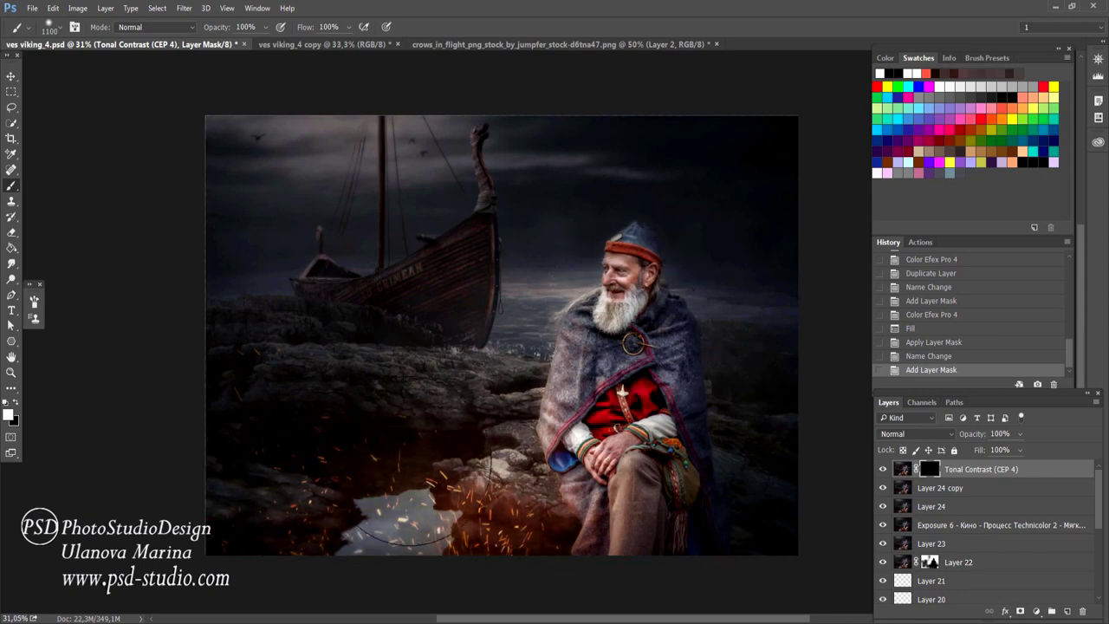
left_click(600, 511)
left_click_drag(718, 470, 624, 563)
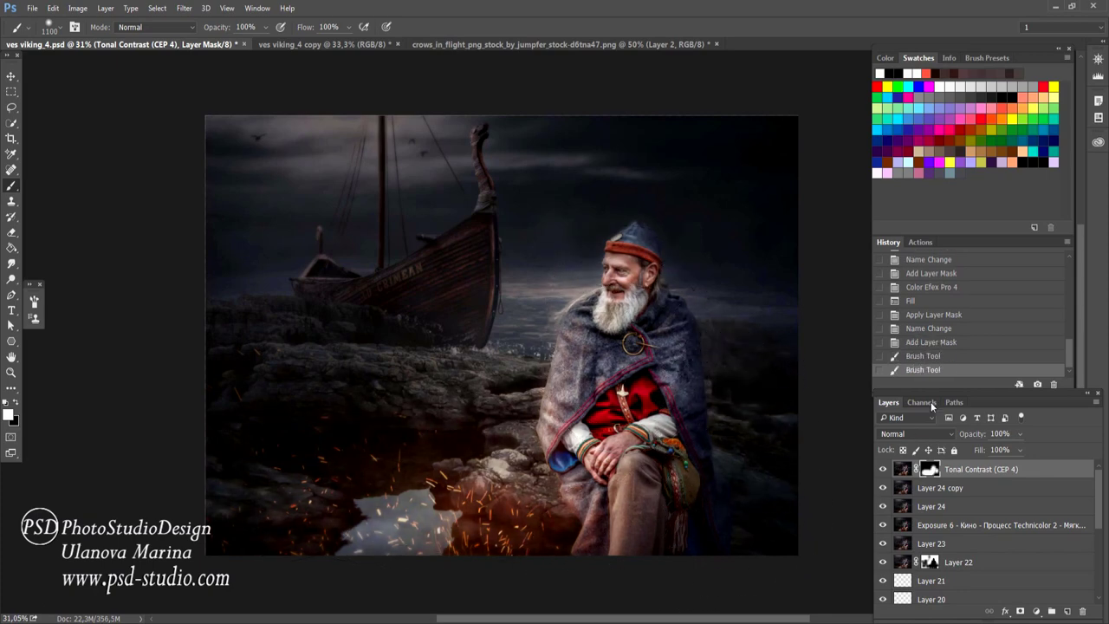
left_click(888, 355)
Step: Softly reveal contrast near the figure's right with a 30%, then 10% brush; set layer opacity 43%
key("bracketleft")
key("bracketleft")
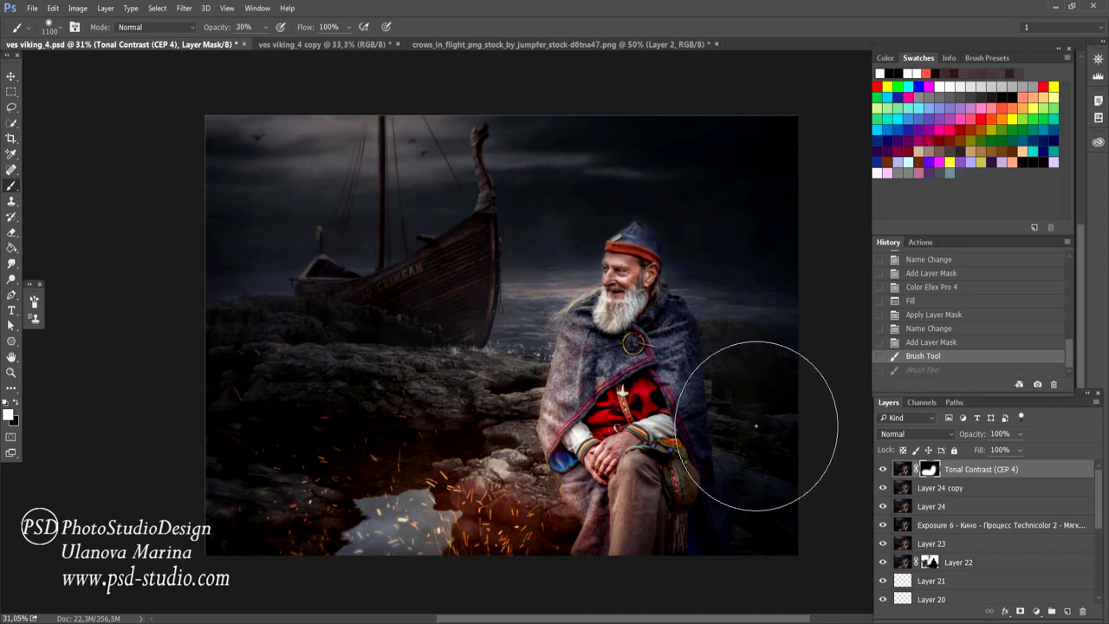
key("bracketleft")
key("3")
left_click_drag(715, 493, 742, 470)
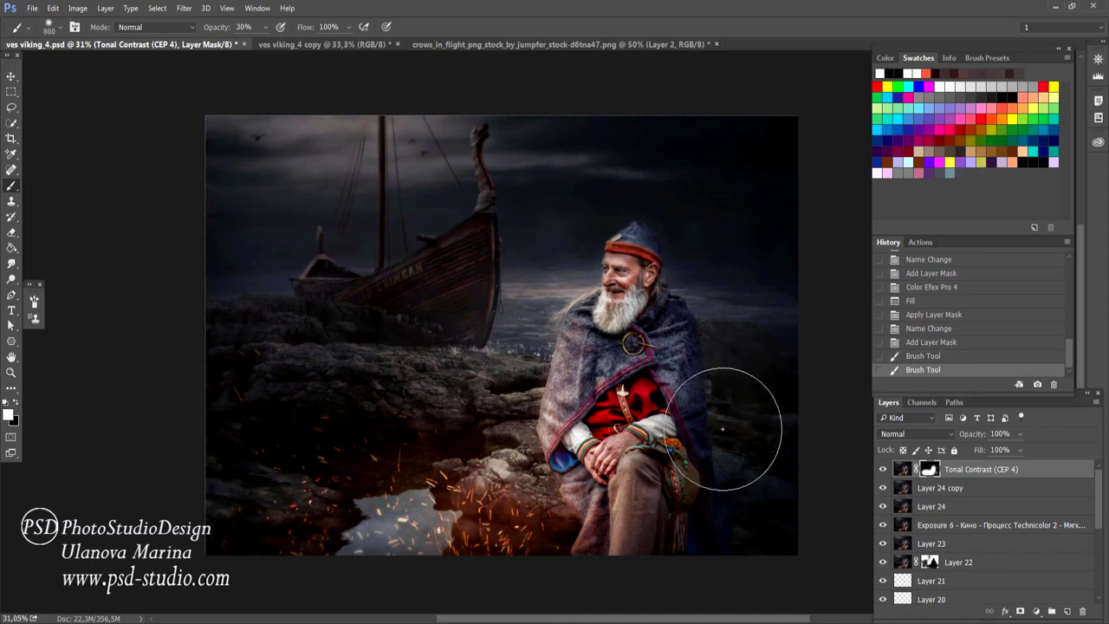
key("bracketleft")
key("bracketleft")
key("bracketleft")
key("1")
left_click(755, 389)
left_click_drag(782, 391, 784, 403)
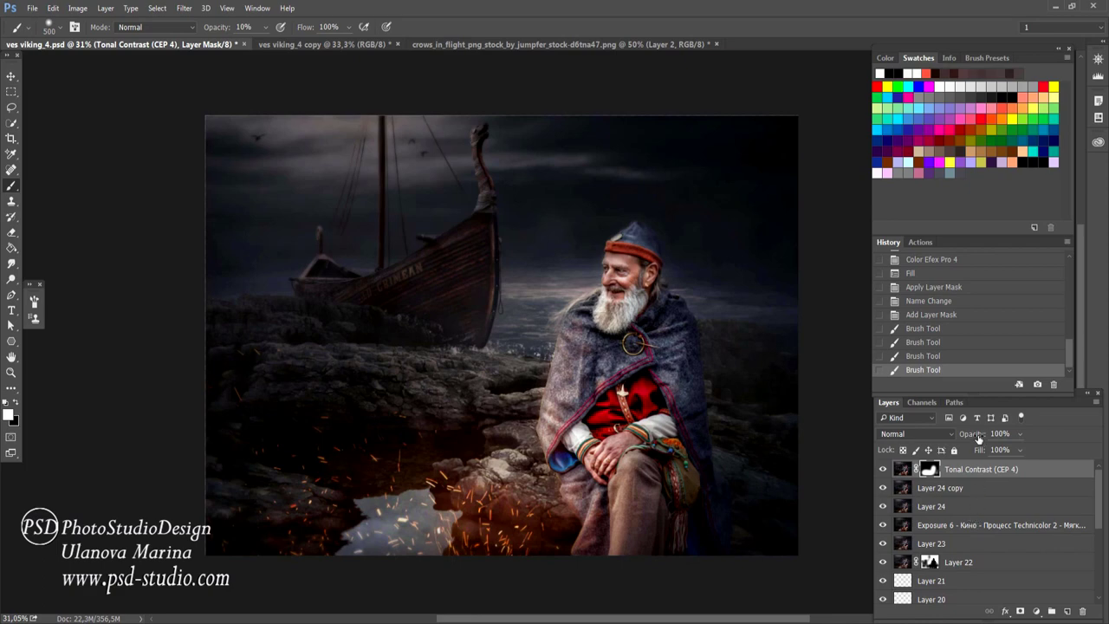
left_click_drag(978, 438, 966, 445)
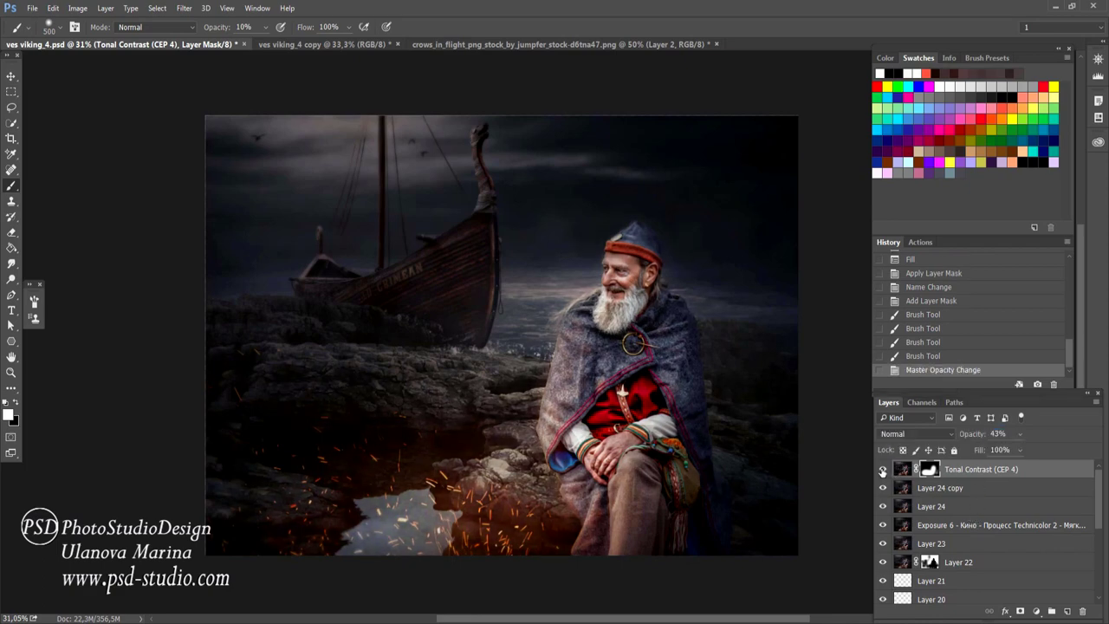
Step: Add a Selective Color layer adding cyan and reducing black in the Reds
left_click(1037, 611)
left_click(1035, 599)
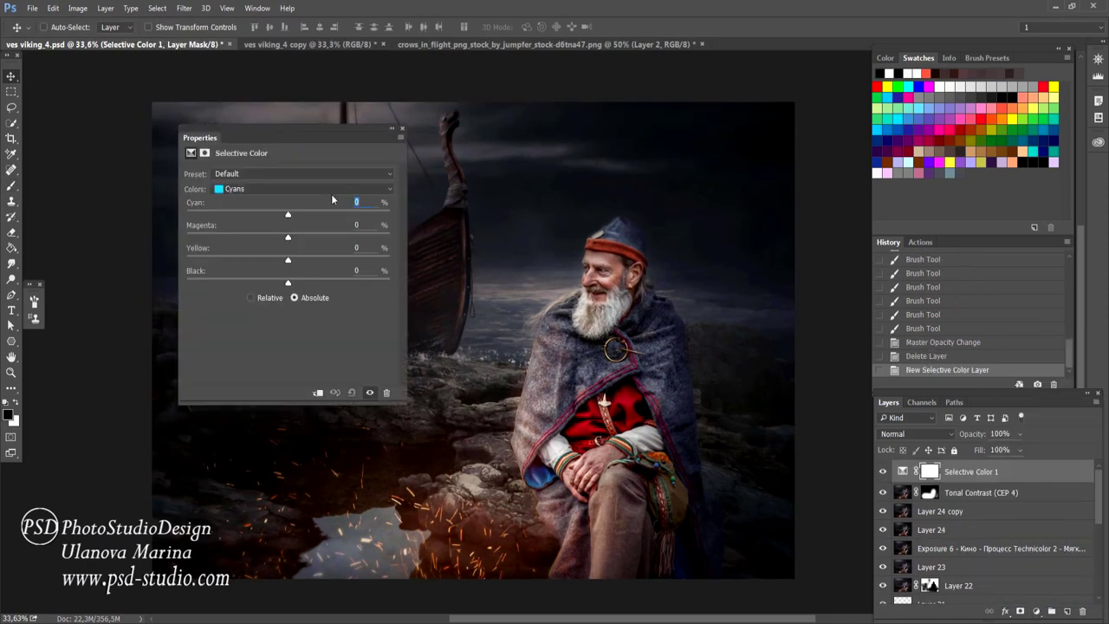
left_click(278, 188)
left_click(249, 207)
left_click_drag(282, 218, 303, 217)
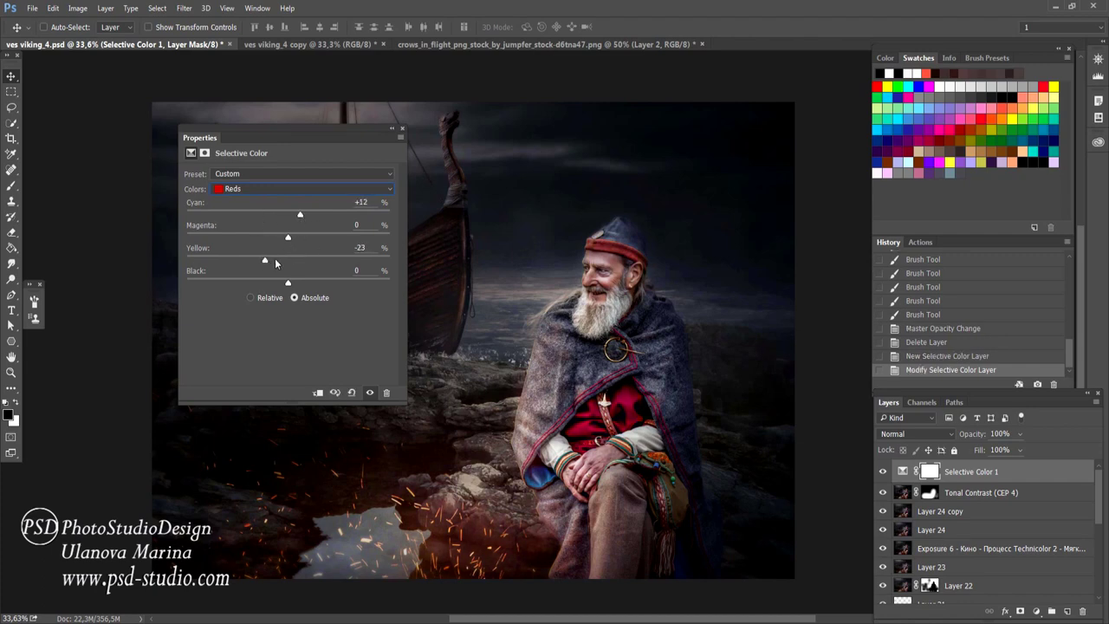
left_click_drag(288, 284, 280, 283)
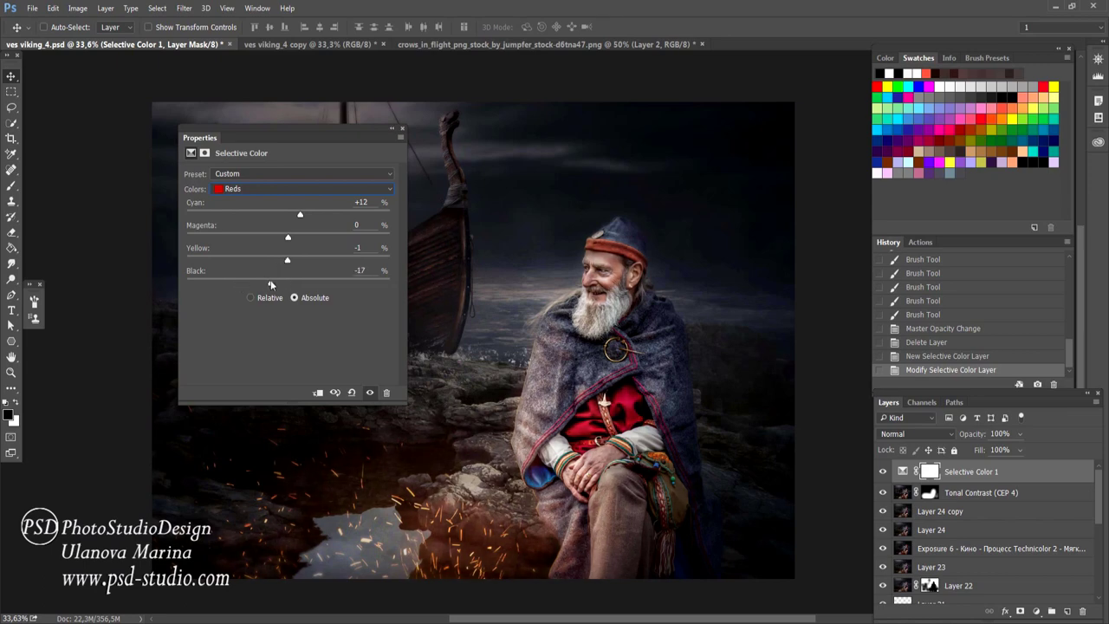
Step: Add a second Selective Color layer in Color blend mode that adds black to the Neutrals
left_click(402, 129)
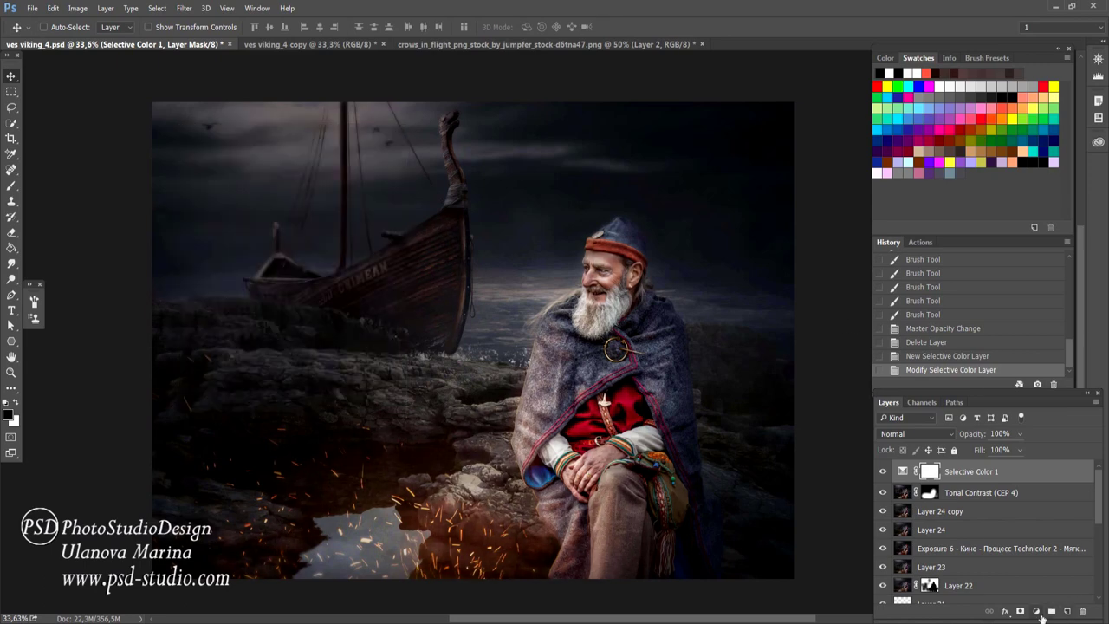
left_click(1037, 611)
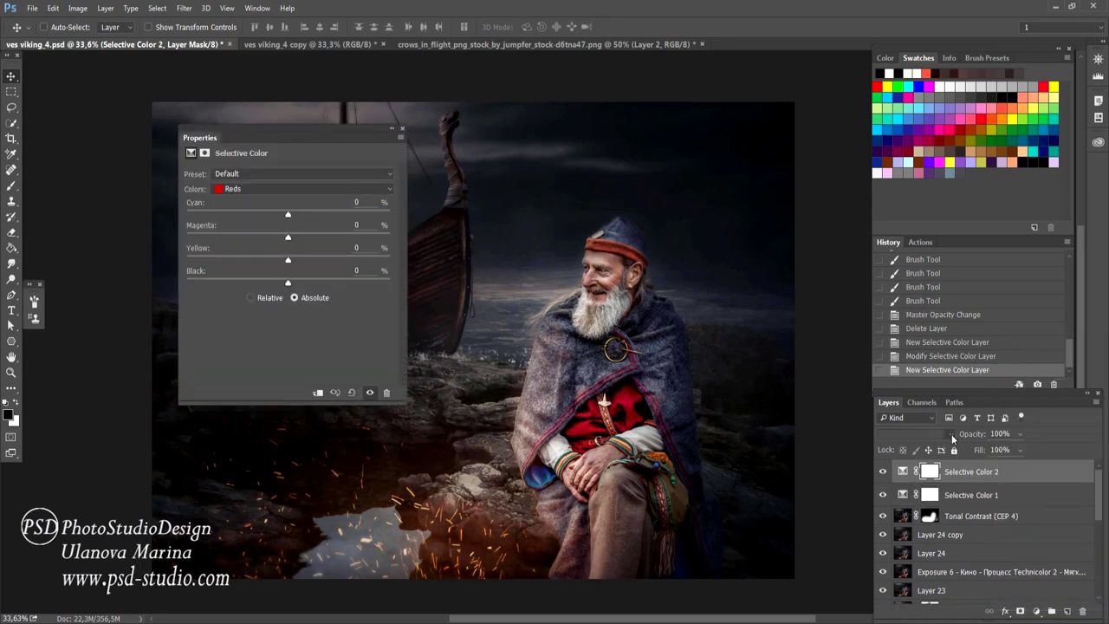
left_click(951, 434)
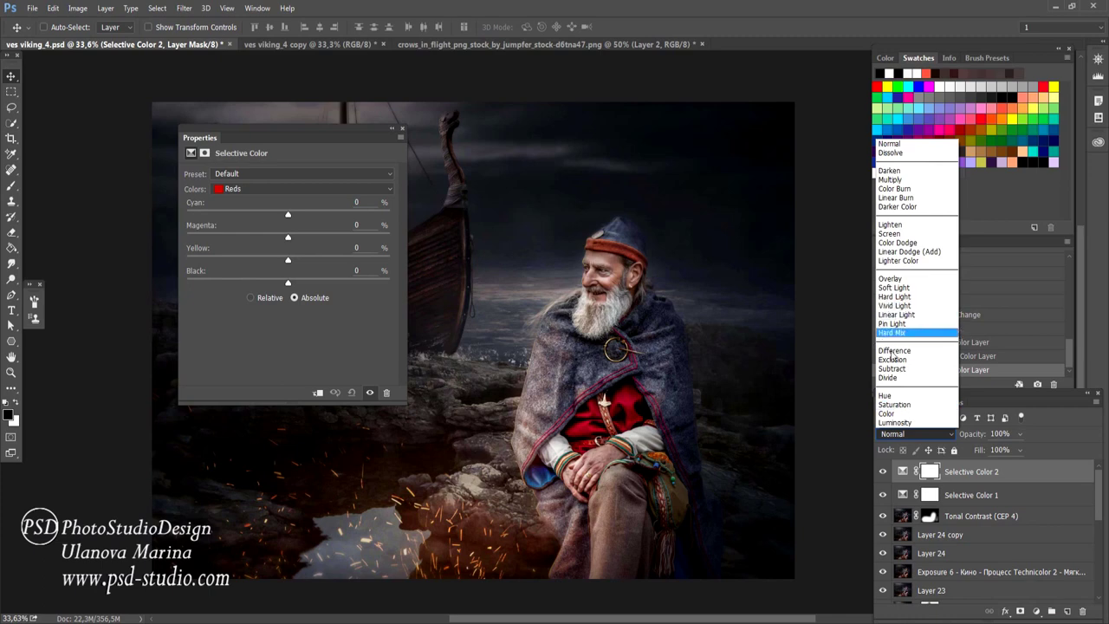
left_click(895, 415)
left_click(389, 192)
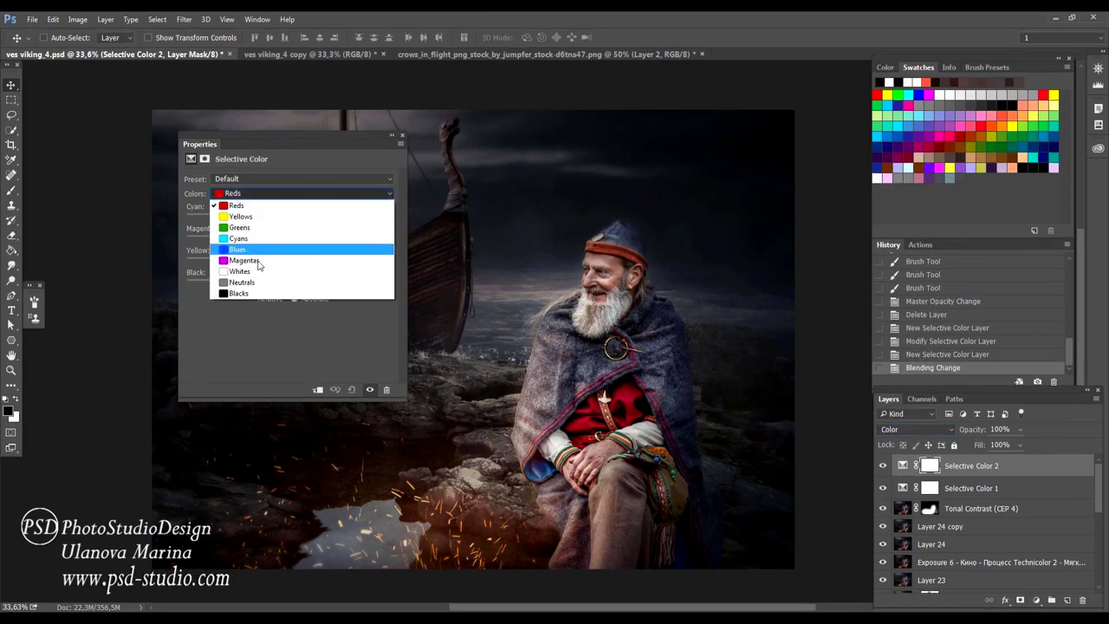
left_click(242, 277)
left_click_drag(315, 132, 861, 124)
mouse_move(838, 212)
left_mouse_down()
mouse_move(845, 256)
mouse_move(871, 273)
left_mouse_up()
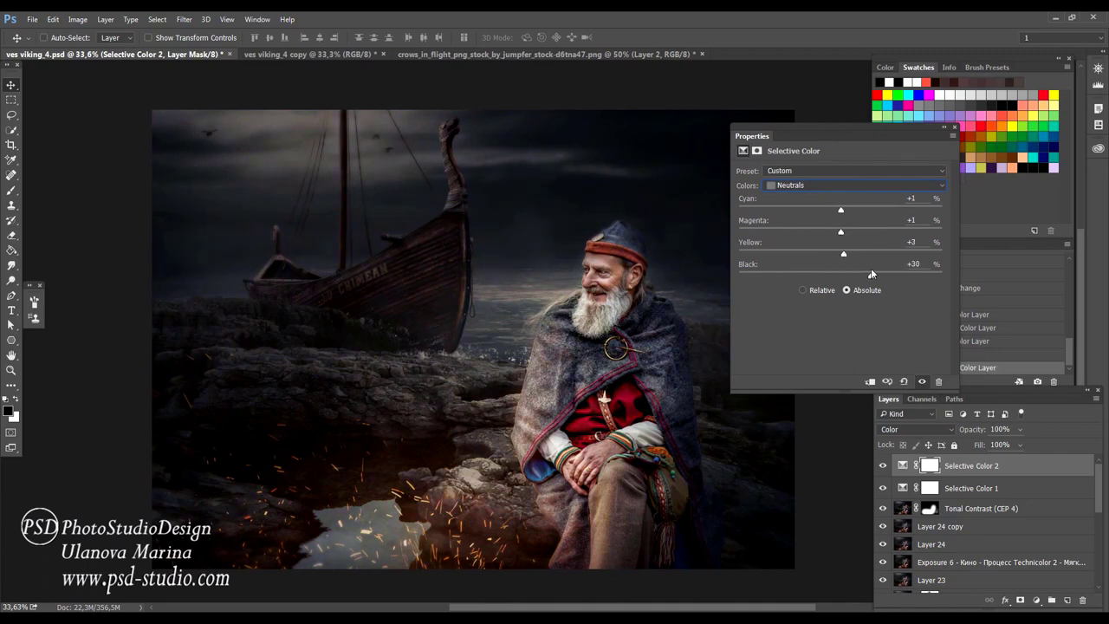
left_click(953, 127)
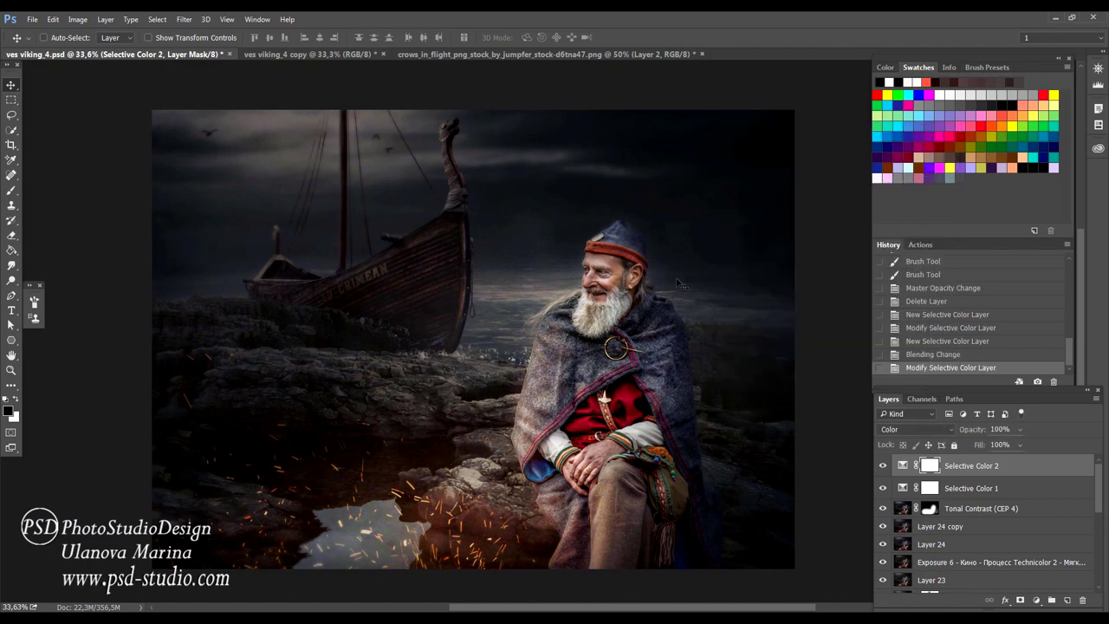
Step: Delete Selective Color 1 and stamp all visible layers into Layer 25
scroll(672, 338, "down", 1)
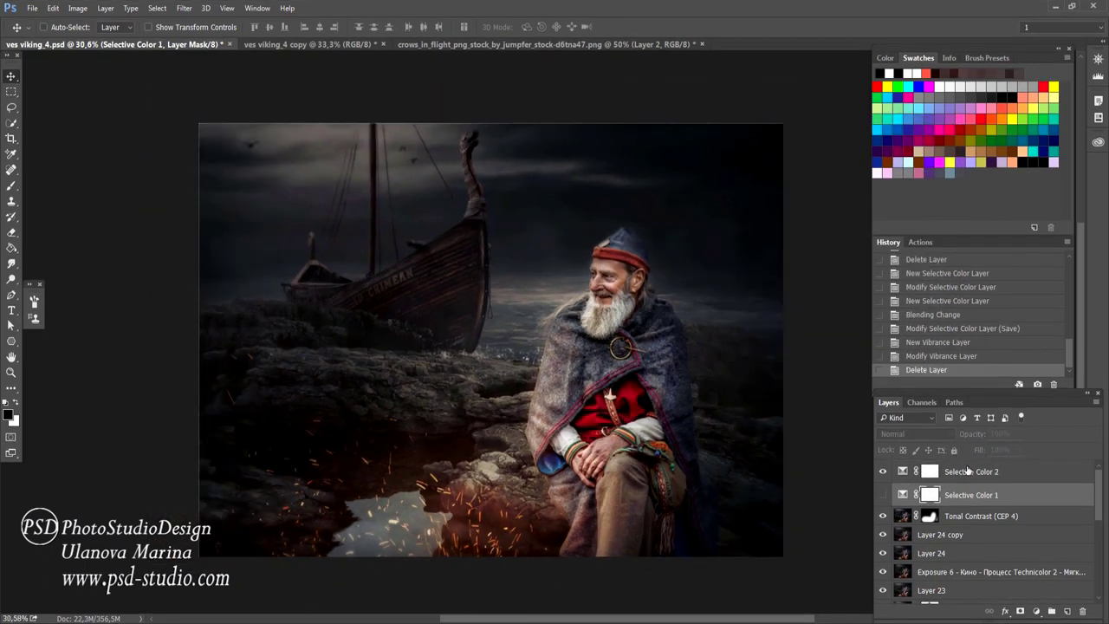
left_click(882, 495)
key("Delete")
scroll(537, 394, "up", 1)
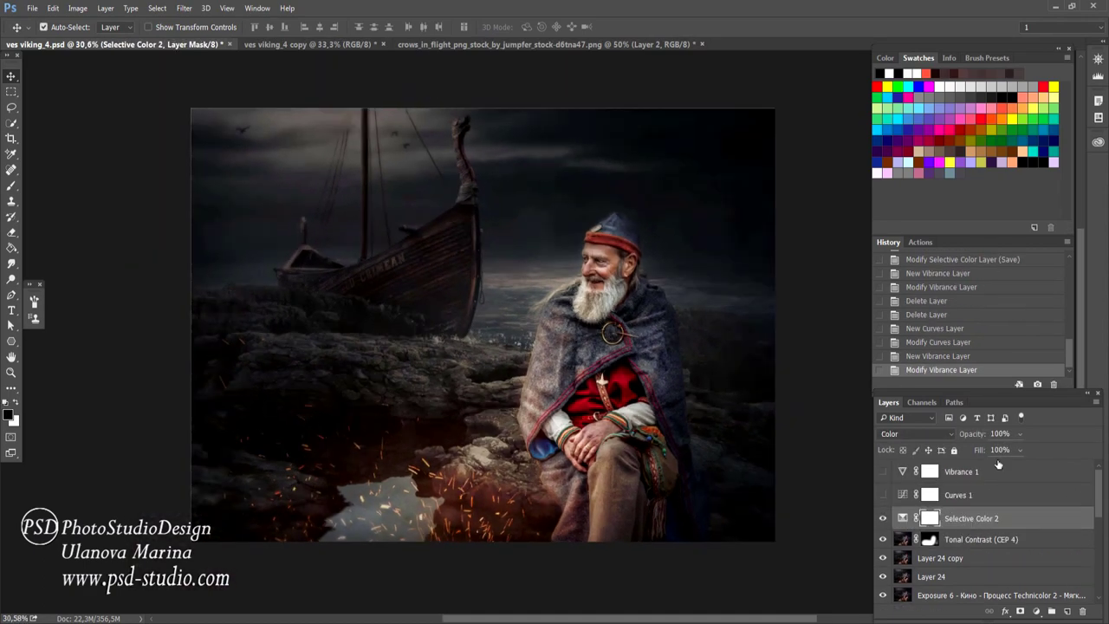
key("ctrl+shift+alt+e")
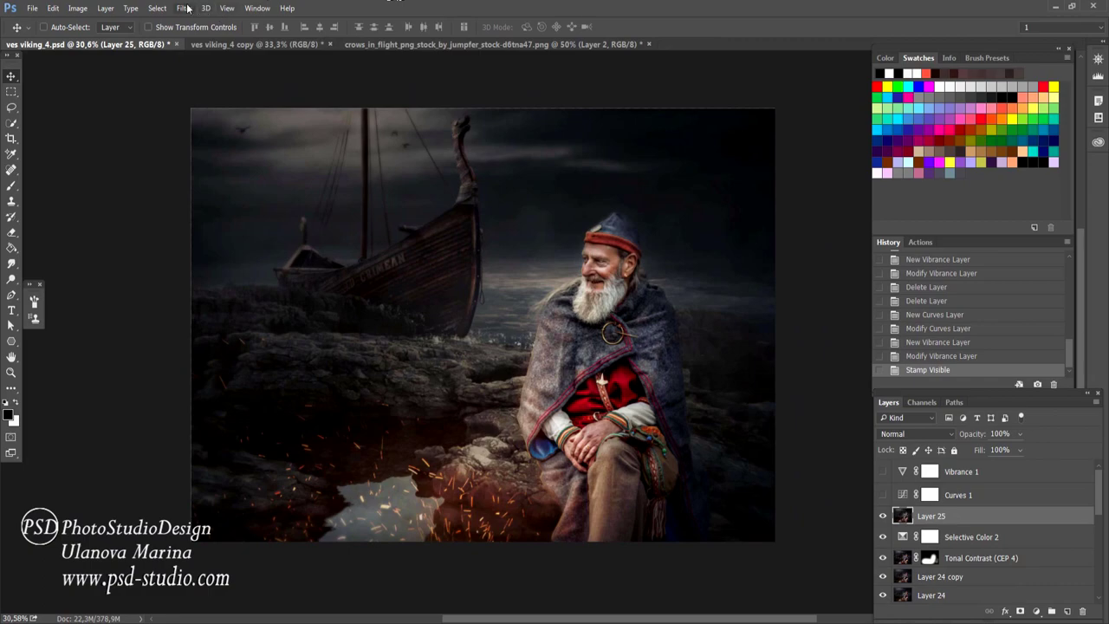
Step: In the Camera Raw Filter, keep the Blue Primary saturation at 0
left_click(183, 8)
left_click(213, 78)
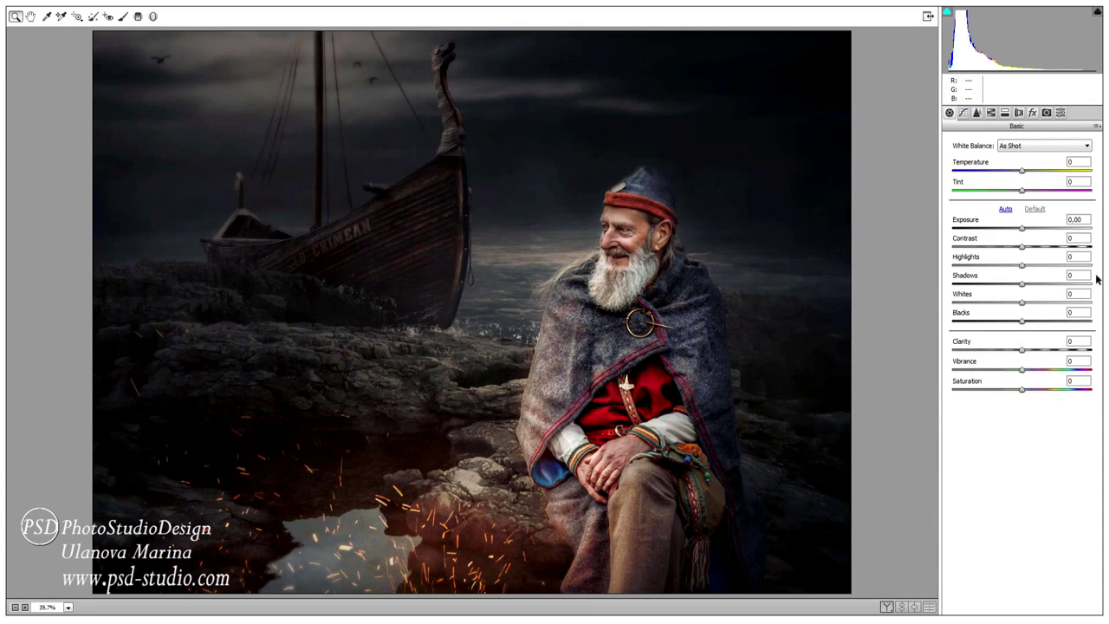
left_click(1019, 112)
mouse_move(1022, 357)
left_mouse_down()
mouse_move(1042, 362)
mouse_move(1014, 361)
left_mouse_up()
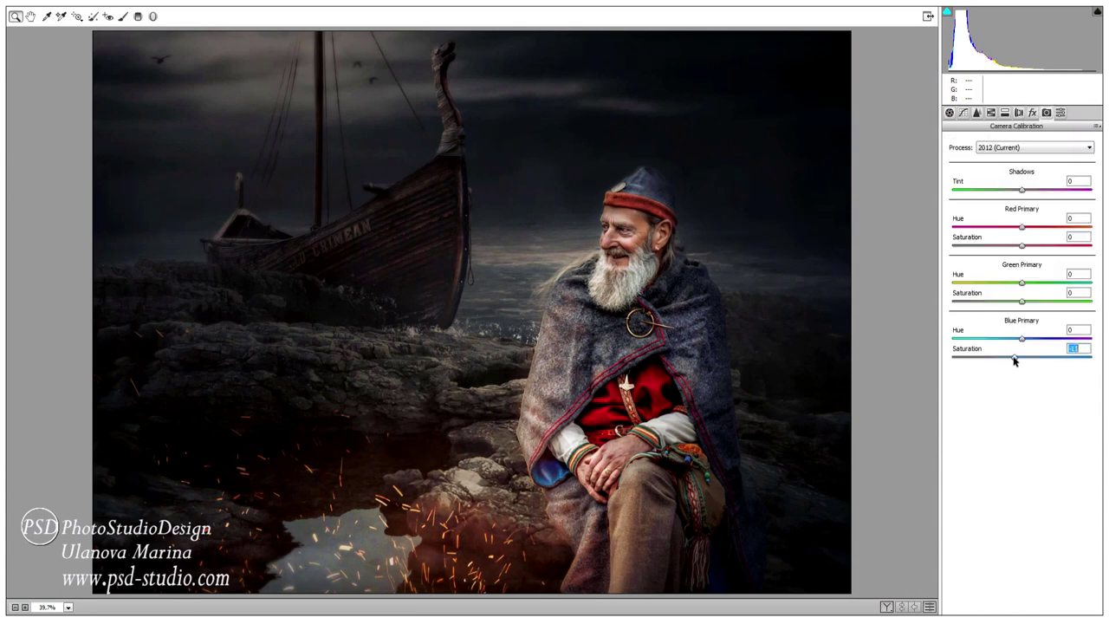
double_click(1015, 359)
Step: Split-tone with blue shadows (hue ~198, saturation 8) and warm highlights (hue 51, saturation 6)
left_click(1004, 113)
left_click_drag(953, 272, 1029, 253)
mouse_move(953, 180)
left_mouse_down()
mouse_move(975, 162)
mouse_move(974, 181)
left_mouse_up()
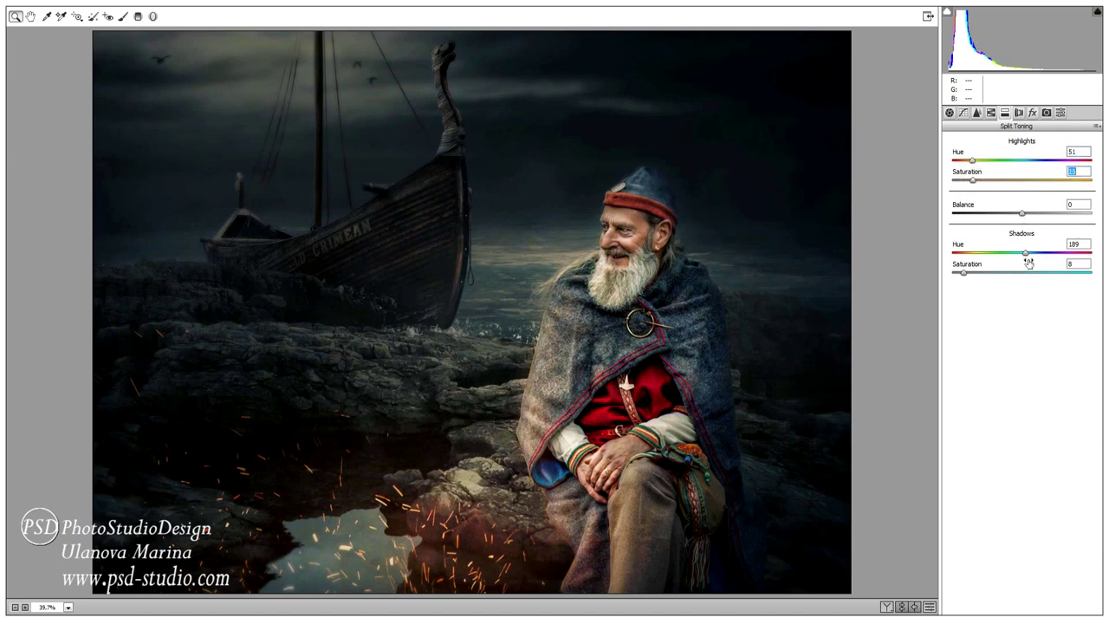
left_click_drag(1028, 263, 1030, 255)
left_click_drag(964, 272, 968, 274)
Step: Raise Highlights slightly and add Clarity +13
left_click(962, 113)
left_click_drag(1033, 265, 1032, 291)
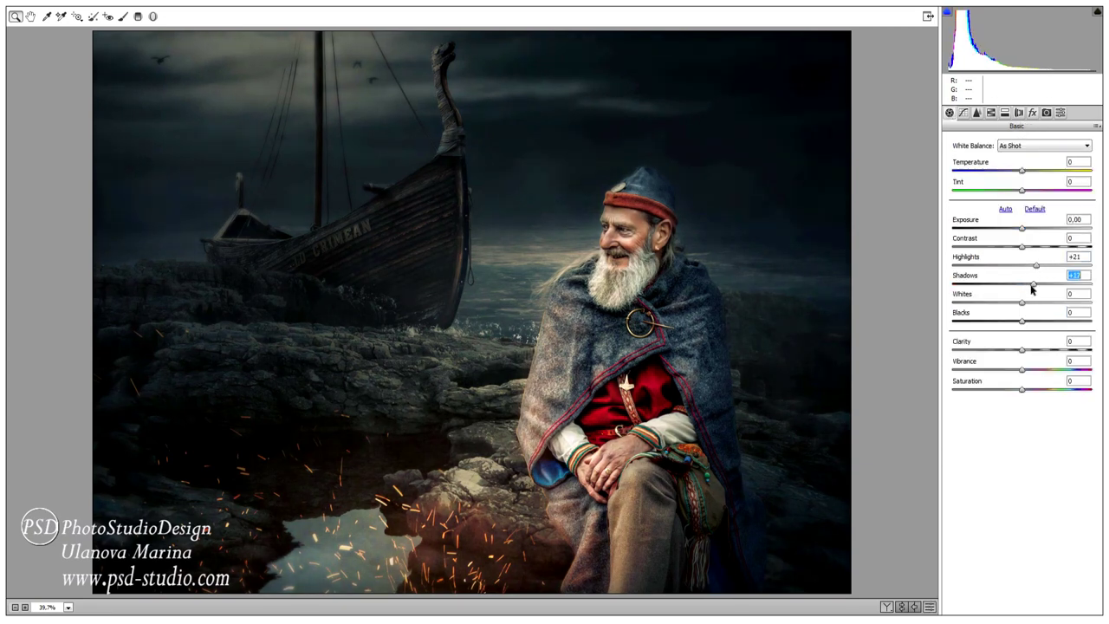
left_click_drag(1022, 351, 1031, 353)
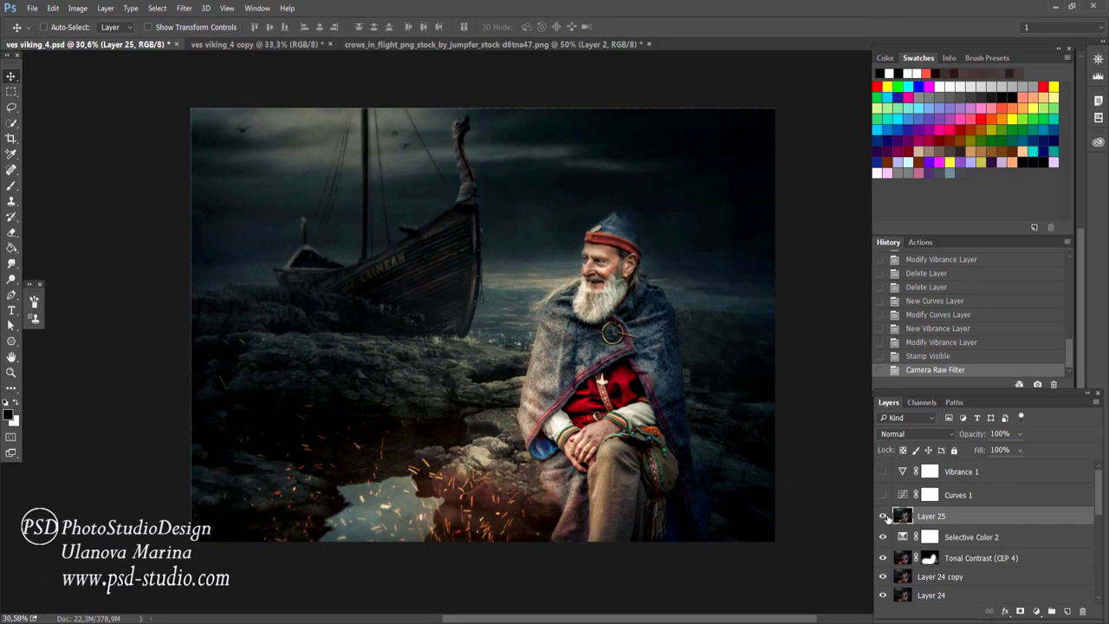
Step: Delete the Curves 1 layer and fade Layer 25 to 63% opacity
left_click(882, 516)
left_click(883, 516)
left_click(949, 495)
key("Delete")
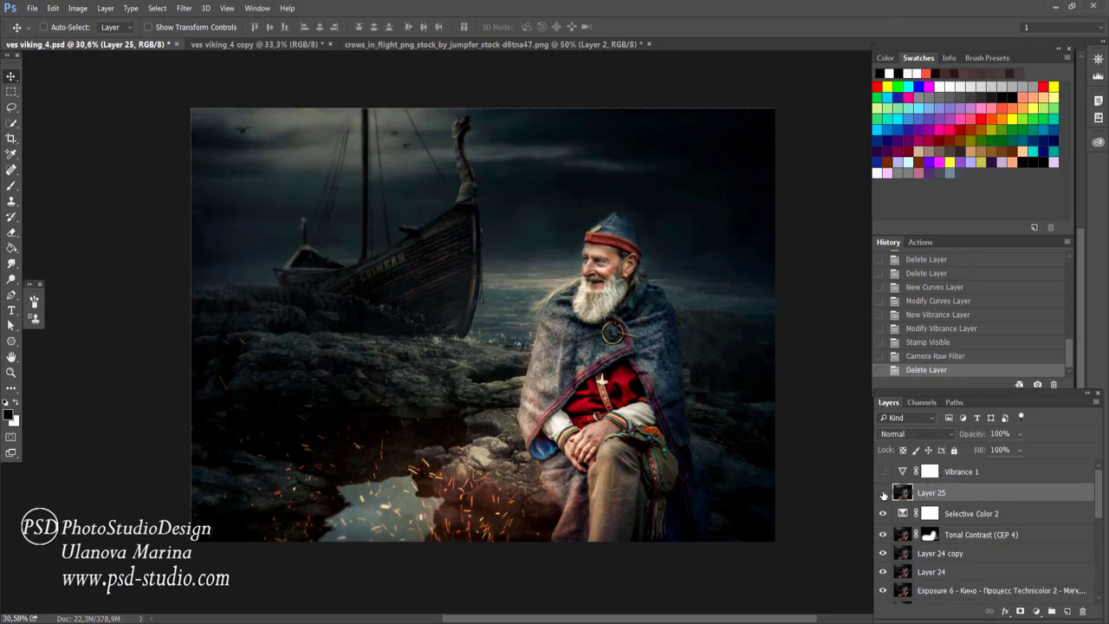
left_click(883, 493)
left_click_drag(976, 437, 960, 436)
type("63")
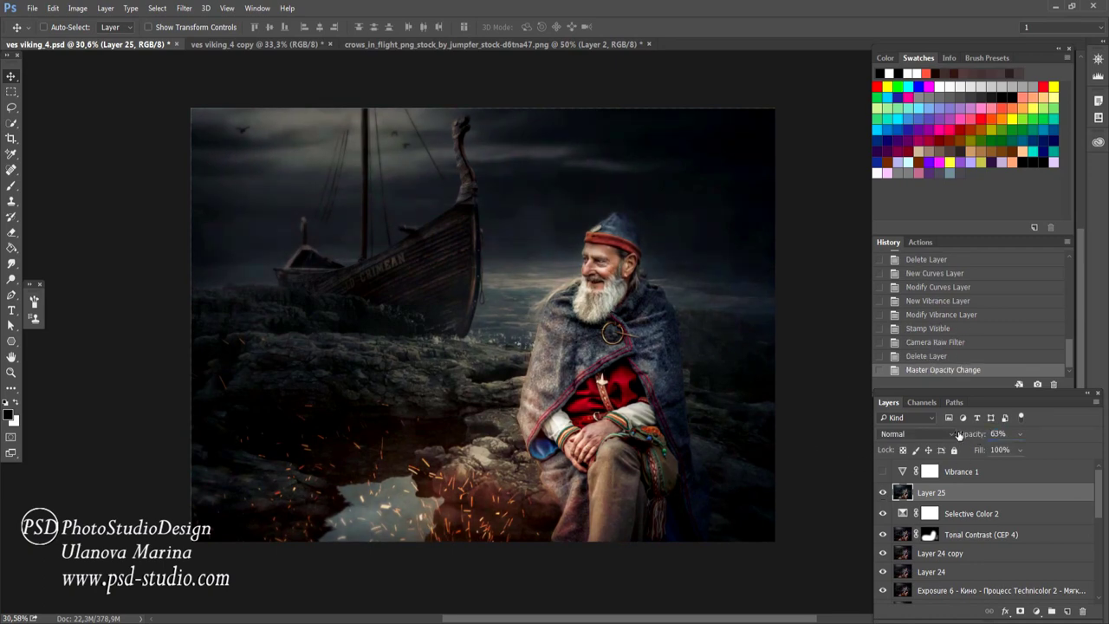
Step: Delete the Vibrance 1 layer and stamp all visible layers into Layer 26
scroll(656, 396, "up", 1)
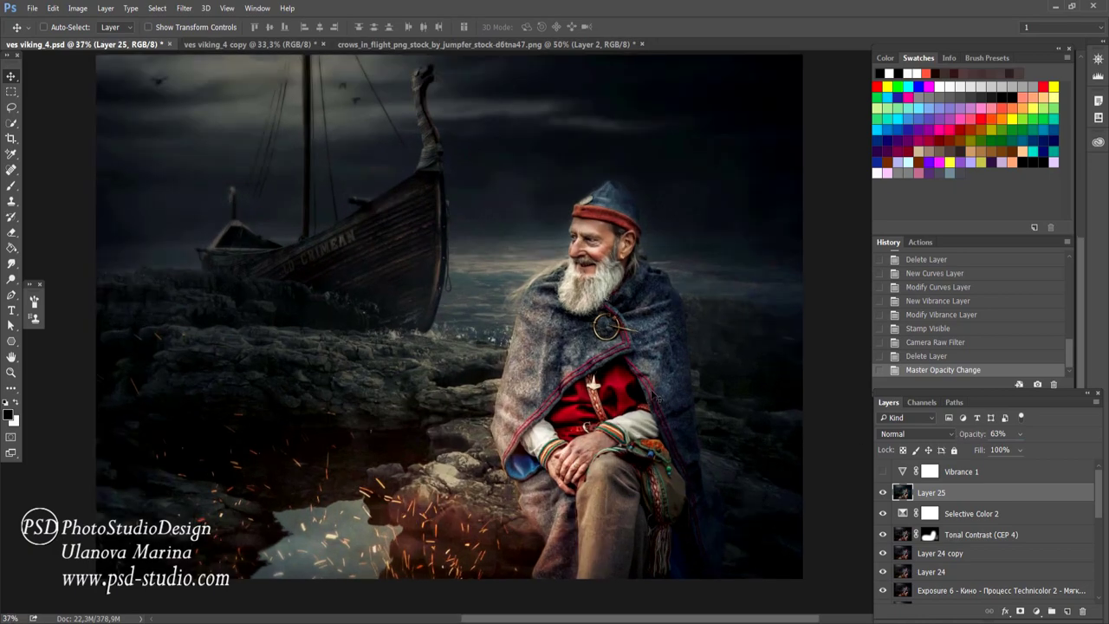
left_click(974, 471)
key("Delete")
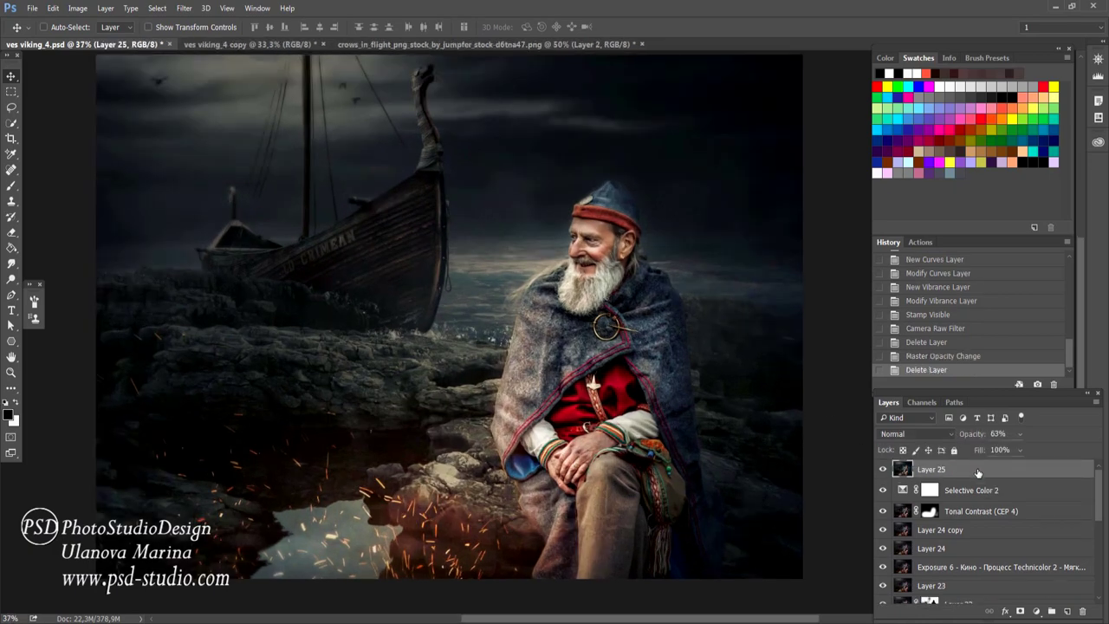
key("ctrl+alt+shift+e")
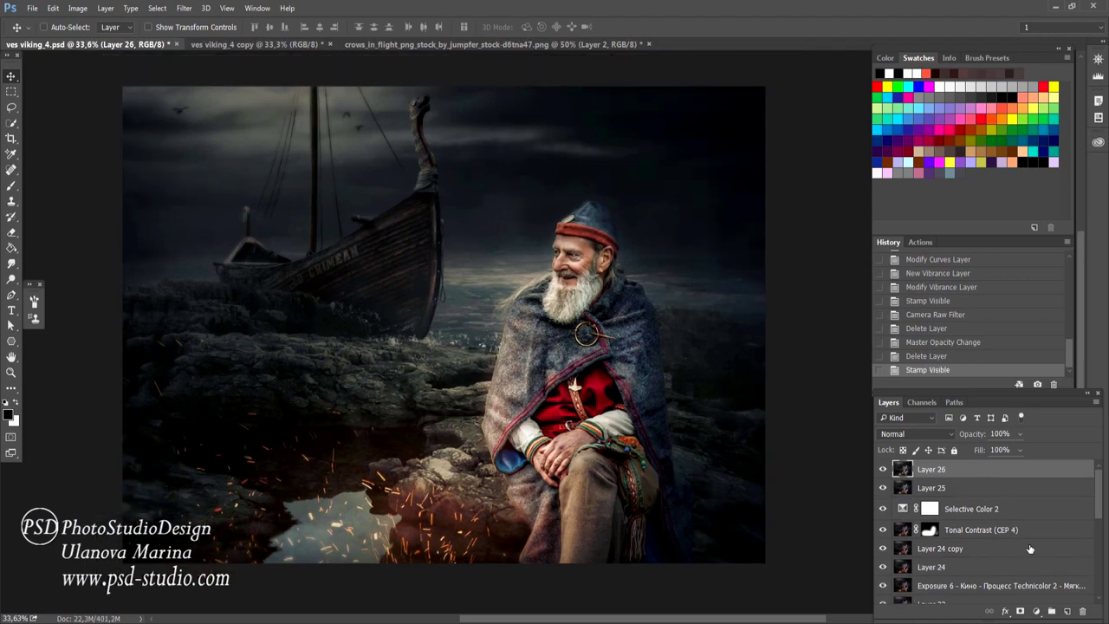
Step: Add a Curves layer with lifted black point, lowered white point and darker midtones
left_click(1050, 611)
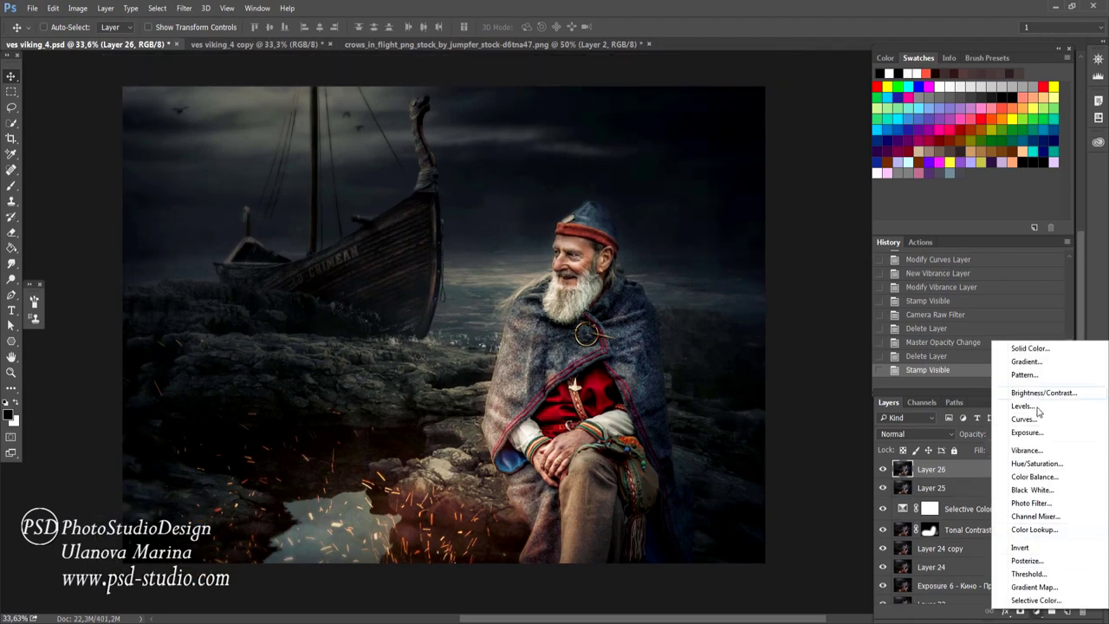
left_click(1052, 419)
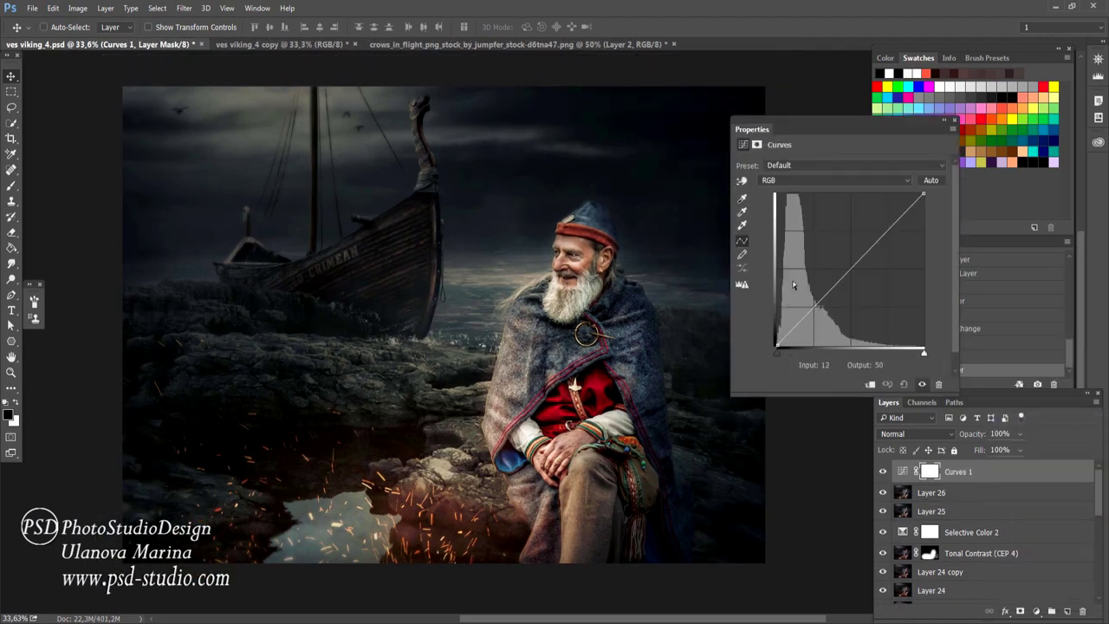
left_click_drag(778, 347, 778, 325)
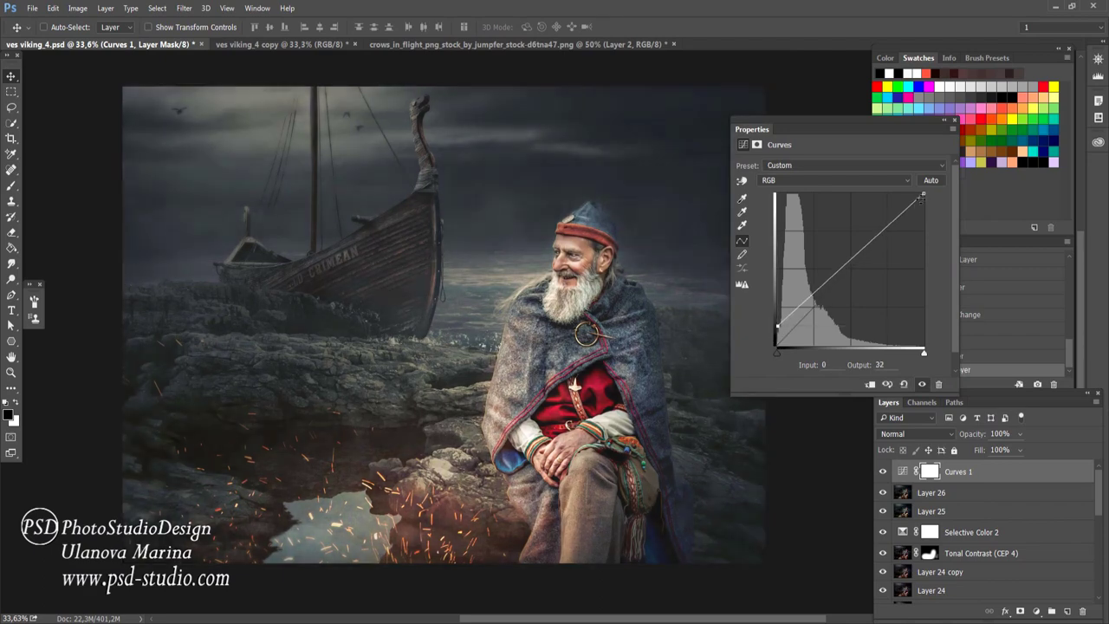
left_click_drag(922, 193, 923, 212)
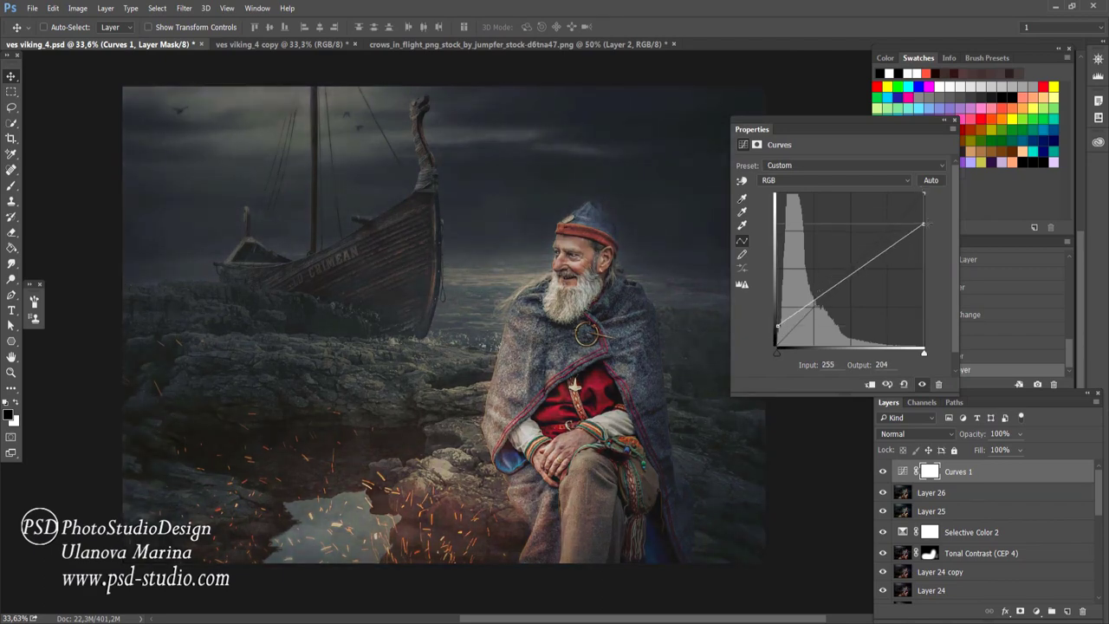
left_click_drag(864, 258, 864, 269)
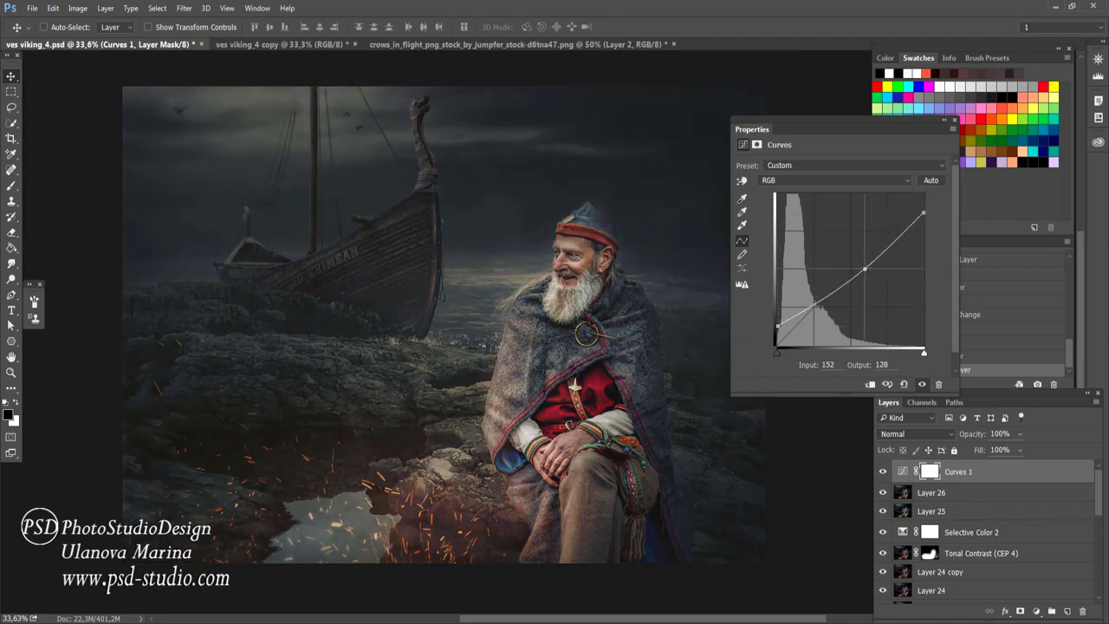
left_click(953, 124)
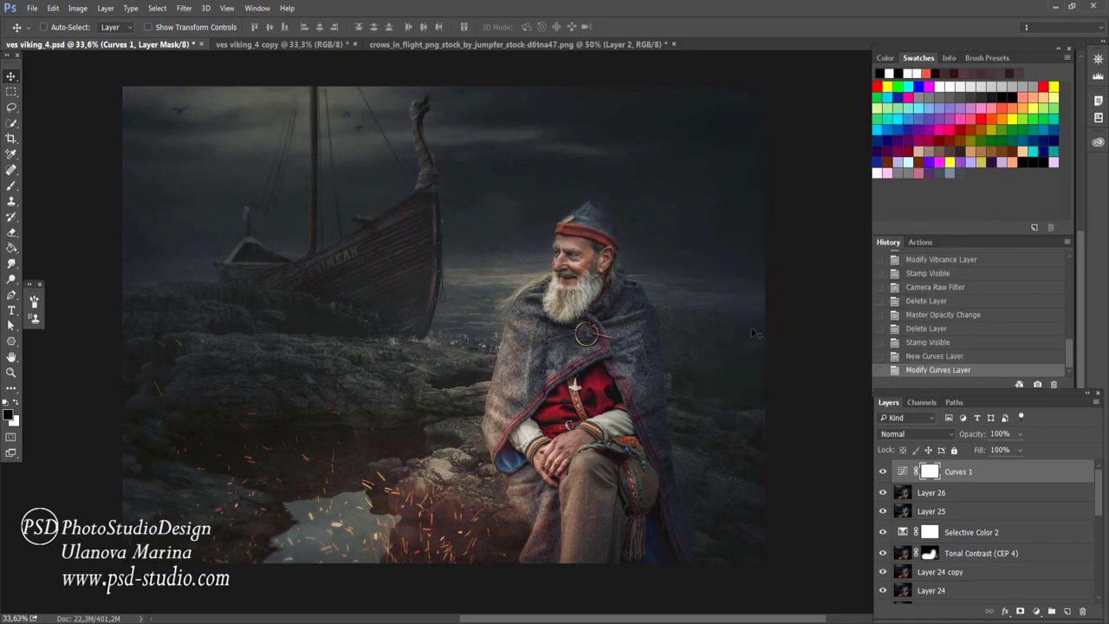
Step: Fill the Curves mask black, paint it white over the left rocks, and set 66% opacity
key("alt+BackSpace")
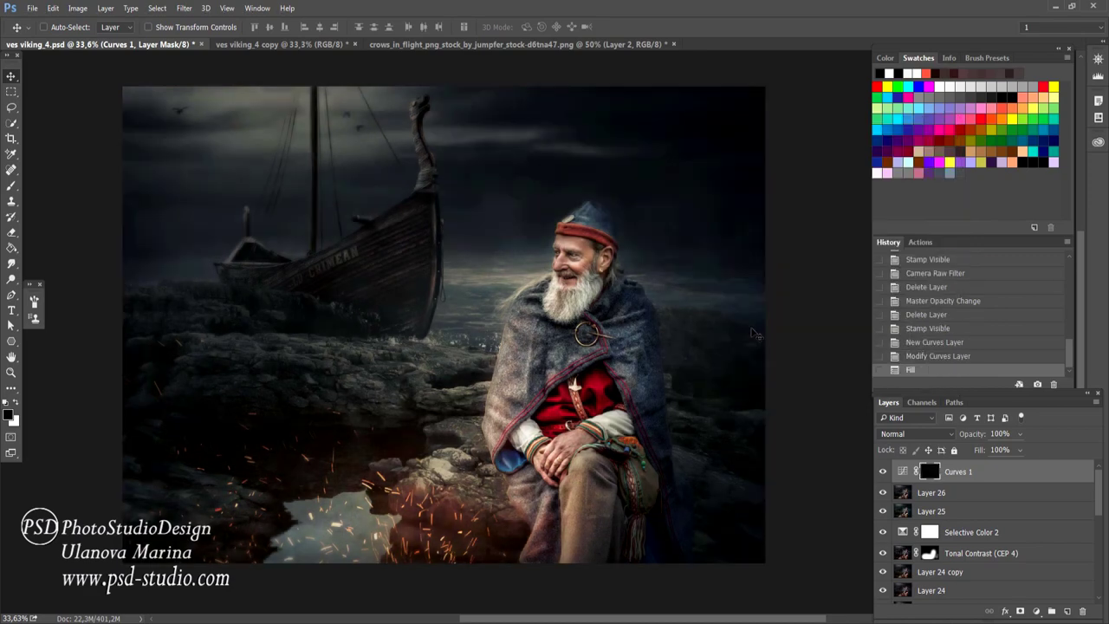
key("b")
key("x")
mouse_move(285, 408)
left_mouse_down()
mouse_move(315, 265)
mouse_move(198, 310)
mouse_move(182, 383)
mouse_move(366, 243)
left_mouse_up()
key("v")
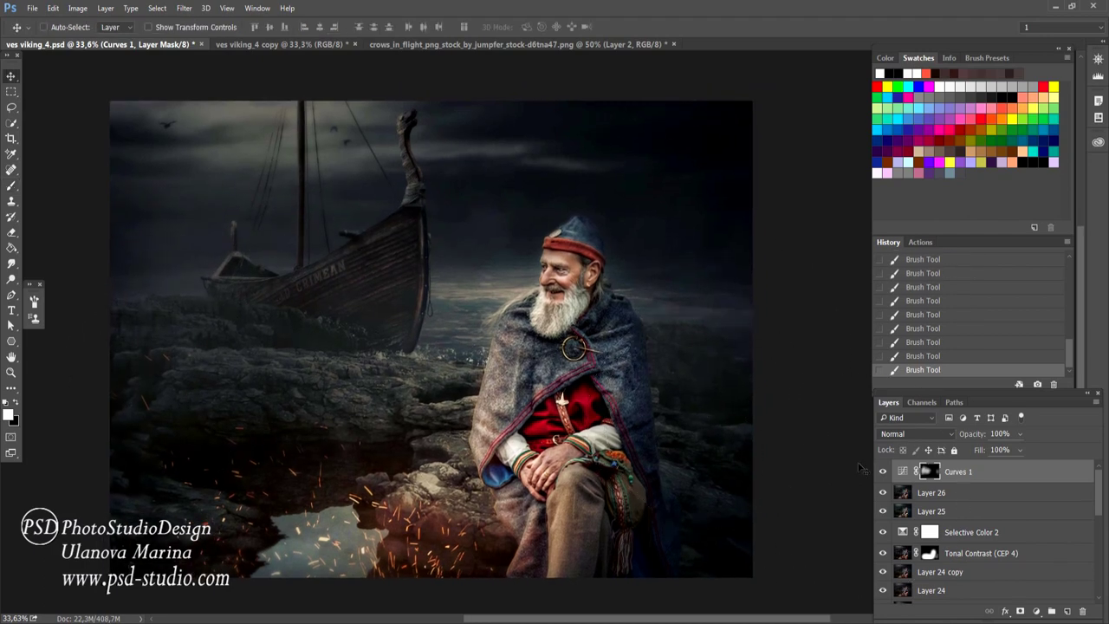
left_click(883, 472)
key("6")
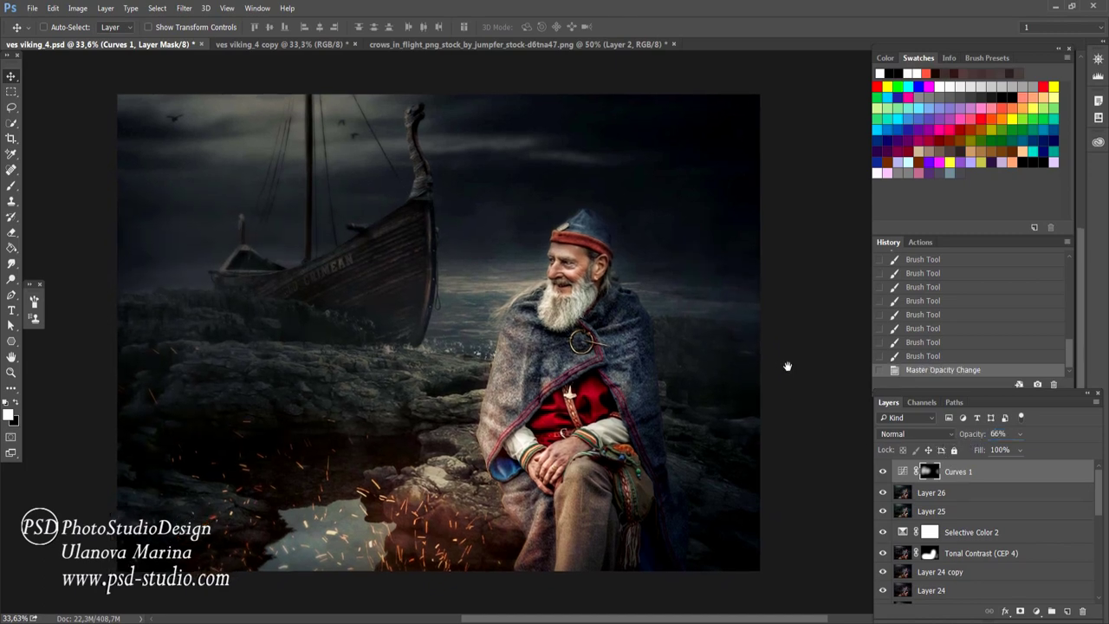
Step: Sharpen Layer 26 with Unsharp Mask at amount 103 and a 0.7 px radius
left_click(944, 493)
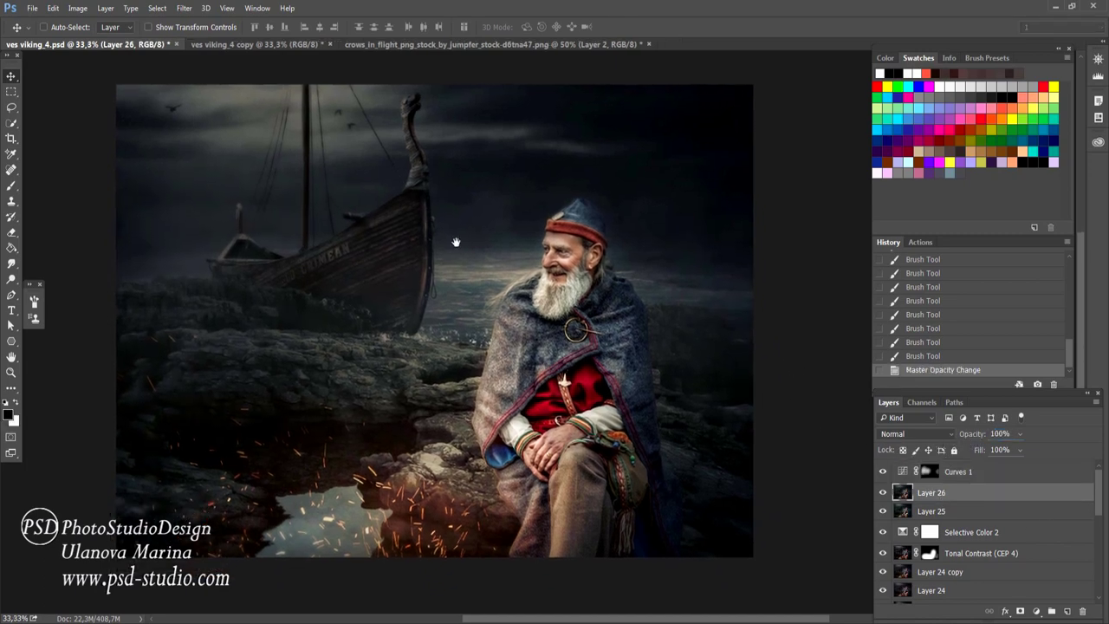
left_click(184, 8)
mouse_move(256, 232)
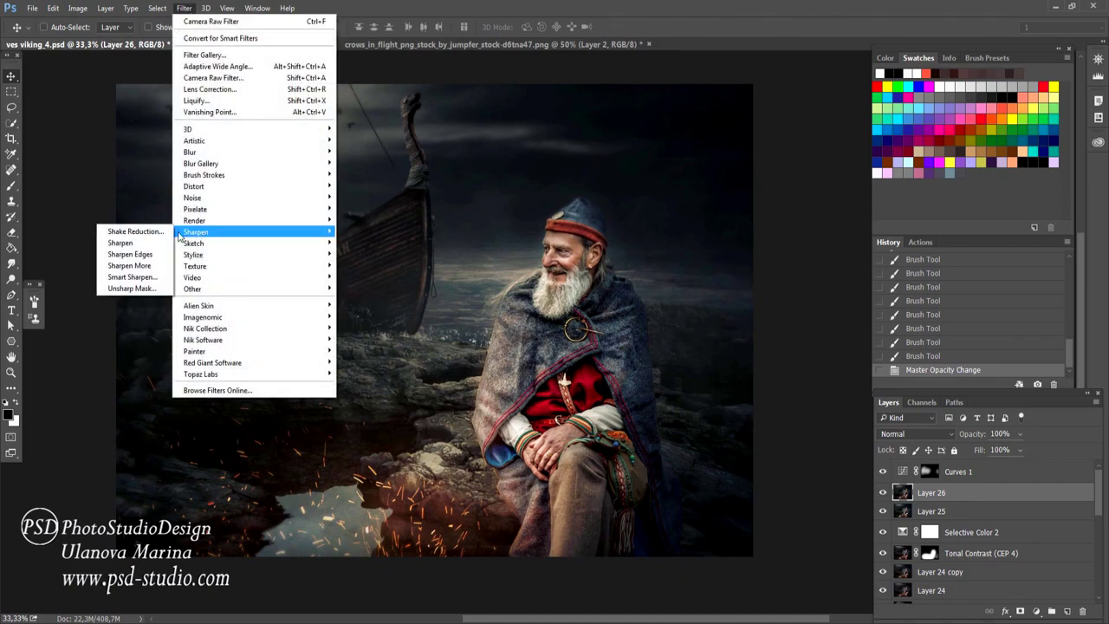
left_click(130, 288)
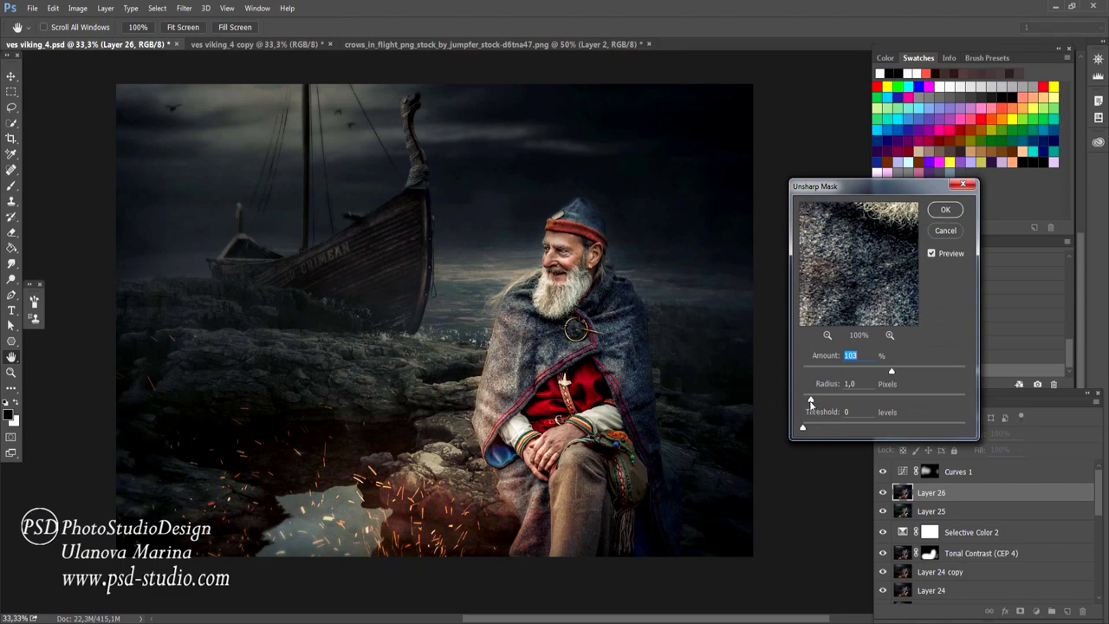
key("Tab")
left_click(946, 210)
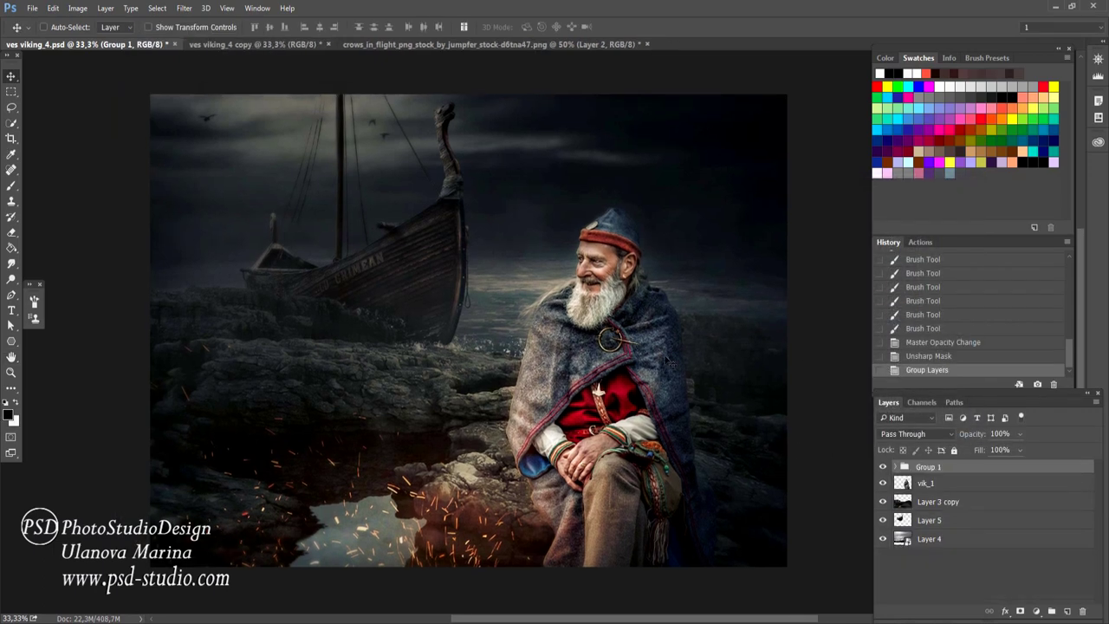
Step: Group the grading layers into Group 1 and toggle it off and on to compare
key("ctrl+g")
scroll(663, 364, "up", 2)
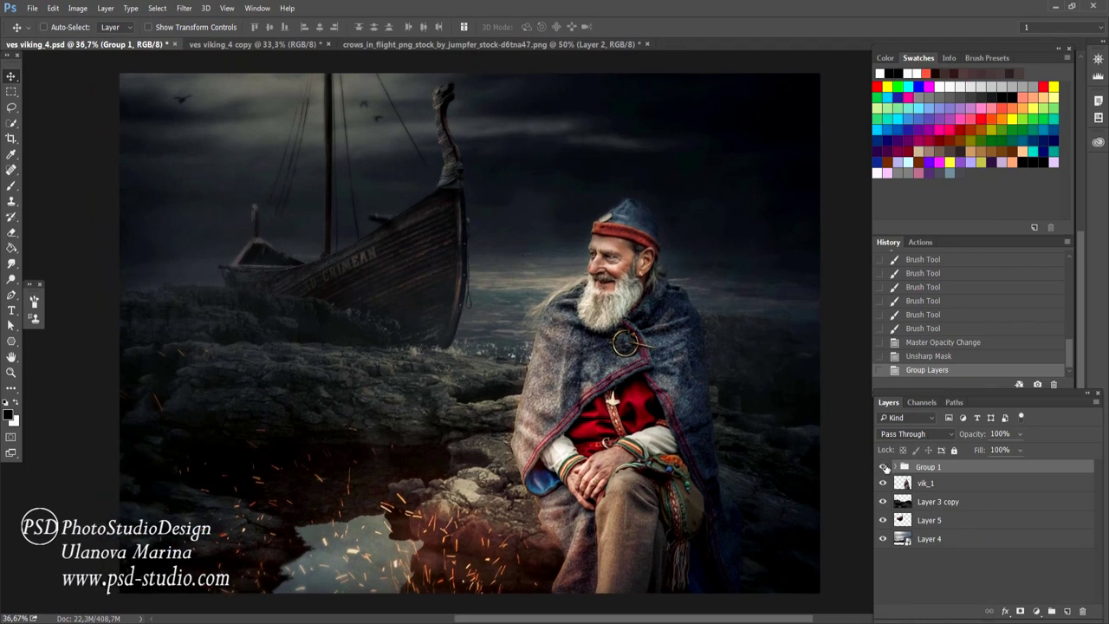
left_click(883, 466)
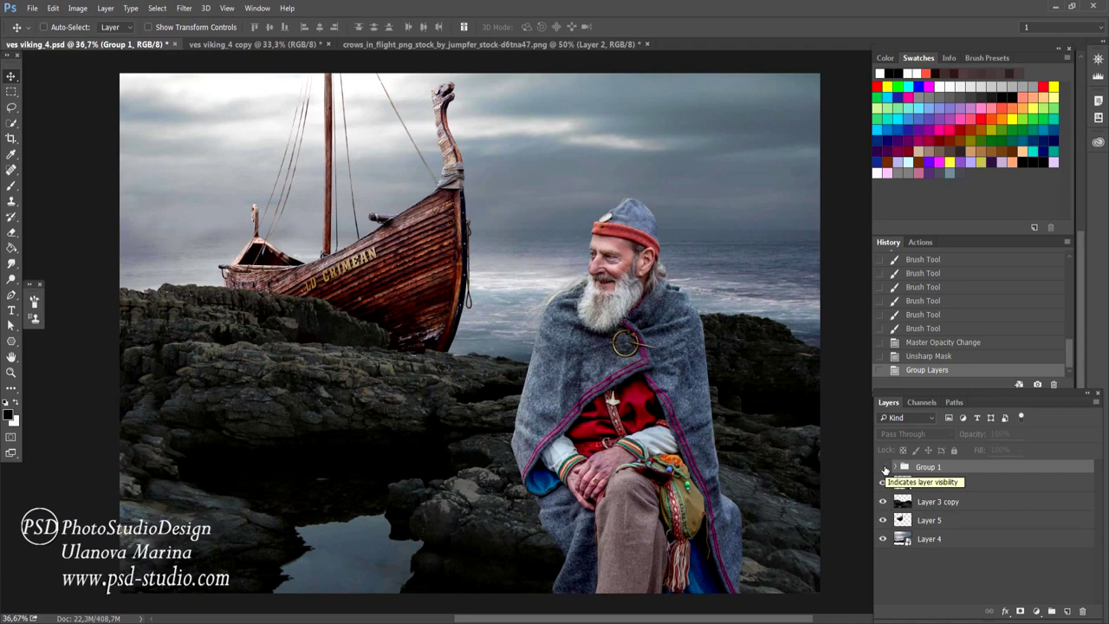
left_click(883, 467)
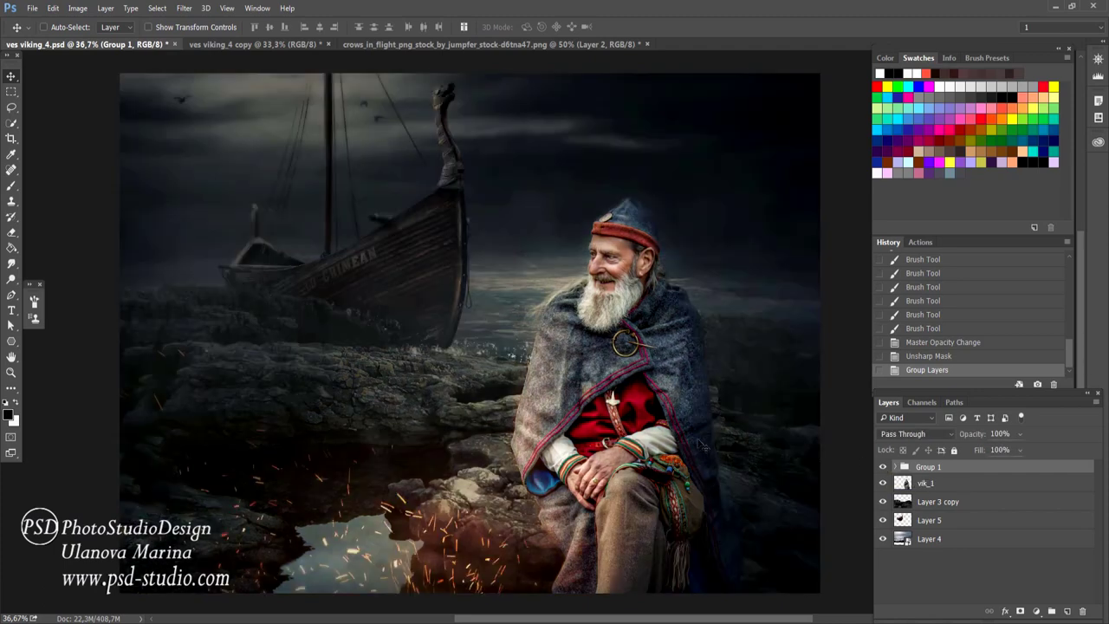